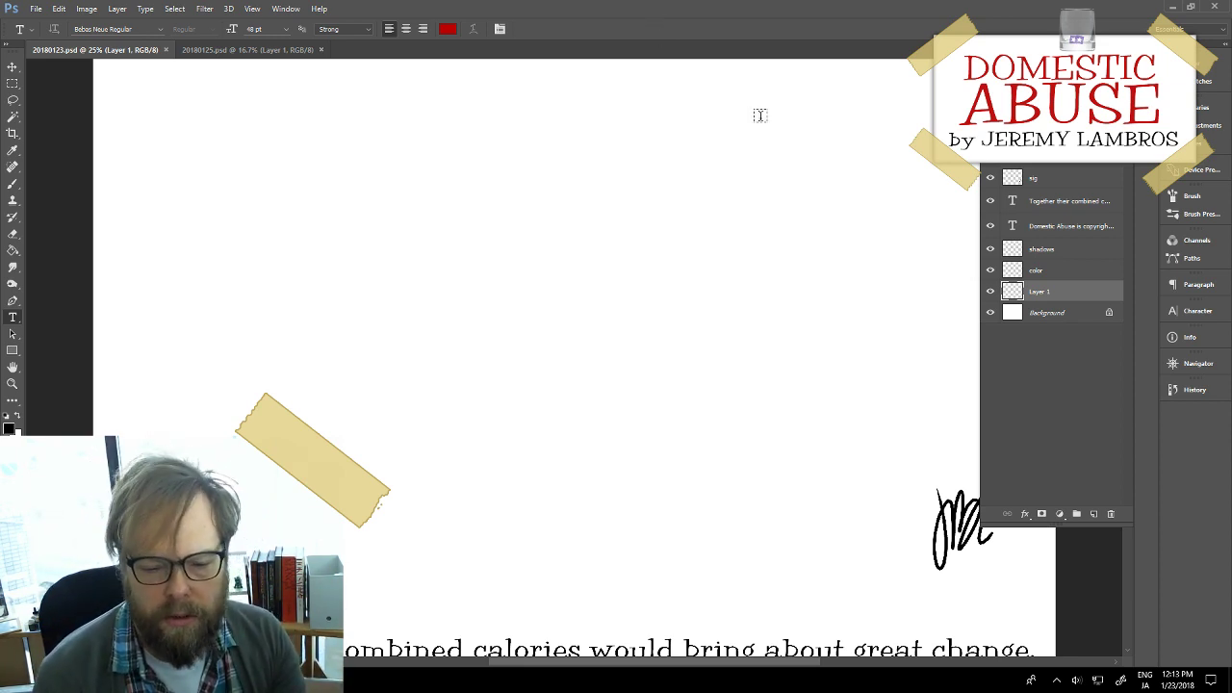
Step: Switch to the Pencil tool for drawing on Layer 1 of 20180123.psd
{"action": "key", "text": "b"}
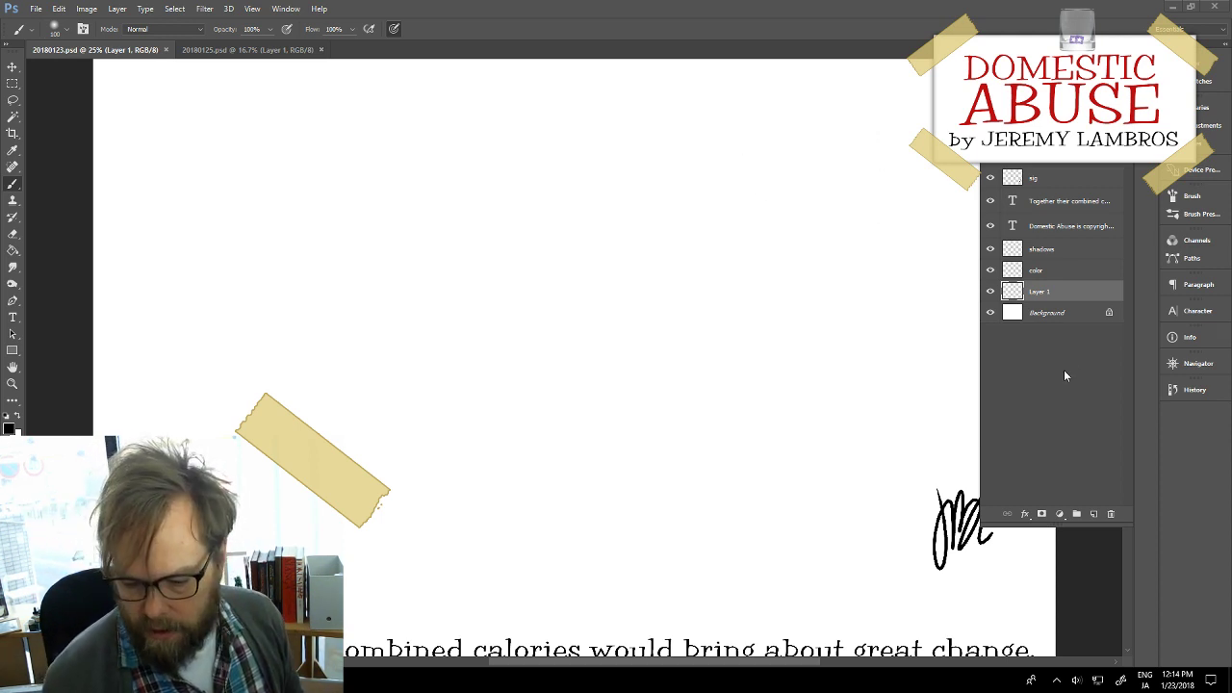
{"action": "left_click", "coordinate": [255, 50]}
{"action": "left_click", "coordinate": [126, 49]}
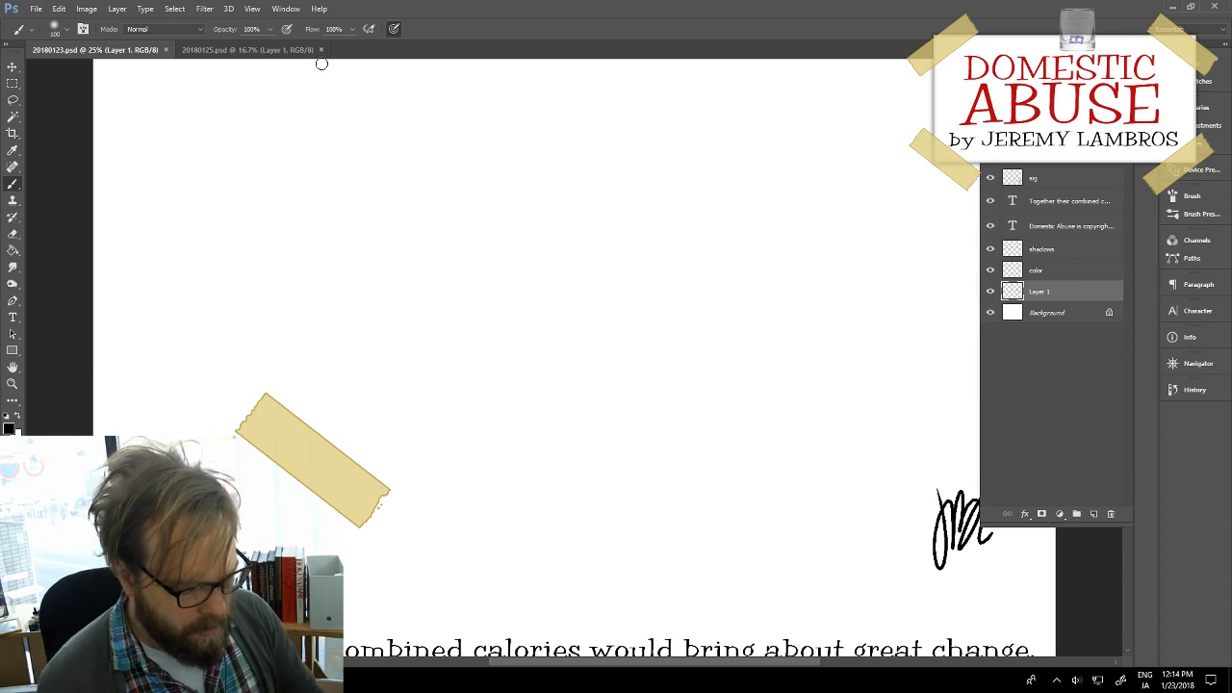
{"action": "right_click", "coordinate": [12, 184]}
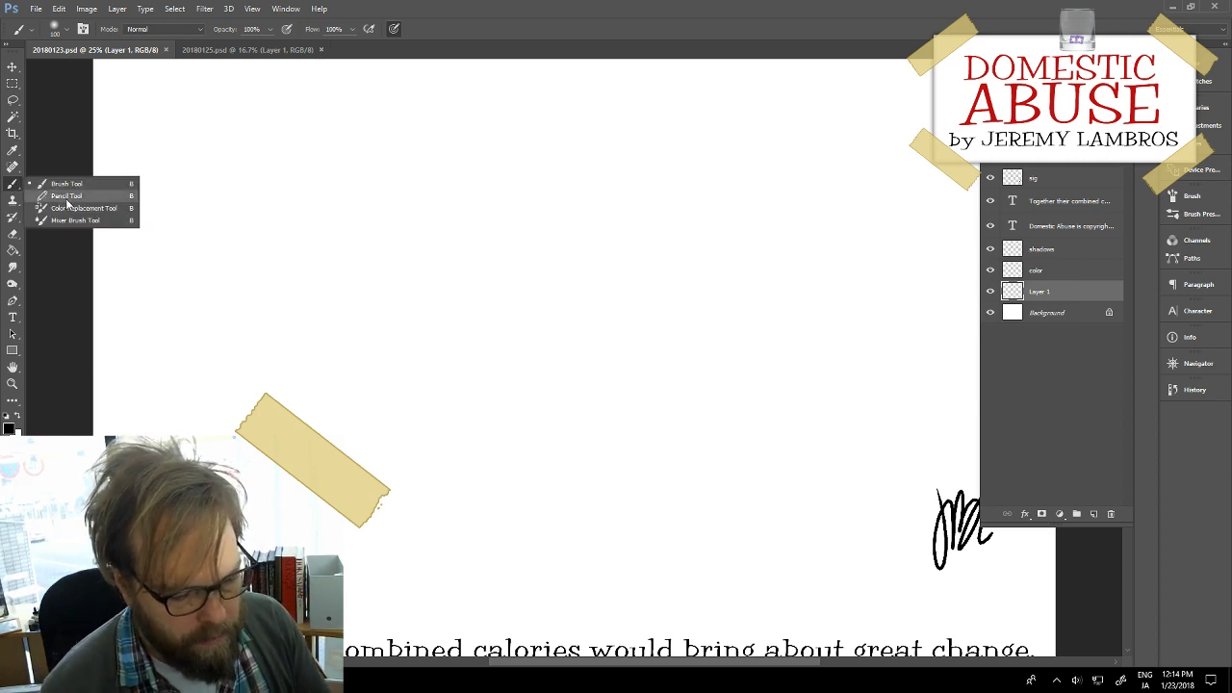
{"action": "left_click", "coordinate": [67, 198]}
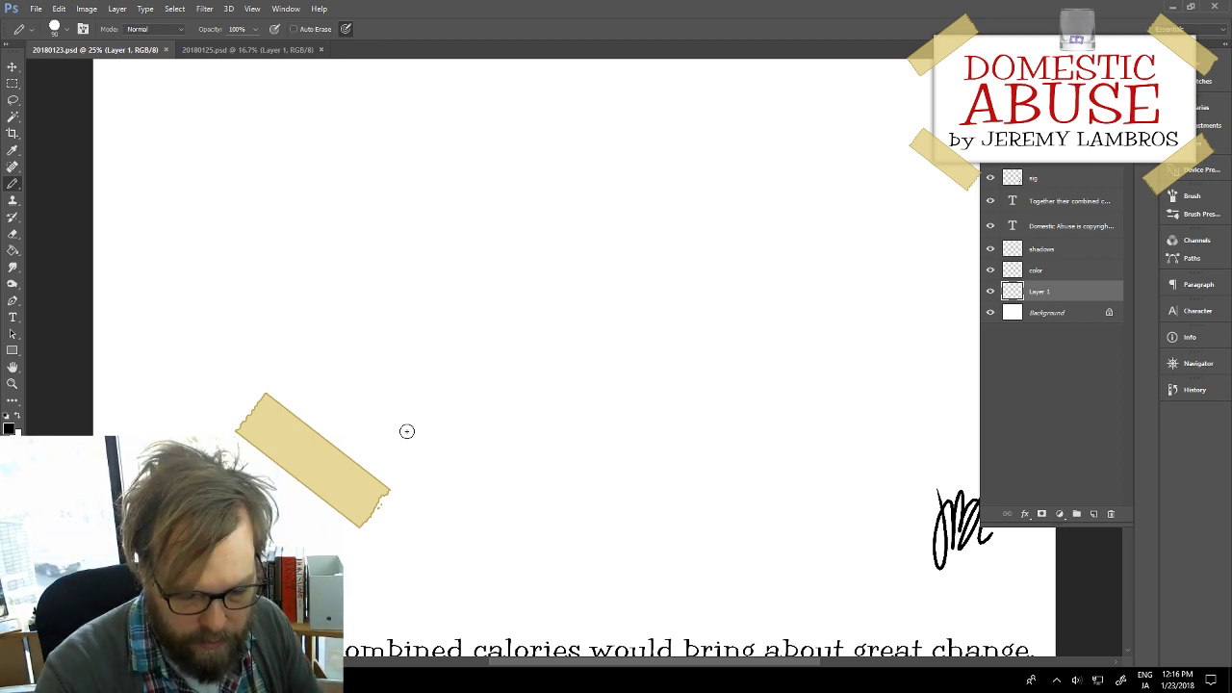
{"action": "left_click_drag", "start_coordinate": [390, 269], "coordinate": [407, 433]}
{"action": "key", "text": "ctrl+z"}
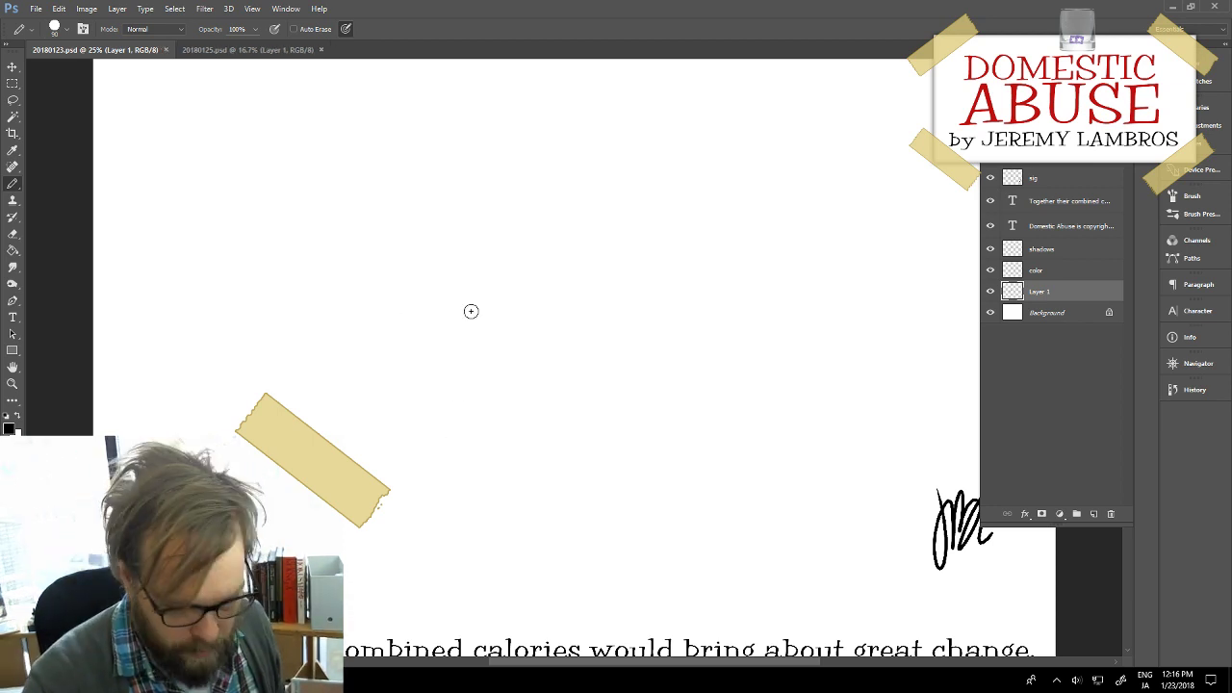
{"action": "mouse_move", "coordinate": [453, 276]}
{"action": "left_mouse_down"}
{"action": "mouse_move", "coordinate": [461, 433]}
{"action": "mouse_move", "coordinate": [479, 452]}
{"action": "mouse_move", "coordinate": [615, 462]}
{"action": "mouse_move", "coordinate": [645, 439]}
{"action": "left_mouse_up"}
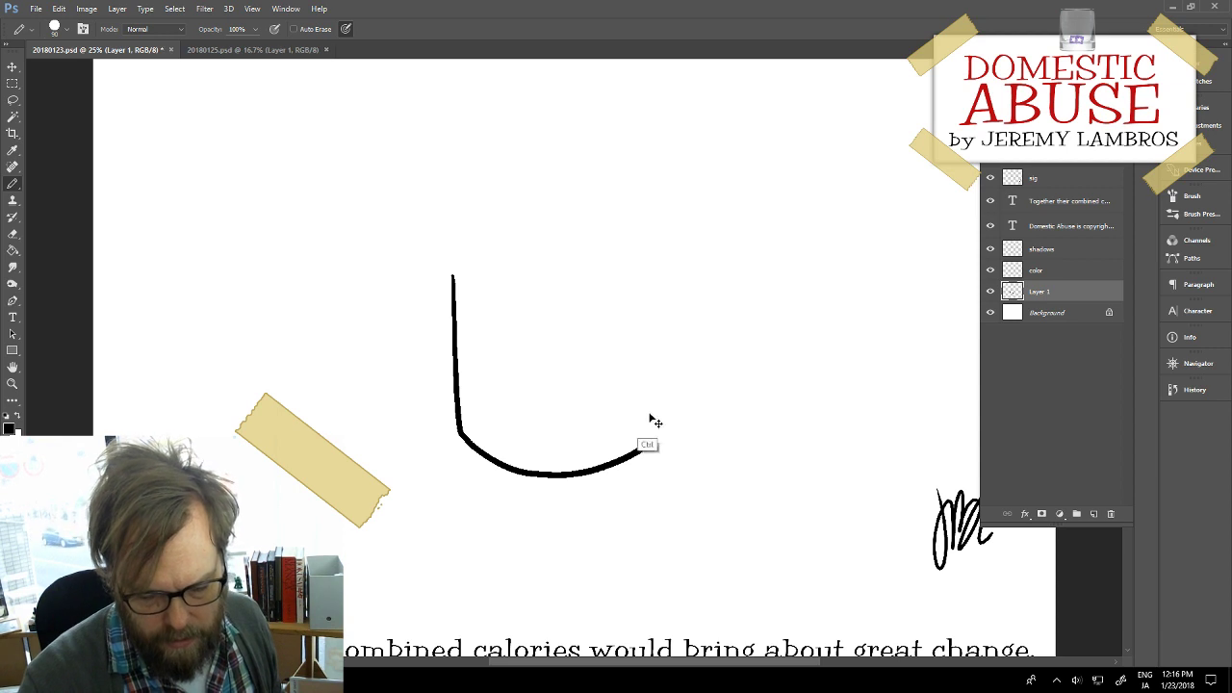
{"action": "key", "text": "ctrl+z"}
{"action": "mouse_move", "coordinate": [409, 267]}
{"action": "left_mouse_down"}
{"action": "mouse_move", "coordinate": [417, 435]}
{"action": "mouse_move", "coordinate": [527, 463]}
{"action": "mouse_move", "coordinate": [578, 435]}
{"action": "left_mouse_up"}
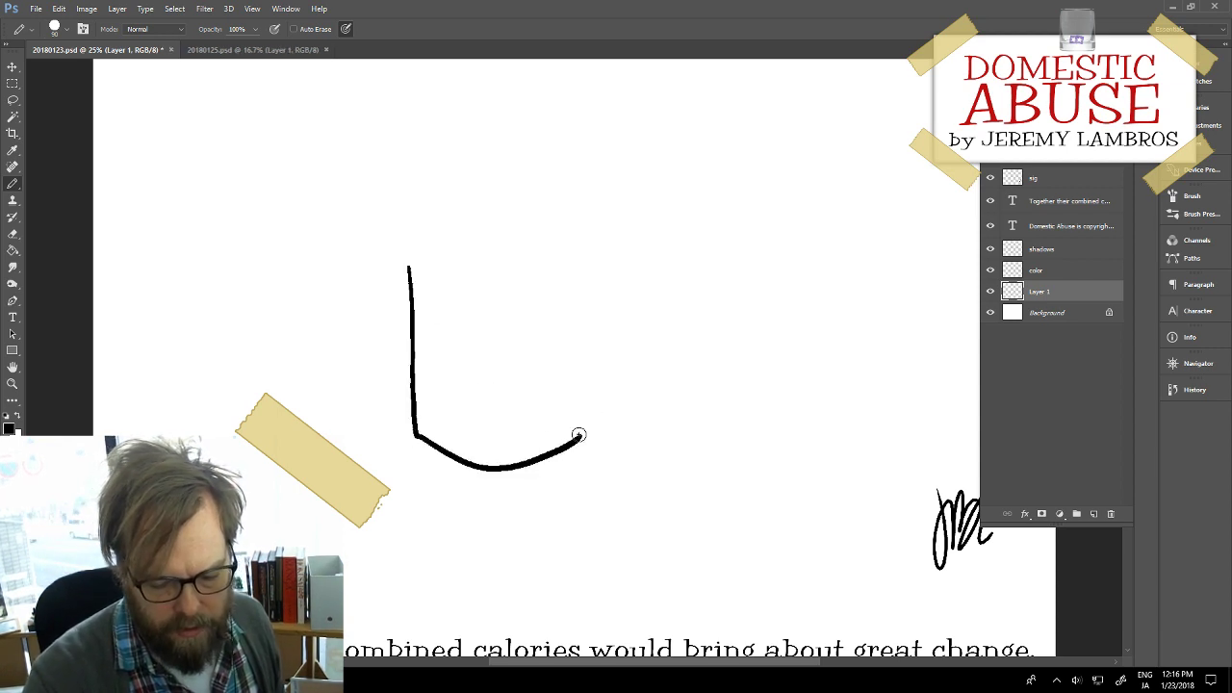
{"action": "key", "text": "ctrl+z"}
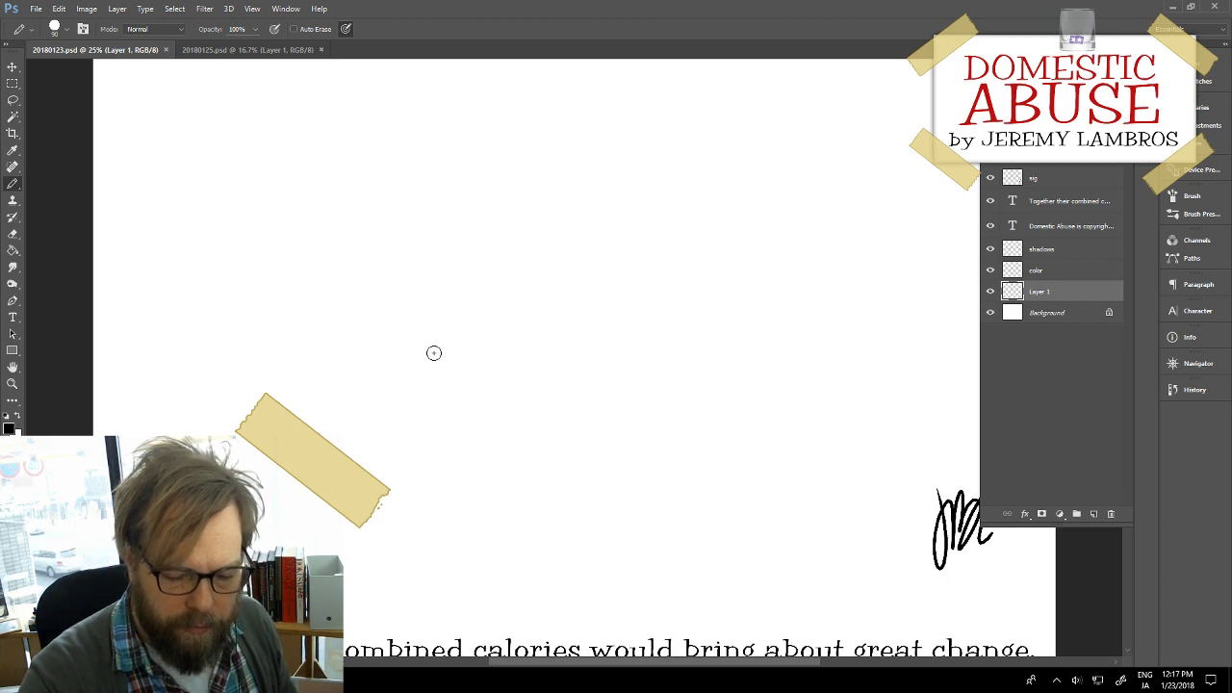
Step: Draw a cylinder's left side and curved base in one black stroke, and add a straight right side, redrawing it until clean
{"action": "mouse_move", "coordinate": [497, 278]}
{"action": "left_mouse_down"}
{"action": "mouse_move", "coordinate": [503, 445]}
{"action": "mouse_move", "coordinate": [575, 478]}
{"action": "mouse_move", "coordinate": [649, 460]}
{"action": "left_mouse_up"}
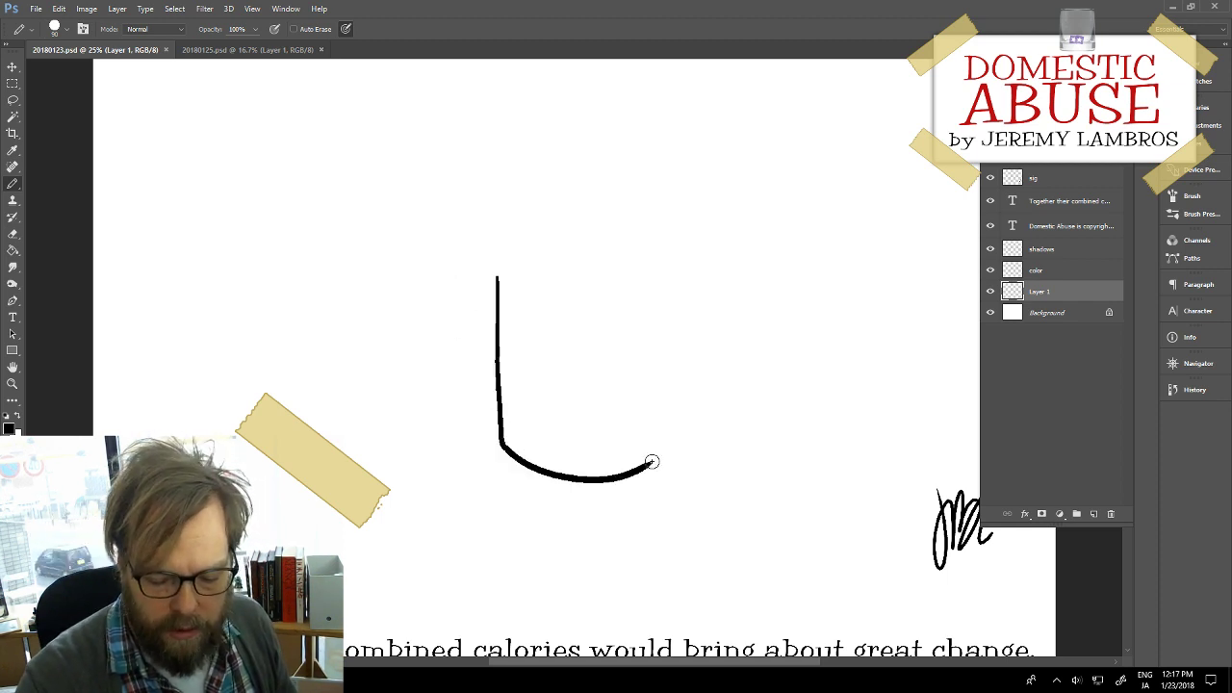
{"action": "left_click_drag", "start_coordinate": [646, 280], "coordinate": [651, 444]}
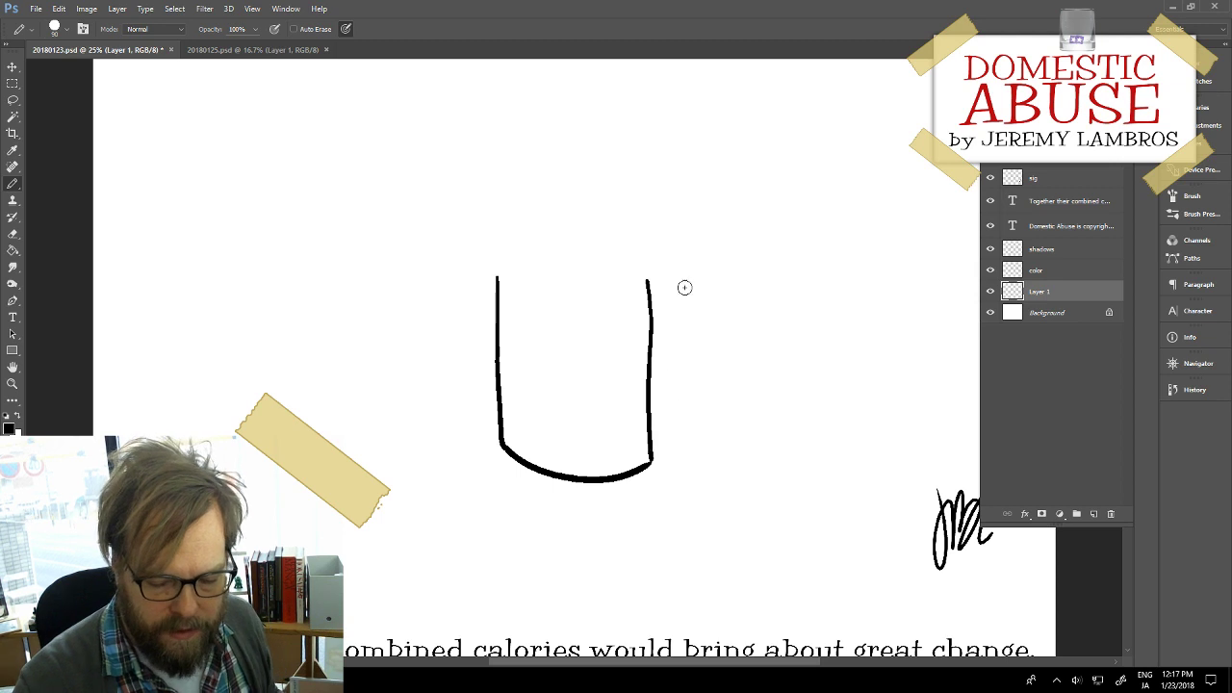
{"action": "key", "text": "ctrl+z"}
{"action": "left_click_drag", "start_coordinate": [651, 274], "coordinate": [651, 462]}
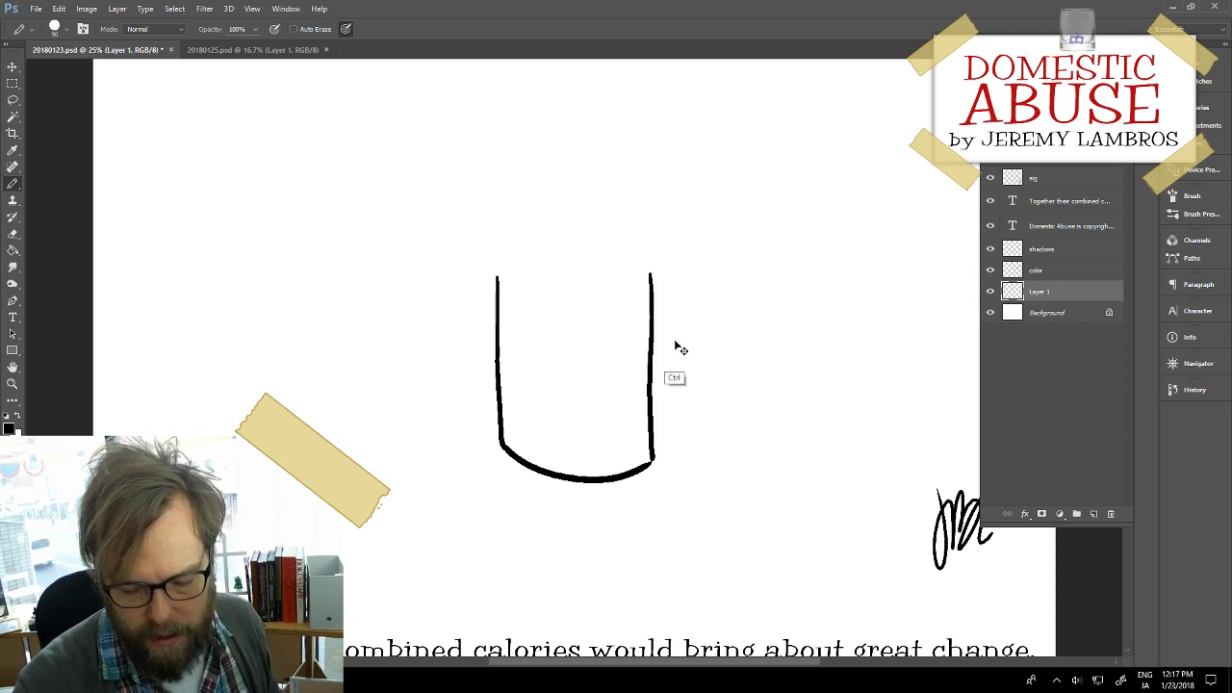
{"action": "key", "text": "ctrl+z"}
{"action": "left_click_drag", "start_coordinate": [651, 275], "coordinate": [648, 463]}
{"action": "key", "text": "ctrl+z"}
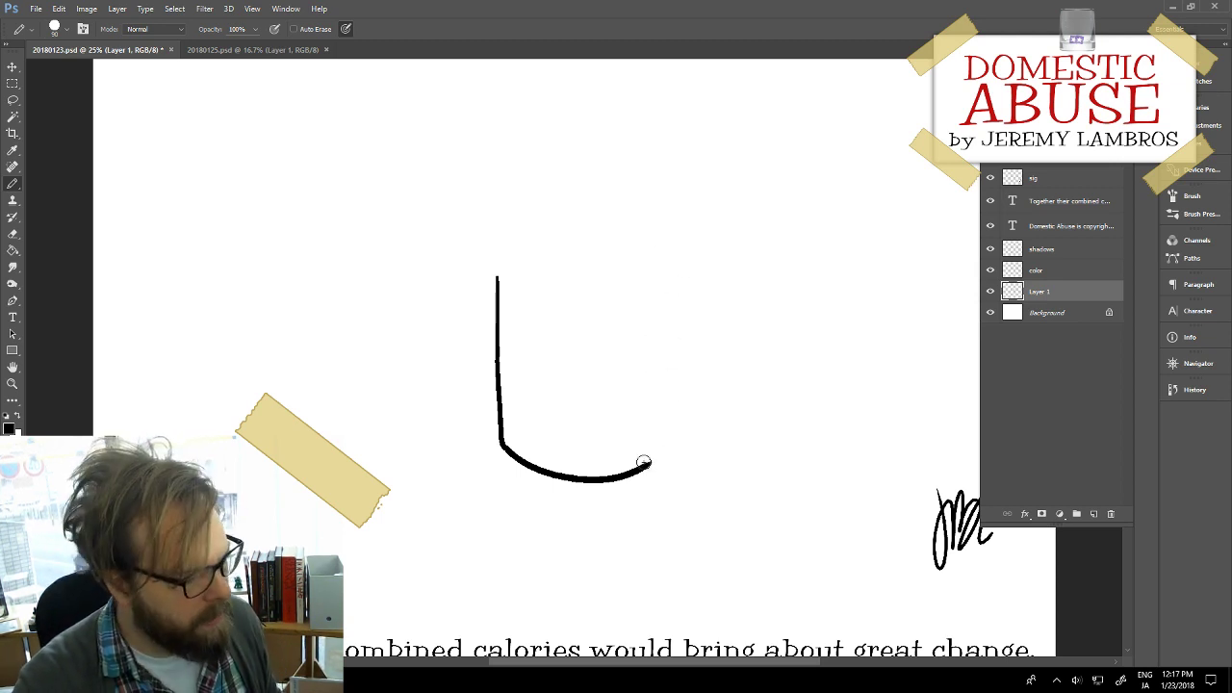
{"action": "left_click_drag", "start_coordinate": [644, 264], "coordinate": [651, 464]}
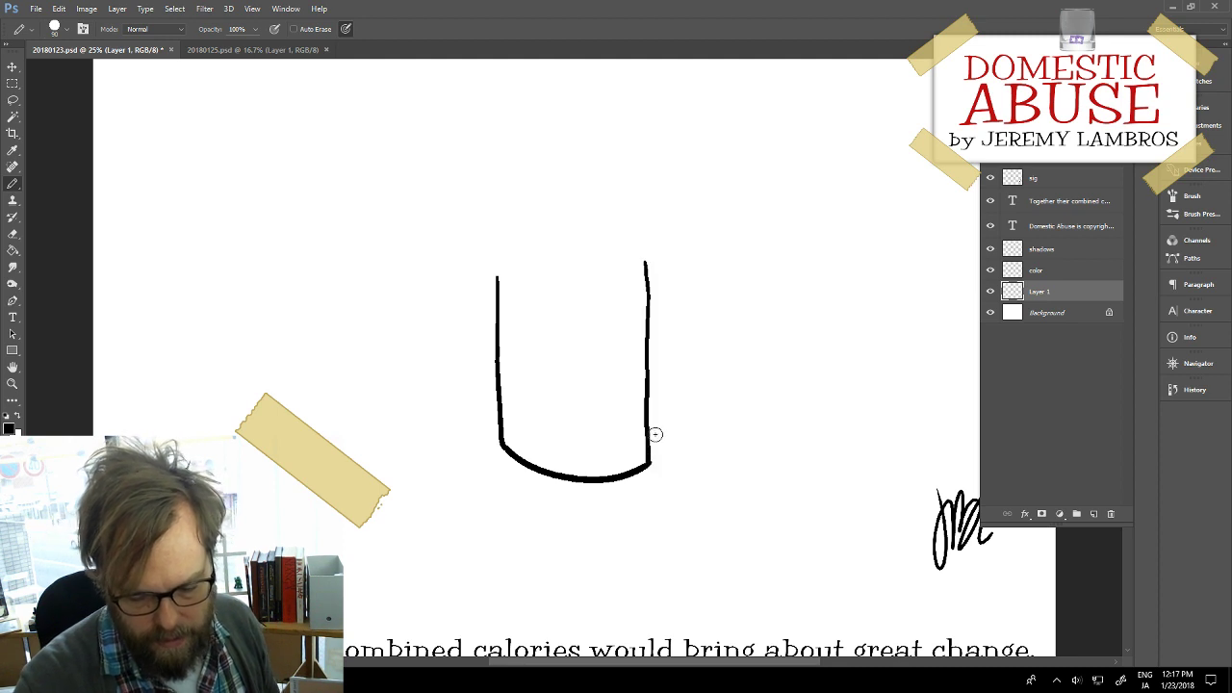
{"action": "key", "text": "ctrl+z"}
{"action": "left_click_drag", "start_coordinate": [650, 274], "coordinate": [652, 464]}
{"action": "key", "text": "ctrl+z"}
{"action": "left_click_drag", "start_coordinate": [654, 272], "coordinate": [652, 464]}
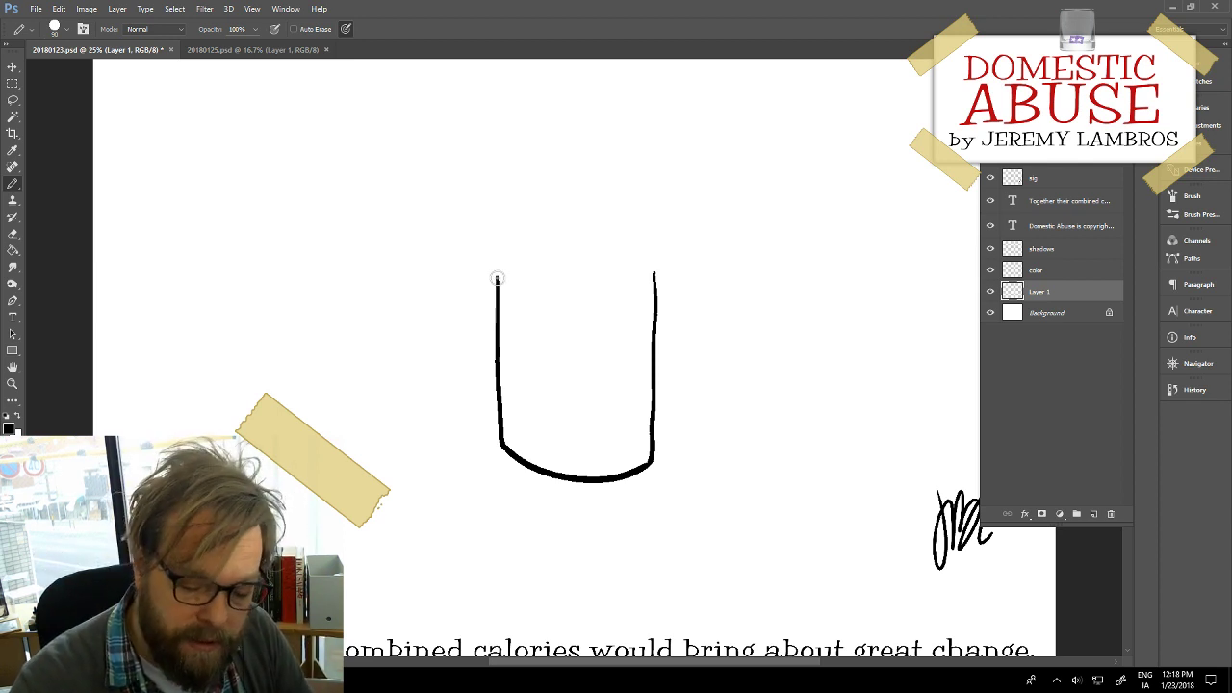
Step: Draw an upward-arching top rim joining the cylinder's two sides, and erase the overshoot at its right end
{"action": "left_click_drag", "start_coordinate": [497, 279], "coordinate": [572, 256]}
{"action": "key", "text": "ctrl+z"}
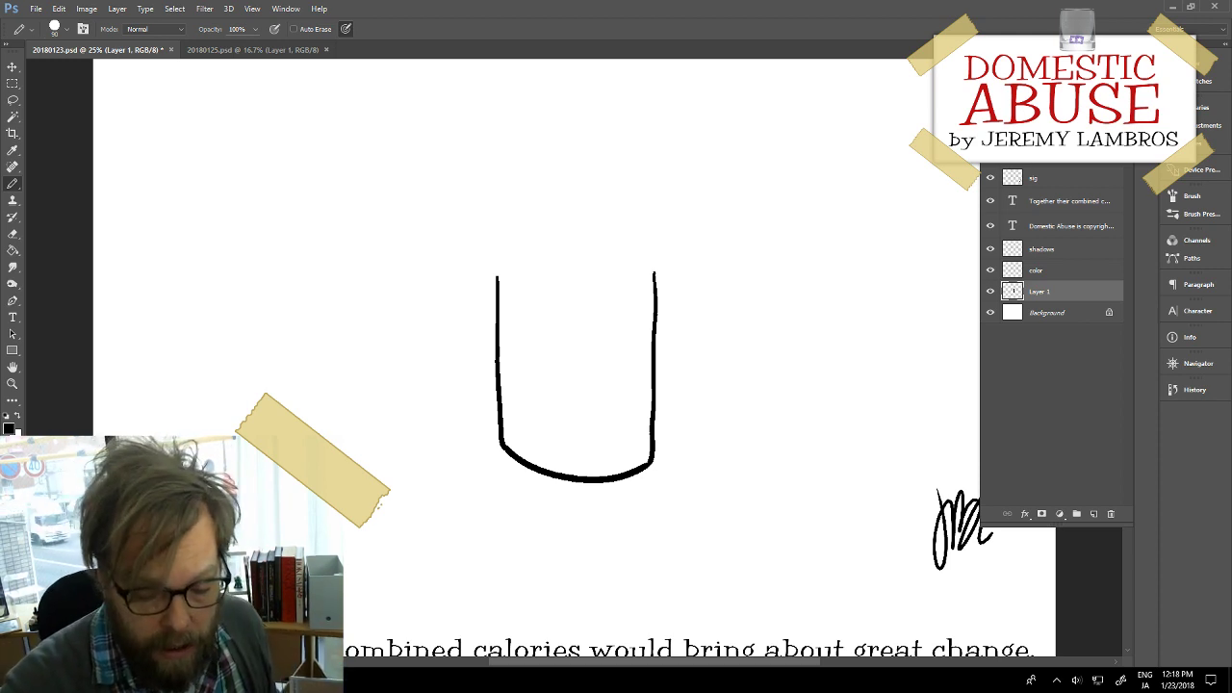
{"action": "mouse_move", "coordinate": [498, 276]}
{"action": "left_mouse_down"}
{"action": "mouse_move", "coordinate": [561, 263]}
{"action": "mouse_move", "coordinate": [645, 274]}
{"action": "left_mouse_up"}
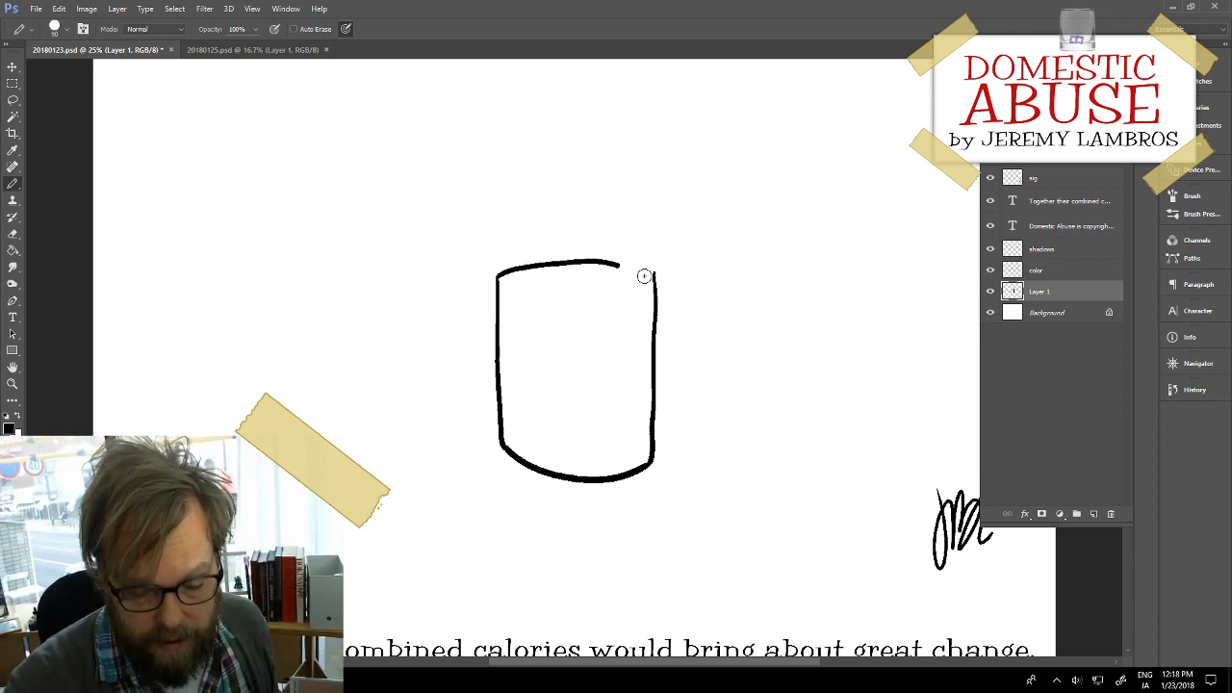
{"action": "key", "text": "ctrl+z"}
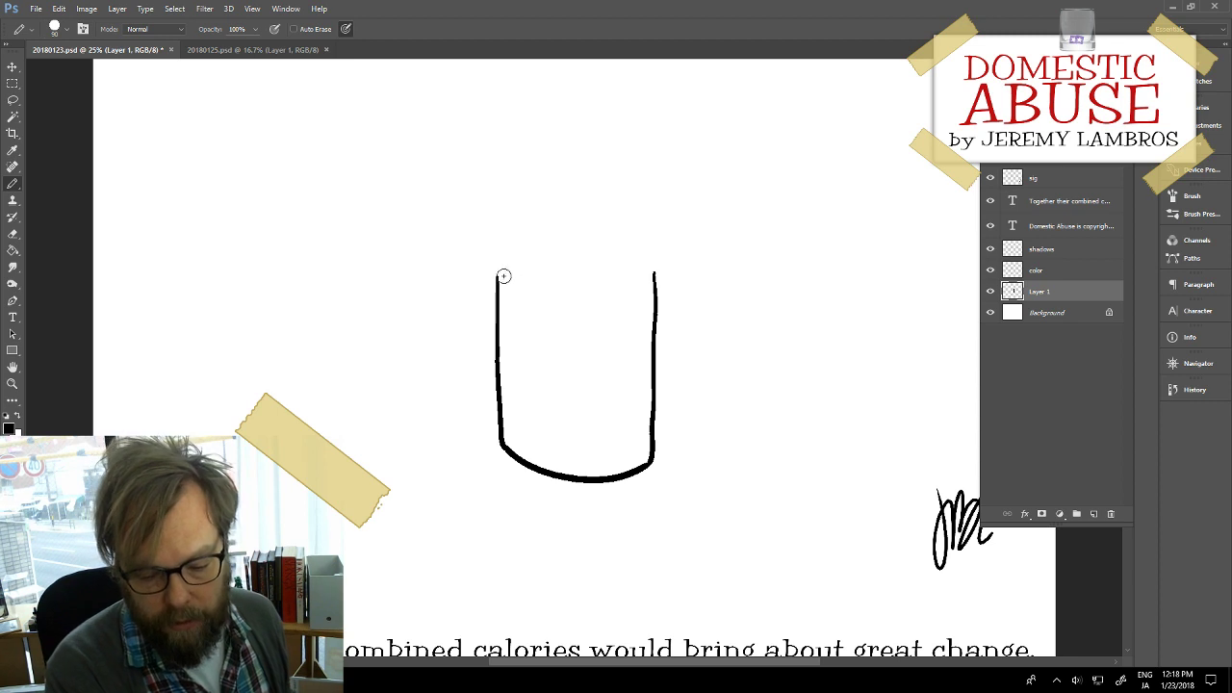
{"action": "mouse_move", "coordinate": [498, 276]}
{"action": "left_mouse_down"}
{"action": "mouse_move", "coordinate": [545, 266]}
{"action": "mouse_move", "coordinate": [658, 277]}
{"action": "left_mouse_up"}
{"action": "key", "text": "ctrl+z"}
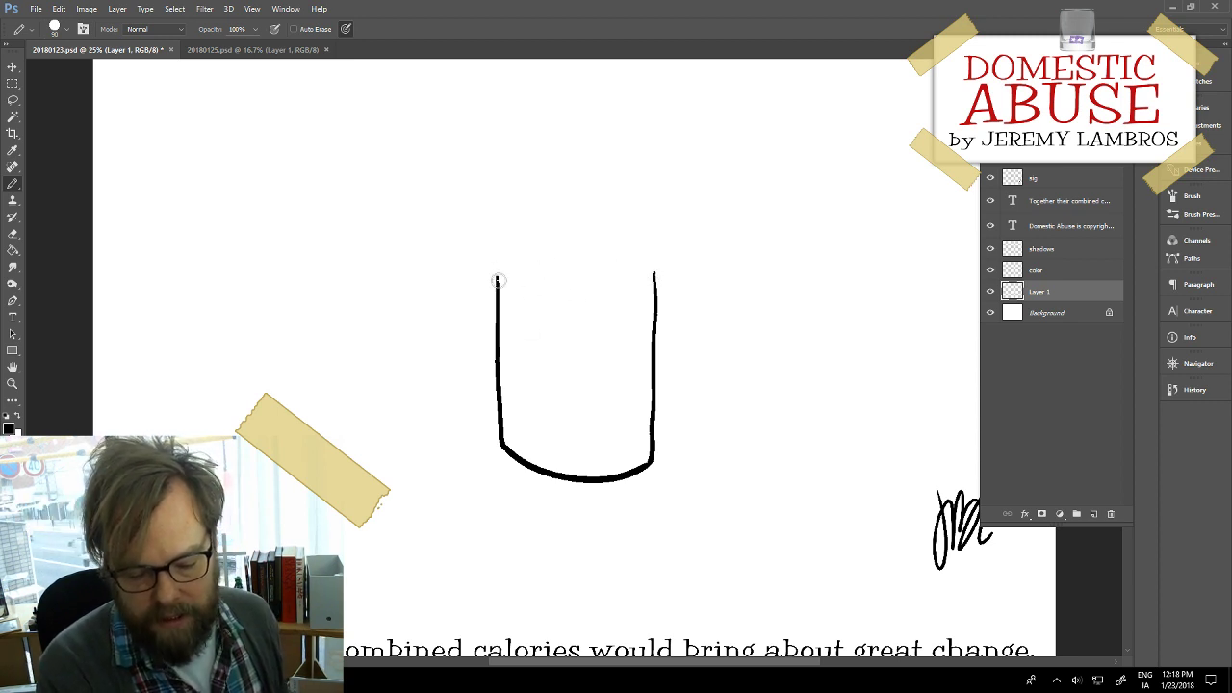
{"action": "mouse_move", "coordinate": [497, 278]}
{"action": "left_mouse_down"}
{"action": "mouse_move", "coordinate": [635, 263]}
{"action": "mouse_move", "coordinate": [664, 272]}
{"action": "left_mouse_up"}
{"action": "key", "text": "ctrl+z"}
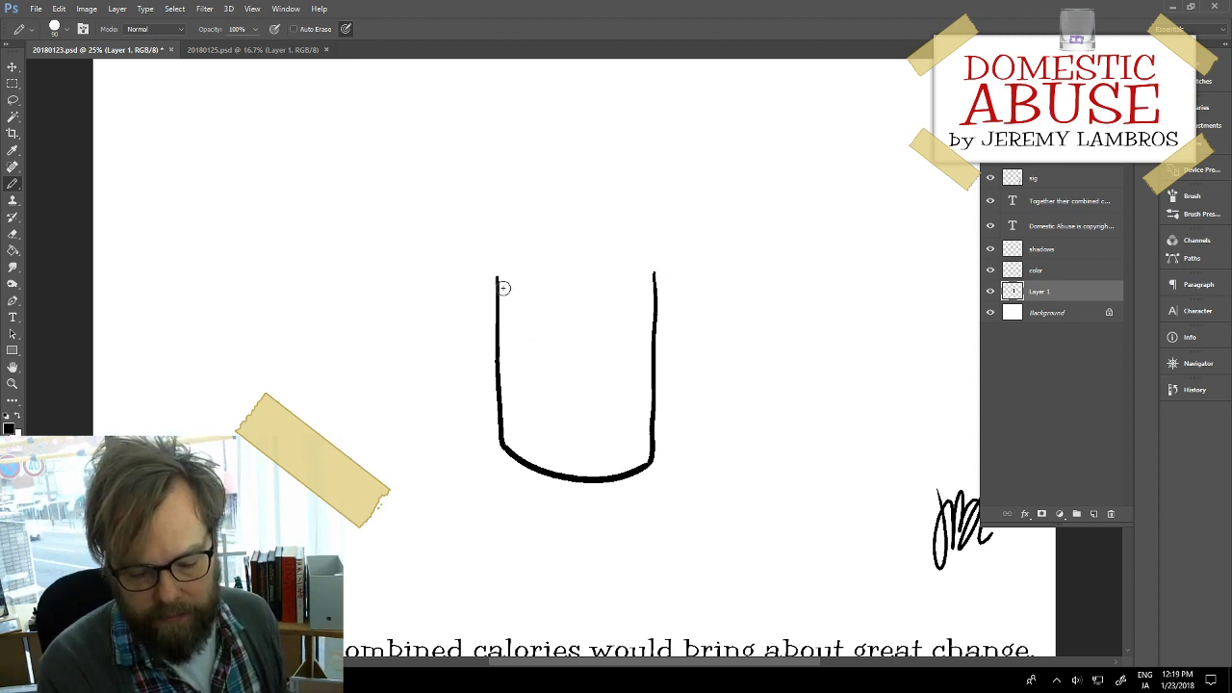
{"action": "mouse_move", "coordinate": [498, 277]}
{"action": "left_mouse_down"}
{"action": "mouse_move", "coordinate": [592, 261]}
{"action": "mouse_move", "coordinate": [661, 271]}
{"action": "left_mouse_up"}
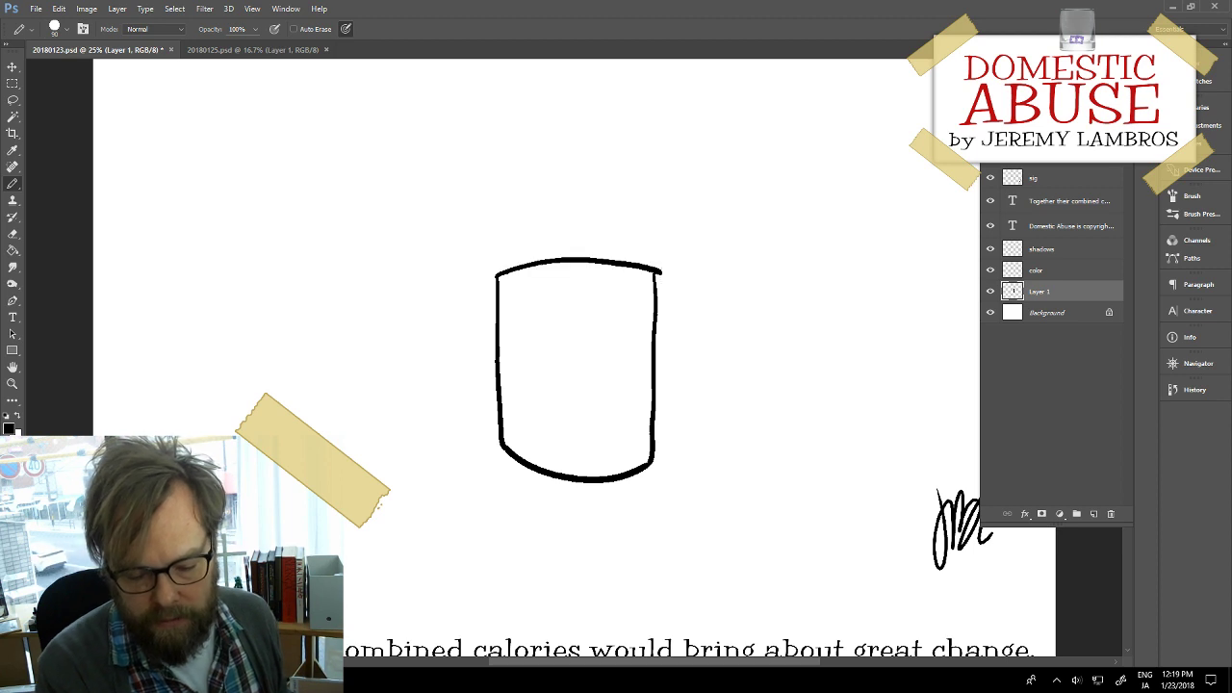
{"action": "key", "text": "ctrl+z"}
{"action": "mouse_move", "coordinate": [496, 279]}
{"action": "left_mouse_down"}
{"action": "mouse_move", "coordinate": [534, 264]}
{"action": "mouse_move", "coordinate": [660, 271]}
{"action": "left_mouse_up"}
{"action": "key", "text": "e"}
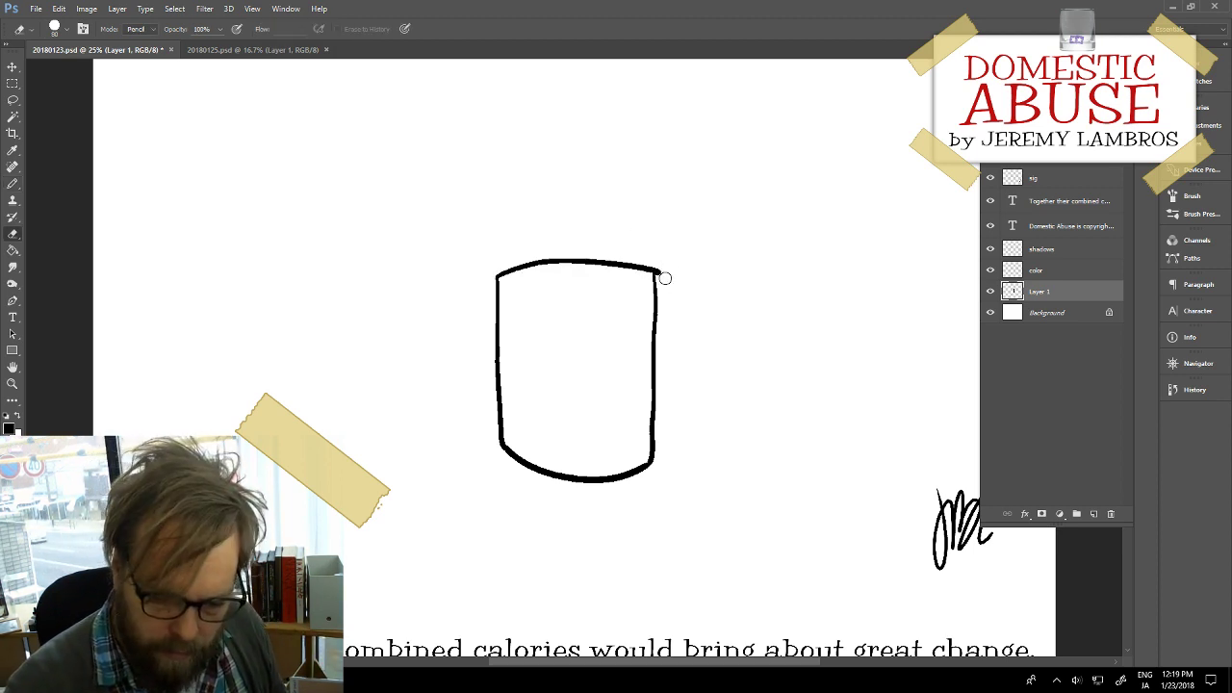
{"action": "left_click_drag", "start_coordinate": [660, 271], "coordinate": [651, 264]}
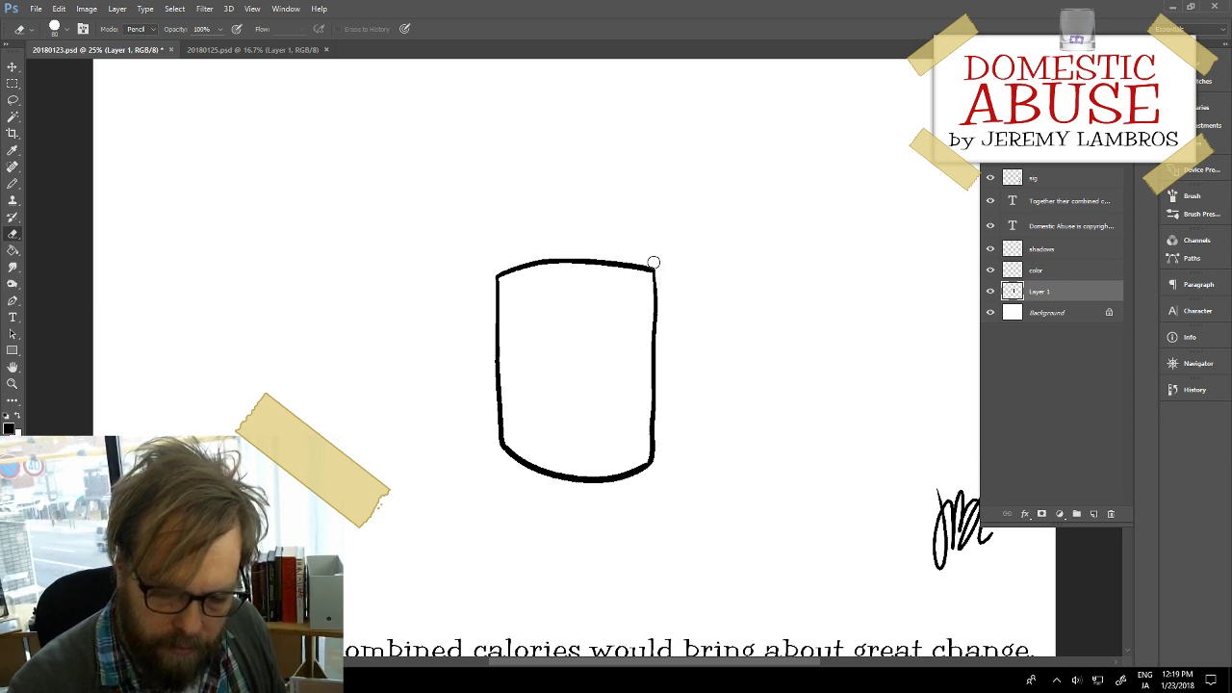
Step: Draw a shallow downward curve just inside the top rim with the Pencil tool to form the cylinder's opening
{"action": "key", "text": "b"}
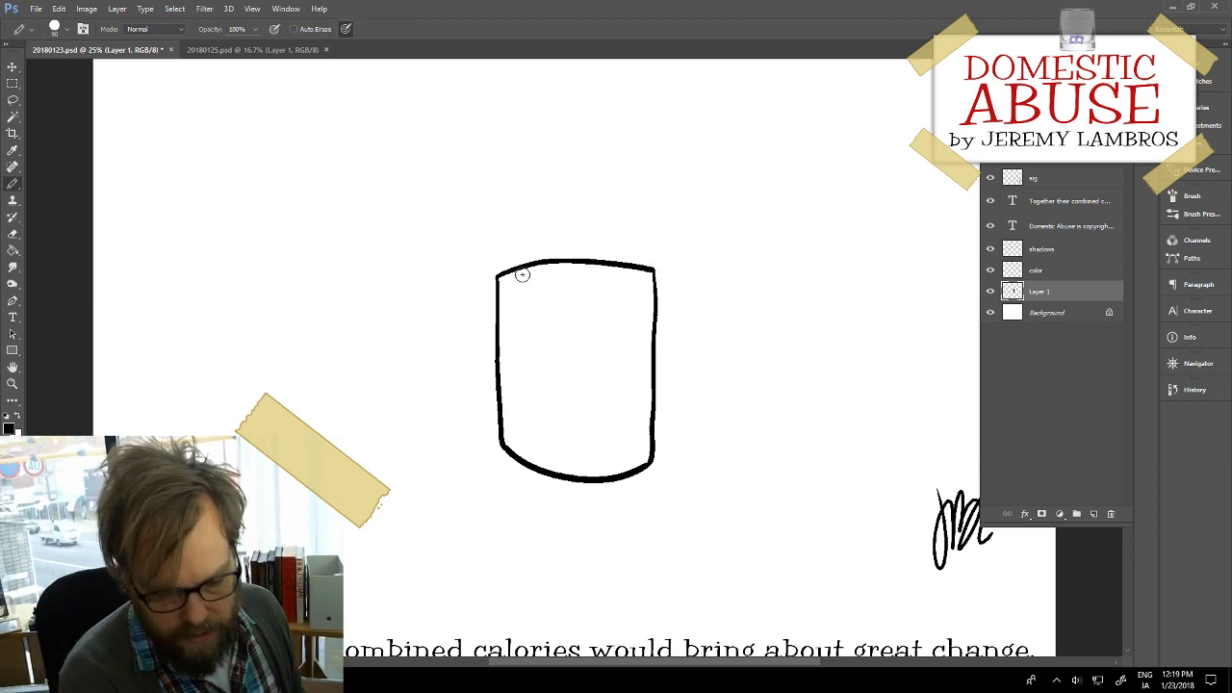
{"action": "left_click_drag", "start_coordinate": [519, 274], "coordinate": [500, 281]}
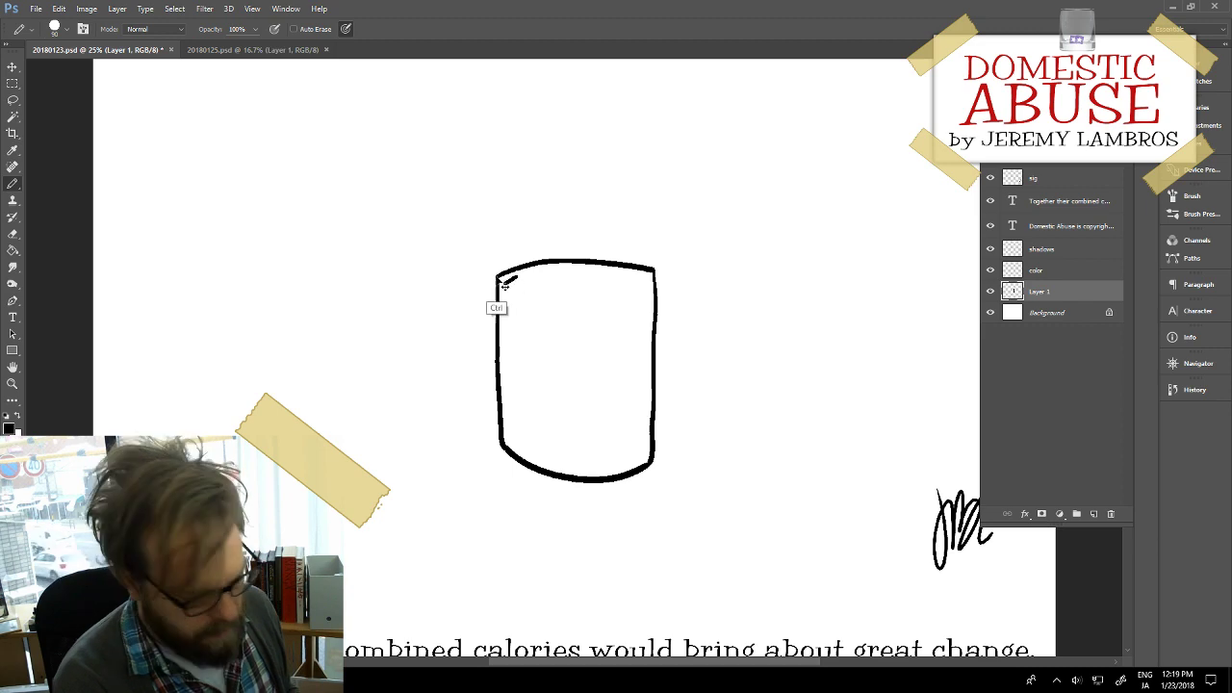
{"action": "key", "text": "ctrl+z"}
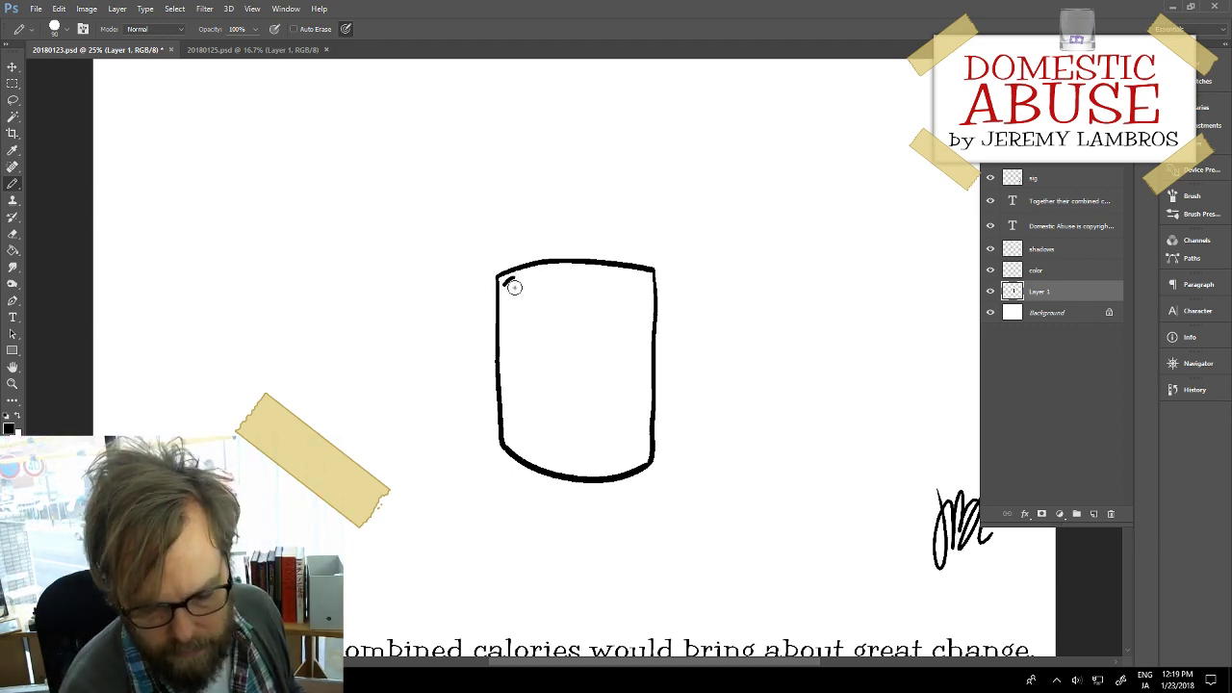
{"action": "left_click_drag", "start_coordinate": [503, 279], "coordinate": [642, 284]}
{"action": "key", "text": "ctrl+z"}
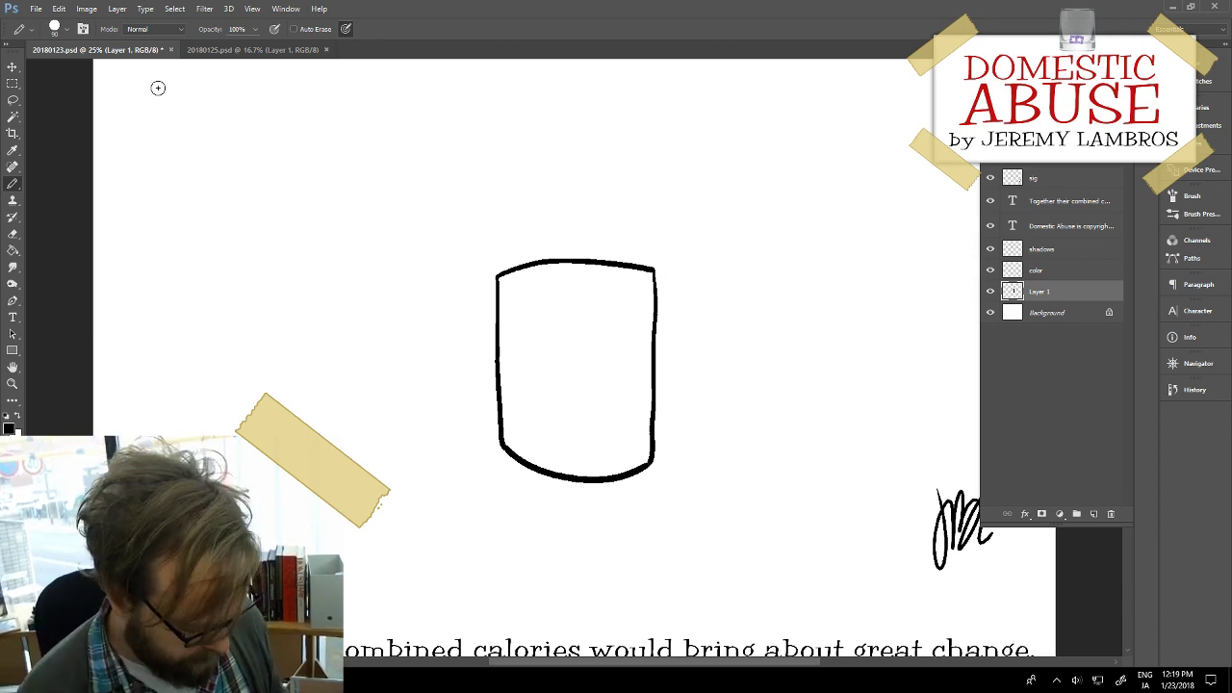
{"action": "left_click", "coordinate": [59, 9]}
{"action": "mouse_move", "coordinate": [75, 9]}
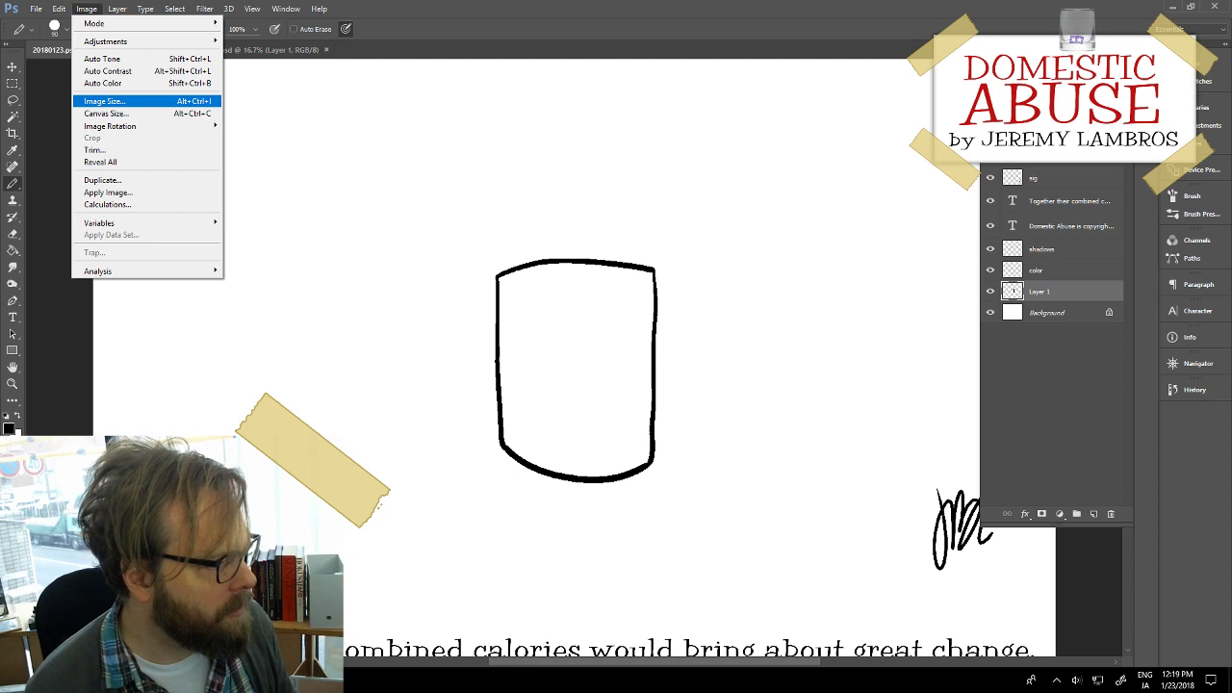
{"action": "key", "text": "Escape"}
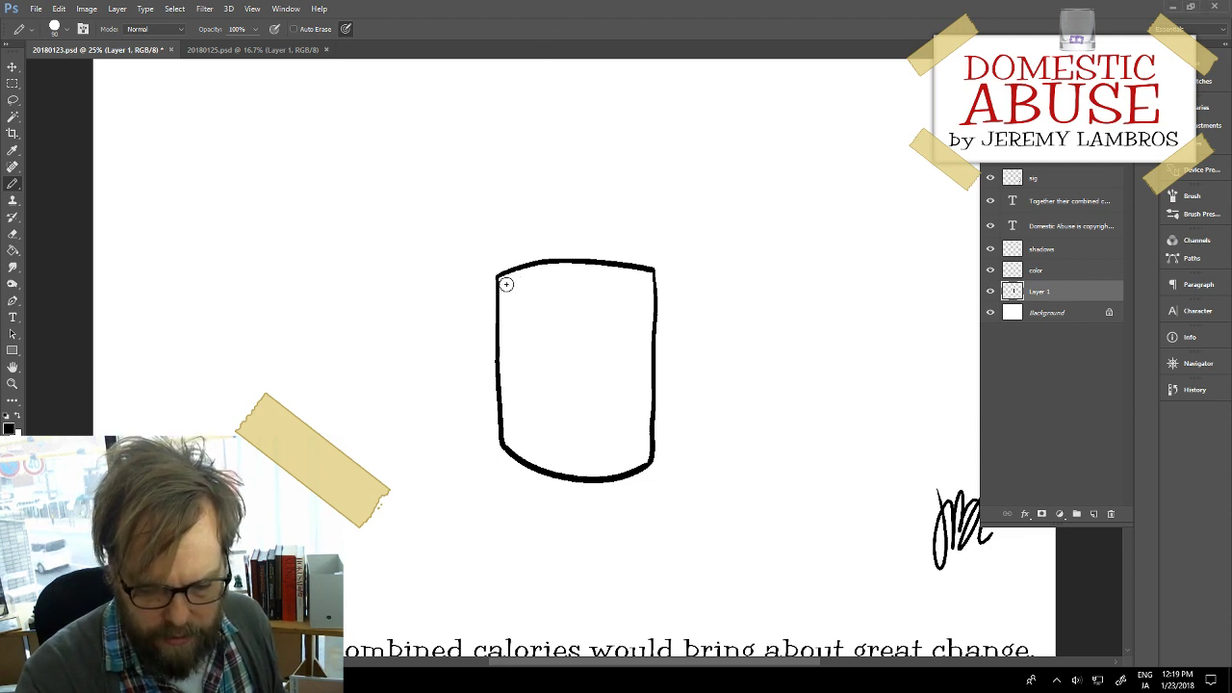
{"action": "left_click_drag", "start_coordinate": [509, 279], "coordinate": [621, 288]}
{"action": "key", "text": "ctrl+z"}
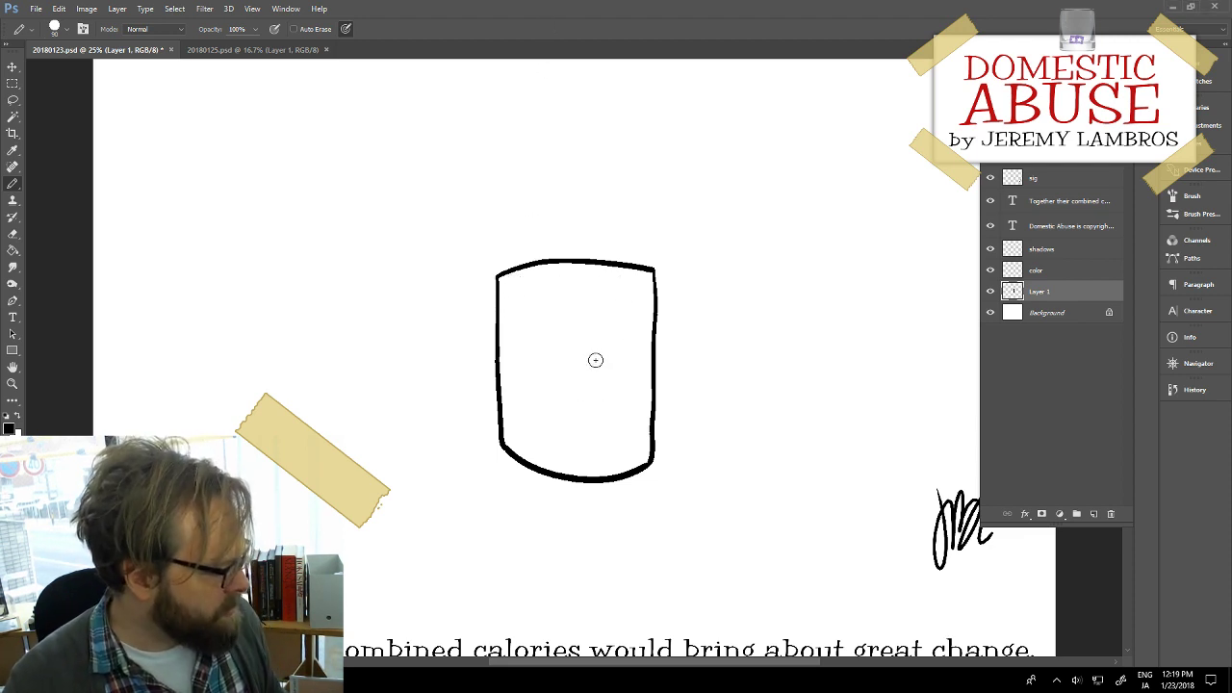
{"action": "left_click_drag", "start_coordinate": [506, 279], "coordinate": [651, 285]}
{"action": "key", "text": "ctrl+z"}
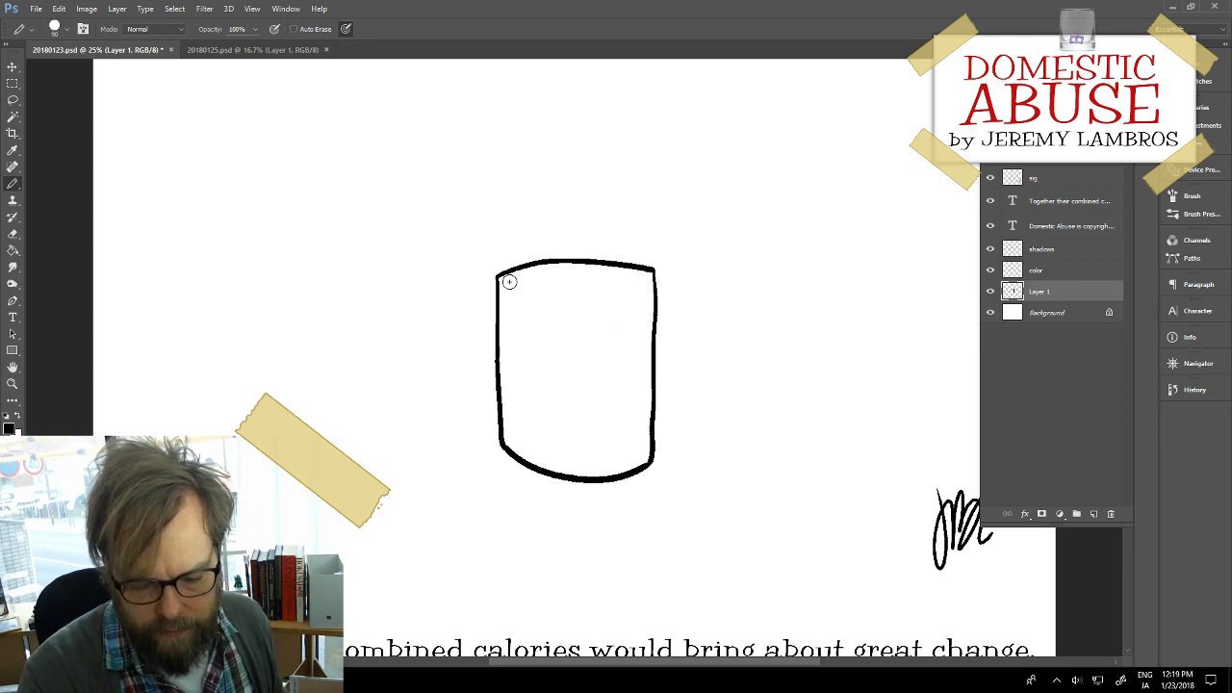
{"action": "mouse_move", "coordinate": [508, 278]}
{"action": "left_mouse_down"}
{"action": "mouse_move", "coordinate": [580, 290]}
{"action": "mouse_move", "coordinate": [635, 276]}
{"action": "left_mouse_up"}
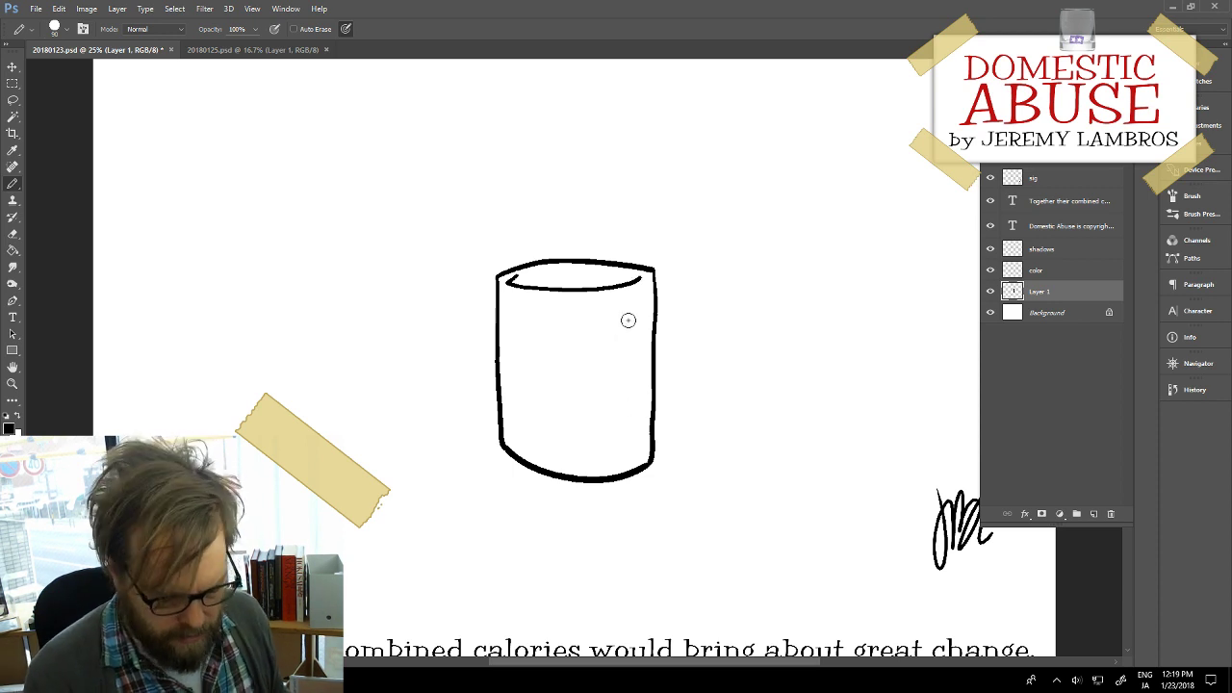
Step: Distort the cylinder drawing by raising its lower-right corner slightly so the curved base sits level
{"action": "left_click", "coordinate": [62, 8]}
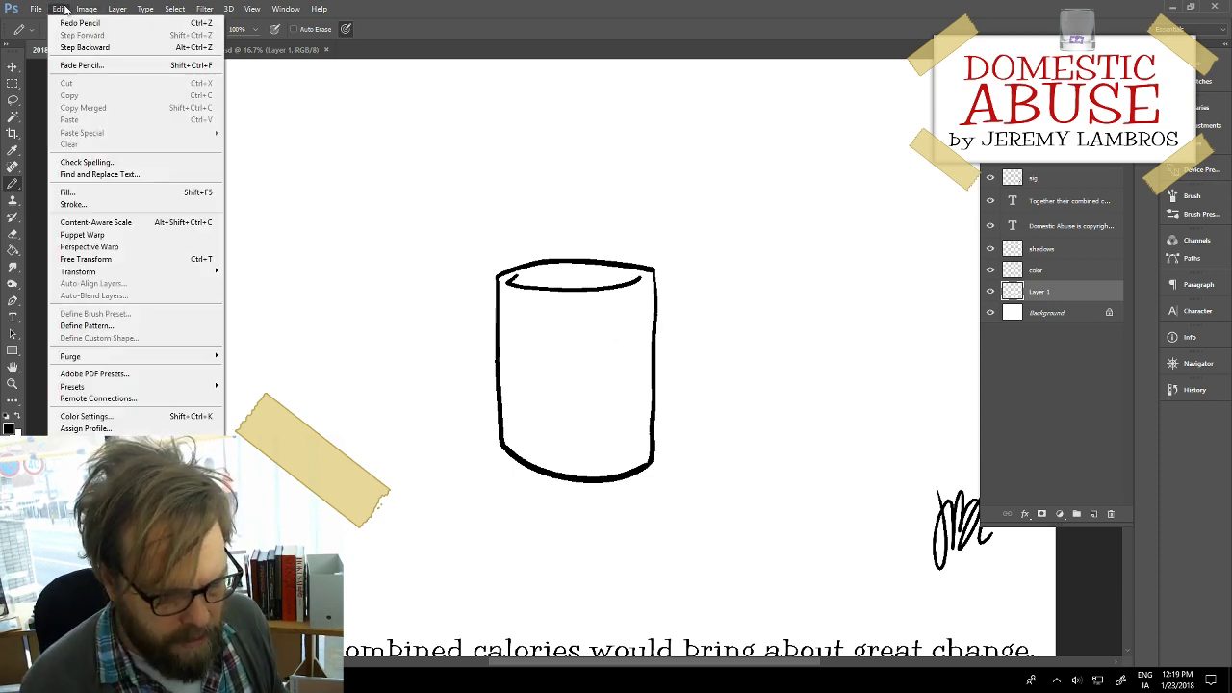
{"action": "mouse_move", "coordinate": [187, 276]}
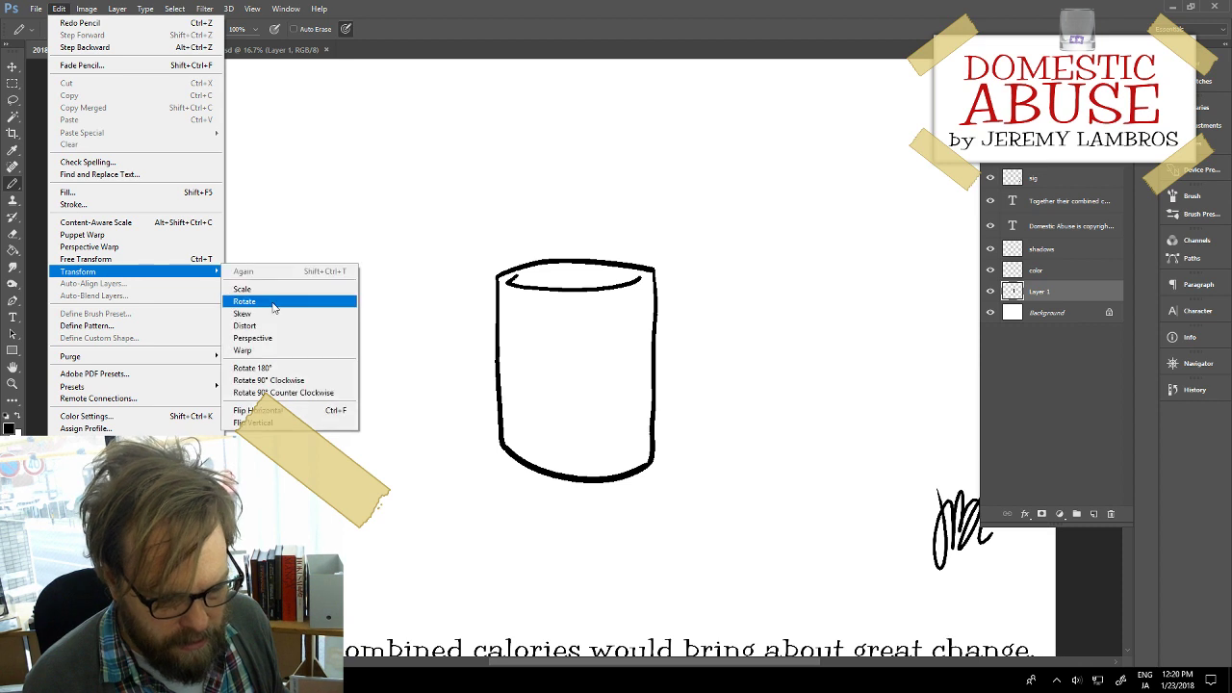
{"action": "left_click", "coordinate": [279, 325]}
{"action": "left_click_drag", "start_coordinate": [654, 485], "coordinate": [654, 471]}
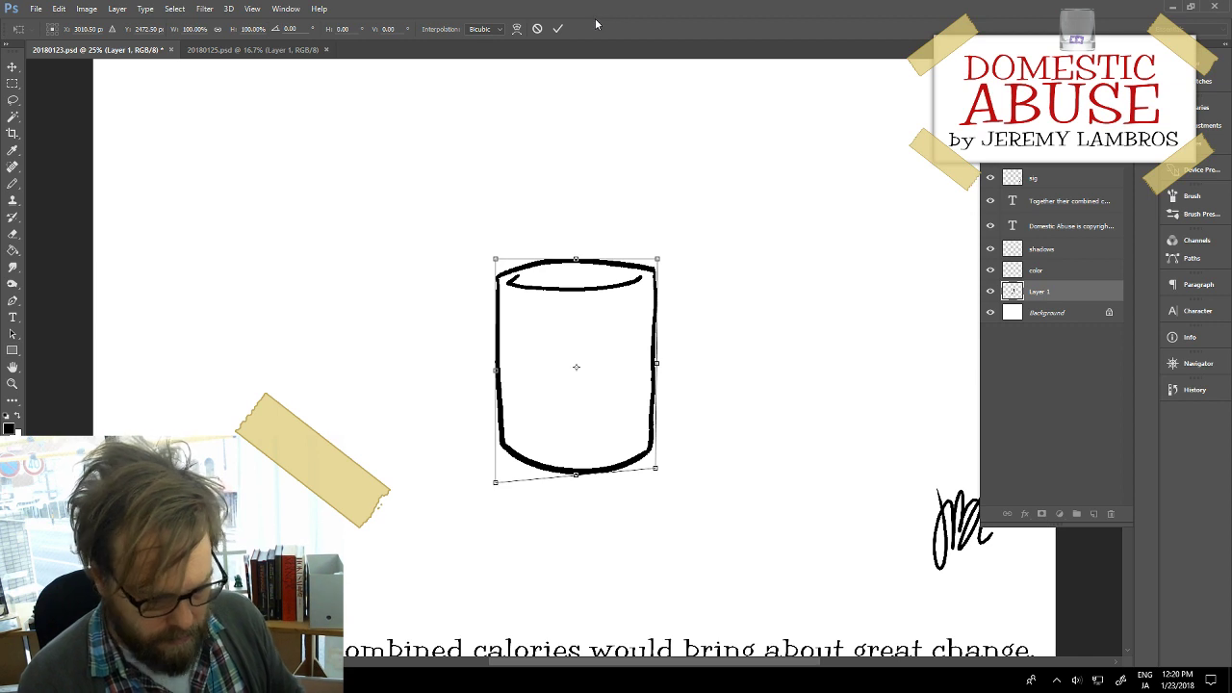
{"action": "key", "text": "Return"}
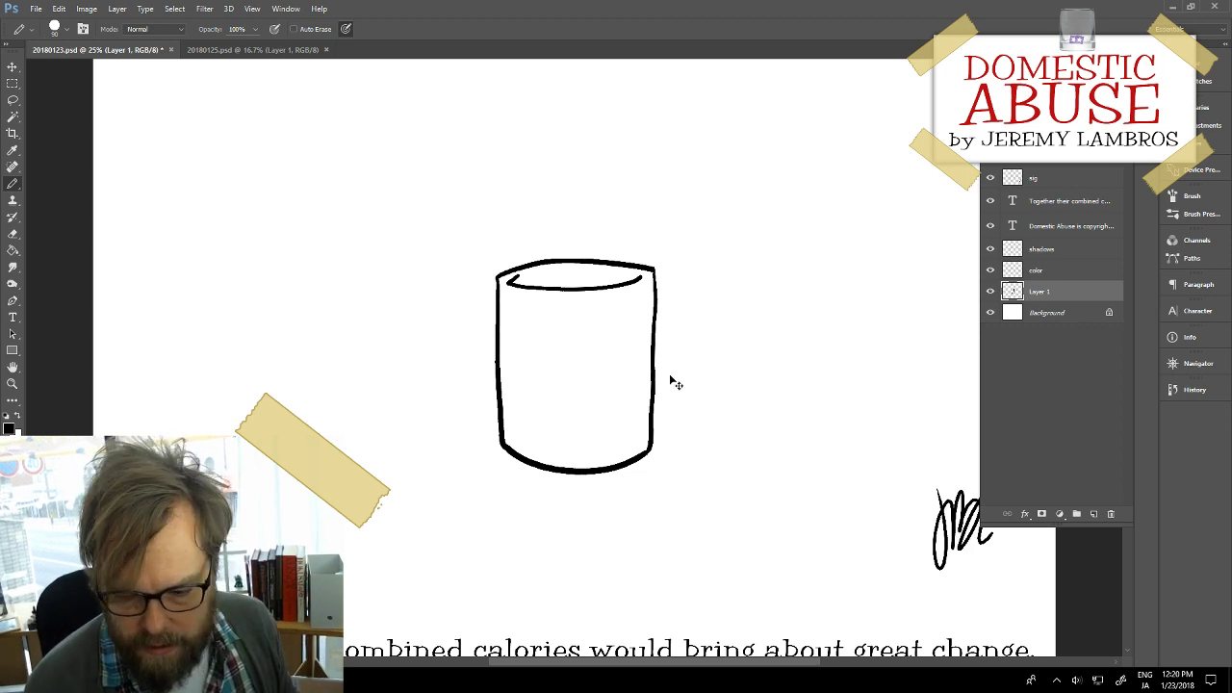
Step: Move the cylinder toward the panel's left side and add a short hooked stroke at the right end of its inner rim
{"action": "mouse_move", "coordinate": [572, 318]}
{"action": "left_mouse_down"}
{"action": "mouse_move", "coordinate": [510, 330]}
{"action": "mouse_move", "coordinate": [484, 310]}
{"action": "left_mouse_up"}
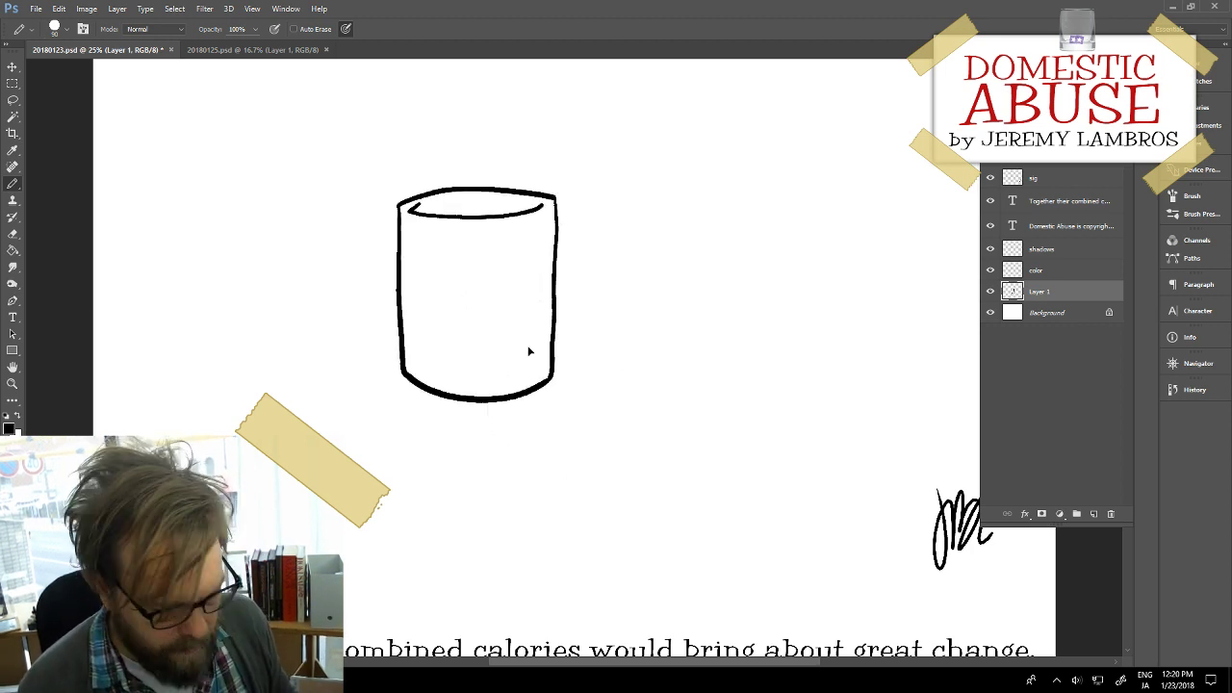
{"action": "mouse_move", "coordinate": [528, 350]}
{"action": "left_mouse_down"}
{"action": "mouse_move", "coordinate": [495, 359]}
{"action": "mouse_move", "coordinate": [533, 396]}
{"action": "mouse_move", "coordinate": [493, 384]}
{"action": "left_mouse_up"}
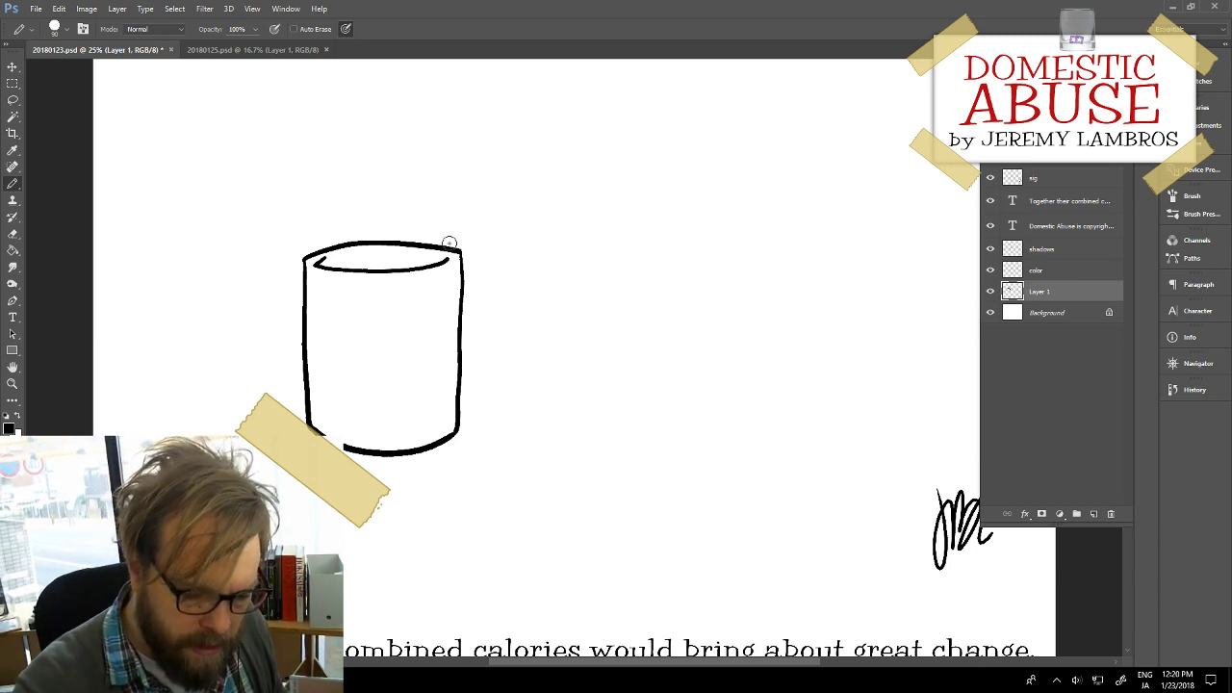
{"action": "left_click_drag", "start_coordinate": [449, 255], "coordinate": [435, 260]}
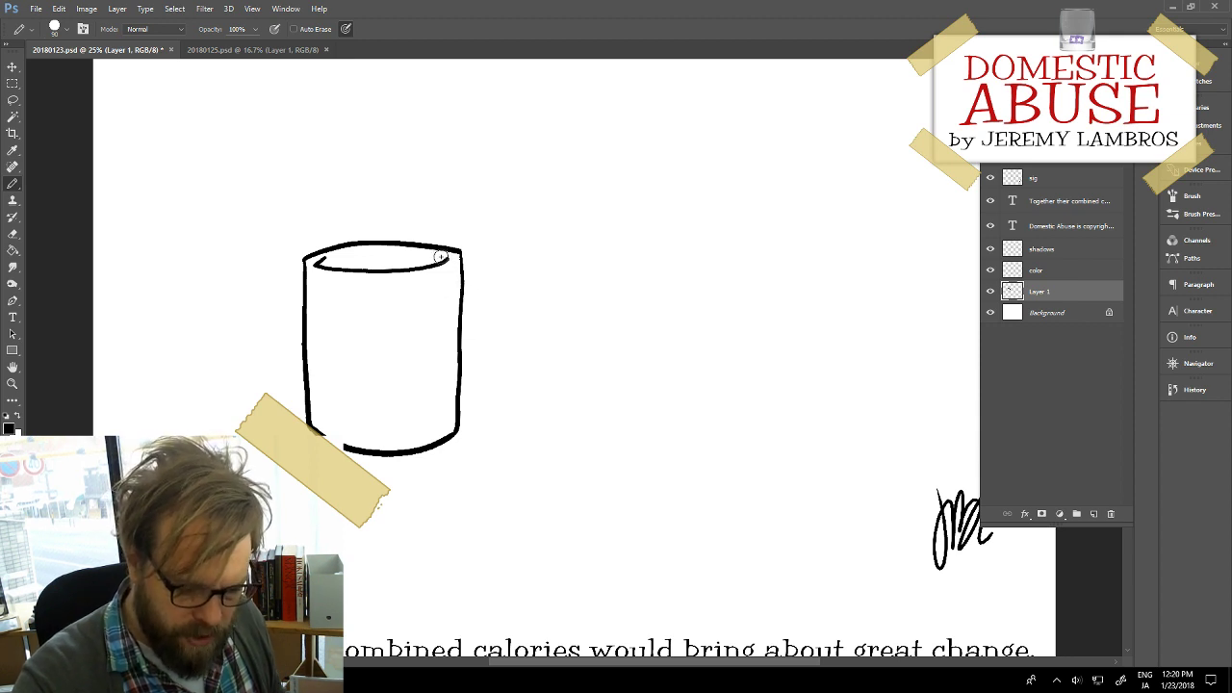
{"action": "left_click_drag", "start_coordinate": [435, 255], "coordinate": [456, 263]}
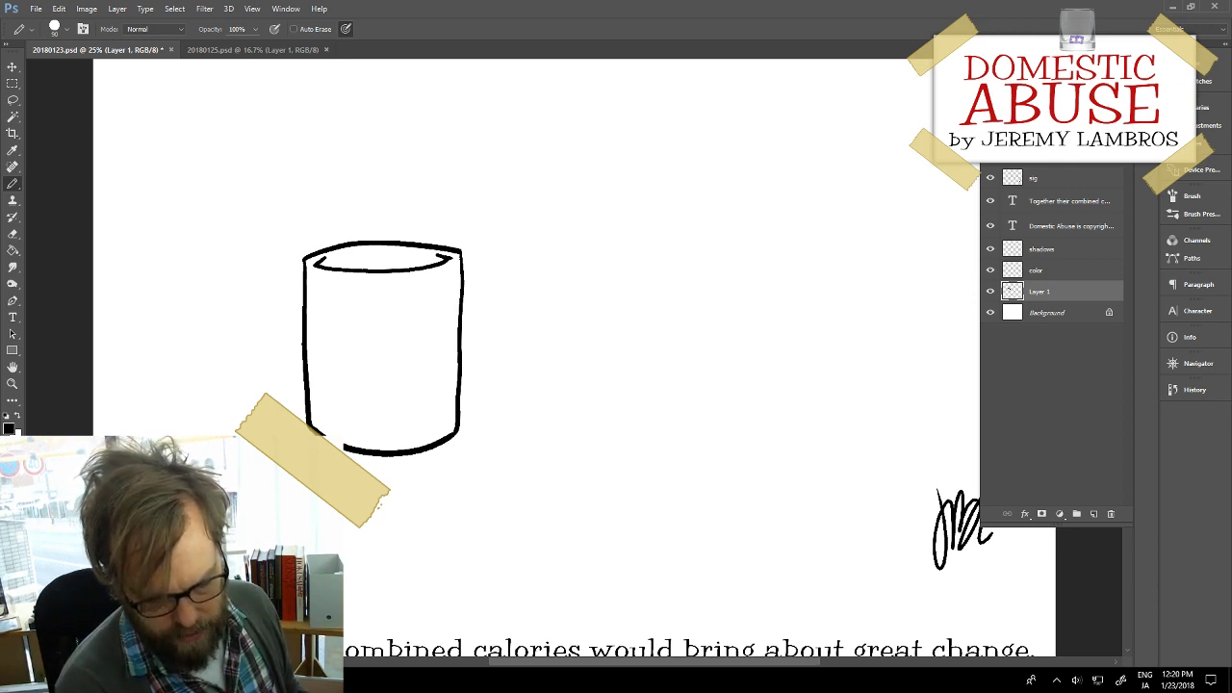
Step: Draw a shallow upward-arching curve inside the cylinder's base, redrawing it until it fits, and move the cylinder further left
{"action": "mouse_move", "coordinate": [327, 421]}
{"action": "left_mouse_down"}
{"action": "mouse_move", "coordinate": [367, 416]}
{"action": "mouse_move", "coordinate": [442, 426]}
{"action": "left_mouse_up"}
{"action": "key", "text": "ctrl+z"}
{"action": "mouse_move", "coordinate": [327, 419]}
{"action": "left_mouse_down"}
{"action": "mouse_move", "coordinate": [397, 408]}
{"action": "mouse_move", "coordinate": [456, 423]}
{"action": "left_mouse_up"}
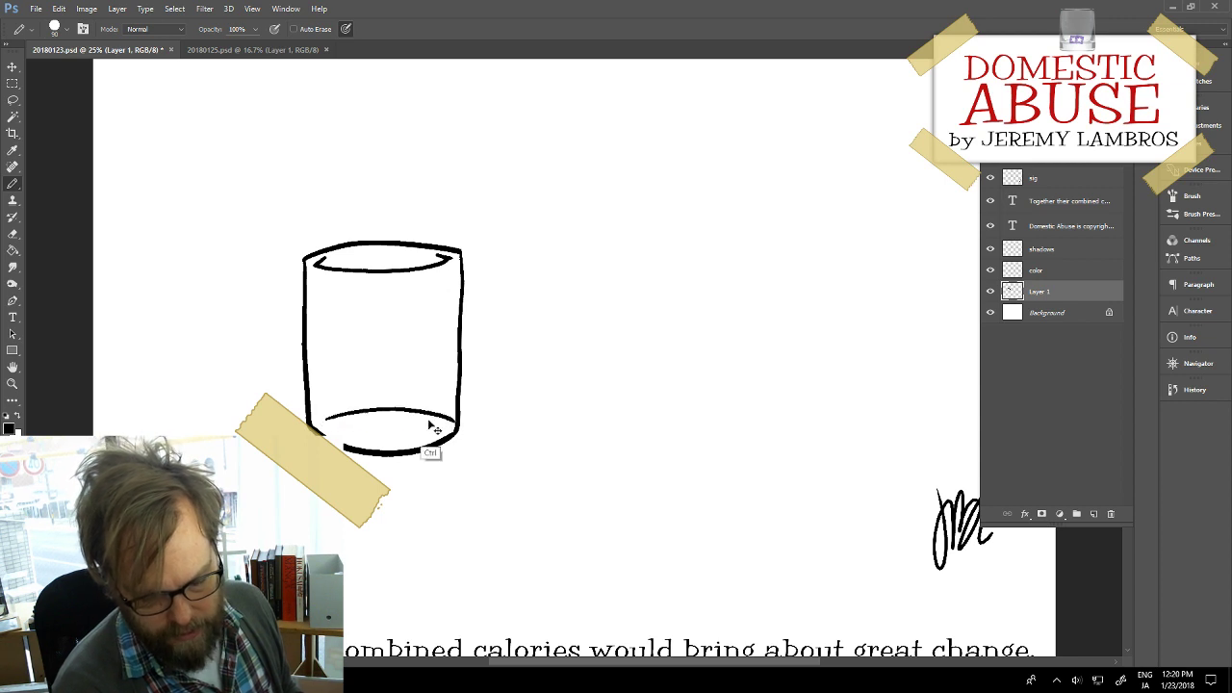
{"action": "key", "text": "ctrl+z"}
{"action": "mouse_move", "coordinate": [321, 420]}
{"action": "left_mouse_down"}
{"action": "mouse_move", "coordinate": [360, 412]}
{"action": "mouse_move", "coordinate": [445, 430]}
{"action": "left_mouse_up"}
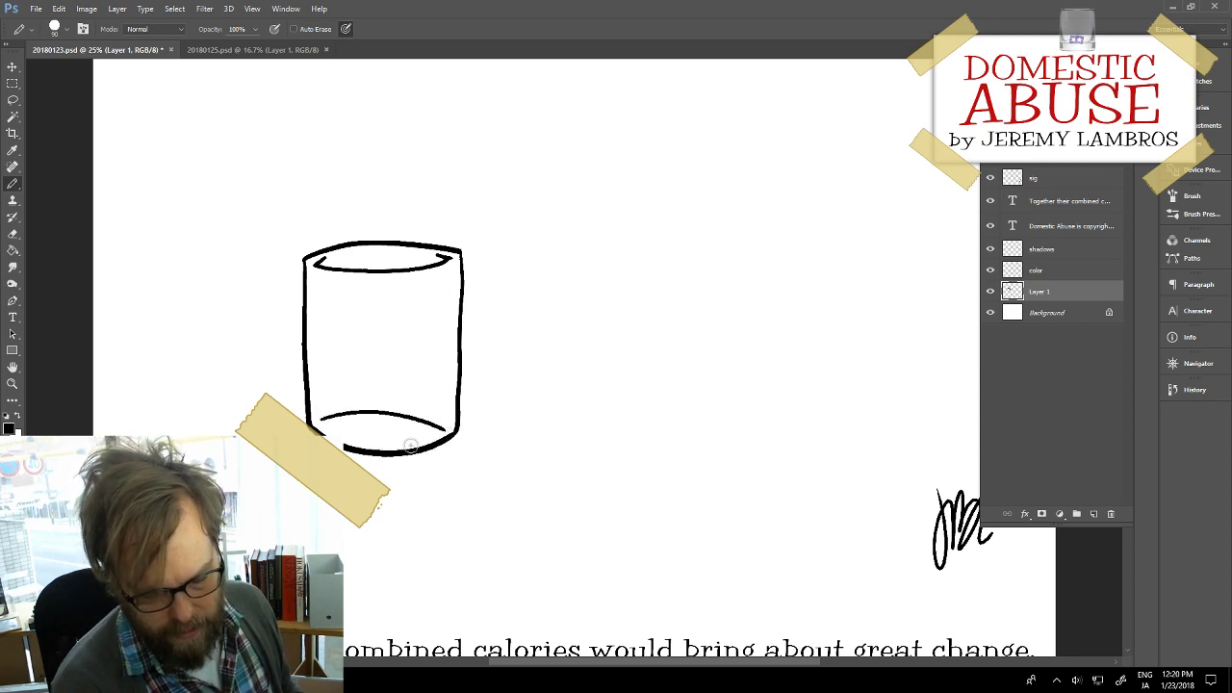
{"action": "key", "text": "ctrl+z"}
{"action": "mouse_move", "coordinate": [322, 424]}
{"action": "left_mouse_down"}
{"action": "mouse_move", "coordinate": [443, 415]}
{"action": "mouse_move", "coordinate": [449, 433]}
{"action": "left_mouse_up"}
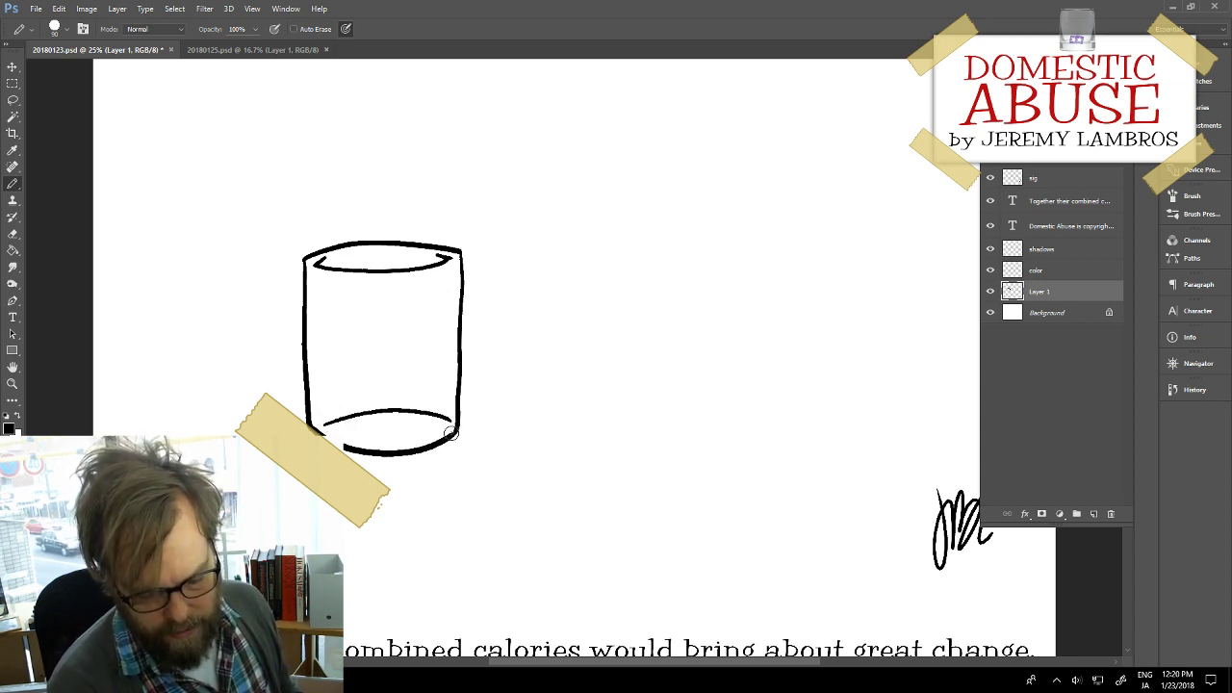
{"action": "key", "text": "ctrl+z"}
{"action": "mouse_move", "coordinate": [320, 425]}
{"action": "left_mouse_down"}
{"action": "mouse_move", "coordinate": [442, 424]}
{"action": "mouse_move", "coordinate": [300, 447]}
{"action": "left_mouse_up"}
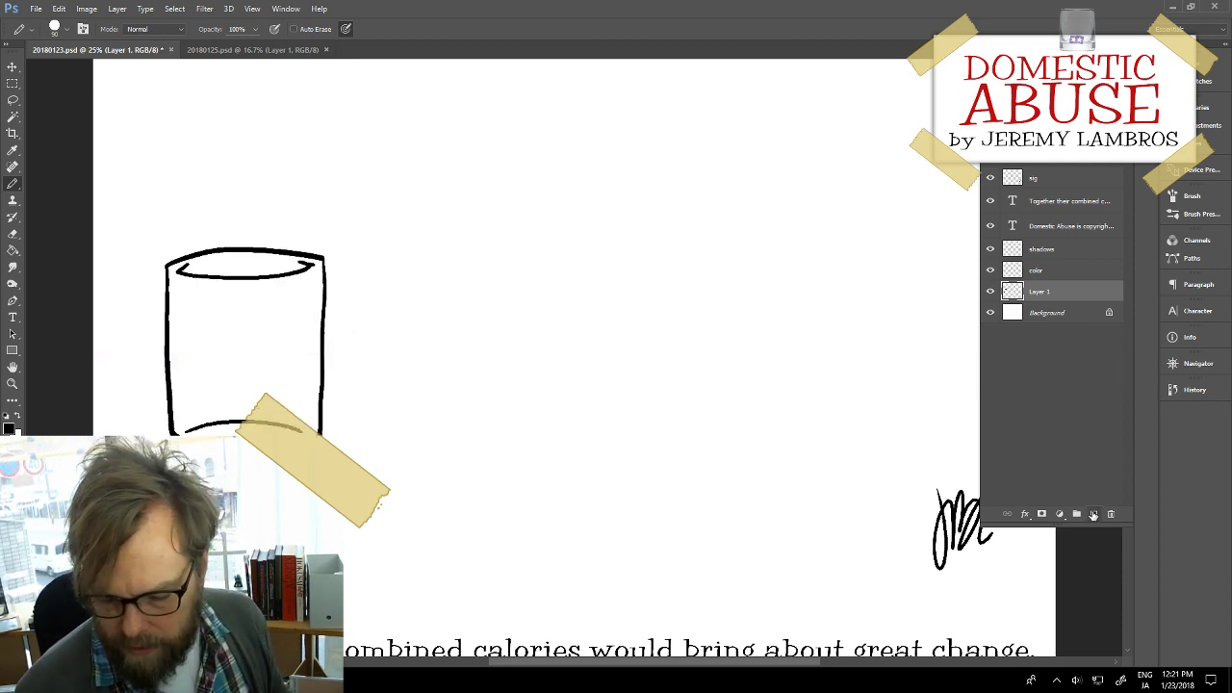
Step: On a new layer above Layer 1, draw a bottle's wavy left neck and shoulder and an arched top rim
{"action": "left_click", "coordinate": [1093, 514]}
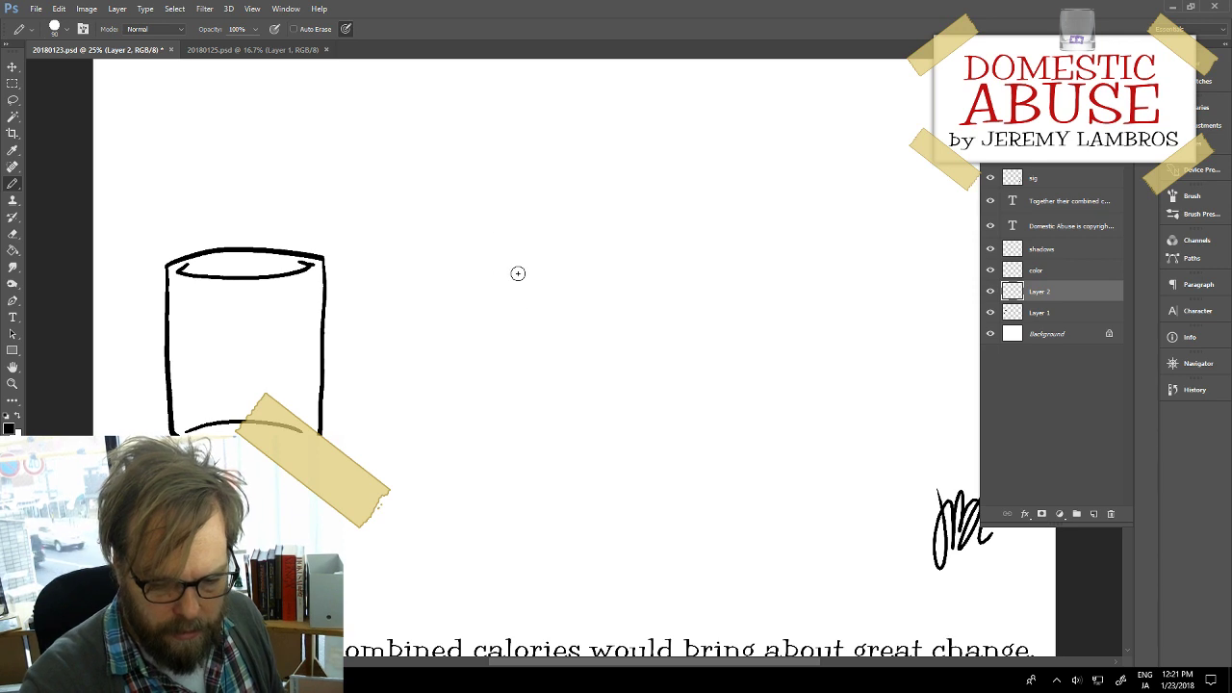
{"action": "mouse_move", "coordinate": [511, 223]}
{"action": "left_mouse_down"}
{"action": "mouse_move", "coordinate": [511, 275]}
{"action": "mouse_move", "coordinate": [497, 337]}
{"action": "left_mouse_up"}
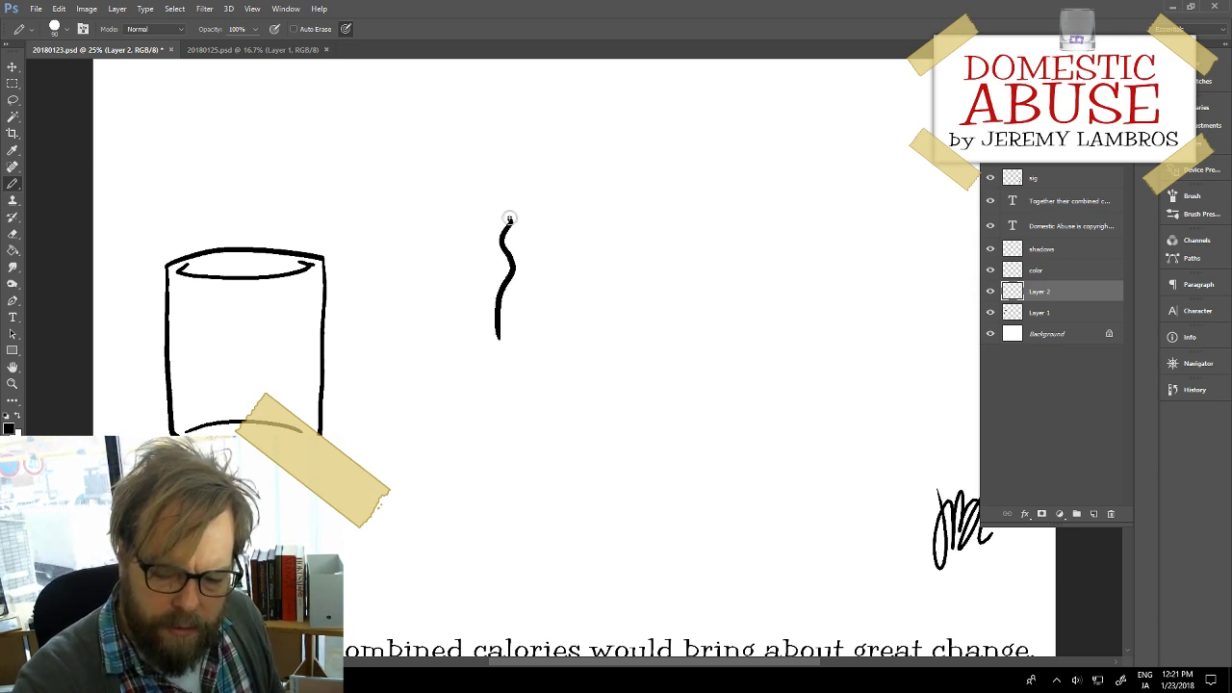
{"action": "left_click_drag", "start_coordinate": [505, 220], "coordinate": [585, 213]}
{"action": "key", "text": "ctrl+z"}
{"action": "mouse_move", "coordinate": [505, 221]}
{"action": "left_mouse_down"}
{"action": "mouse_move", "coordinate": [594, 210]}
{"action": "mouse_move", "coordinate": [584, 262]}
{"action": "left_mouse_up"}
{"action": "key", "text": "ctrl+z"}
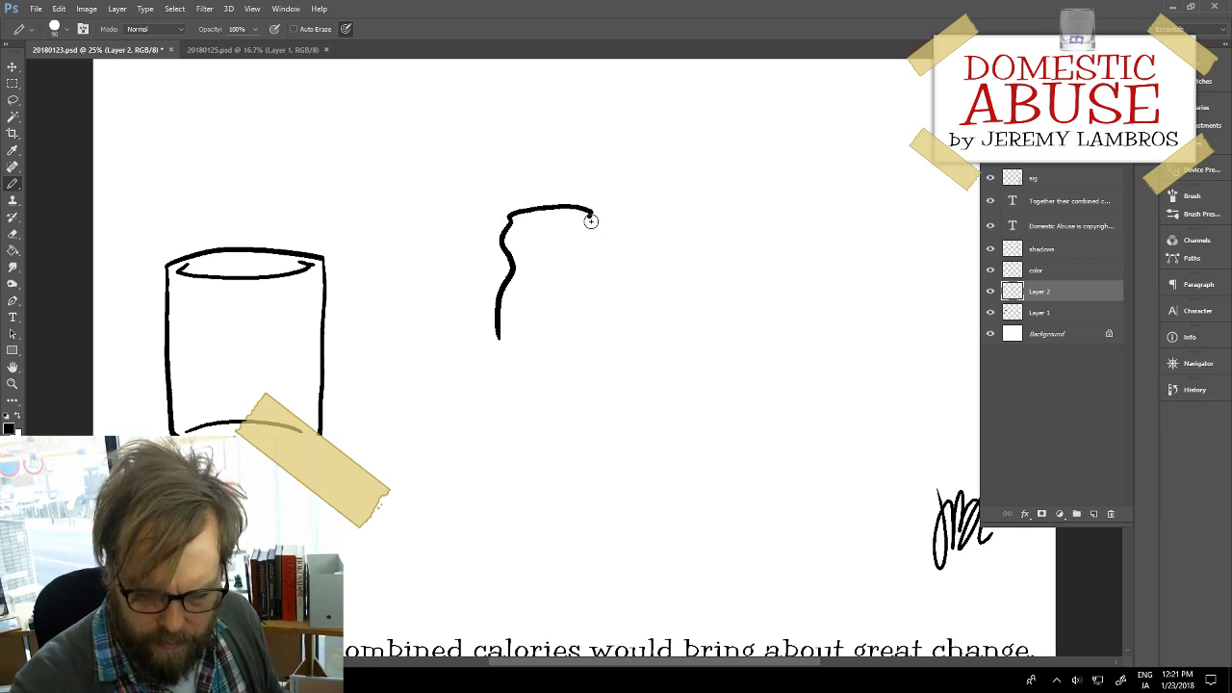
Step: Draw the bottle's right neck and shoulder to mirror the left, redrawing until smooth, and add the mouth's inner lip with a small accent below
{"action": "left_click_drag", "start_coordinate": [590, 213], "coordinate": [600, 358]}
{"action": "key", "text": "ctrl+z"}
{"action": "left_click_drag", "start_coordinate": [590, 262], "coordinate": [605, 322]}
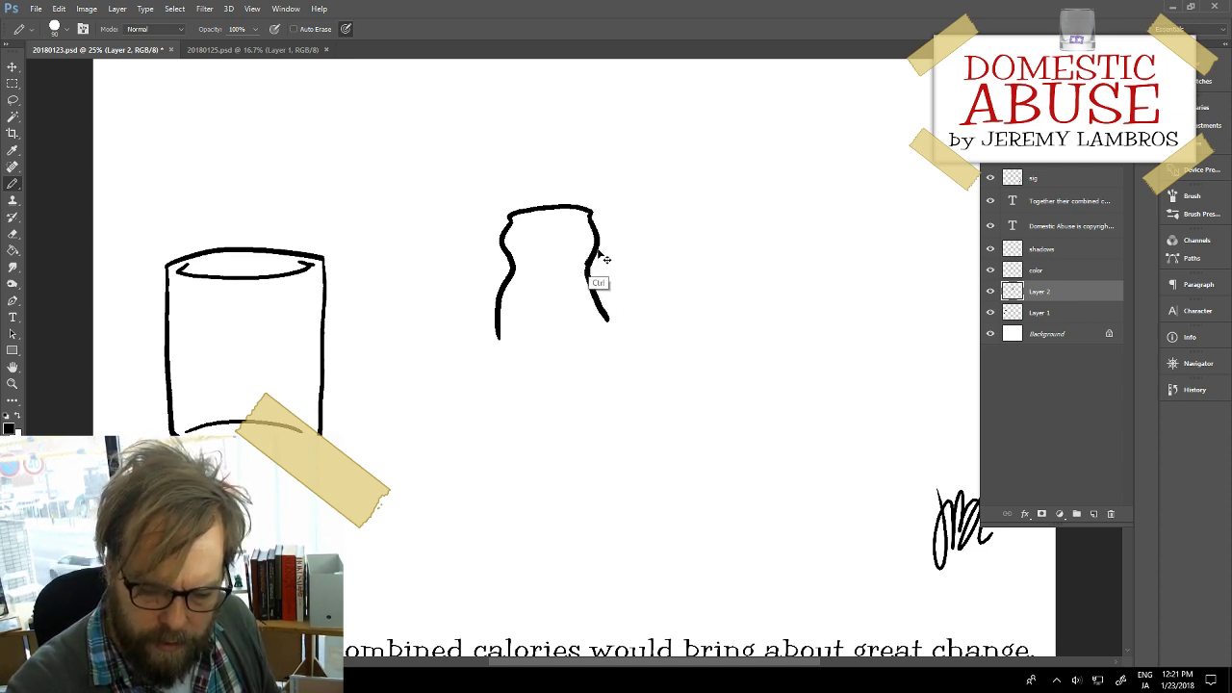
{"action": "key", "text": "ctrl+z"}
{"action": "left_click_drag", "start_coordinate": [585, 256], "coordinate": [600, 360]}
{"action": "key", "text": "ctrl+z"}
{"action": "key", "text": "ctrl+z"}
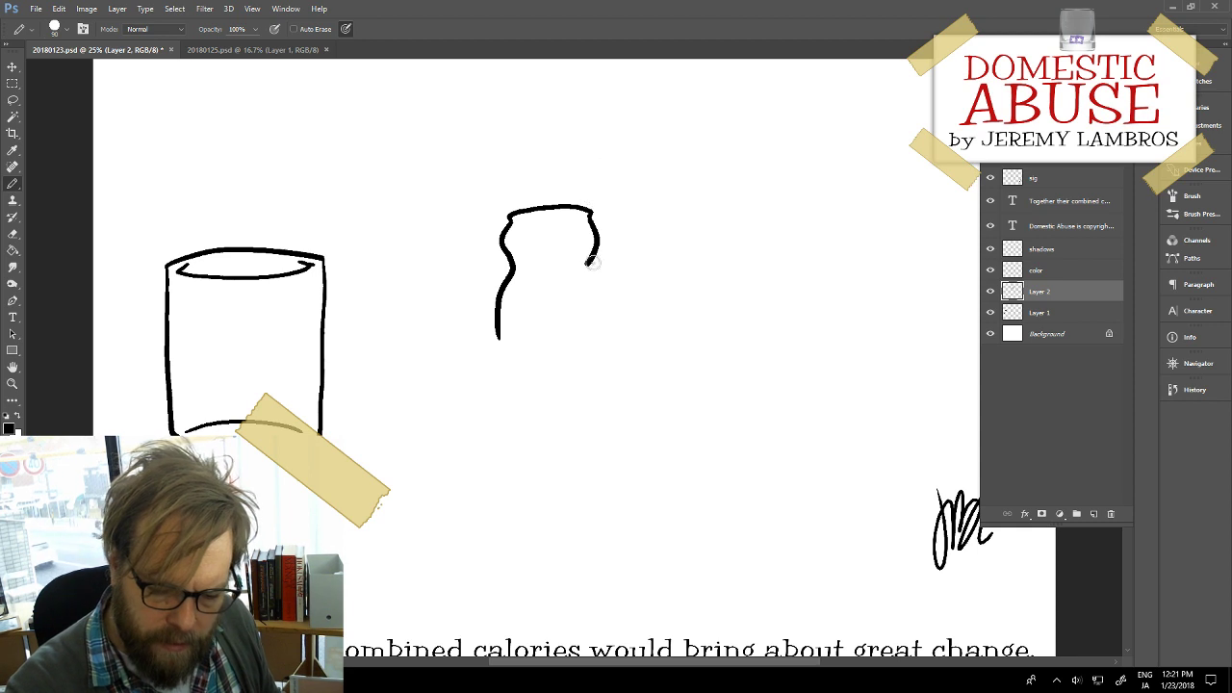
{"action": "mouse_move", "coordinate": [585, 254]}
{"action": "left_mouse_down"}
{"action": "mouse_move", "coordinate": [601, 294]}
{"action": "mouse_move", "coordinate": [590, 361]}
{"action": "left_mouse_up"}
{"action": "key", "text": "ctrl+z"}
{"action": "key", "text": "ctrl+z"}
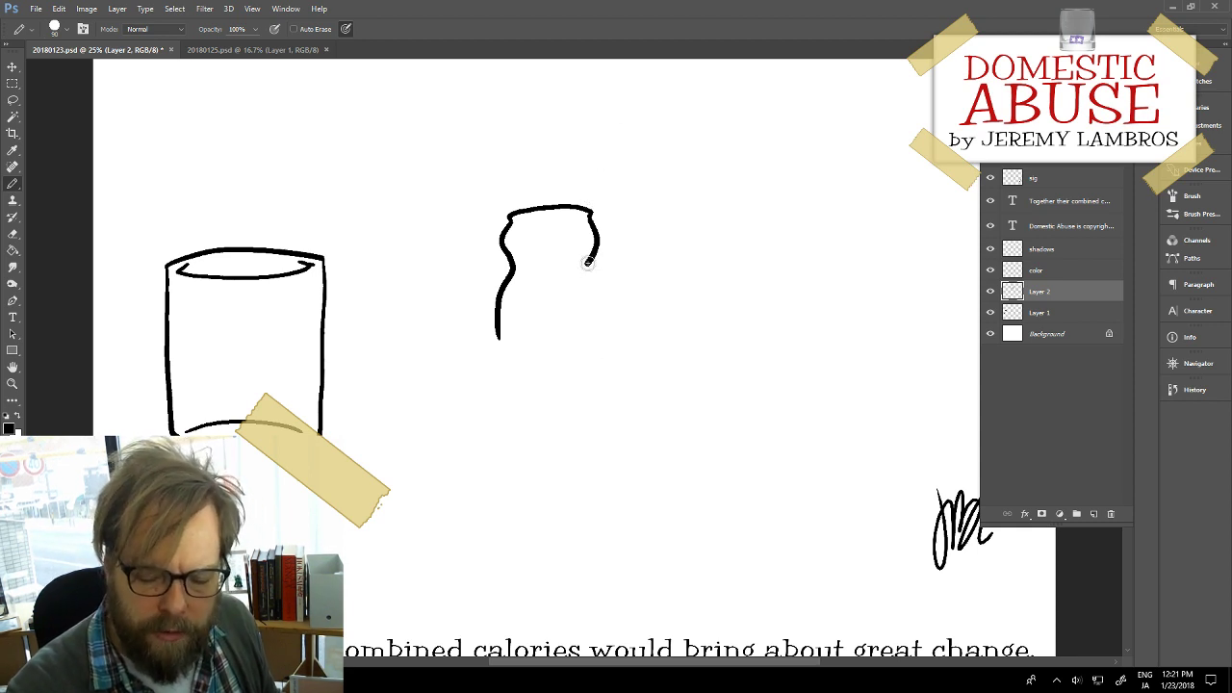
{"action": "left_click_drag", "start_coordinate": [585, 254], "coordinate": [597, 356]}
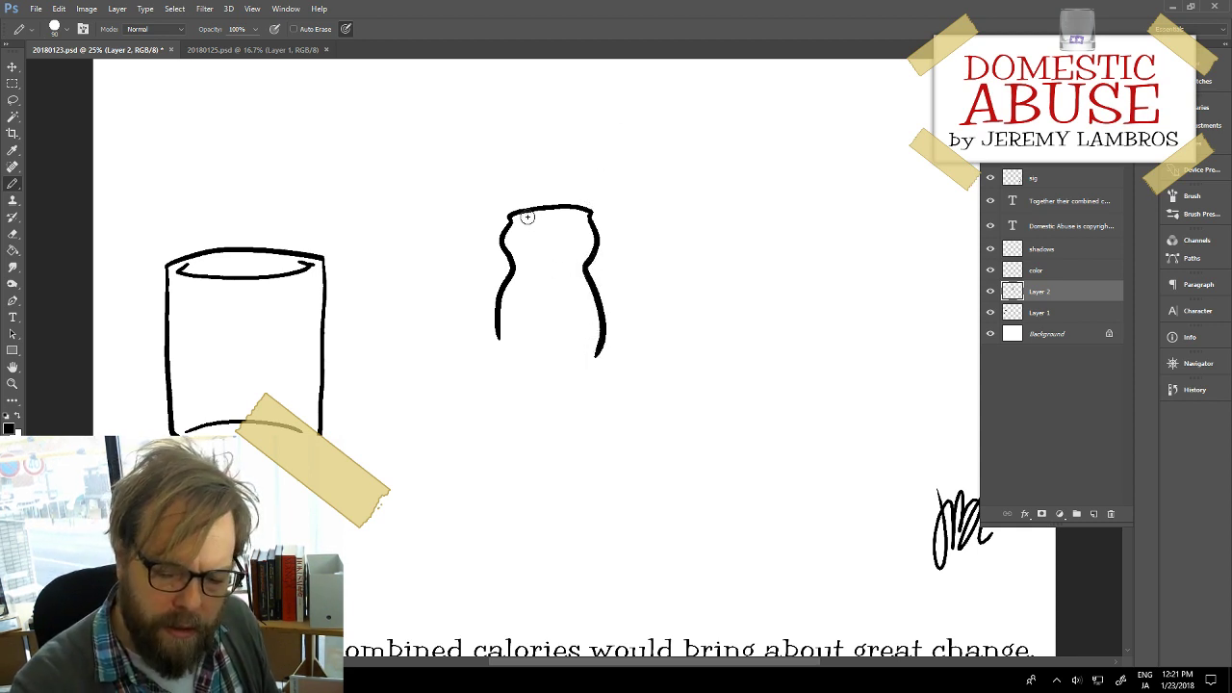
{"action": "left_click_drag", "start_coordinate": [518, 219], "coordinate": [587, 215]}
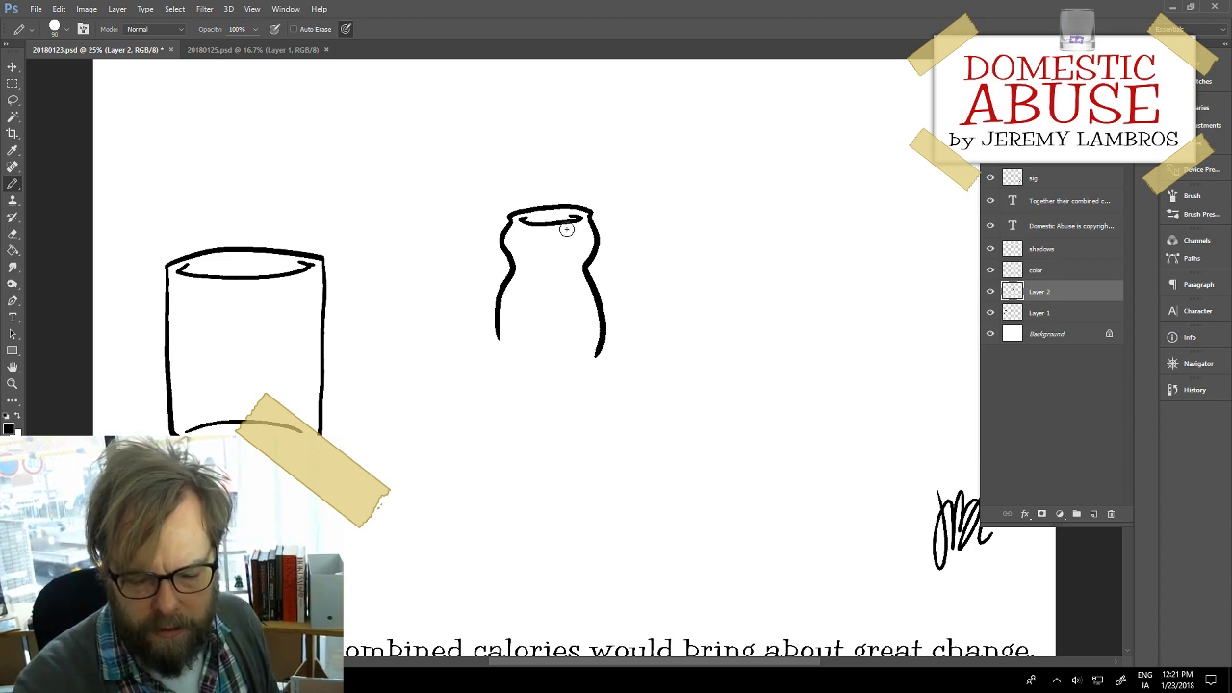
{"action": "key", "text": "ctrl"}
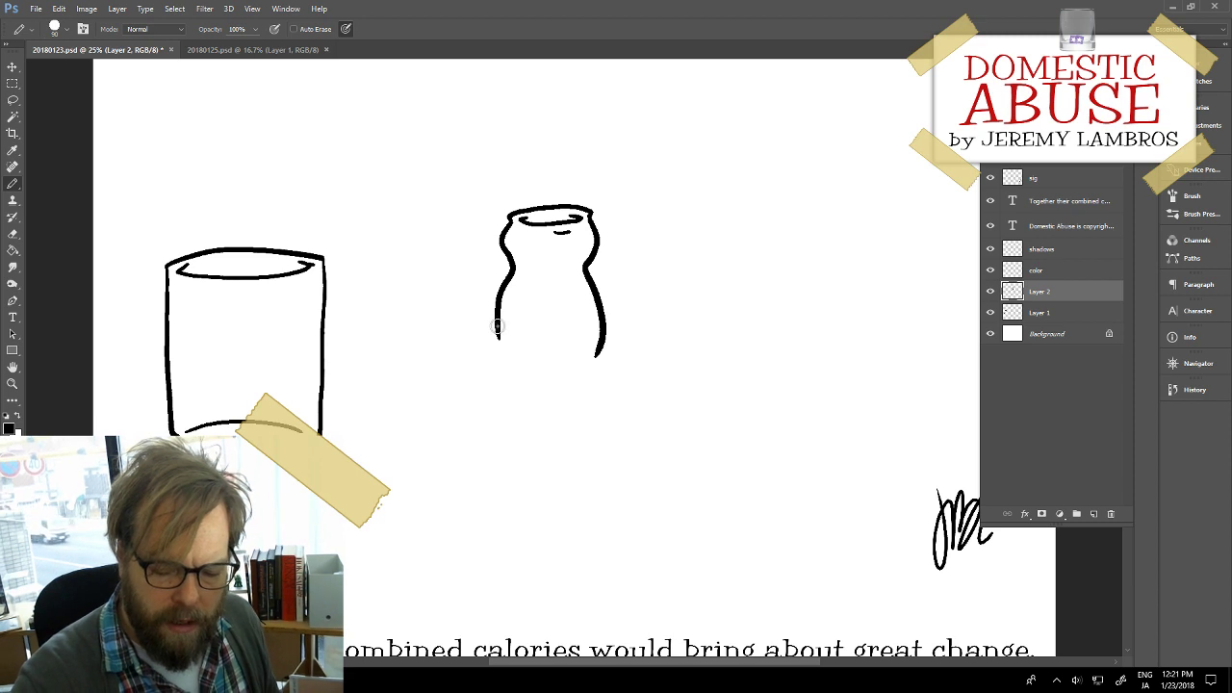
Step: Extend the bottle's left side straight down and curve it into a rounded base, redrawing the stroke until it is clean
{"action": "mouse_move", "coordinate": [496, 335]}
{"action": "left_mouse_down"}
{"action": "mouse_move", "coordinate": [500, 457]}
{"action": "mouse_move", "coordinate": [527, 471]}
{"action": "mouse_move", "coordinate": [604, 454]}
{"action": "left_mouse_up"}
{"action": "key", "text": "ctrl+z"}
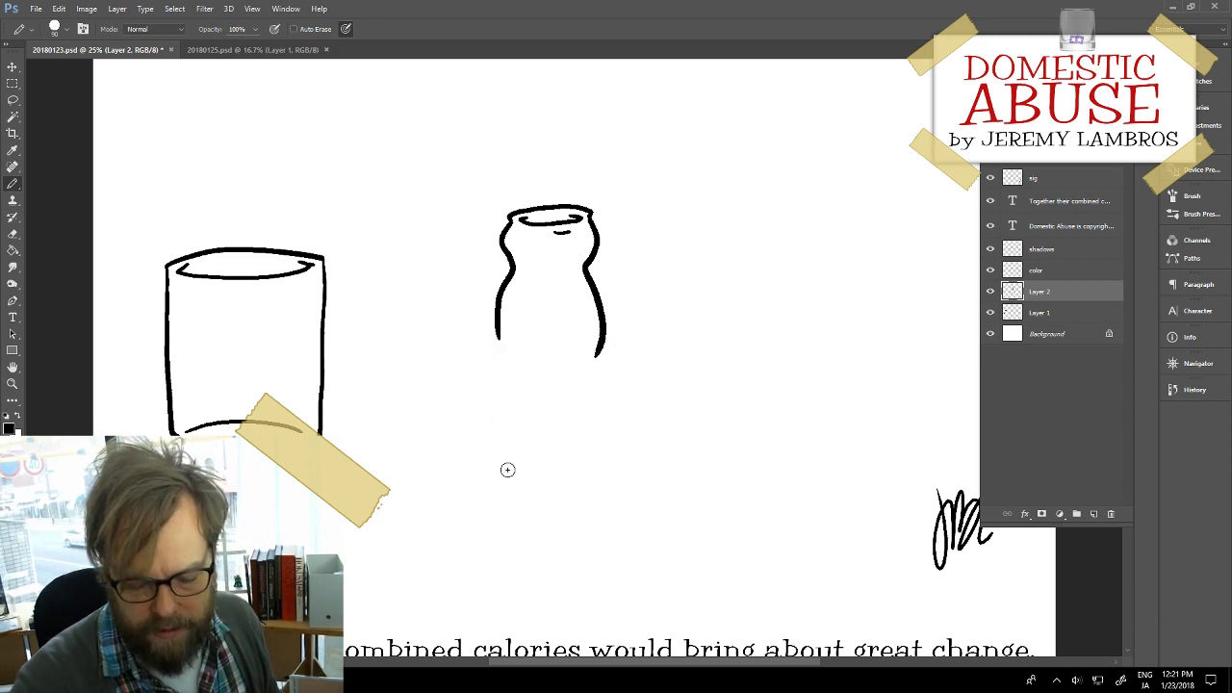
{"action": "left_click_drag", "start_coordinate": [497, 329], "coordinate": [500, 460]}
{"action": "key", "text": "ctrl+z"}
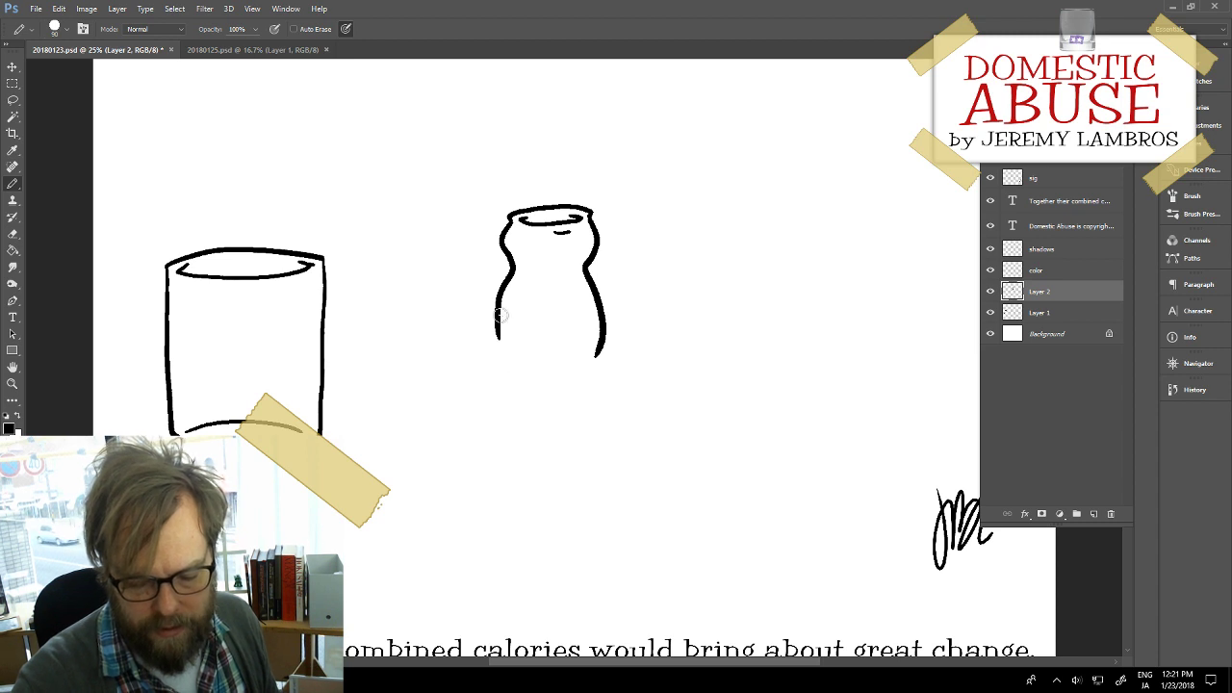
{"action": "mouse_move", "coordinate": [498, 336]}
{"action": "left_mouse_down"}
{"action": "mouse_move", "coordinate": [501, 466]}
{"action": "mouse_move", "coordinate": [537, 480]}
{"action": "left_mouse_up"}
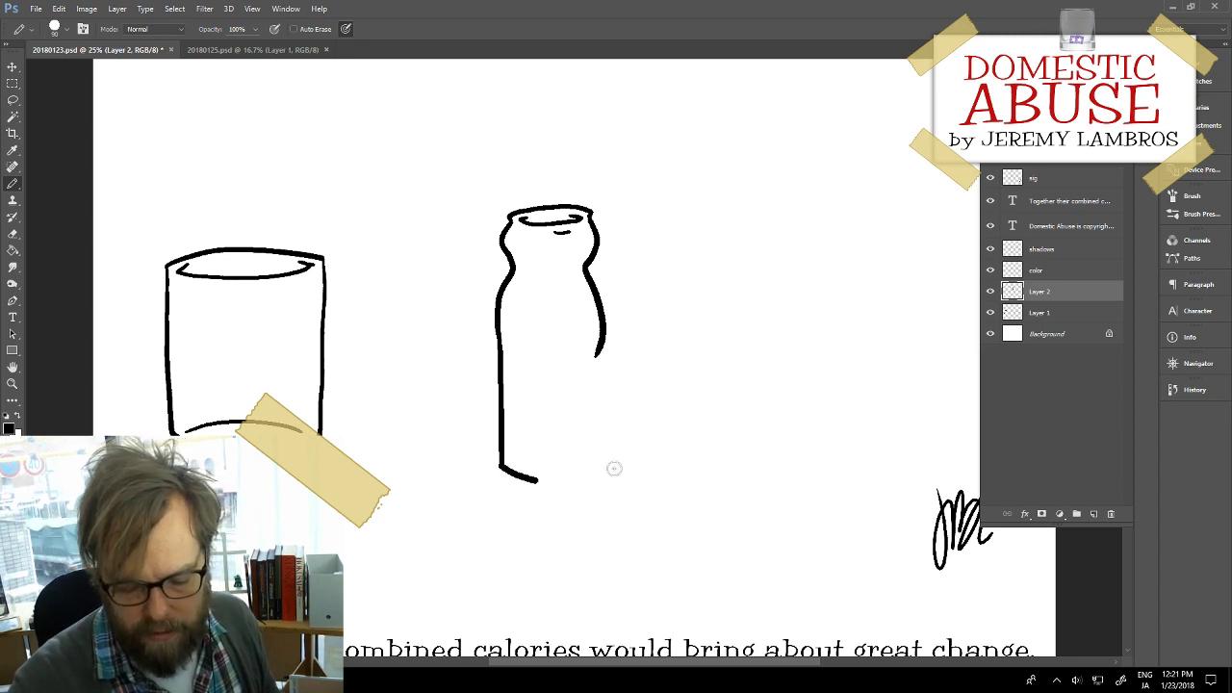
{"action": "left_click_drag", "start_coordinate": [614, 469], "coordinate": [608, 473]}
Step: Draw the bottle's straight right side from the shoulder down to the base, redrawing it until it closes the body
{"action": "left_click_drag", "start_coordinate": [601, 324], "coordinate": [608, 476]}
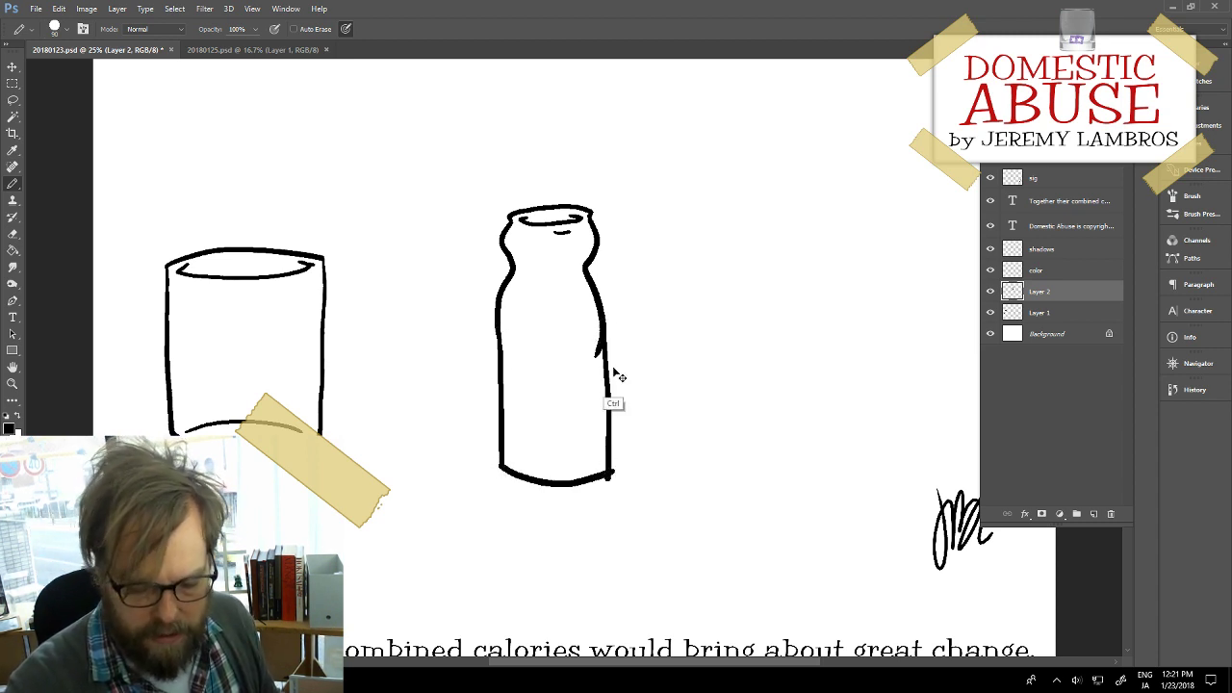
{"action": "key", "text": "ctrl+z"}
{"action": "left_click_drag", "start_coordinate": [601, 343], "coordinate": [602, 479]}
{"action": "key", "text": "ctrl+z"}
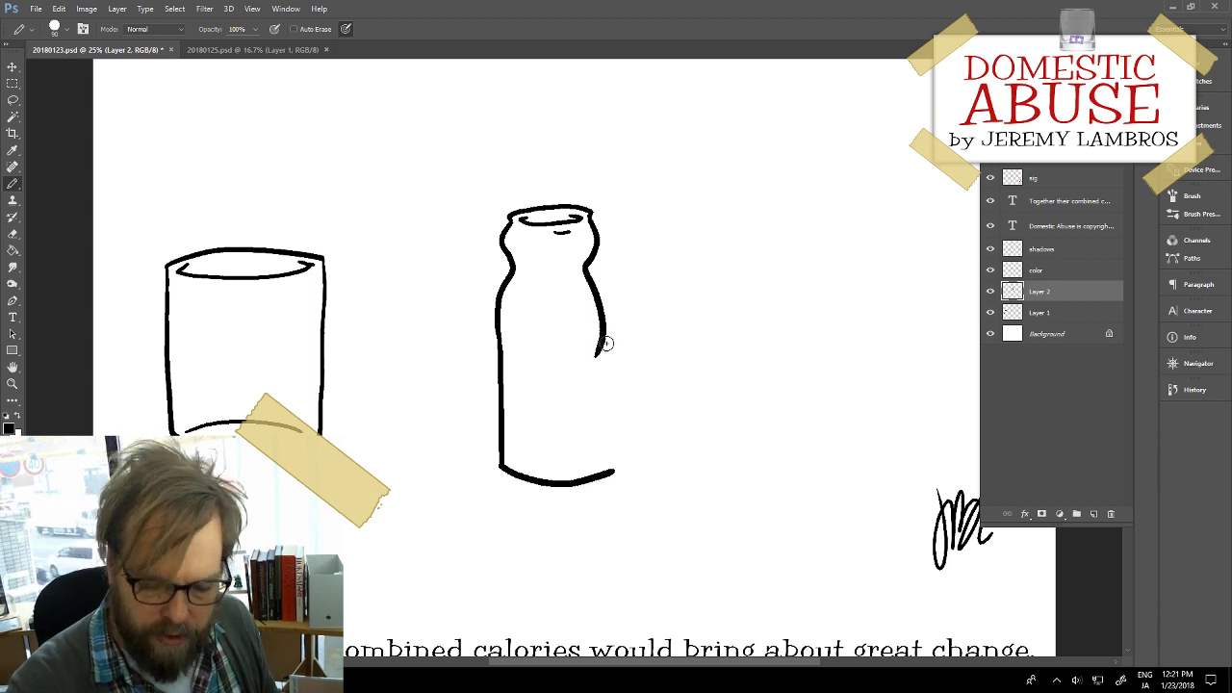
{"action": "left_click_drag", "start_coordinate": [606, 343], "coordinate": [604, 474]}
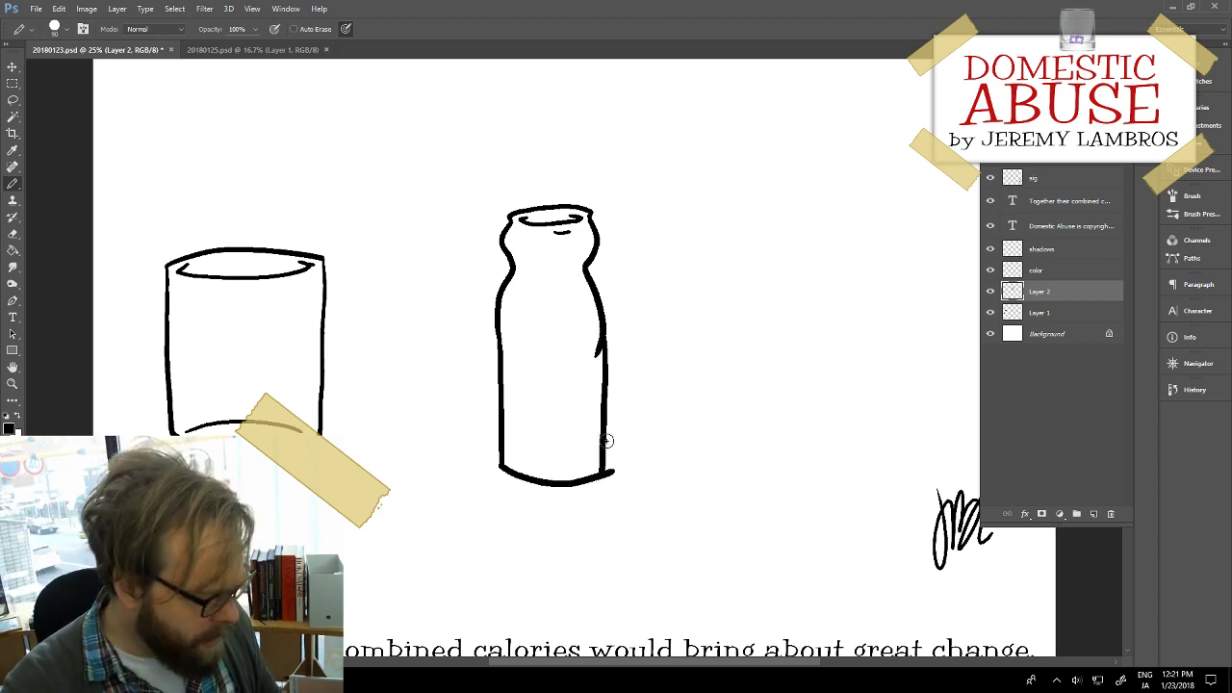
Step: Erase the stray line ends at the bottle's lower-right corner and right shoulder, and move the bottle up and to the left
{"action": "key", "text": "e"}
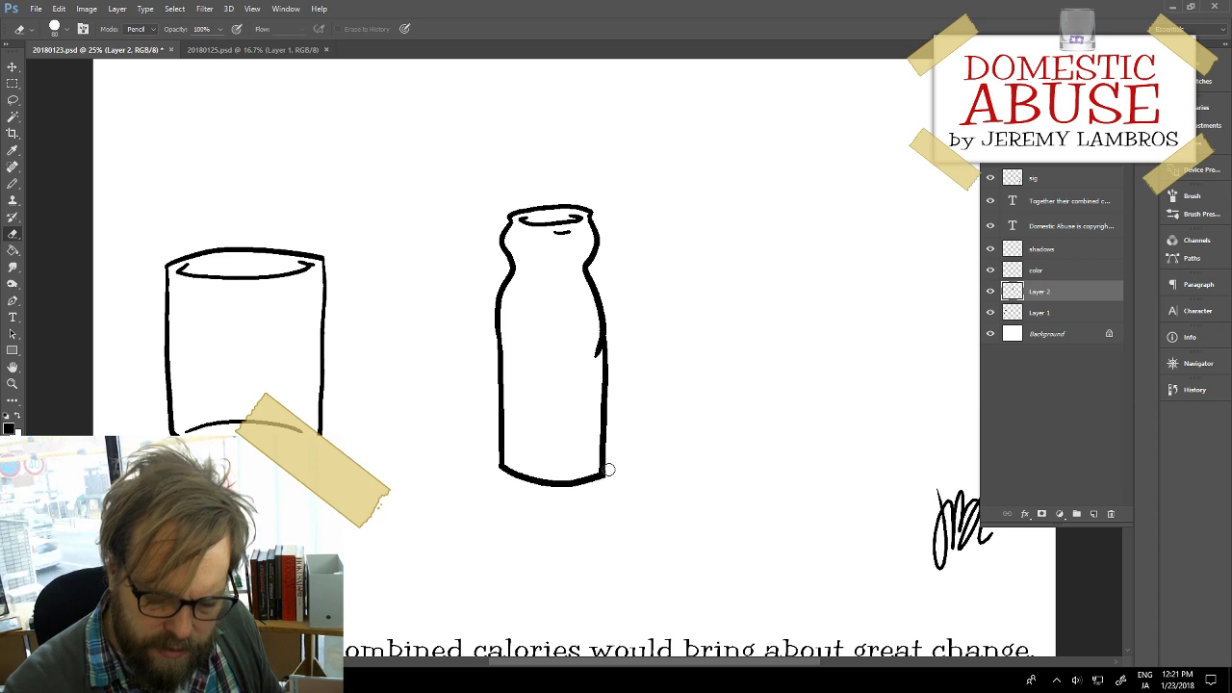
{"action": "left_click_drag", "start_coordinate": [590, 352], "coordinate": [595, 334]}
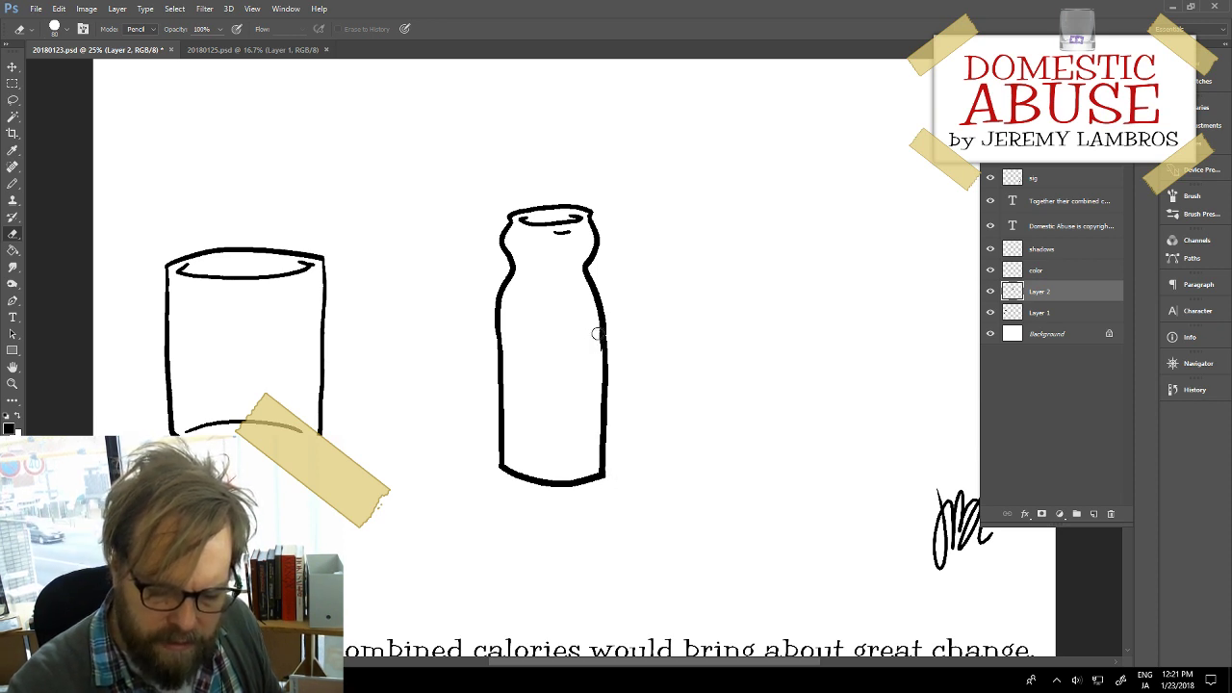
{"action": "key", "text": "b"}
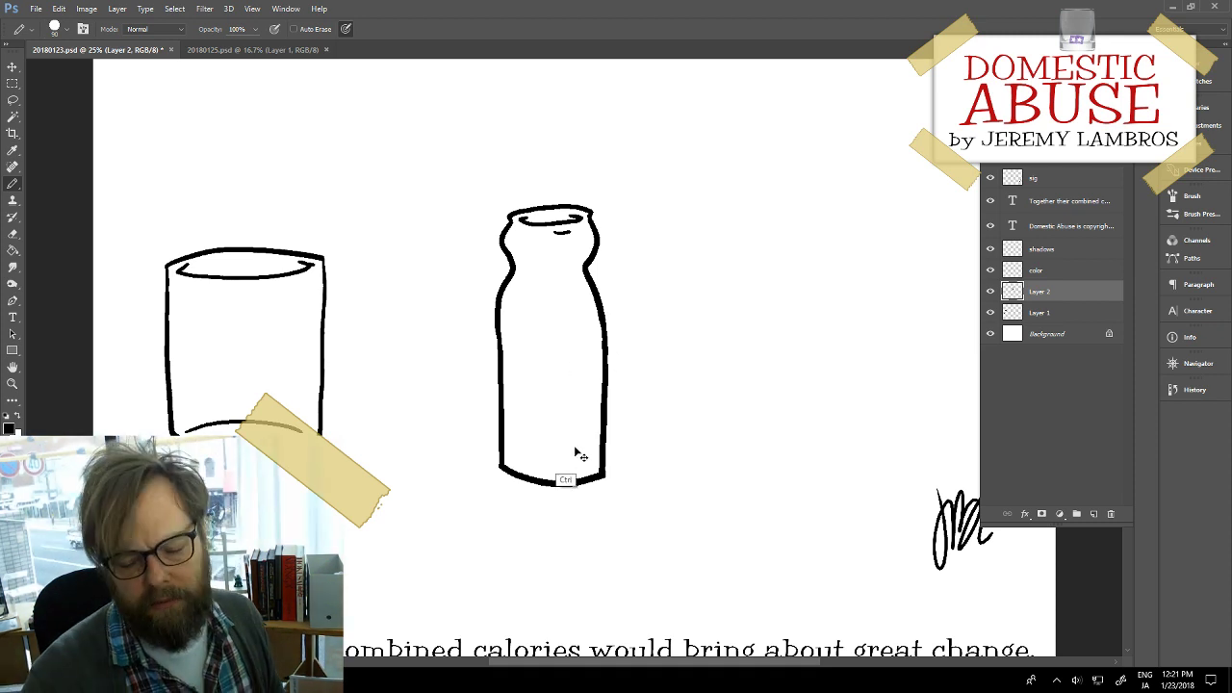
{"action": "mouse_move", "coordinate": [580, 456]}
{"action": "left_mouse_down"}
{"action": "mouse_move", "coordinate": [542, 356]}
{"action": "mouse_move", "coordinate": [537, 380]}
{"action": "left_mouse_up"}
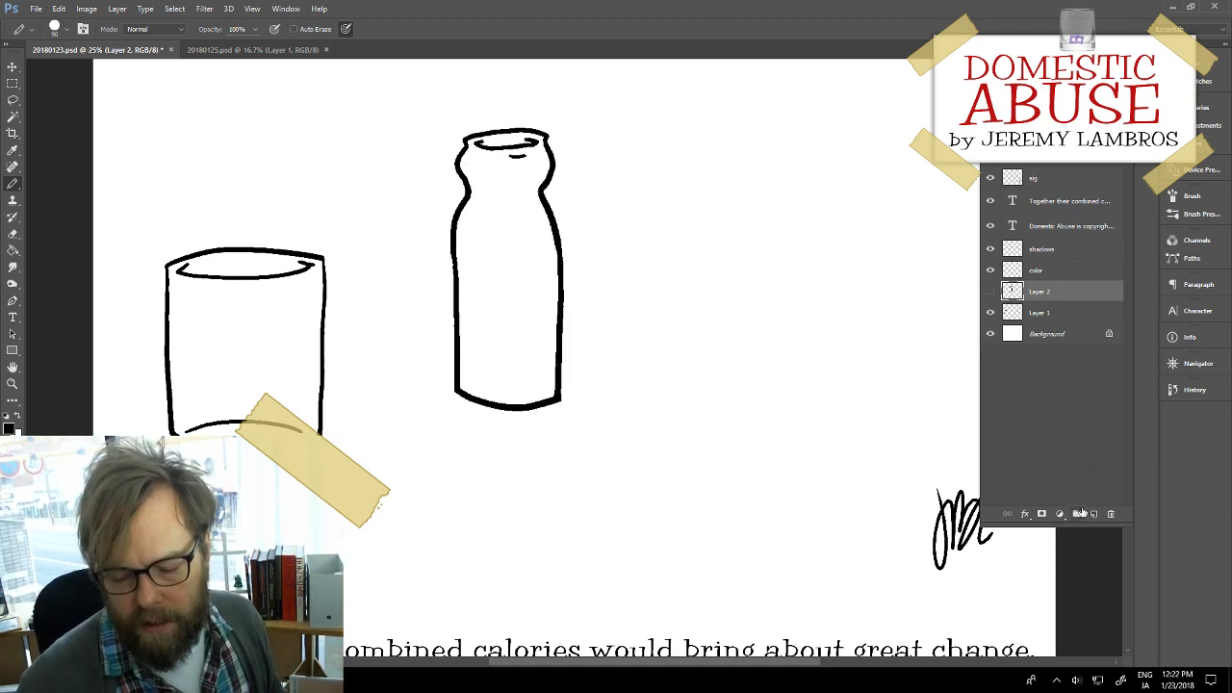
Step: Hide Layer 2 with the bottle, add a new empty layer above it, and save the document
{"action": "key", "text": "ctrl+z"}
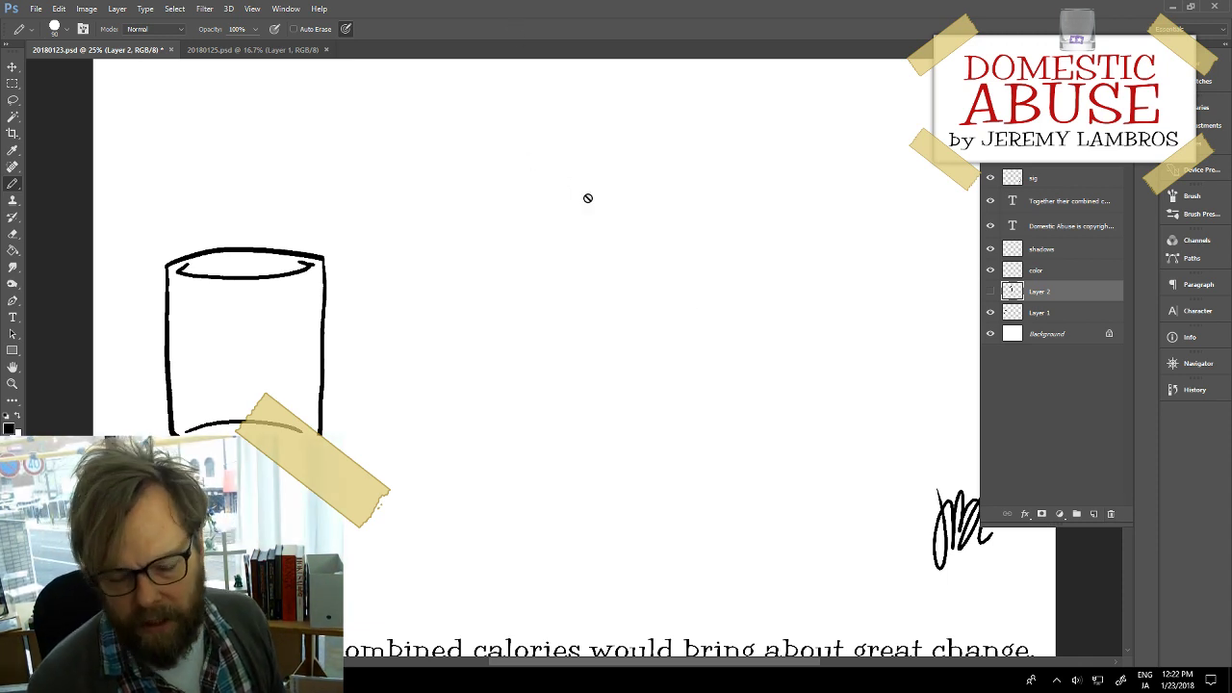
{"action": "left_click", "coordinate": [1092, 515]}
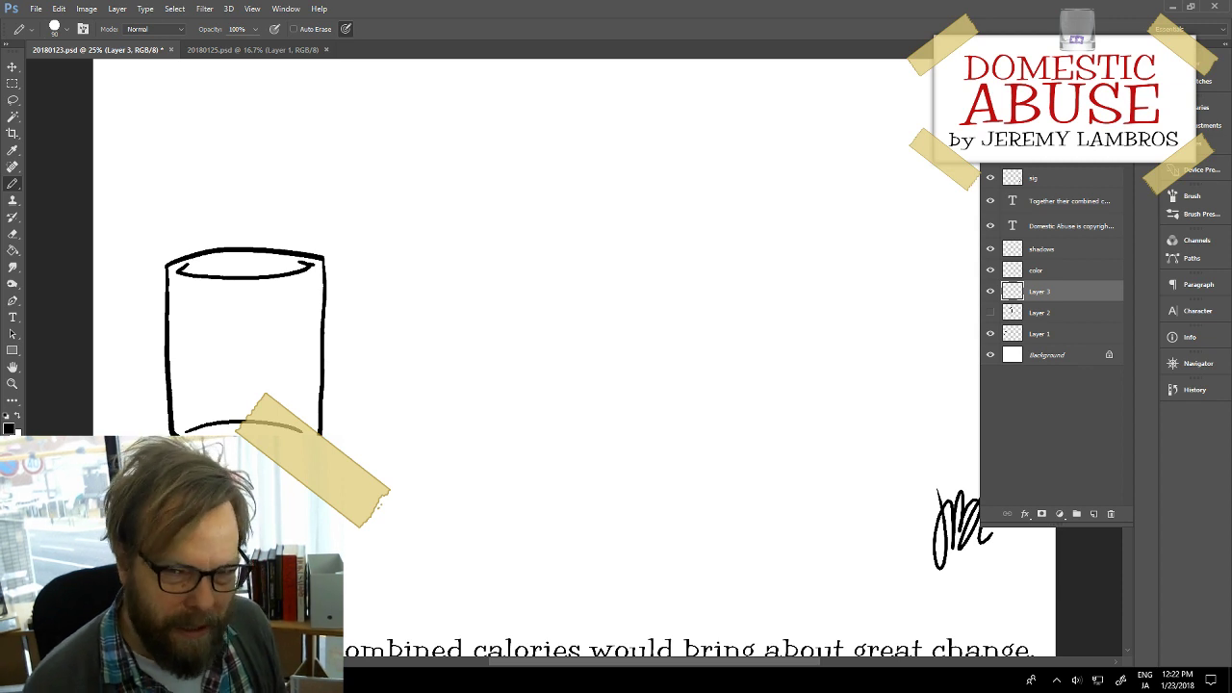
{"action": "key", "text": "ctrl+s"}
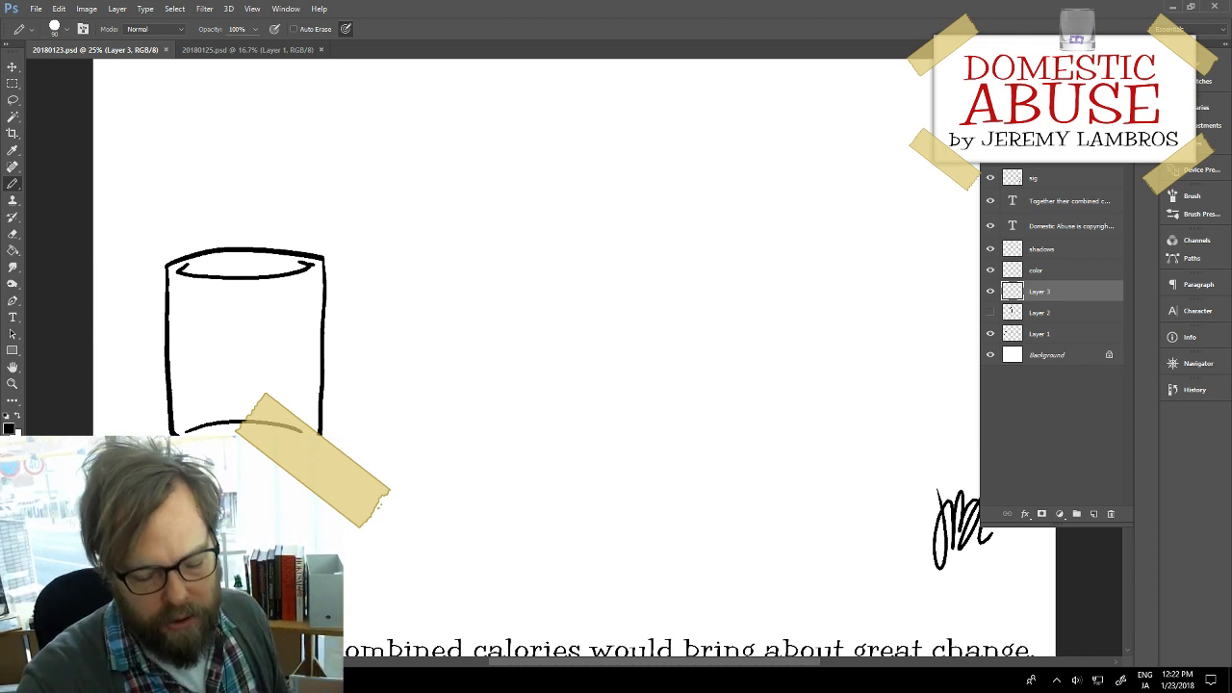
{"action": "left_click_drag", "start_coordinate": [443, 248], "coordinate": [446, 436]}
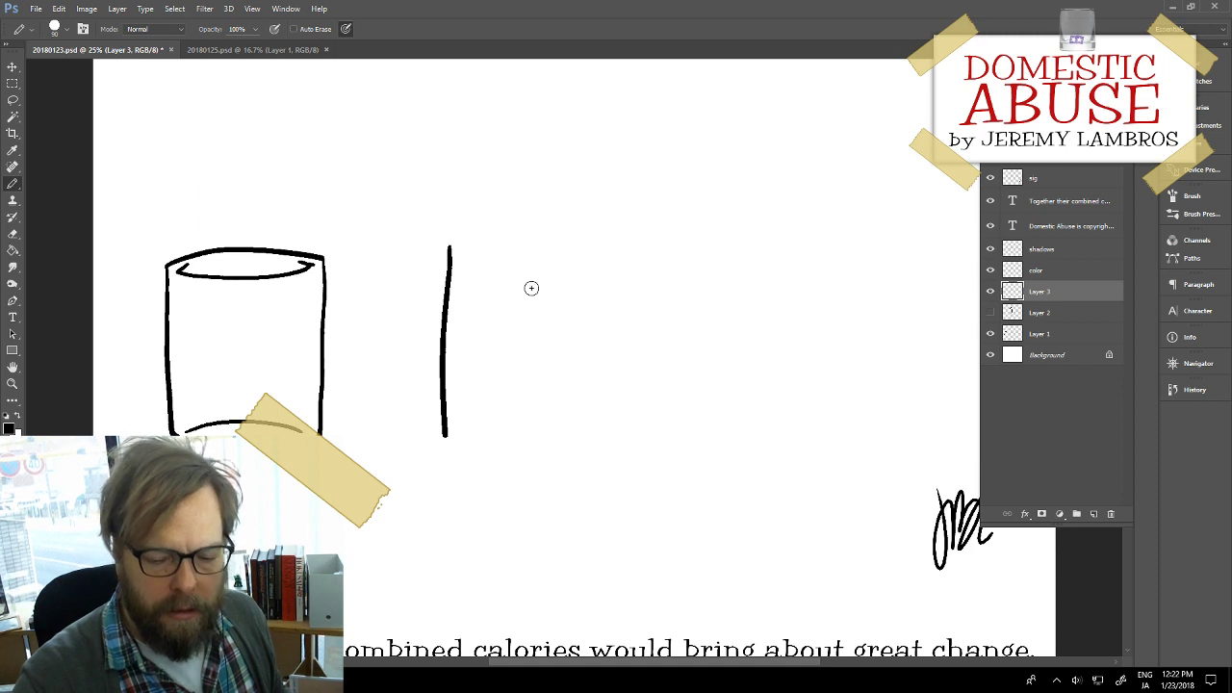
{"action": "key", "text": "ctrl+z"}
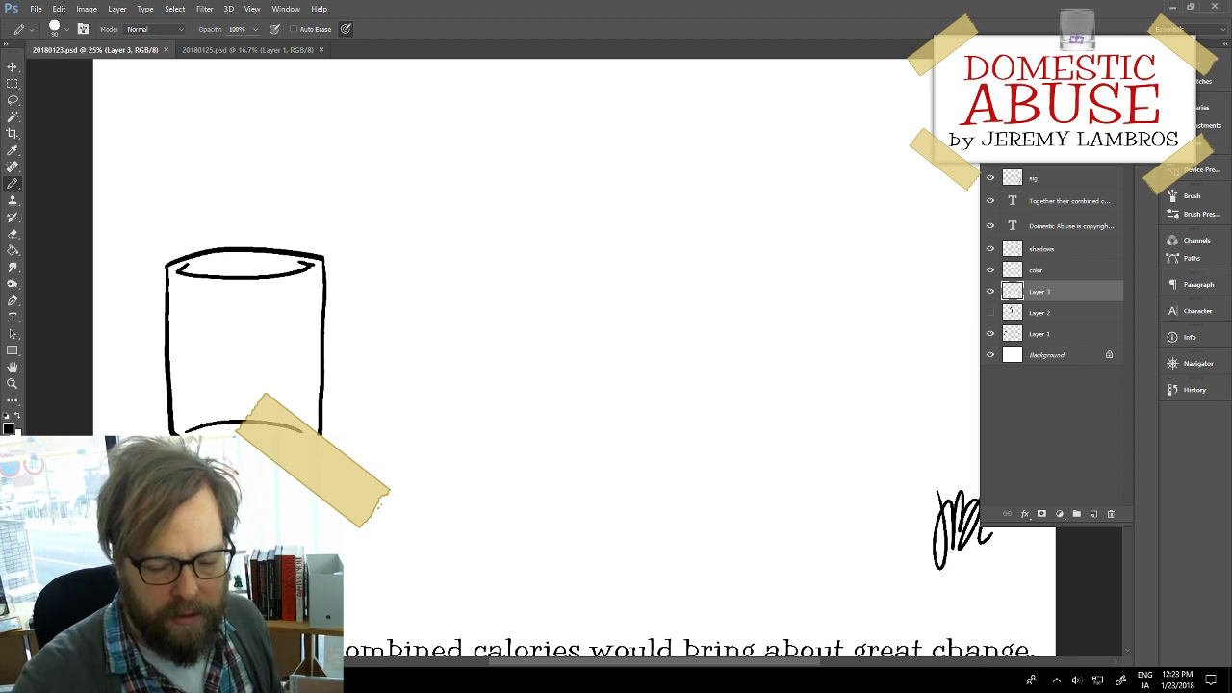
{"action": "mouse_move", "coordinate": [527, 191]}
{"action": "left_mouse_down"}
{"action": "mouse_move", "coordinate": [492, 302]}
{"action": "mouse_move", "coordinate": [494, 412]}
{"action": "left_mouse_up"}
{"action": "key", "text": "ctrl+z"}
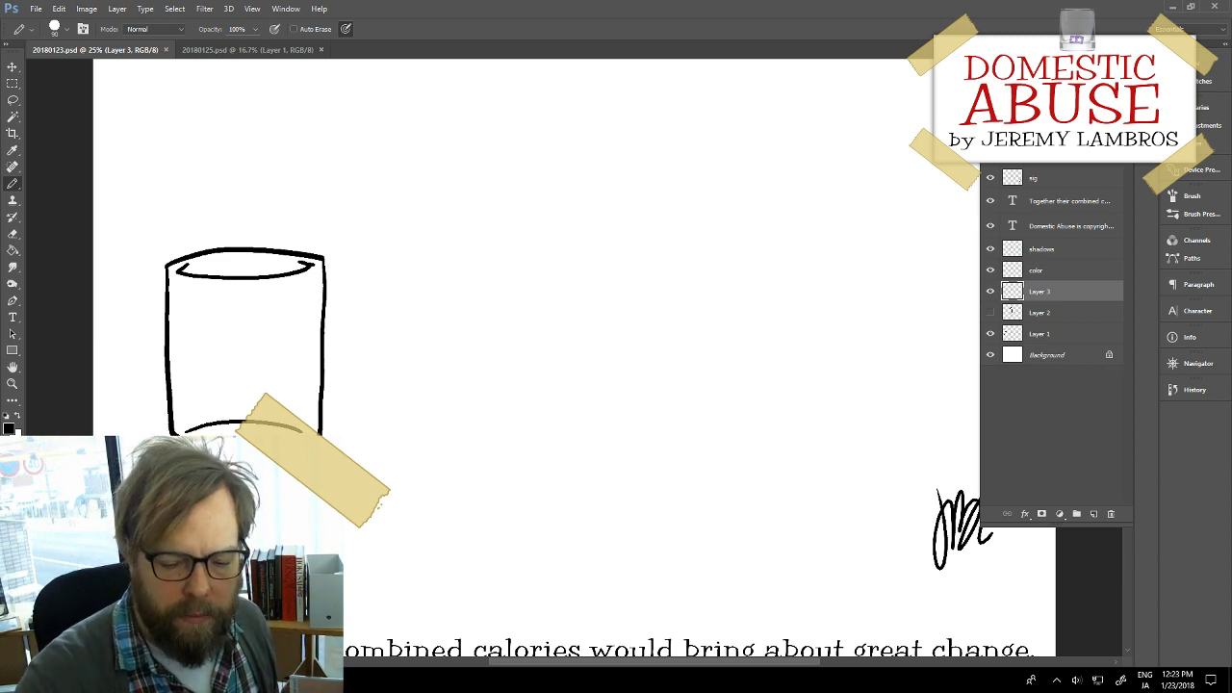
{"action": "left_click_drag", "start_coordinate": [552, 203], "coordinate": [508, 204]}
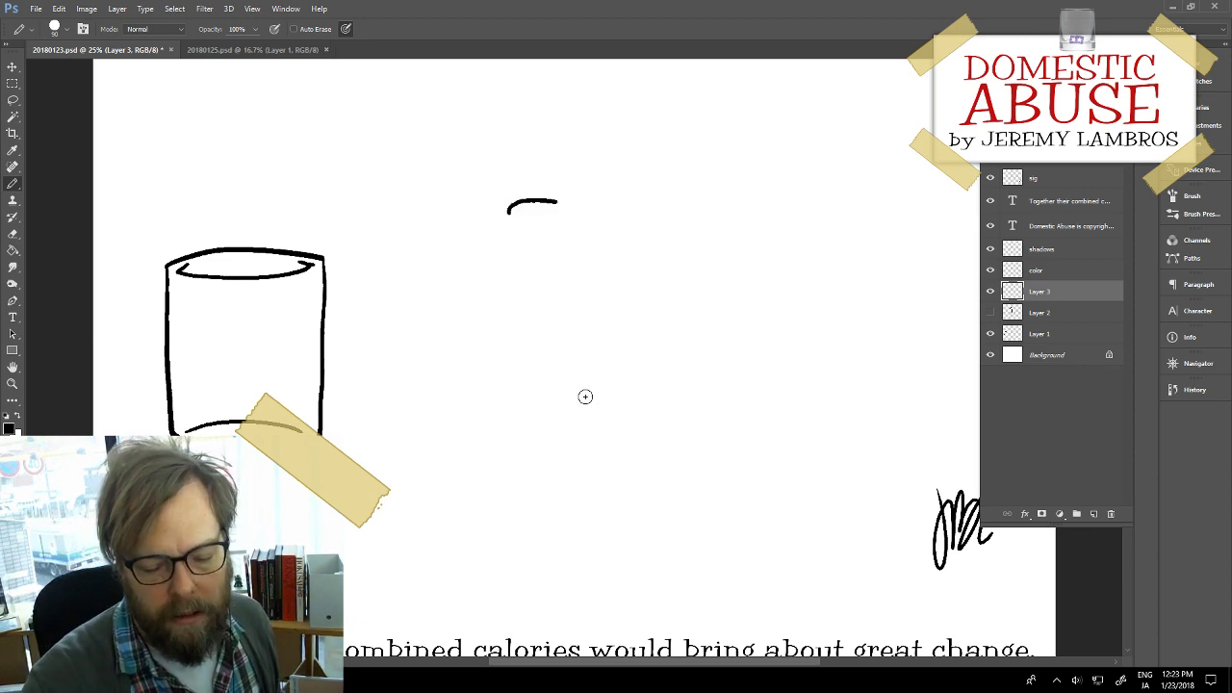
{"action": "key", "text": "ctrl+z"}
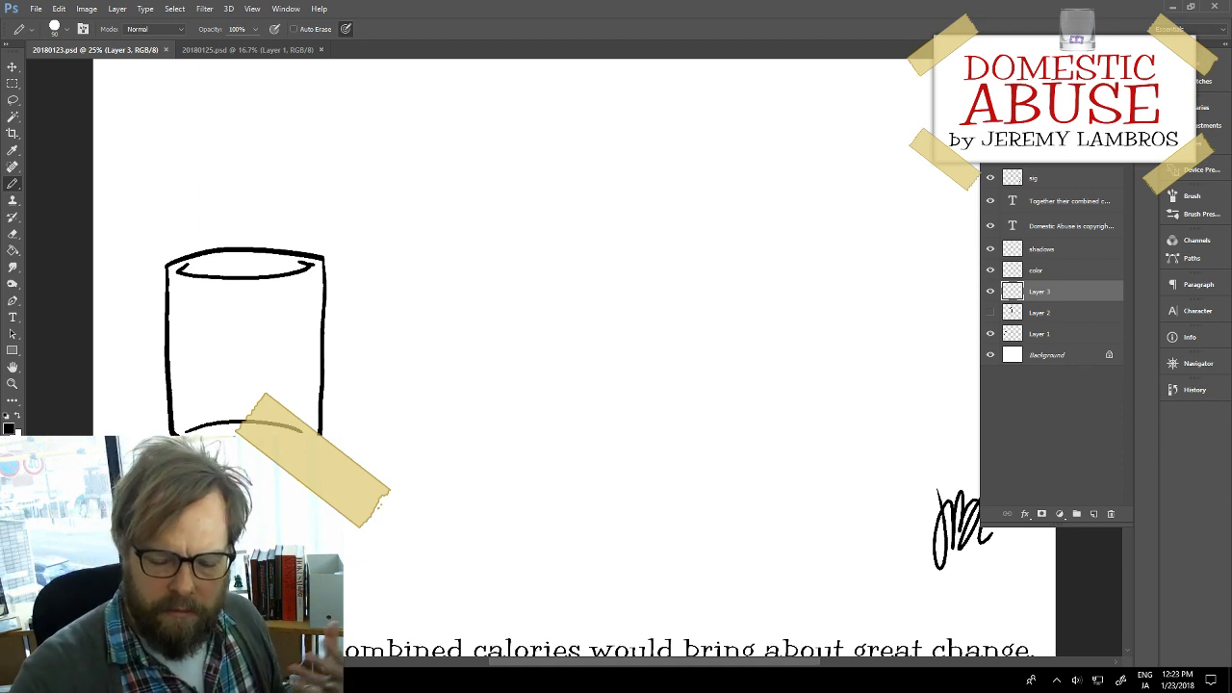
Step: Draw a new bottle body with a straight left side, a curved base and a straight right side, redrawing the right side until it meets the base
{"action": "mouse_move", "coordinate": [548, 267]}
{"action": "left_mouse_down"}
{"action": "mouse_move", "coordinate": [545, 443]}
{"action": "mouse_move", "coordinate": [591, 464]}
{"action": "mouse_move", "coordinate": [698, 452]}
{"action": "left_mouse_up"}
{"action": "left_click_drag", "start_coordinate": [693, 268], "coordinate": [689, 456]}
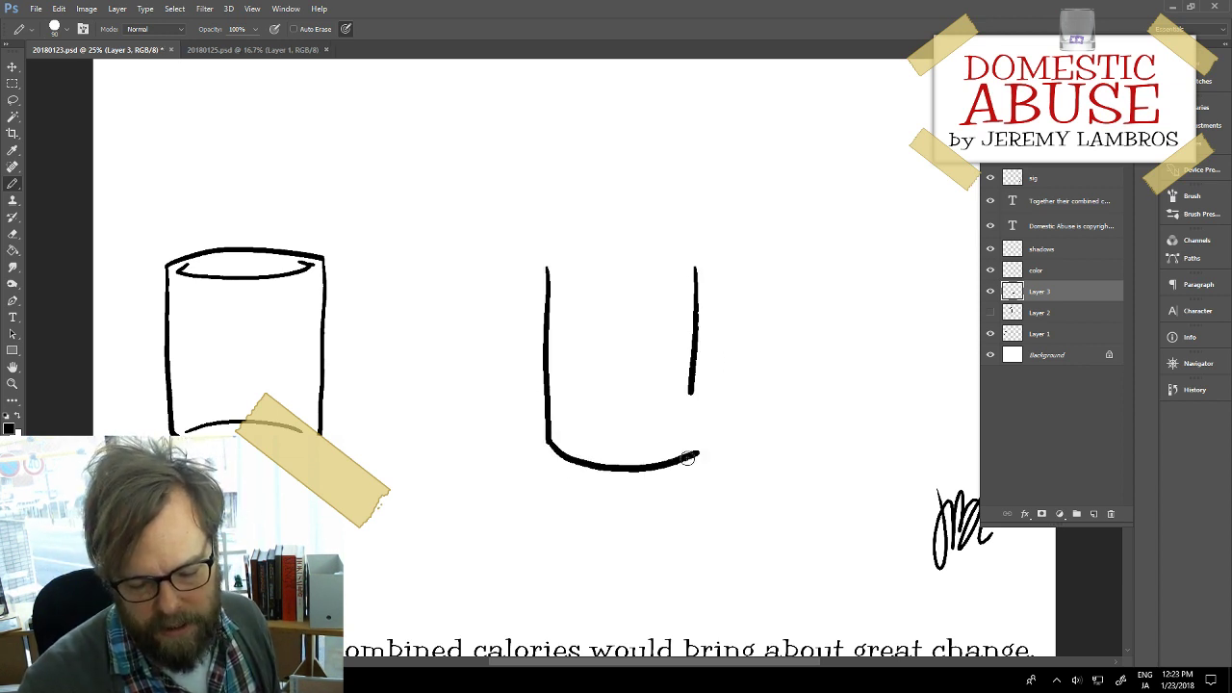
{"action": "key", "text": "ctrl+z"}
{"action": "left_click_drag", "start_coordinate": [696, 265], "coordinate": [695, 452]}
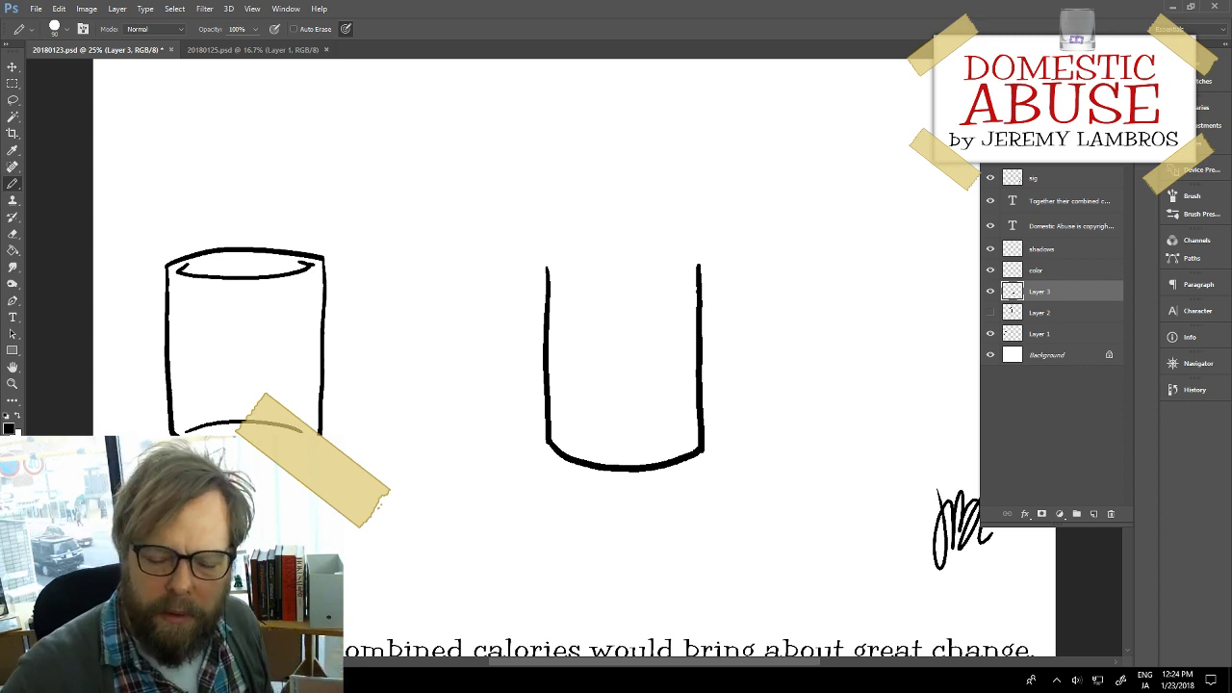
Step: Draw the bottle's rounded left and right shoulders, redrawing the right one until it flows into the body side
{"action": "left_click_drag", "start_coordinate": [548, 271], "coordinate": [581, 224]}
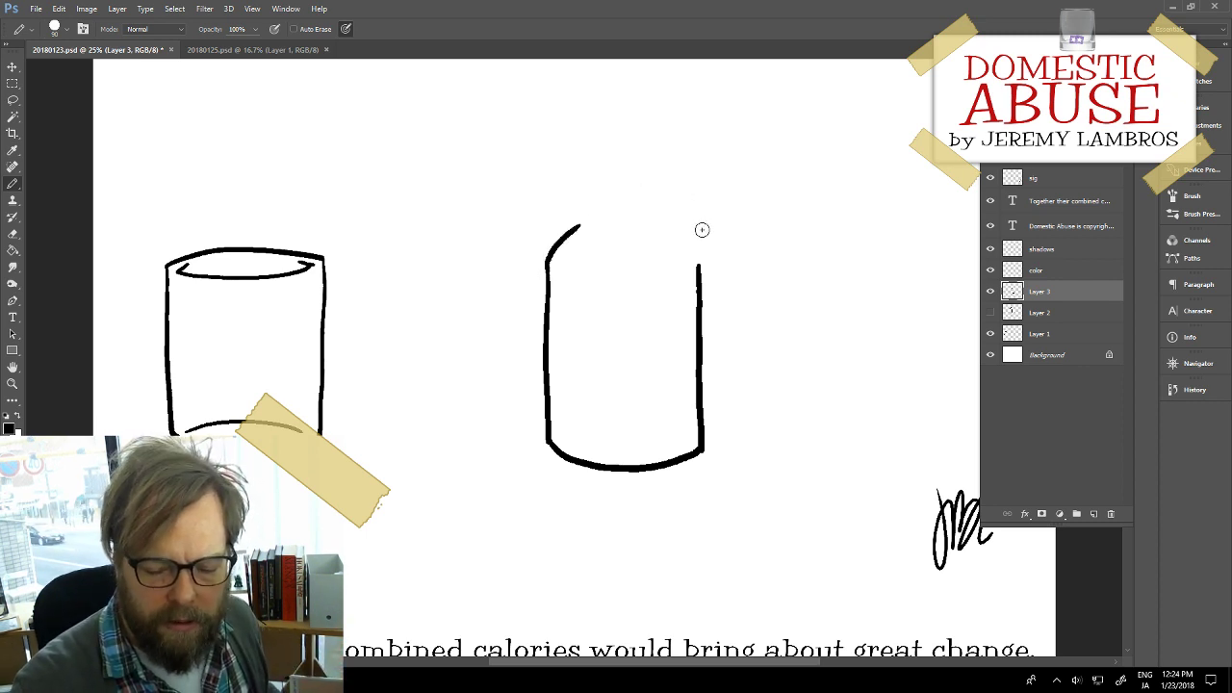
{"action": "left_click_drag", "start_coordinate": [663, 218], "coordinate": [703, 268]}
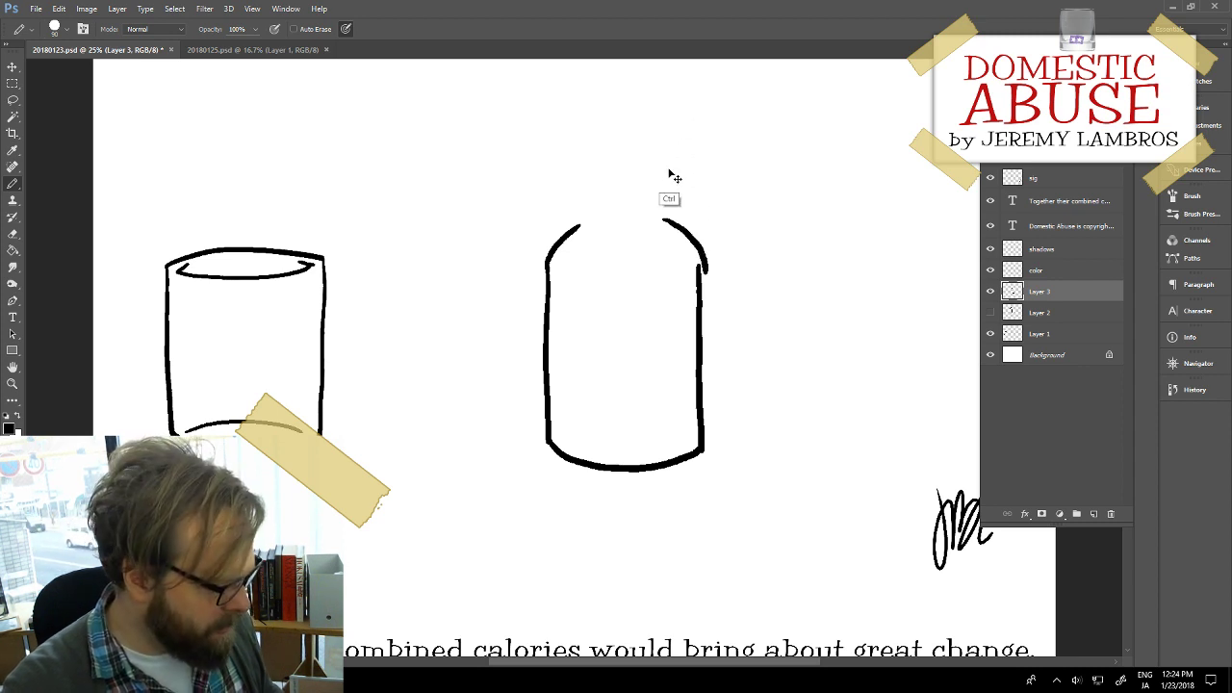
{"action": "key", "text": "ctrl+z"}
{"action": "left_click_drag", "start_coordinate": [660, 215], "coordinate": [701, 273]}
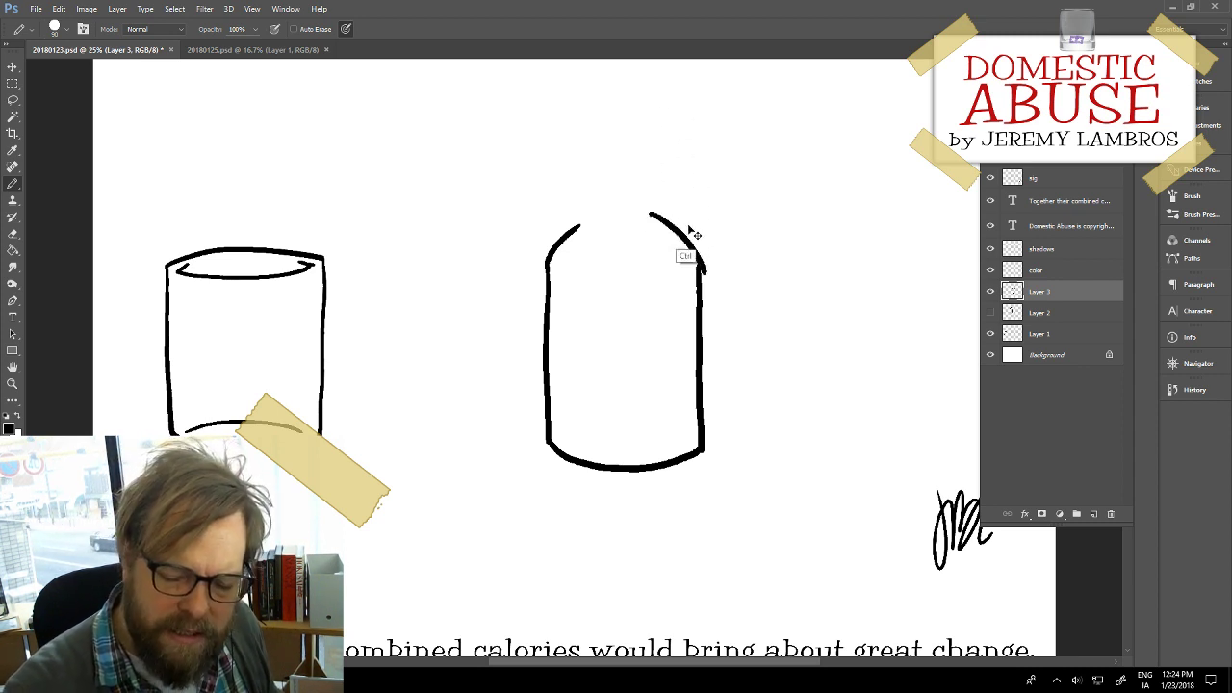
{"action": "key", "text": "ctrl+z"}
{"action": "left_click_drag", "start_coordinate": [649, 212], "coordinate": [702, 273]}
{"action": "key", "text": "ctrl+z"}
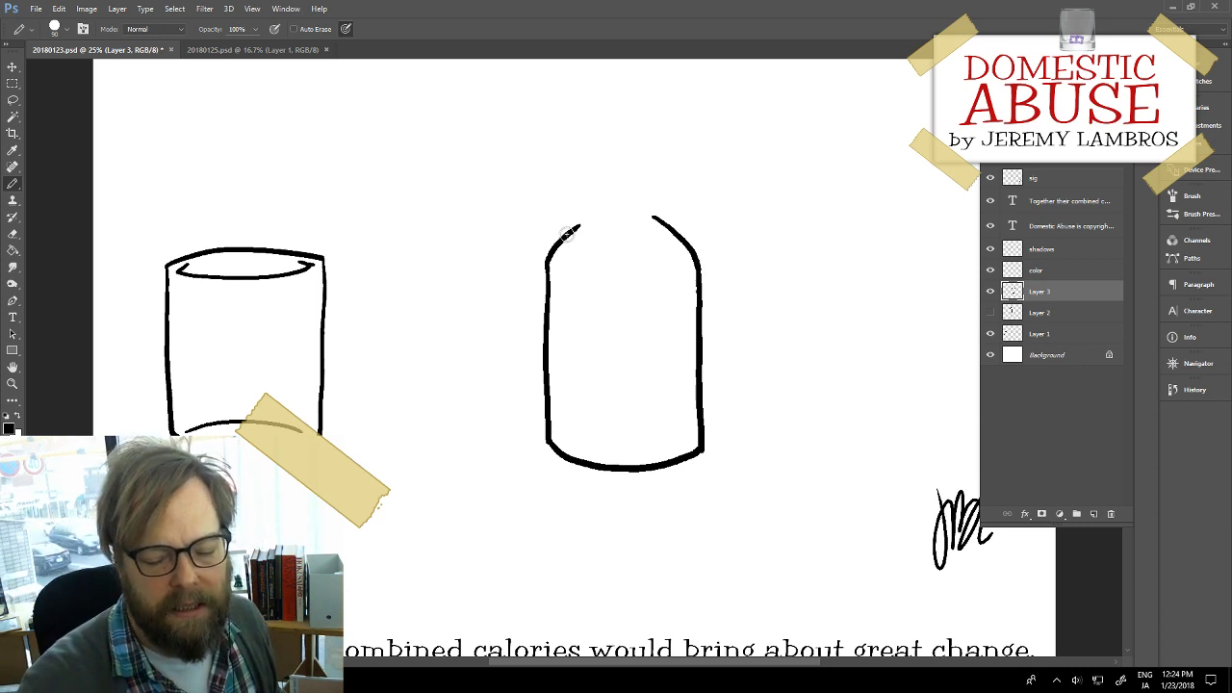
Step: Extend both shoulders inward and add short upright strokes for the base of the bottle neck, undoing unclean attempts
{"action": "mouse_move", "coordinate": [577, 227]}
{"action": "left_mouse_down"}
{"action": "mouse_move", "coordinate": [593, 198]}
{"action": "mouse_move", "coordinate": [655, 219]}
{"action": "left_mouse_up"}
{"action": "key", "text": "ctrl+z"}
{"action": "key", "text": "ctrl+z"}
{"action": "key", "text": "ctrl+z"}
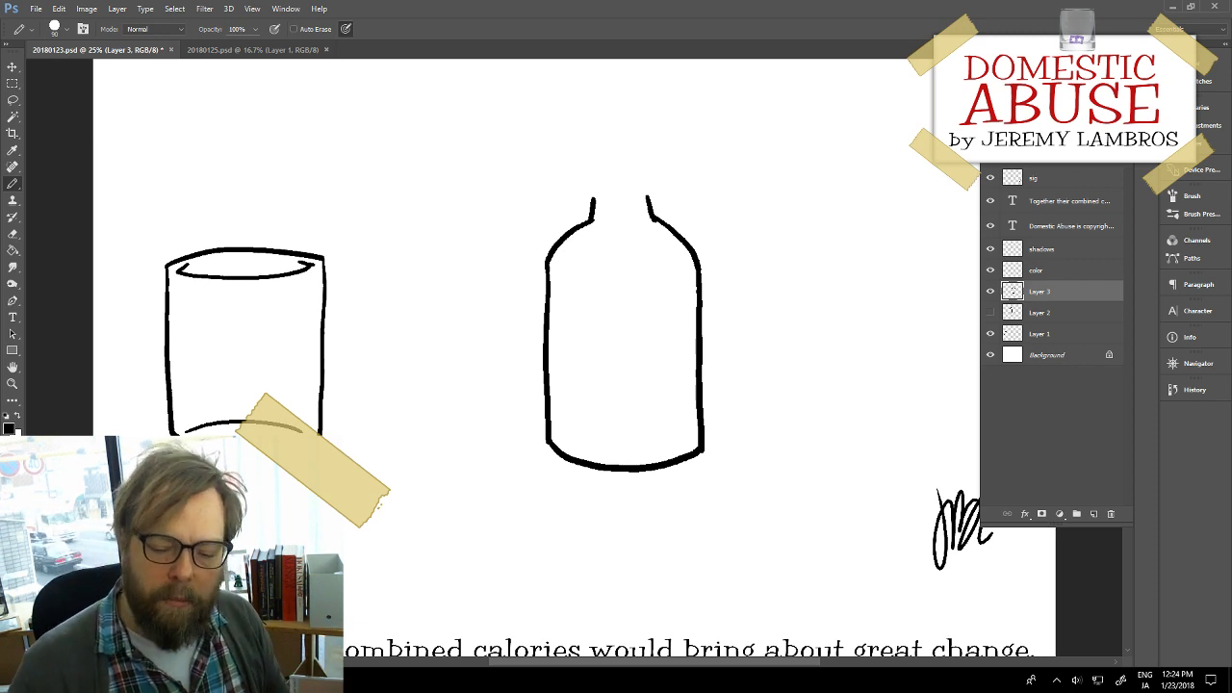
Step: Draw the bulging bottle neck with an open rim and inner mouth curve, and add a short crease line at its base
{"action": "mouse_move", "coordinate": [593, 198]}
{"action": "left_mouse_down"}
{"action": "mouse_move", "coordinate": [591, 164]}
{"action": "mouse_move", "coordinate": [648, 164]}
{"action": "mouse_move", "coordinate": [591, 162]}
{"action": "mouse_move", "coordinate": [644, 158]}
{"action": "mouse_move", "coordinate": [647, 227]}
{"action": "left_mouse_up"}
{"action": "key", "text": "ctrl+z"}
{"action": "key", "text": "ctrl+z"}
{"action": "mouse_move", "coordinate": [592, 166]}
{"action": "left_mouse_down"}
{"action": "mouse_move", "coordinate": [642, 163]}
{"action": "mouse_move", "coordinate": [651, 179]}
{"action": "mouse_move", "coordinate": [645, 164]}
{"action": "mouse_move", "coordinate": [613, 171]}
{"action": "mouse_move", "coordinate": [644, 164]}
{"action": "left_mouse_up"}
{"action": "key", "text": "ctrl+z"}
{"action": "key", "text": "ctrl+z"}
{"action": "key", "text": "ctrl+z"}
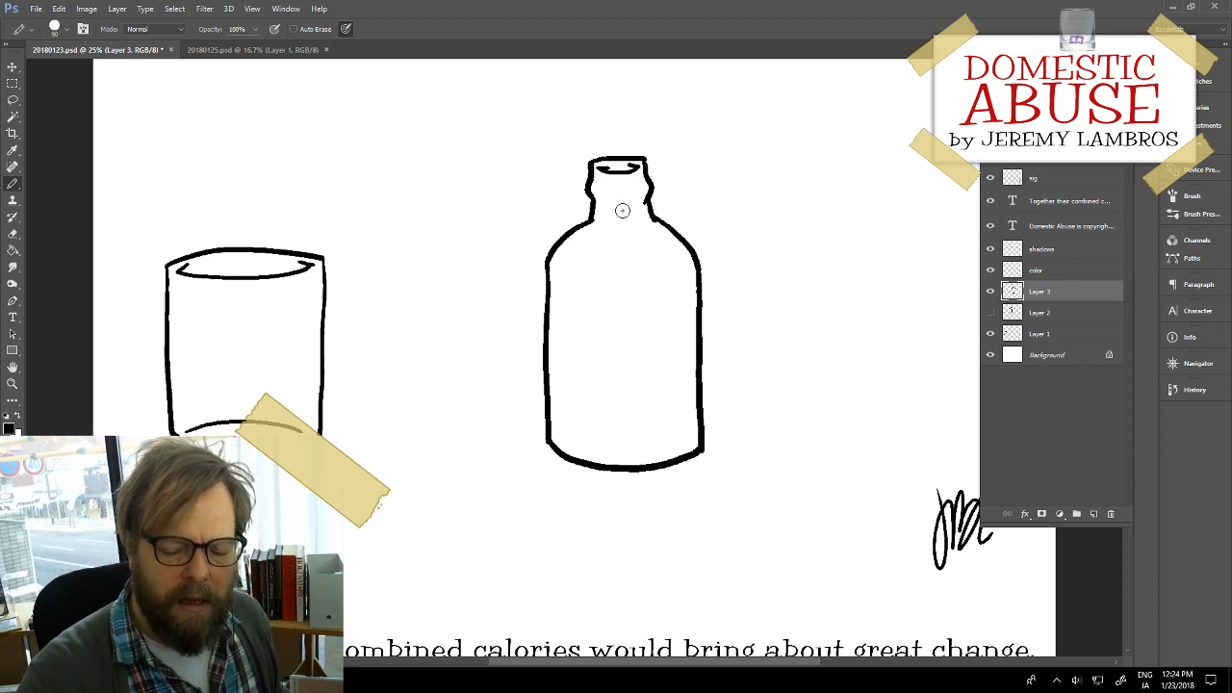
{"action": "left_click_drag", "start_coordinate": [619, 206], "coordinate": [635, 206]}
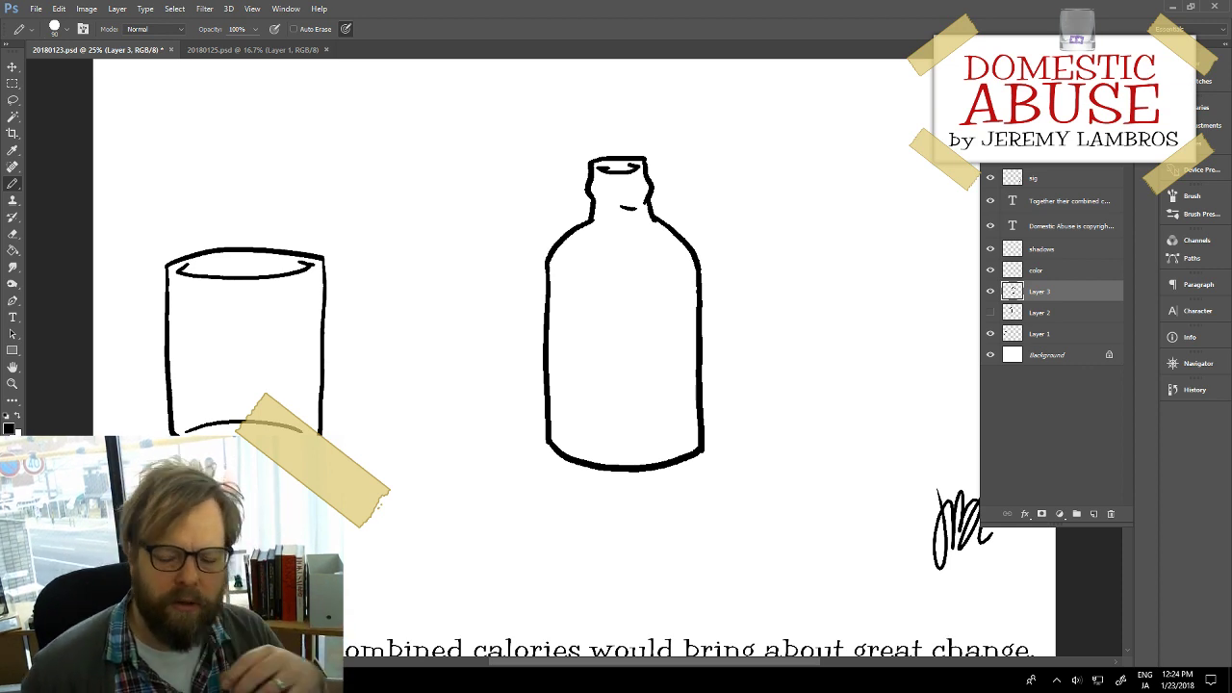
Step: Move the bottle closer to the glass and outline a small bottle cap on its right, redrawing the strokes until the shape closes
{"action": "left_click_drag", "start_coordinate": [663, 432], "coordinate": [502, 402]}
{"action": "mouse_move", "coordinate": [577, 349]}
{"action": "left_mouse_down"}
{"action": "mouse_move", "coordinate": [583, 392]}
{"action": "mouse_move", "coordinate": [572, 388]}
{"action": "mouse_move", "coordinate": [624, 392]}
{"action": "left_mouse_up"}
{"action": "key", "text": "ctrl+z"}
{"action": "mouse_move", "coordinate": [572, 344]}
{"action": "left_mouse_down"}
{"action": "mouse_move", "coordinate": [630, 346]}
{"action": "mouse_move", "coordinate": [596, 347]}
{"action": "mouse_move", "coordinate": [622, 353]}
{"action": "left_mouse_up"}
{"action": "key", "text": "ctrl+z"}
{"action": "key", "text": "ctrl+z"}
{"action": "key", "text": "ctrl+z"}
{"action": "key", "text": "ctrl+z"}
{"action": "key", "text": "ctrl+z"}
{"action": "key", "text": "ctrl+z"}
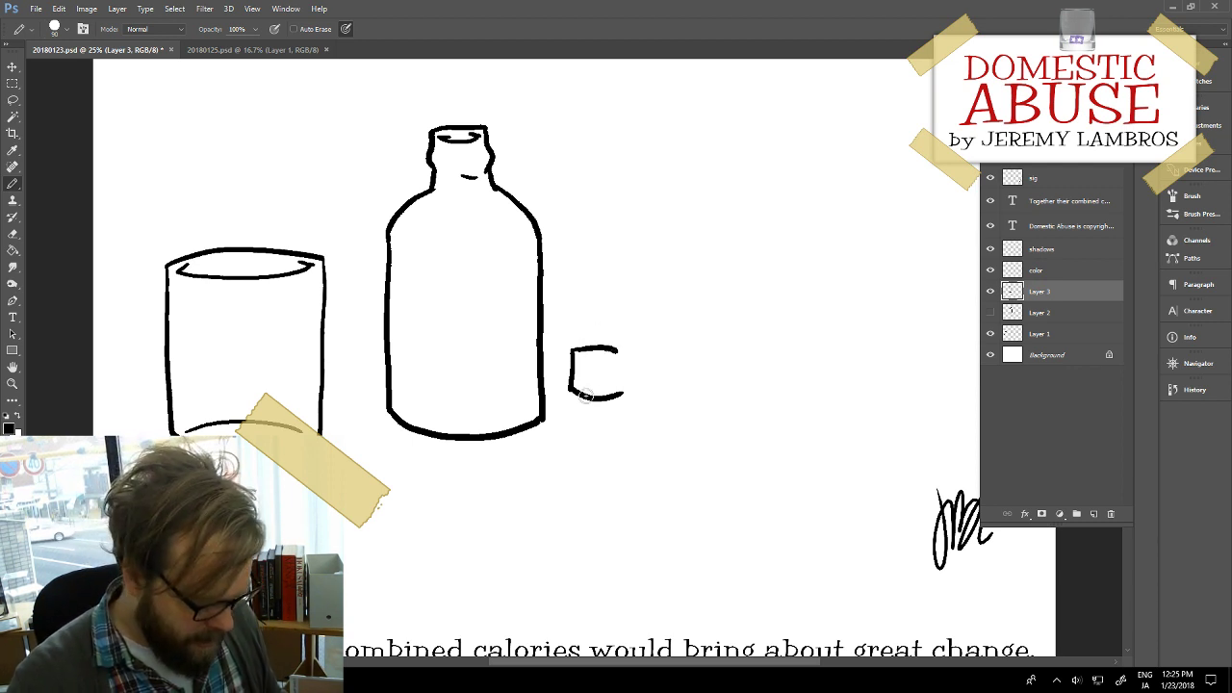
{"action": "key", "text": "ctrl+z"}
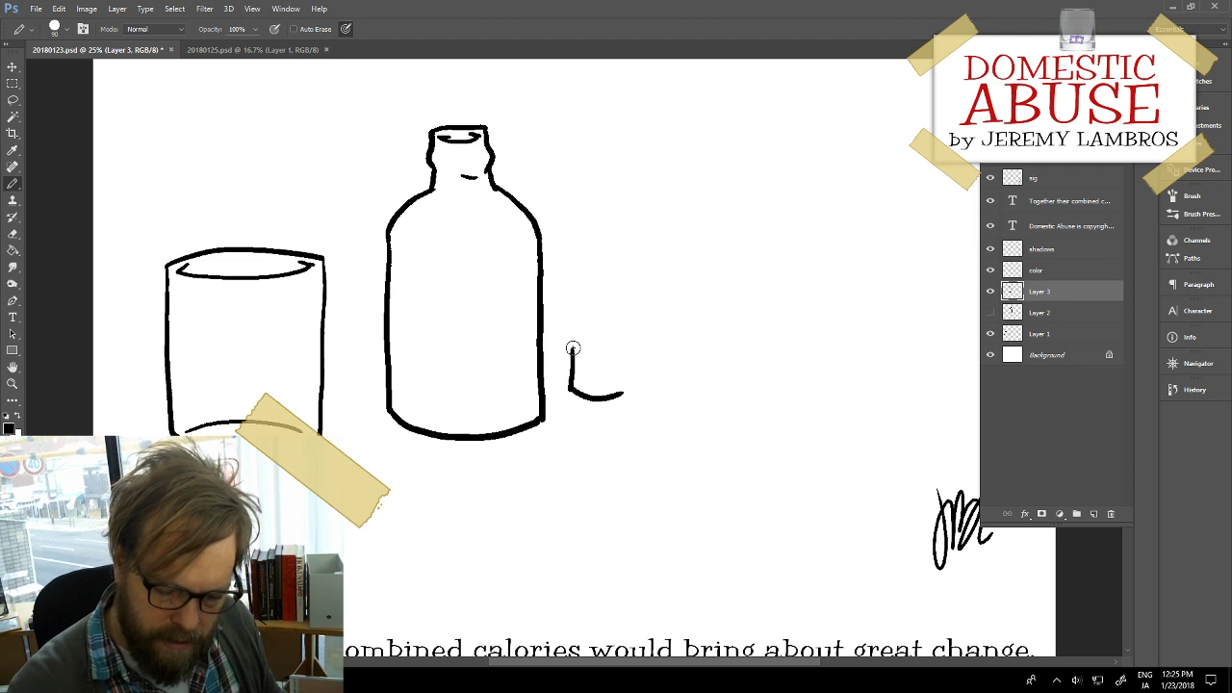
{"action": "mouse_move", "coordinate": [572, 350]}
{"action": "left_mouse_down"}
{"action": "mouse_move", "coordinate": [625, 357]}
{"action": "mouse_move", "coordinate": [570, 350]}
{"action": "mouse_move", "coordinate": [630, 353]}
{"action": "mouse_move", "coordinate": [625, 395]}
{"action": "left_mouse_up"}
{"action": "key", "text": "ctrl+z"}
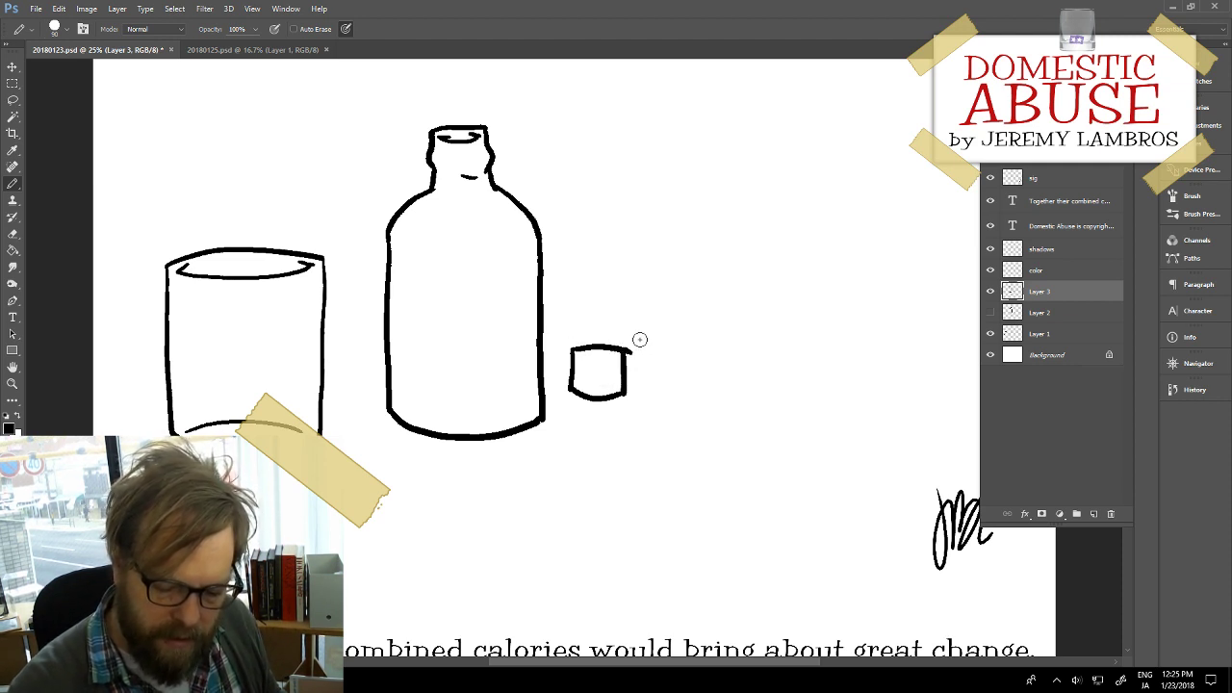
Step: Erase the overrunning line at the cap's upper-right corner and draw the curved inner rim inside its opening
{"action": "key", "text": "e"}
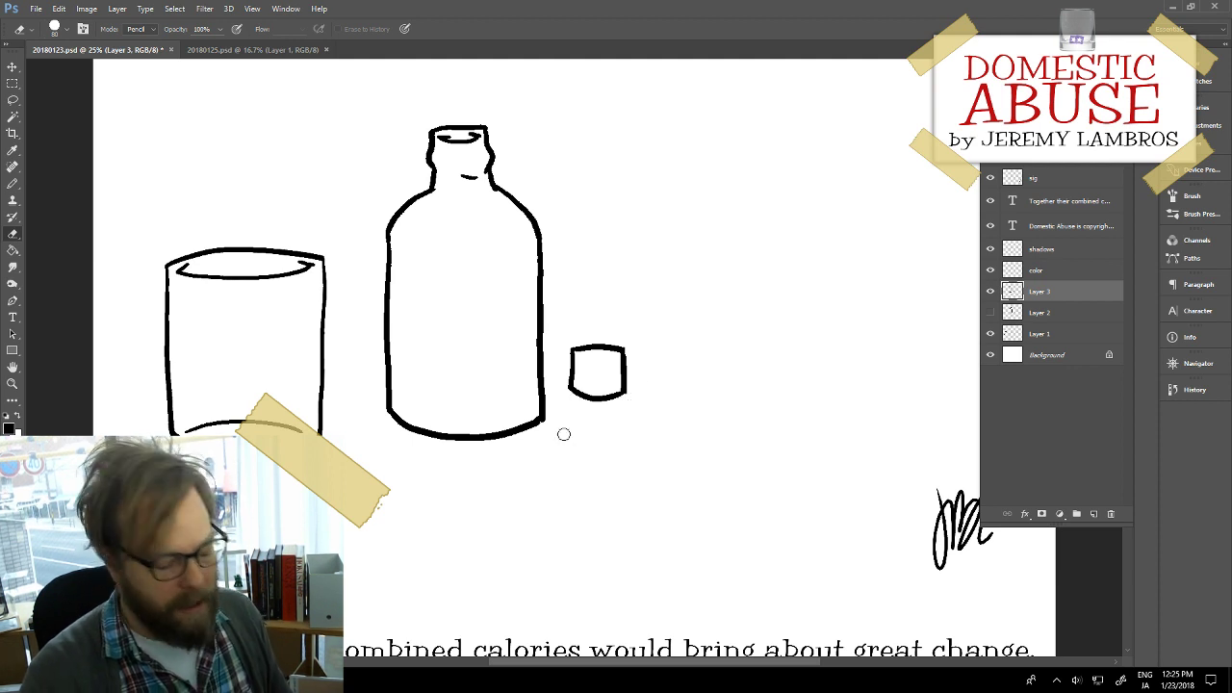
{"action": "key", "text": "b"}
{"action": "mouse_move", "coordinate": [578, 354]}
{"action": "left_mouse_down"}
{"action": "mouse_move", "coordinate": [620, 357]}
{"action": "mouse_move", "coordinate": [608, 356]}
{"action": "left_mouse_up"}
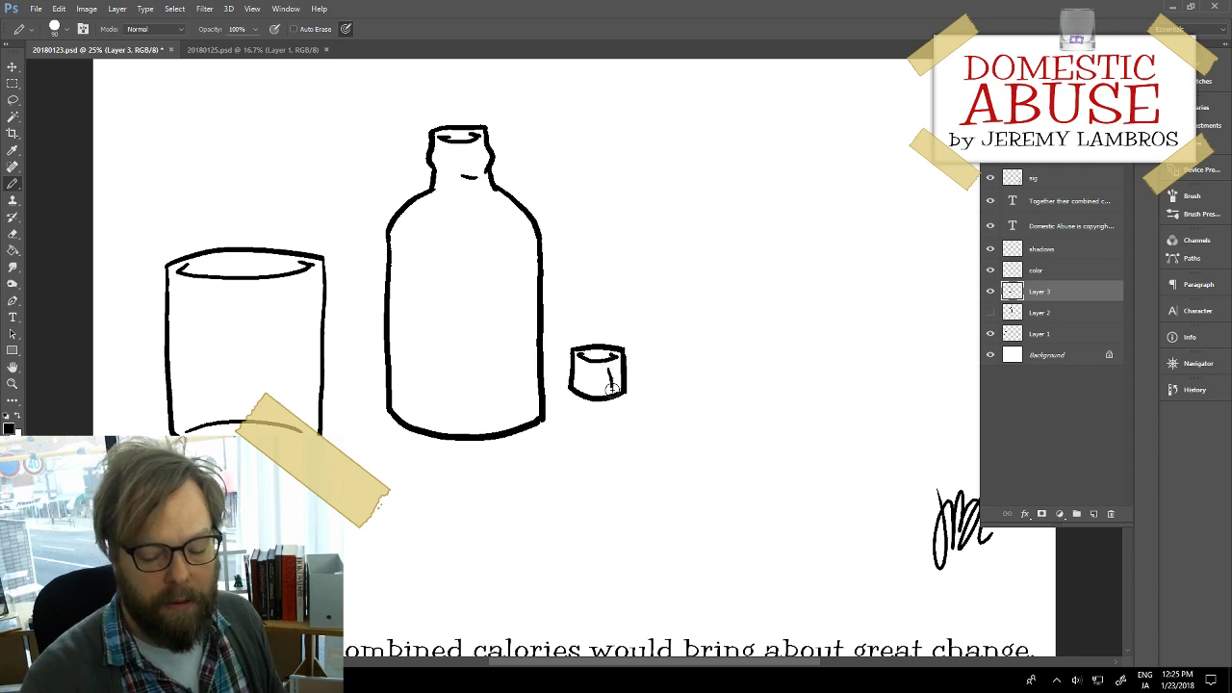
{"action": "mouse_move", "coordinate": [623, 385]}
{"action": "left_mouse_down"}
{"action": "mouse_move", "coordinate": [638, 343]}
{"action": "mouse_move", "coordinate": [646, 366]}
{"action": "mouse_move", "coordinate": [628, 388]}
{"action": "left_mouse_up"}
Step: Select the cap, cut it onto its own new layer, and move it down beside the bottle's base
{"action": "key", "text": "m"}
{"action": "left_click_drag", "start_coordinate": [553, 314], "coordinate": [657, 435]}
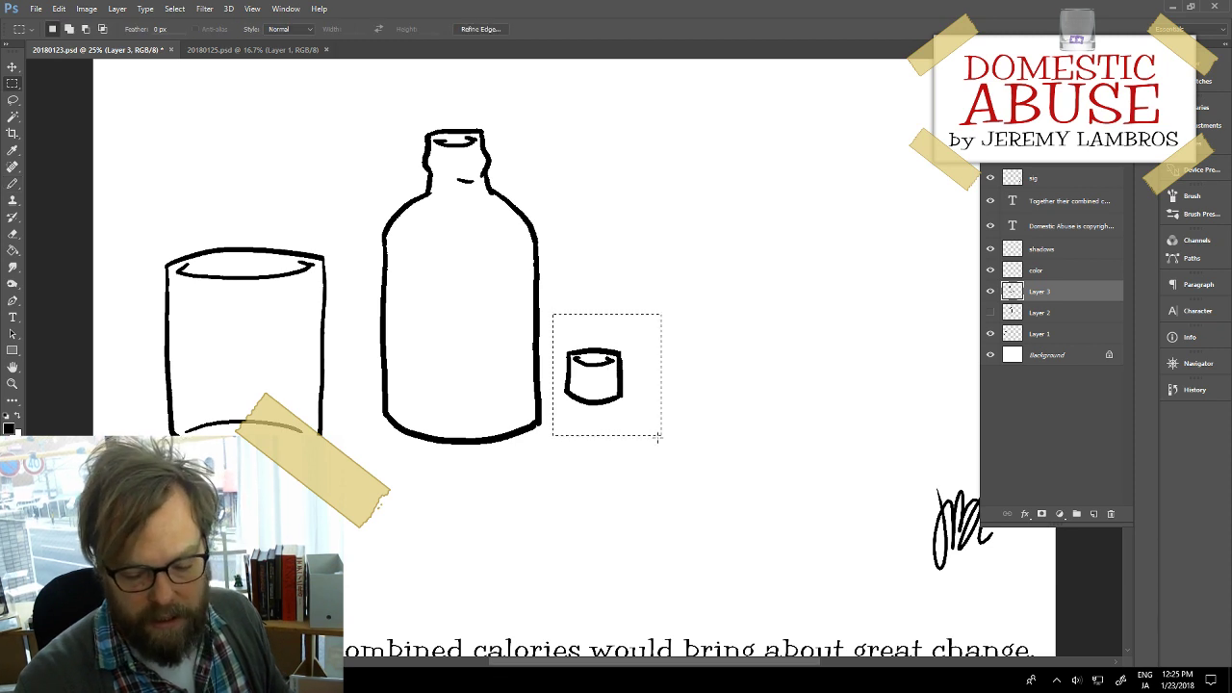
{"action": "key", "text": "ctrl+d"}
{"action": "key", "text": "ctrl+shift+j"}
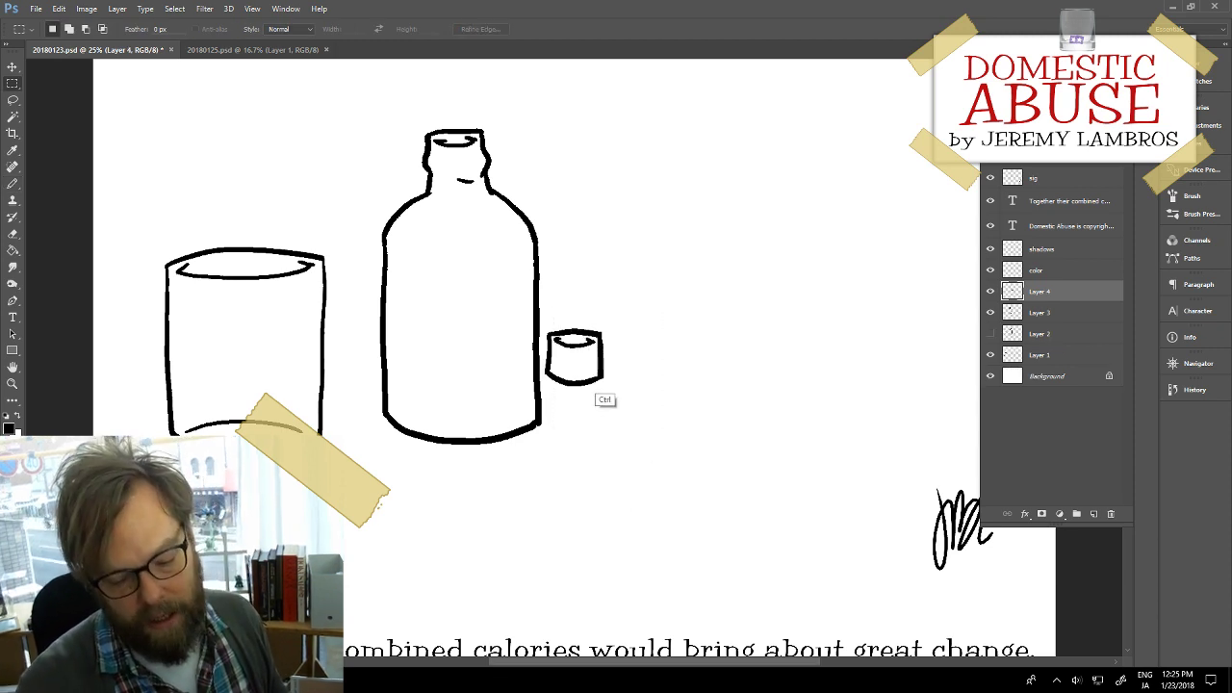
{"action": "left_click_drag", "start_coordinate": [603, 399], "coordinate": [581, 427]}
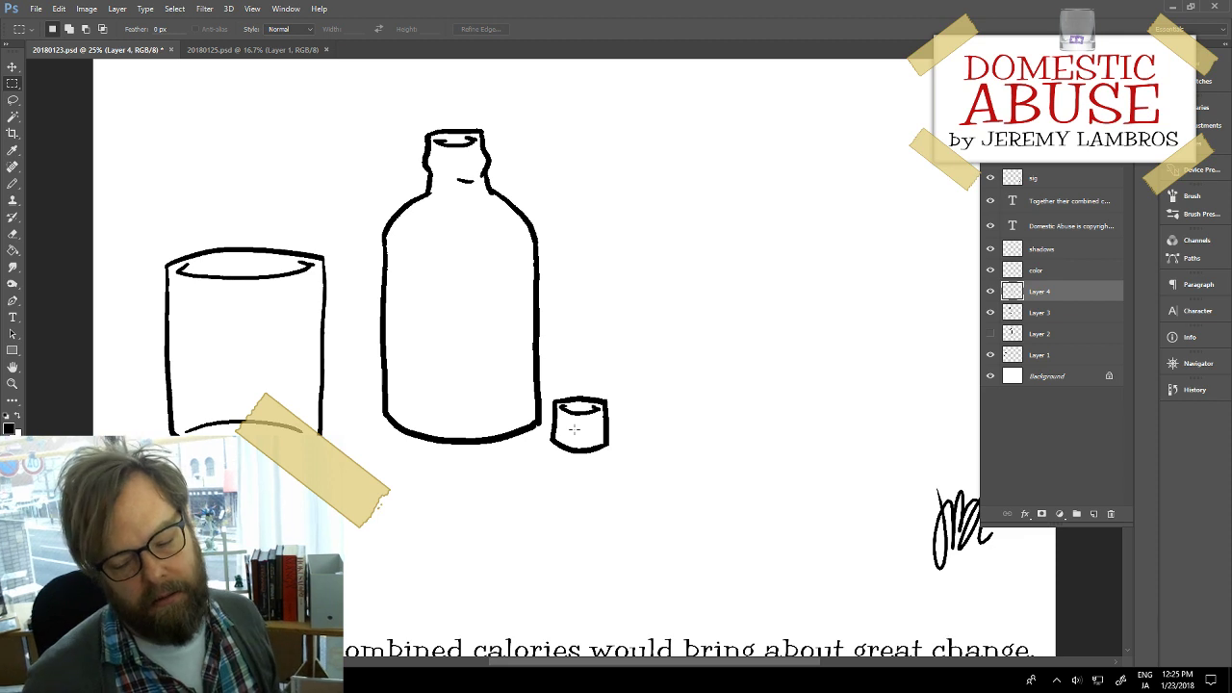
Step: Add a new layer and draw a box's left and bottom edges to the right of the cap, undoing the first stroke
{"action": "left_click", "coordinate": [1093, 514]}
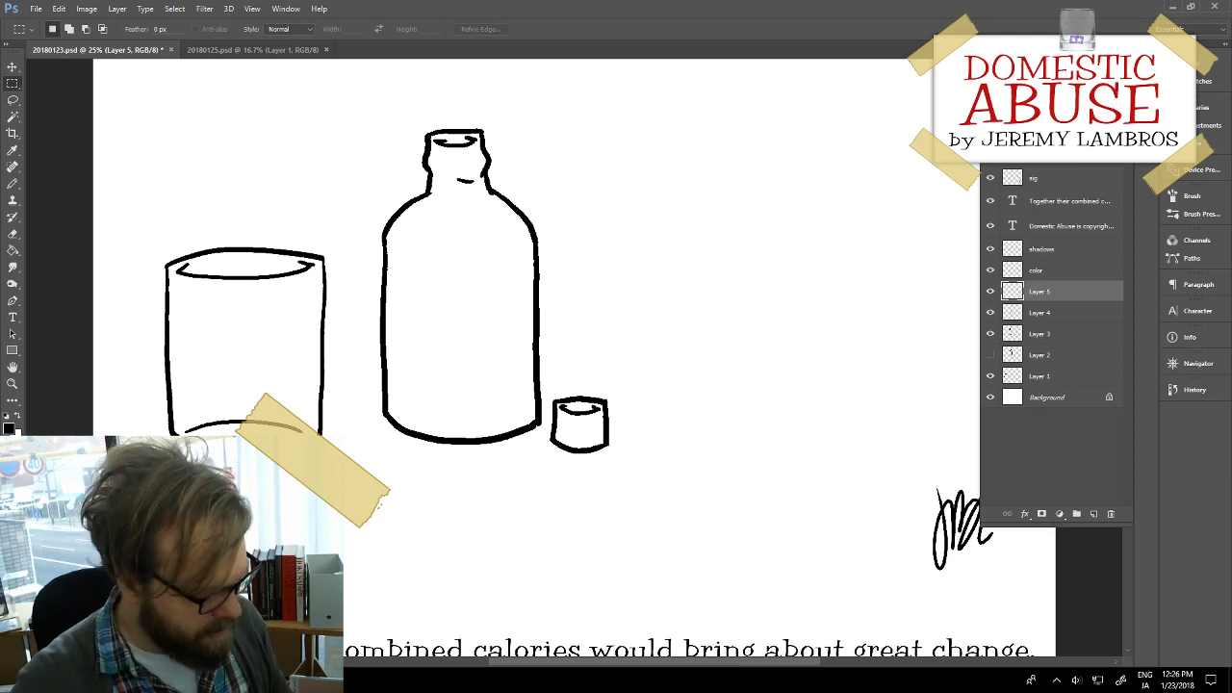
{"action": "key", "text": "b"}
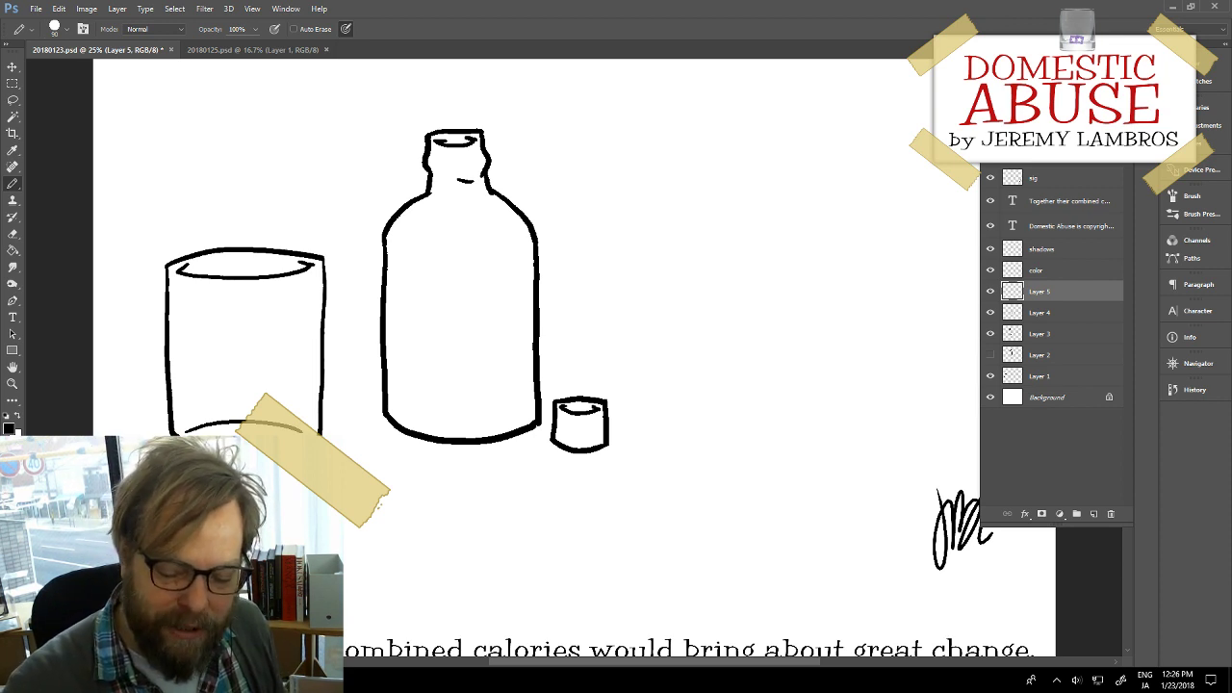
{"action": "mouse_move", "coordinate": [700, 236]}
{"action": "left_mouse_down"}
{"action": "mouse_move", "coordinate": [667, 379]}
{"action": "mouse_move", "coordinate": [669, 435]}
{"action": "left_mouse_up"}
{"action": "key", "text": "ctrl+z"}
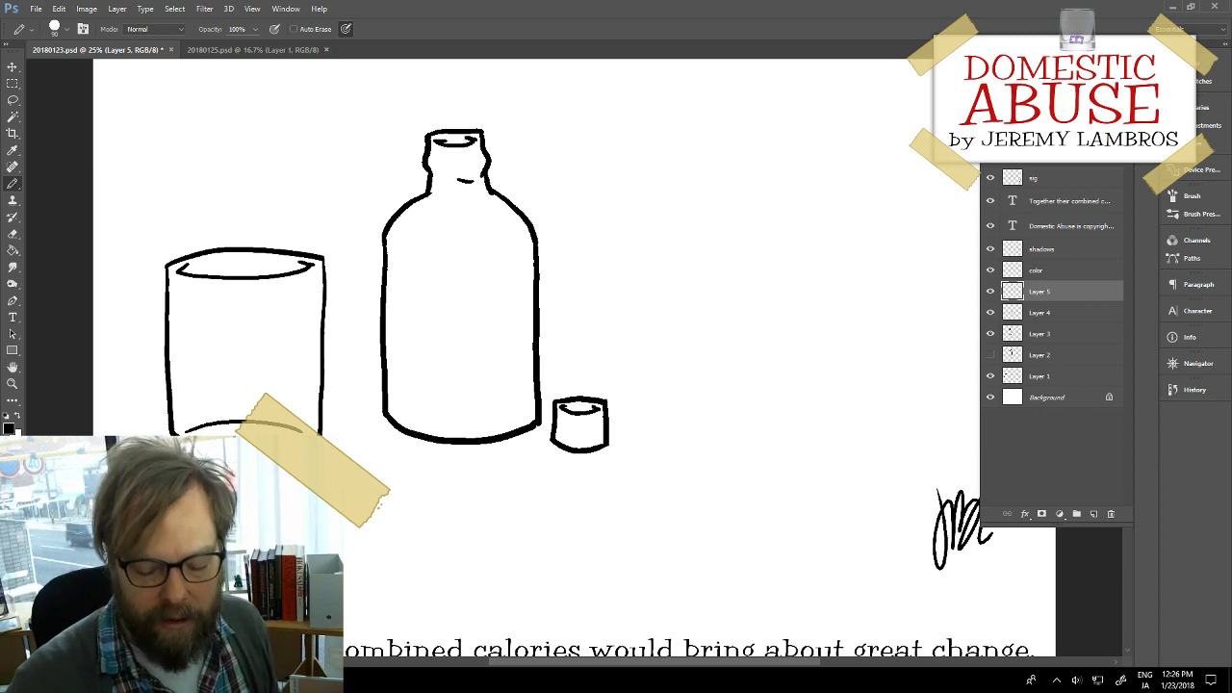
{"action": "mouse_move", "coordinate": [660, 266]}
{"action": "left_mouse_down"}
{"action": "mouse_move", "coordinate": [667, 442]}
{"action": "mouse_move", "coordinate": [803, 464]}
{"action": "left_mouse_up"}
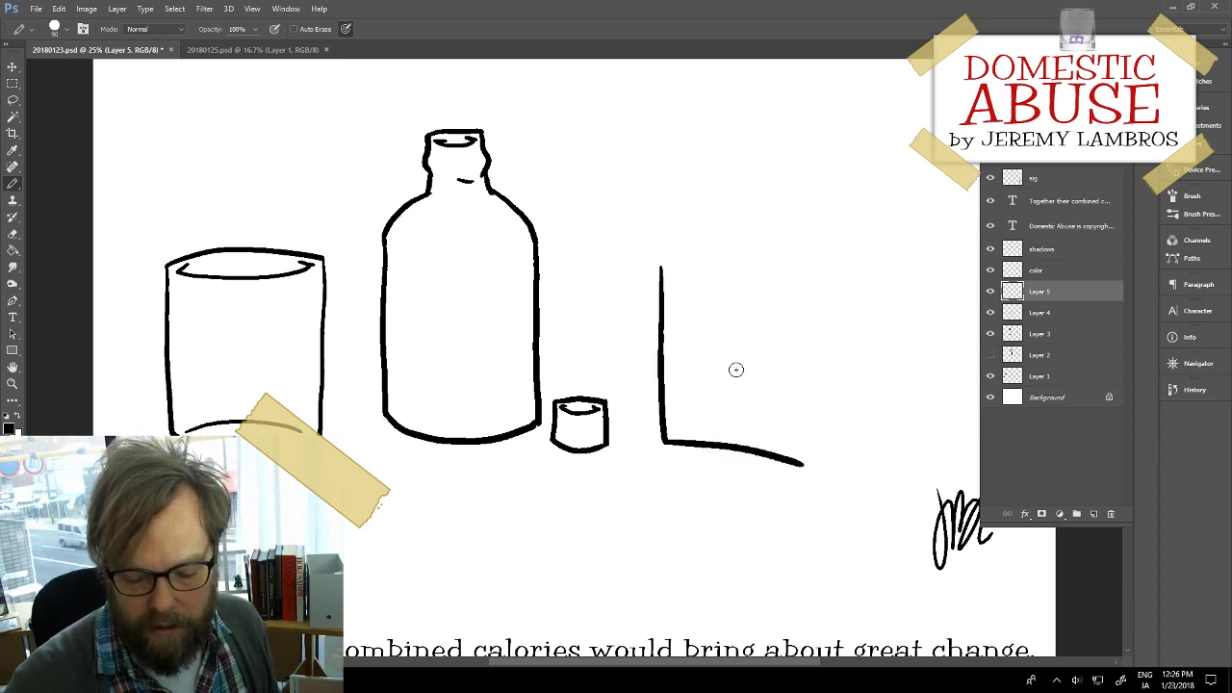
Step: Draw the box's receding top-left edge and its raised lid with a narrow folded flap, right side and rear hinge line
{"action": "mouse_move", "coordinate": [660, 266]}
{"action": "left_mouse_down"}
{"action": "mouse_move", "coordinate": [714, 250]}
{"action": "mouse_move", "coordinate": [686, 193]}
{"action": "mouse_move", "coordinate": [816, 203]}
{"action": "left_mouse_up"}
{"action": "mouse_move", "coordinate": [692, 180]}
{"action": "left_mouse_down"}
{"action": "mouse_move", "coordinate": [852, 193]}
{"action": "mouse_move", "coordinate": [796, 205]}
{"action": "mouse_move", "coordinate": [826, 208]}
{"action": "left_mouse_up"}
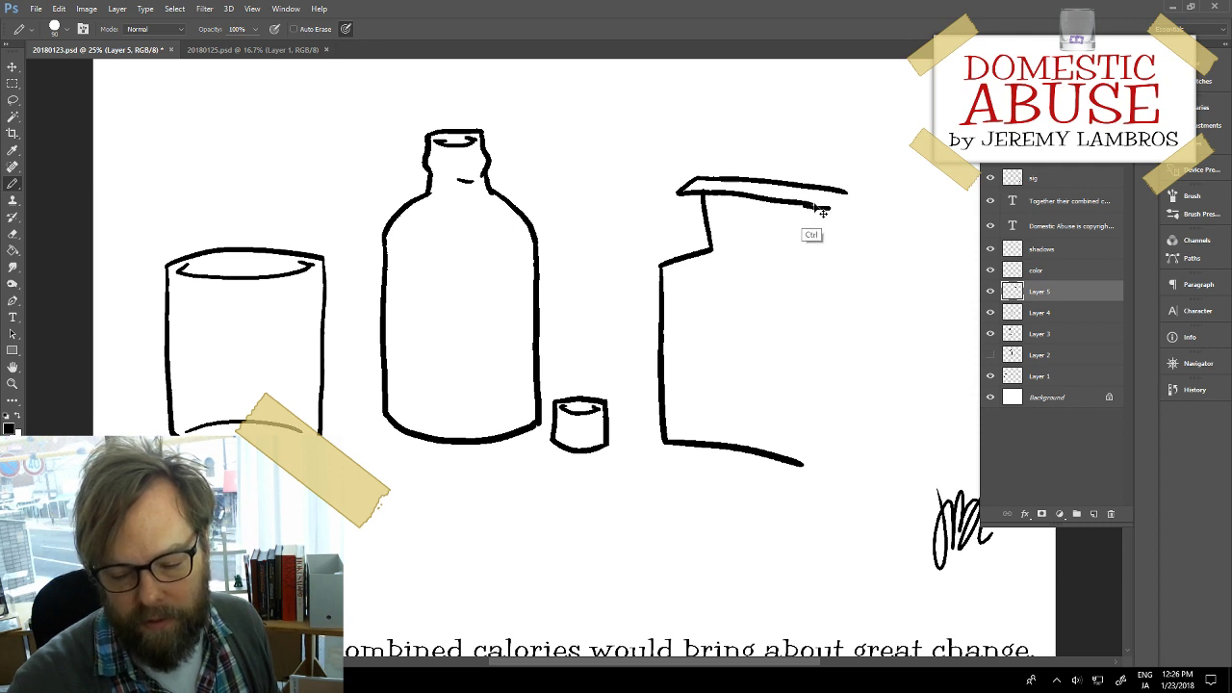
{"action": "mouse_move", "coordinate": [816, 204]}
{"action": "left_mouse_down"}
{"action": "mouse_move", "coordinate": [847, 194]}
{"action": "mouse_move", "coordinate": [836, 272]}
{"action": "left_mouse_up"}
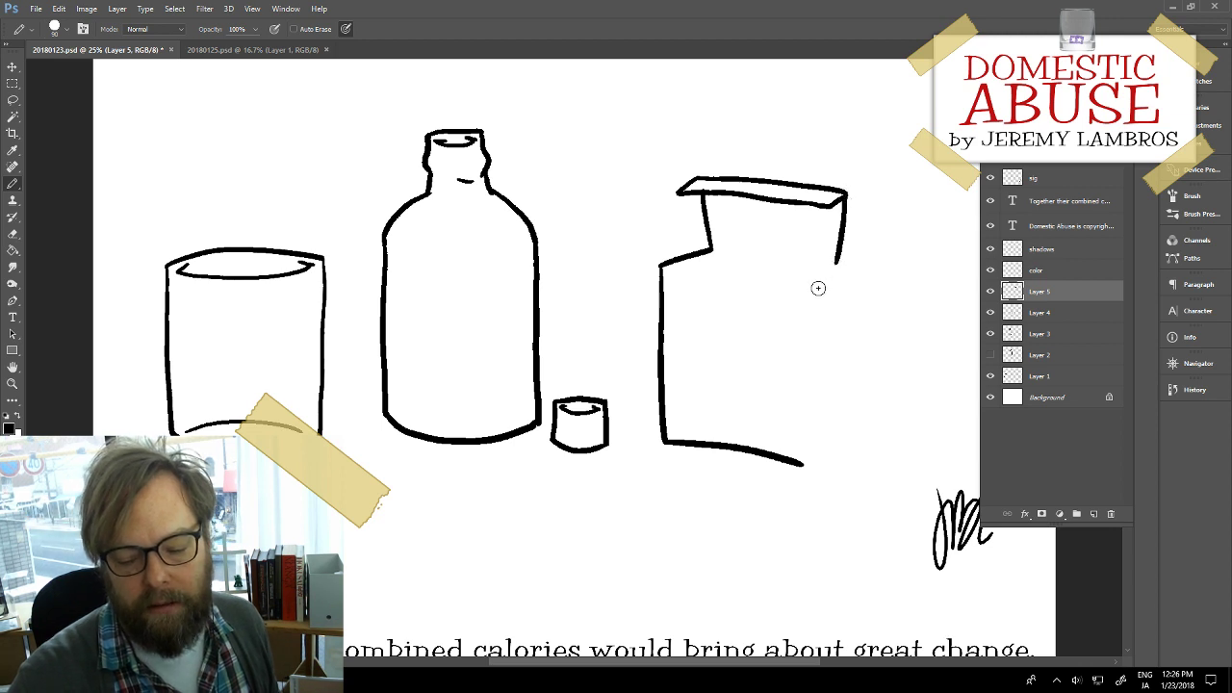
{"action": "key", "text": "ctrl+z"}
{"action": "left_click_drag", "start_coordinate": [847, 193], "coordinate": [835, 271]}
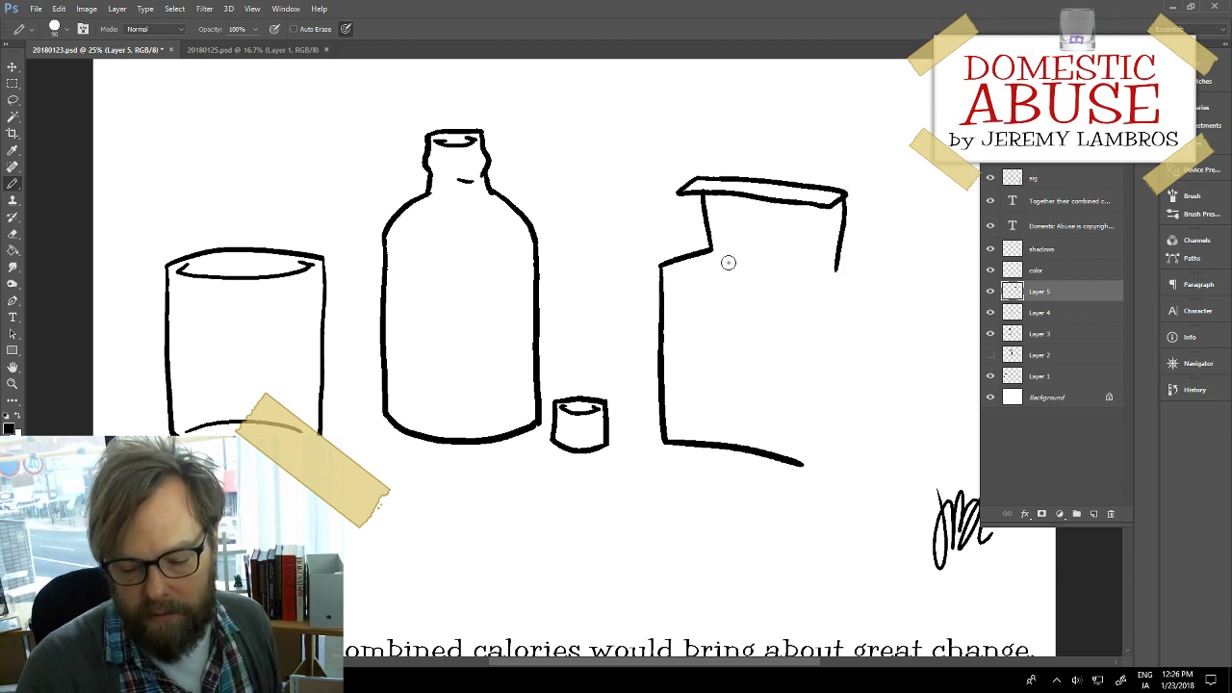
{"action": "left_click_drag", "start_coordinate": [716, 252], "coordinate": [837, 270]}
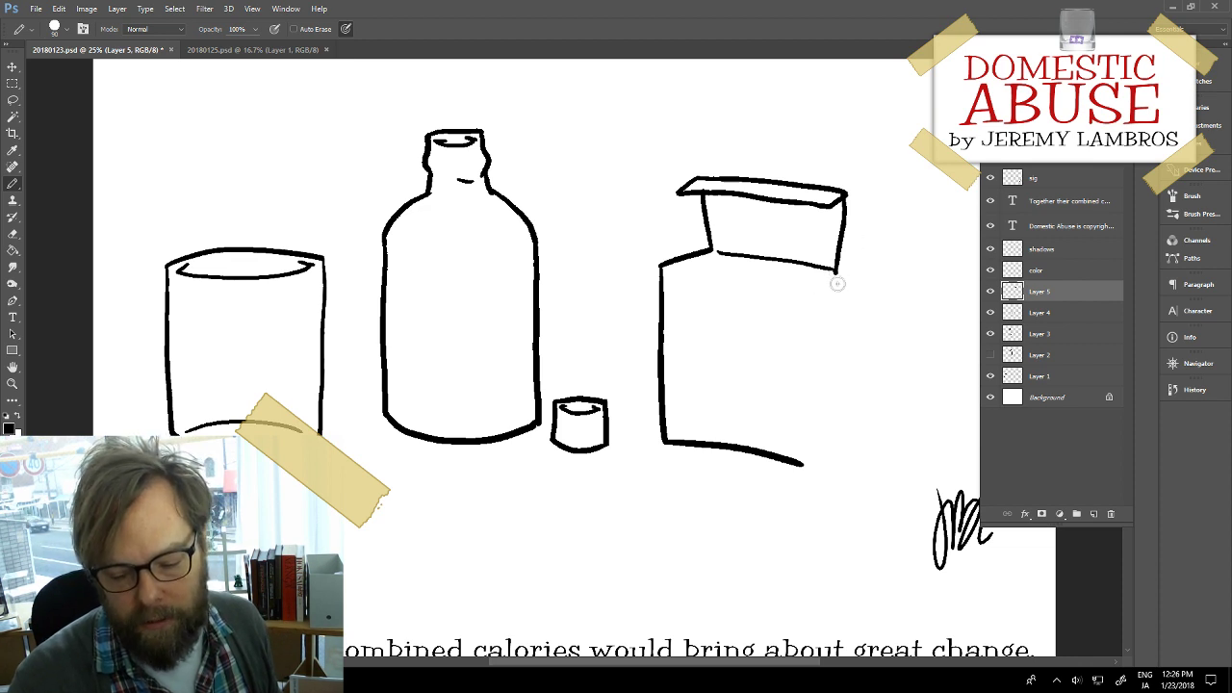
Step: Draw the box's right edge down from the lid, redrawing it until straight, and slant the bottom edge back to the front corner
{"action": "left_click_drag", "start_coordinate": [837, 273], "coordinate": [830, 421]}
{"action": "key", "text": "ctrl+z"}
{"action": "left_click_drag", "start_coordinate": [833, 270], "coordinate": [830, 404]}
{"action": "key", "text": "ctrl+z"}
{"action": "mouse_move", "coordinate": [834, 269]}
{"action": "left_mouse_down"}
{"action": "mouse_move", "coordinate": [832, 418]}
{"action": "mouse_move", "coordinate": [775, 445]}
{"action": "left_mouse_up"}
{"action": "key", "text": "ctrl+z"}
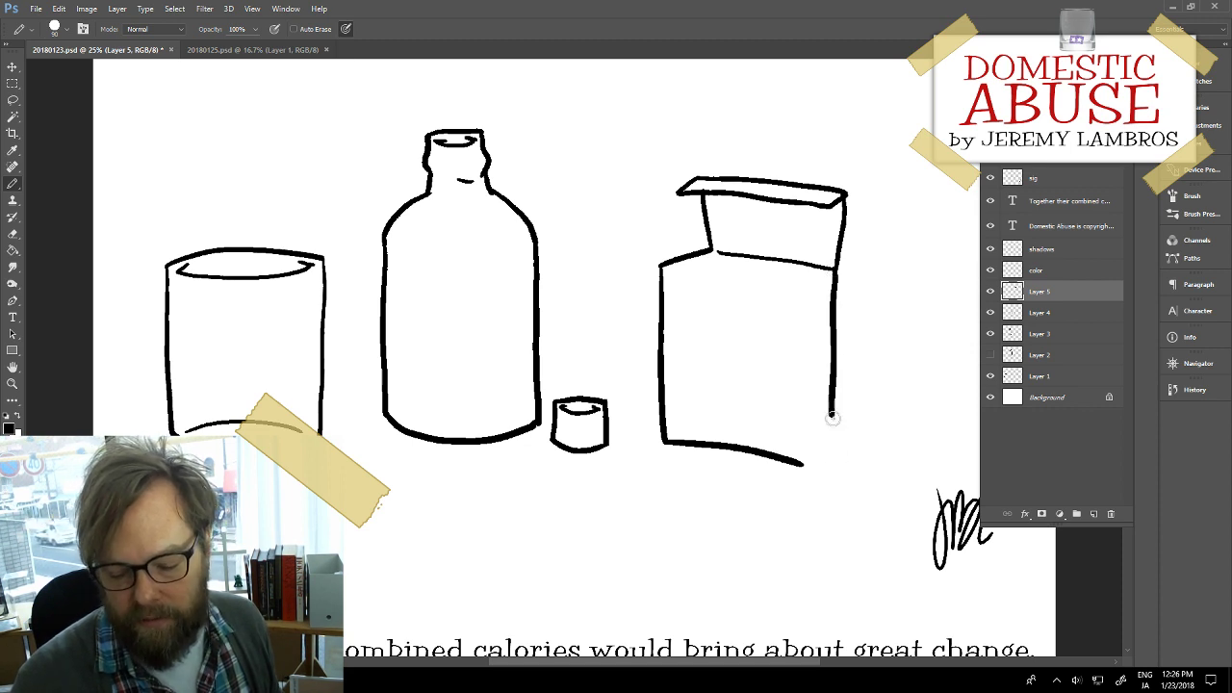
{"action": "left_click_drag", "start_coordinate": [833, 418], "coordinate": [784, 458]}
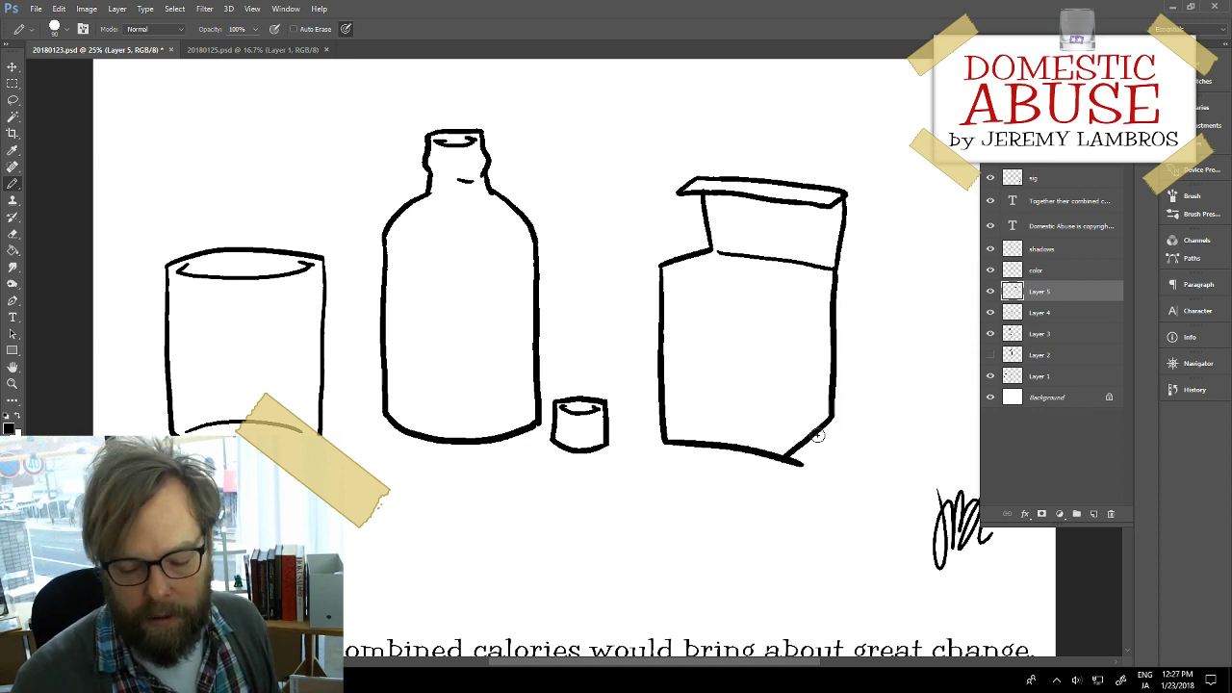
Step: Draw the front edge of the box opening, redrawing it from the left corner until clean, and connect it to the right corner
{"action": "left_click_drag", "start_coordinate": [670, 273], "coordinate": [824, 295]}
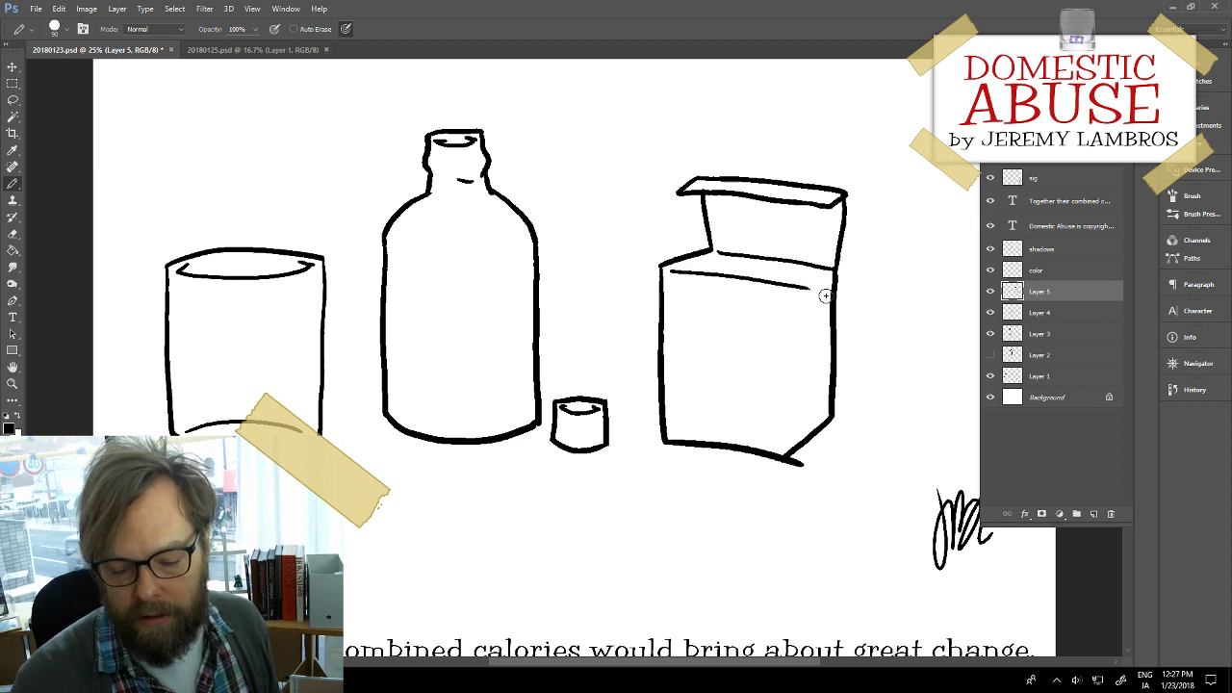
{"action": "key", "text": "ctrl+z"}
{"action": "left_click_drag", "start_coordinate": [671, 269], "coordinate": [803, 296]}
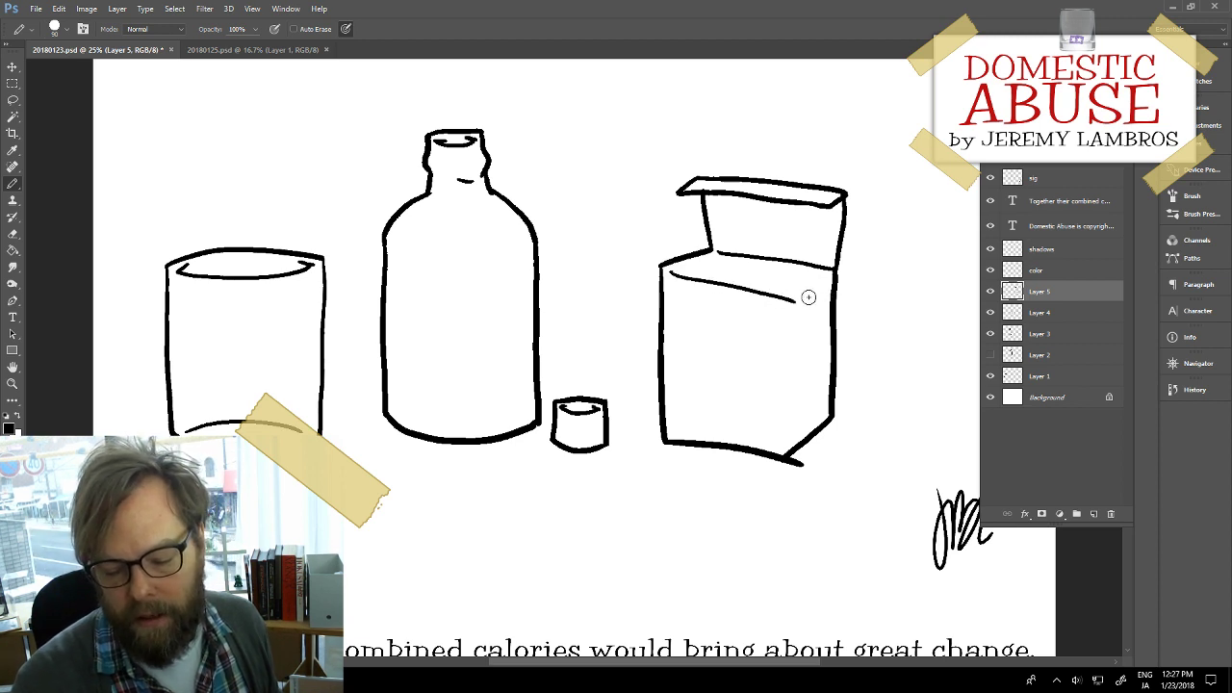
{"action": "key", "text": "ctrl+z"}
{"action": "left_click_drag", "start_coordinate": [673, 273], "coordinate": [818, 310]}
{"action": "key", "text": "ctrl+z"}
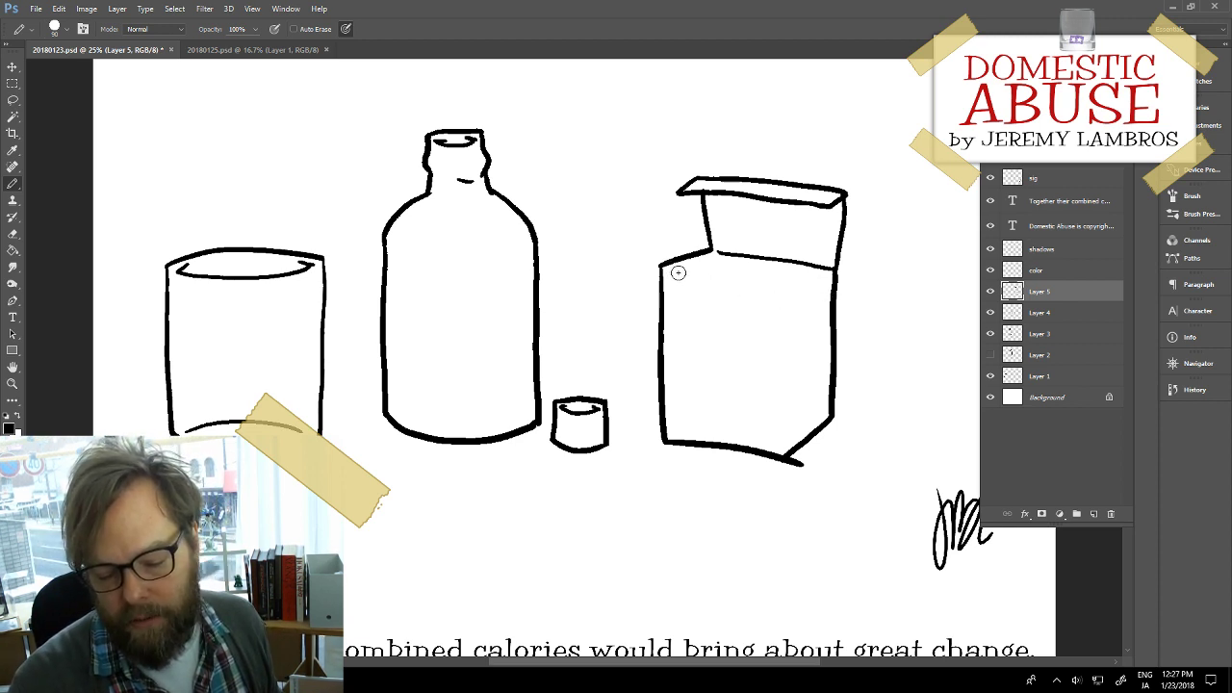
{"action": "left_click_drag", "start_coordinate": [674, 274], "coordinate": [816, 309]}
{"action": "key", "text": "ctrl+z"}
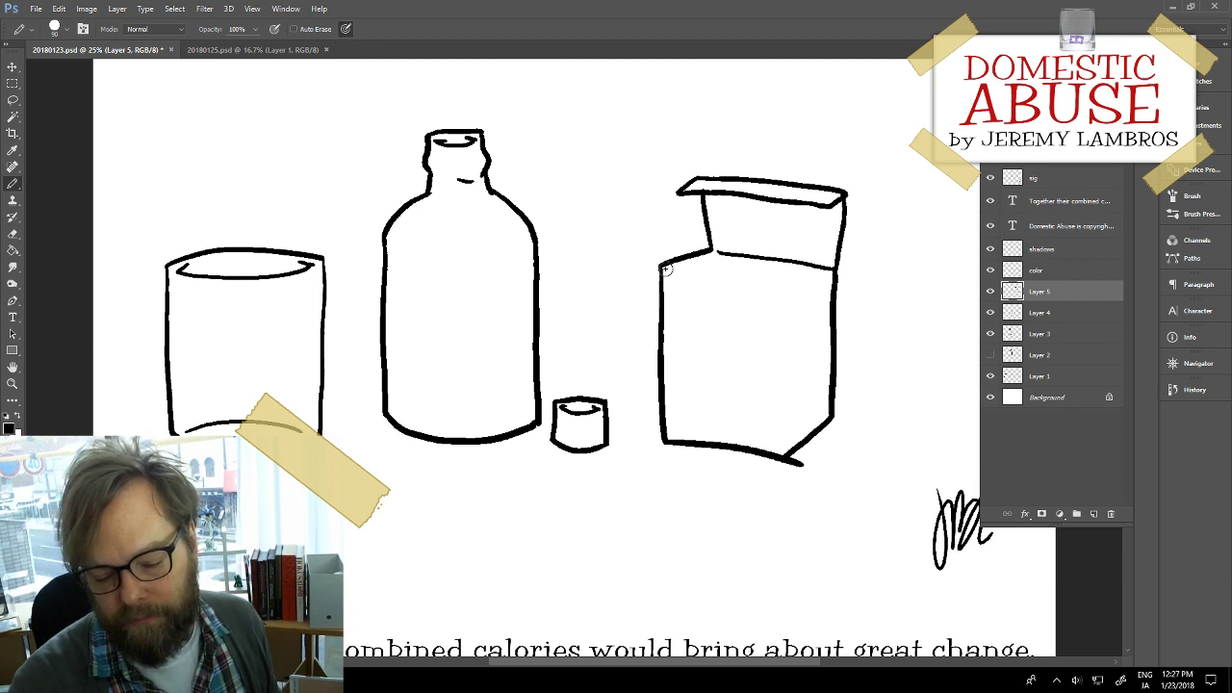
{"action": "left_click_drag", "start_coordinate": [664, 270], "coordinate": [808, 296]}
{"action": "key", "text": "ctrl+z"}
{"action": "left_click_drag", "start_coordinate": [662, 270], "coordinate": [813, 298]}
{"action": "key", "text": "ctrl+z"}
{"action": "left_click_drag", "start_coordinate": [662, 269], "coordinate": [810, 290]}
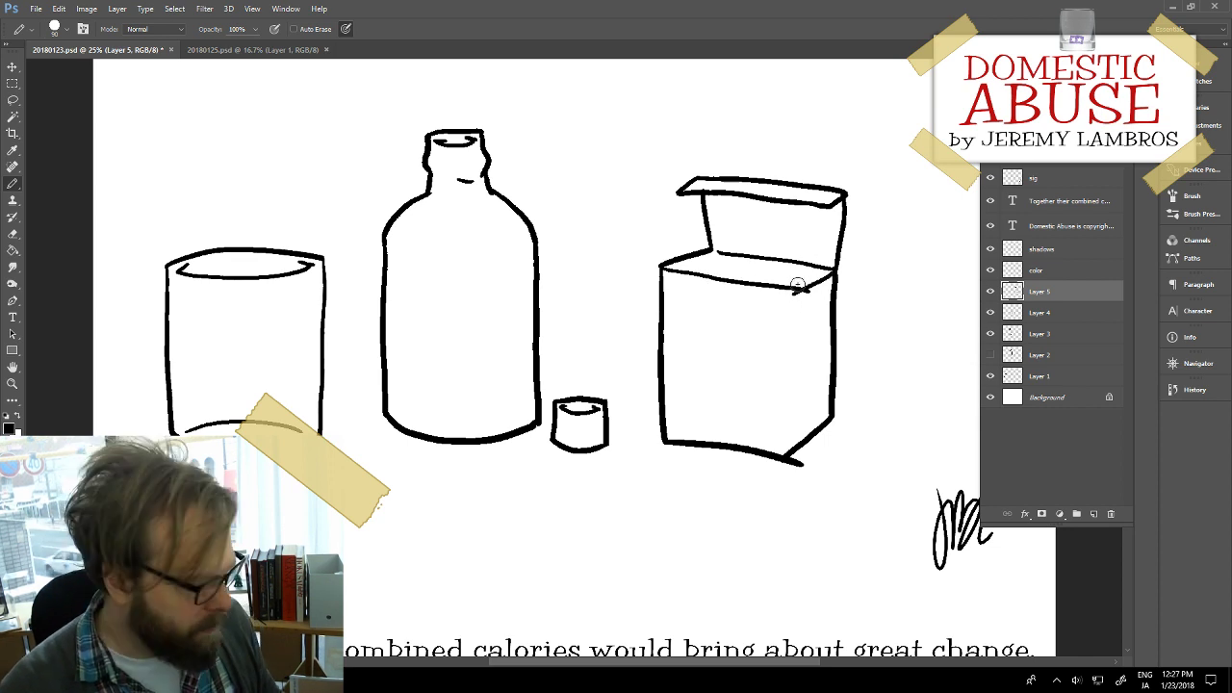
Step: Erase the line overrun at the opening's front corner and draw the vertical edge between the box's front and side faces
{"action": "key", "text": "e"}
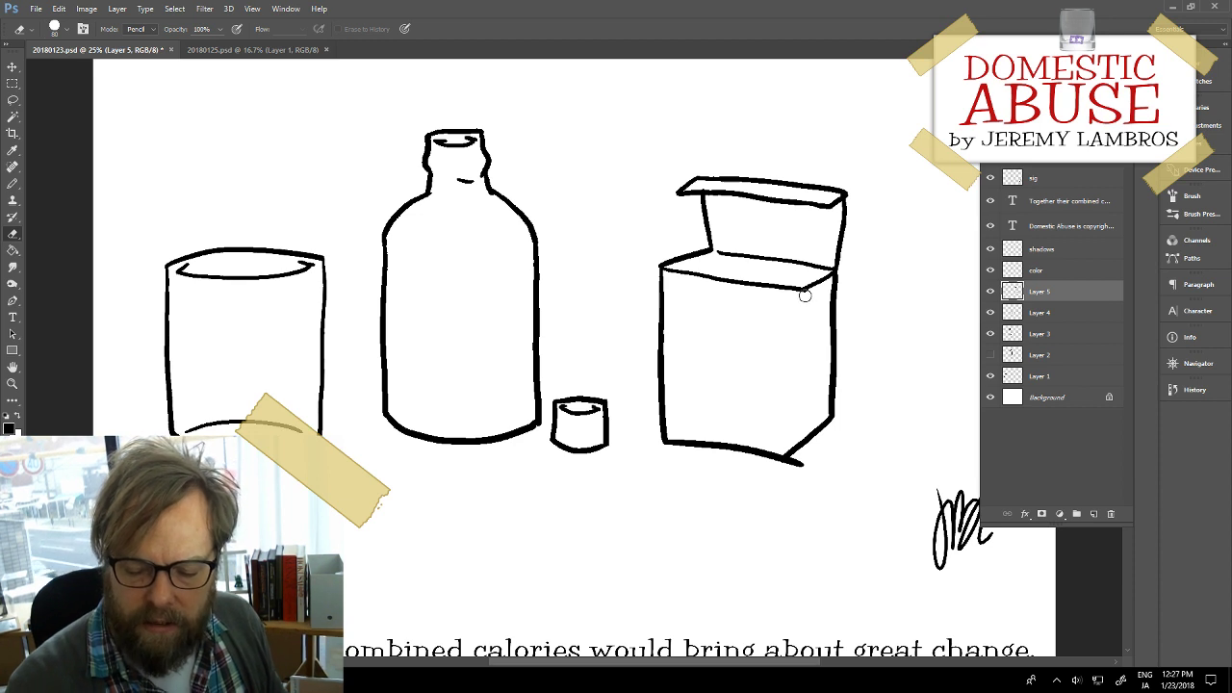
{"action": "key", "text": "b"}
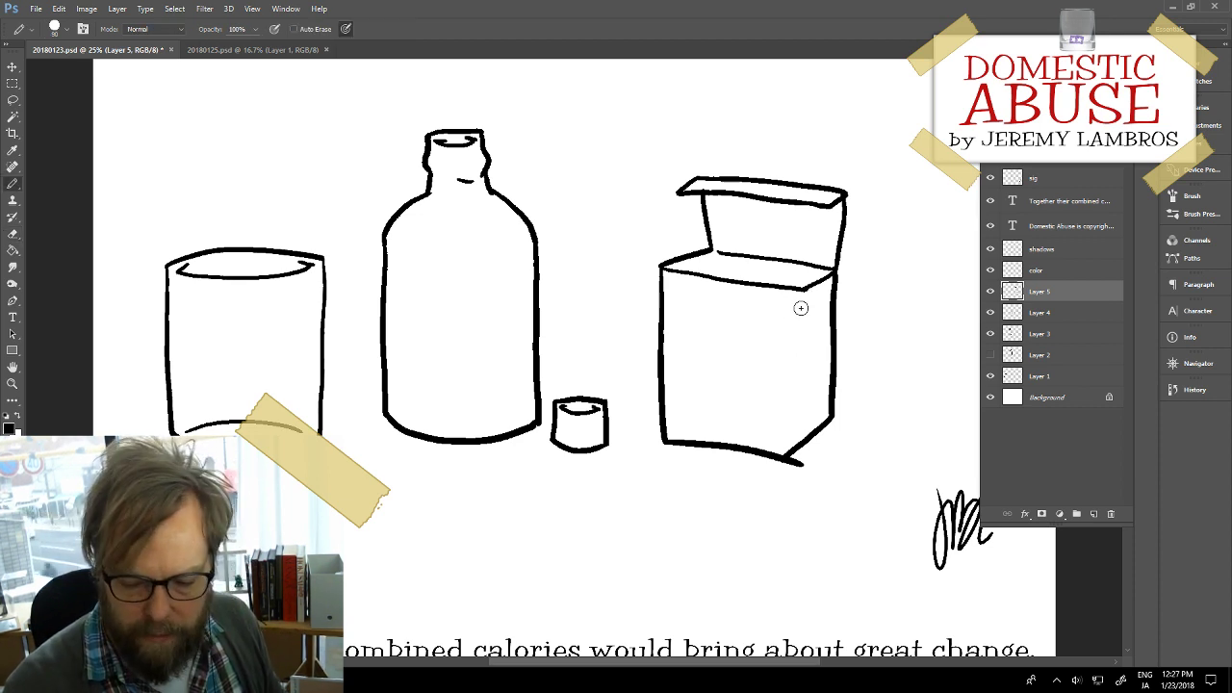
{"action": "left_click_drag", "start_coordinate": [800, 301], "coordinate": [797, 441]}
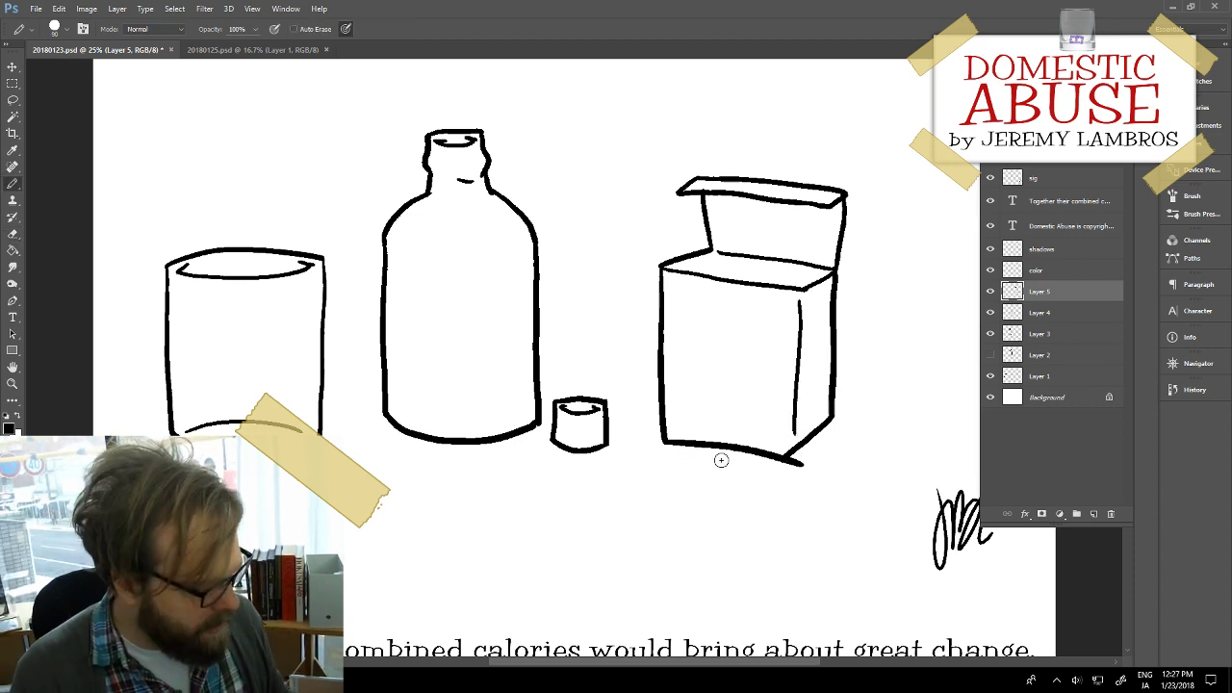
Step: Erase the box's curved bottom front edge and redraw it as a clean, straighter line between the left and front corners
{"action": "key", "text": "e"}
{"action": "mouse_move", "coordinate": [662, 445]}
{"action": "left_mouse_down"}
{"action": "mouse_move", "coordinate": [783, 461]}
{"action": "mouse_move", "coordinate": [672, 446]}
{"action": "mouse_move", "coordinate": [707, 432]}
{"action": "mouse_move", "coordinate": [670, 446]}
{"action": "mouse_move", "coordinate": [794, 468]}
{"action": "left_mouse_up"}
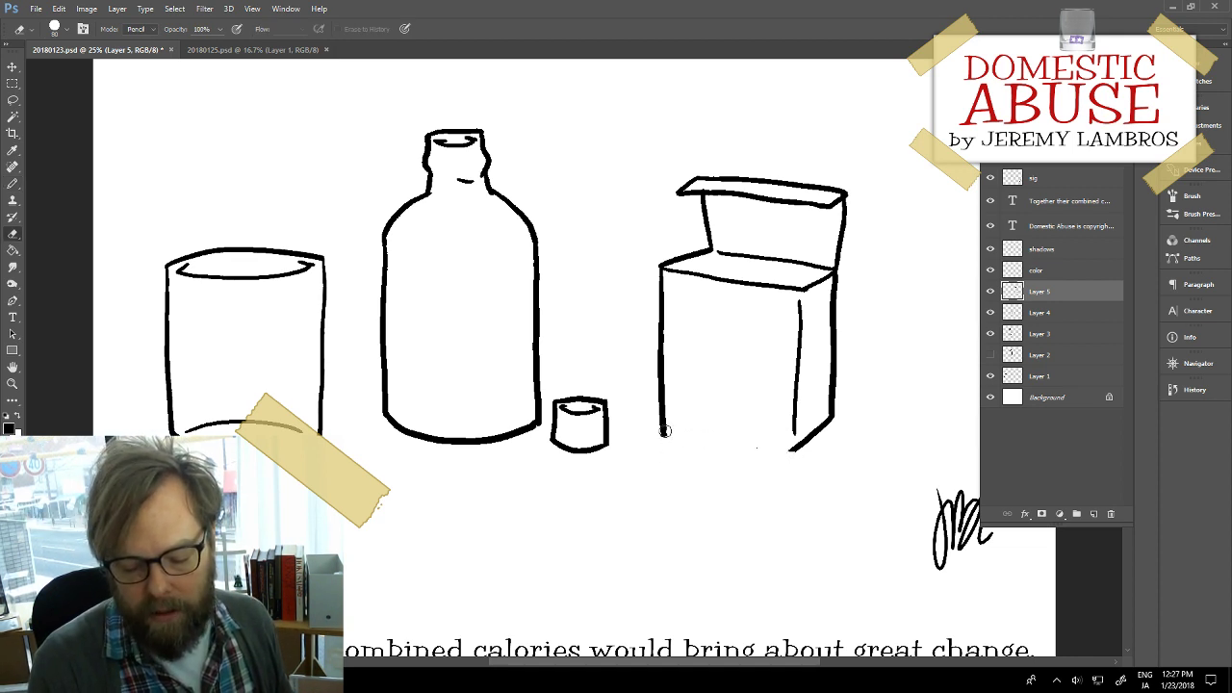
{"action": "key", "text": "b"}
{"action": "left_click_drag", "start_coordinate": [662, 425], "coordinate": [801, 450]}
{"action": "key", "text": "ctrl+z"}
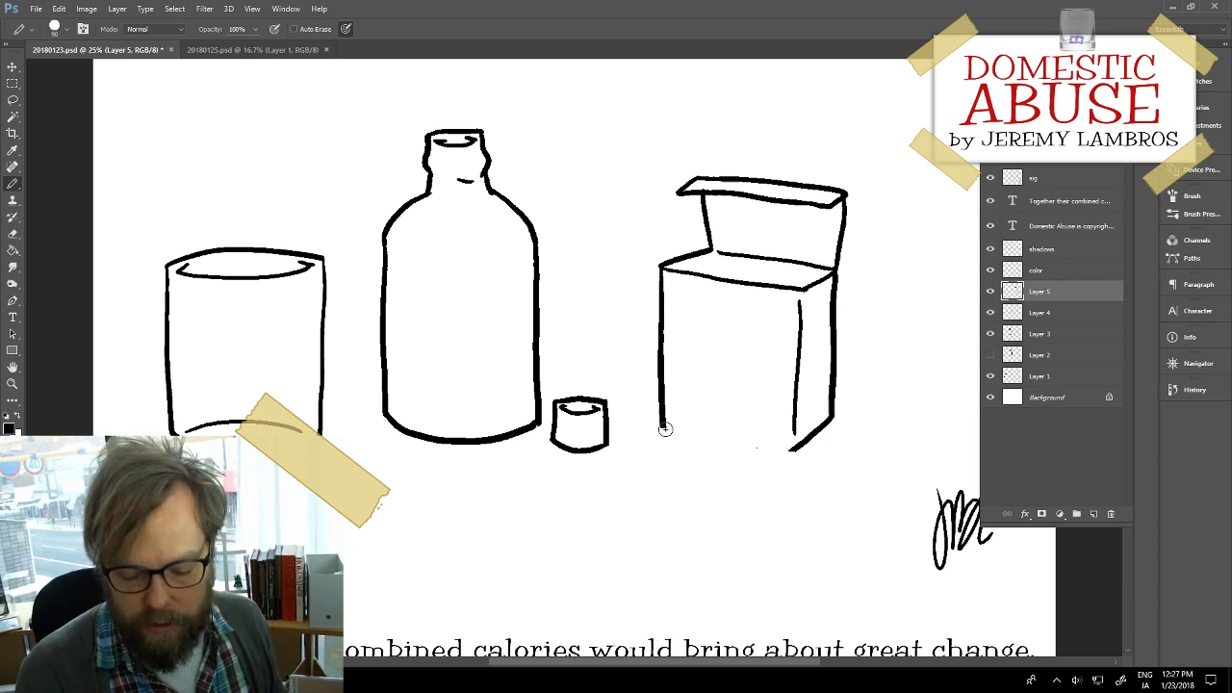
{"action": "left_click_drag", "start_coordinate": [662, 425], "coordinate": [802, 450]}
{"action": "key", "text": "ctrl+z"}
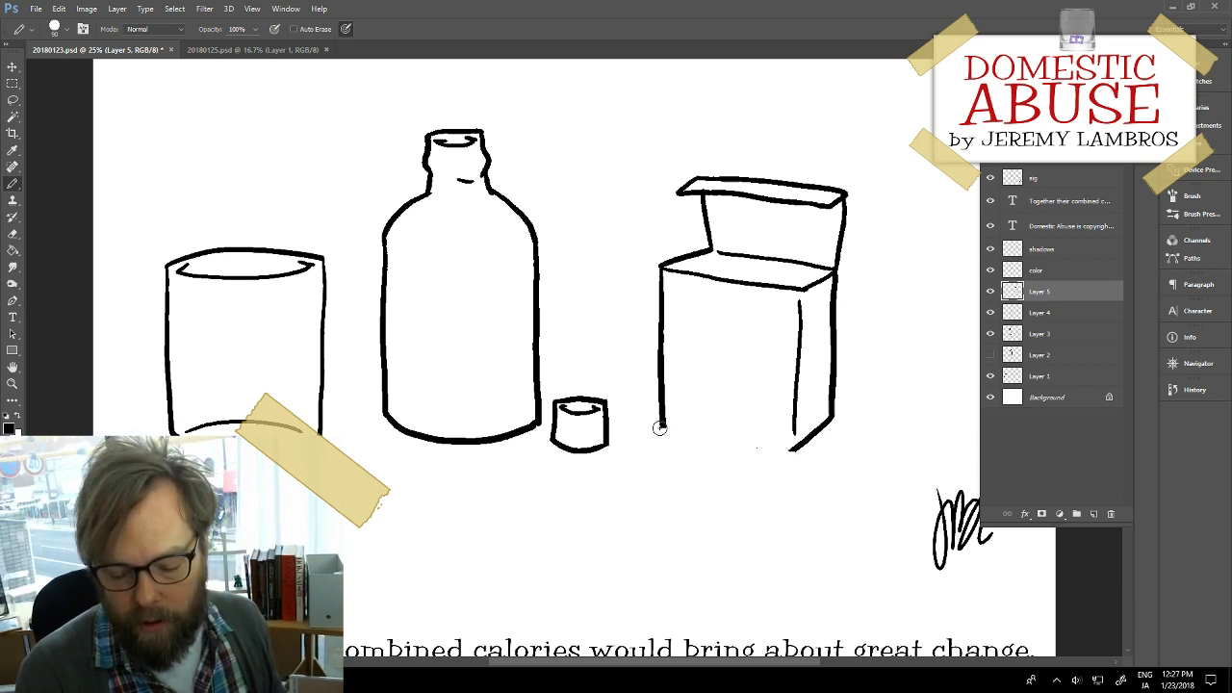
{"action": "left_click_drag", "start_coordinate": [662, 427], "coordinate": [803, 451]}
{"action": "key", "text": "ctrl+z"}
{"action": "left_click_drag", "start_coordinate": [662, 426], "coordinate": [803, 452]}
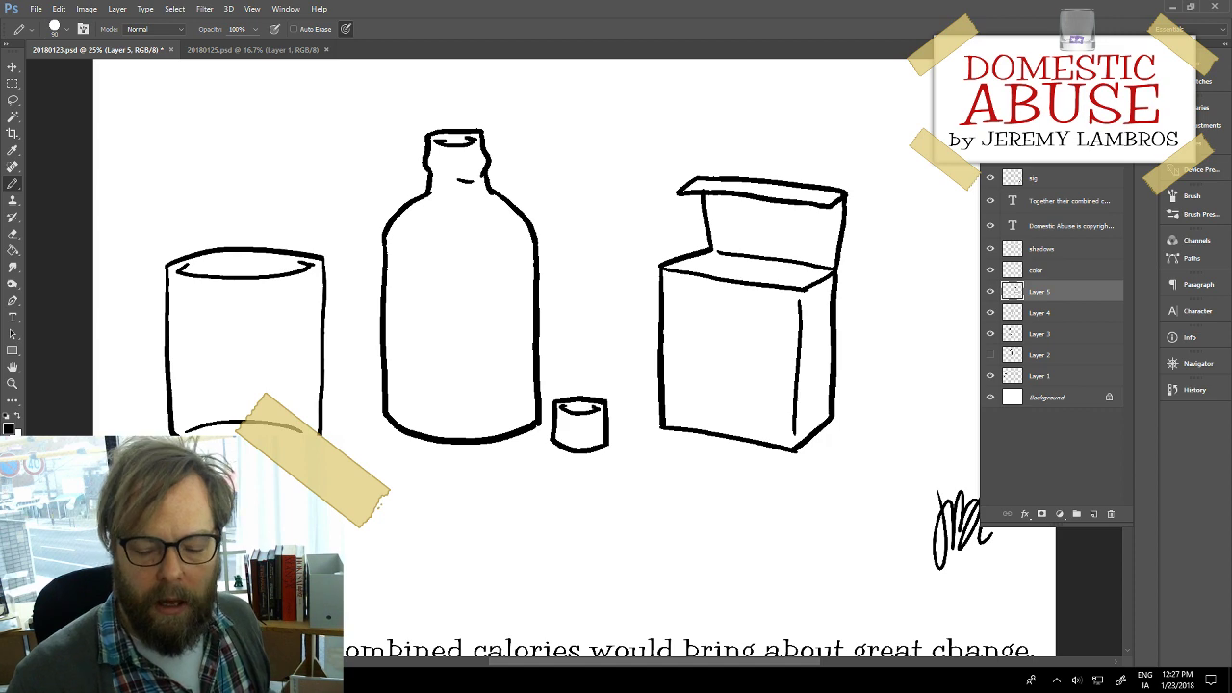
Step: Move the box up and left until it stands close beside the bottle, above the cap
{"action": "mouse_move", "coordinate": [787, 387]}
{"action": "left_mouse_down"}
{"action": "mouse_move", "coordinate": [785, 444]}
{"action": "mouse_move", "coordinate": [783, 395]}
{"action": "left_mouse_up"}
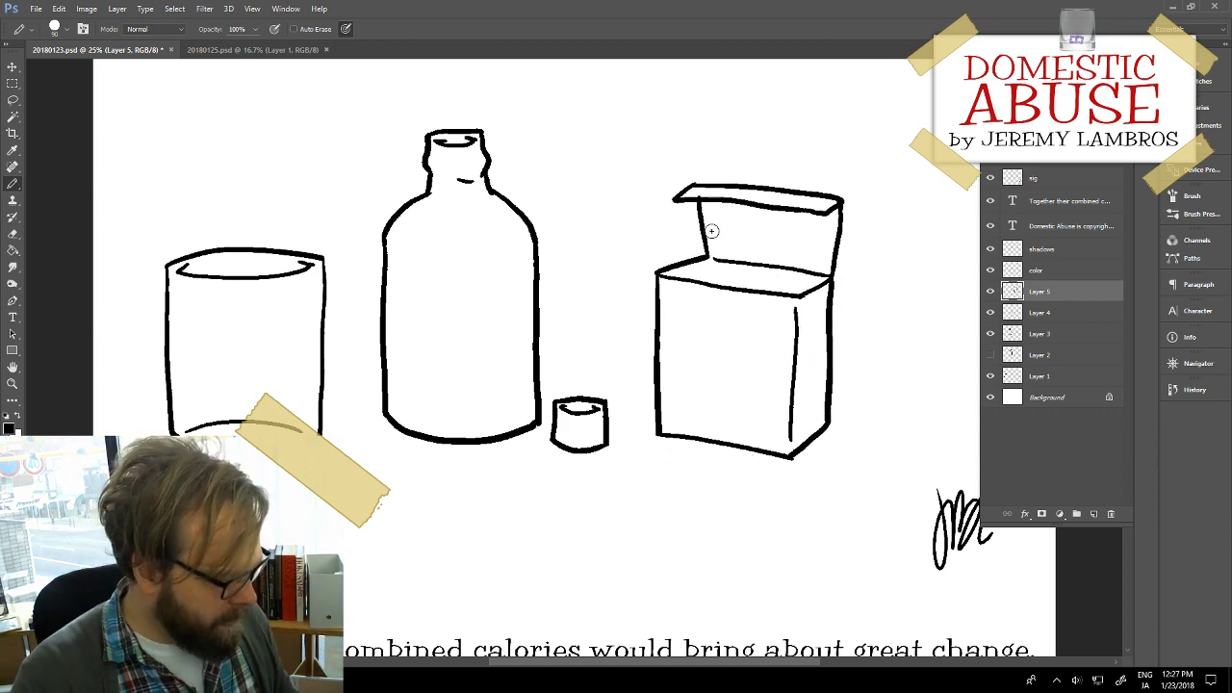
{"action": "key", "text": "e"}
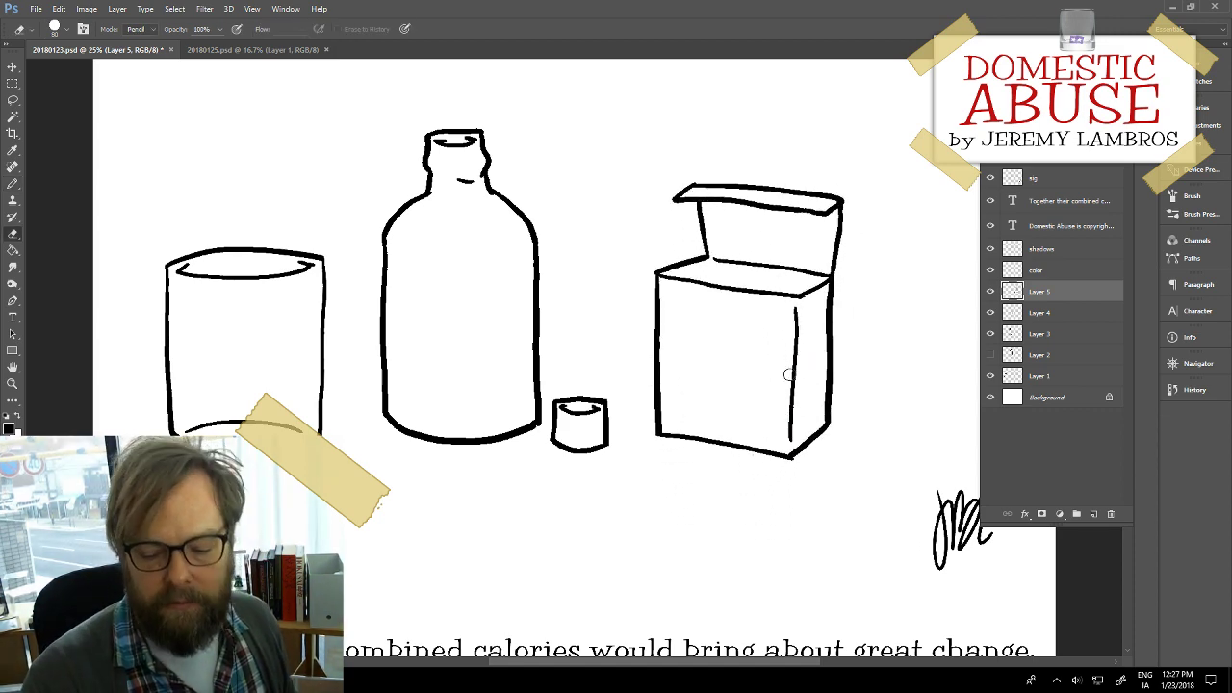
{"action": "left_click_drag", "start_coordinate": [789, 448], "coordinate": [757, 383]}
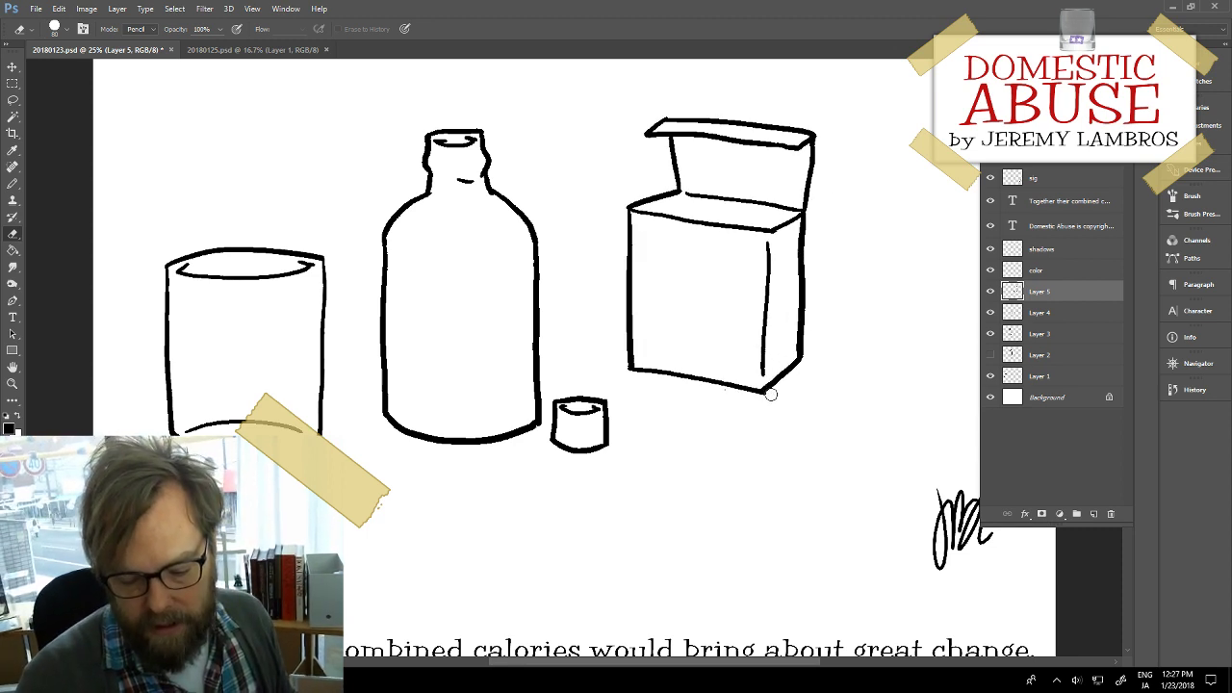
{"action": "mouse_move", "coordinate": [741, 306]}
{"action": "left_mouse_down"}
{"action": "mouse_move", "coordinate": [883, 446]}
{"action": "mouse_move", "coordinate": [725, 378]}
{"action": "mouse_move", "coordinate": [667, 308]}
{"action": "left_mouse_up"}
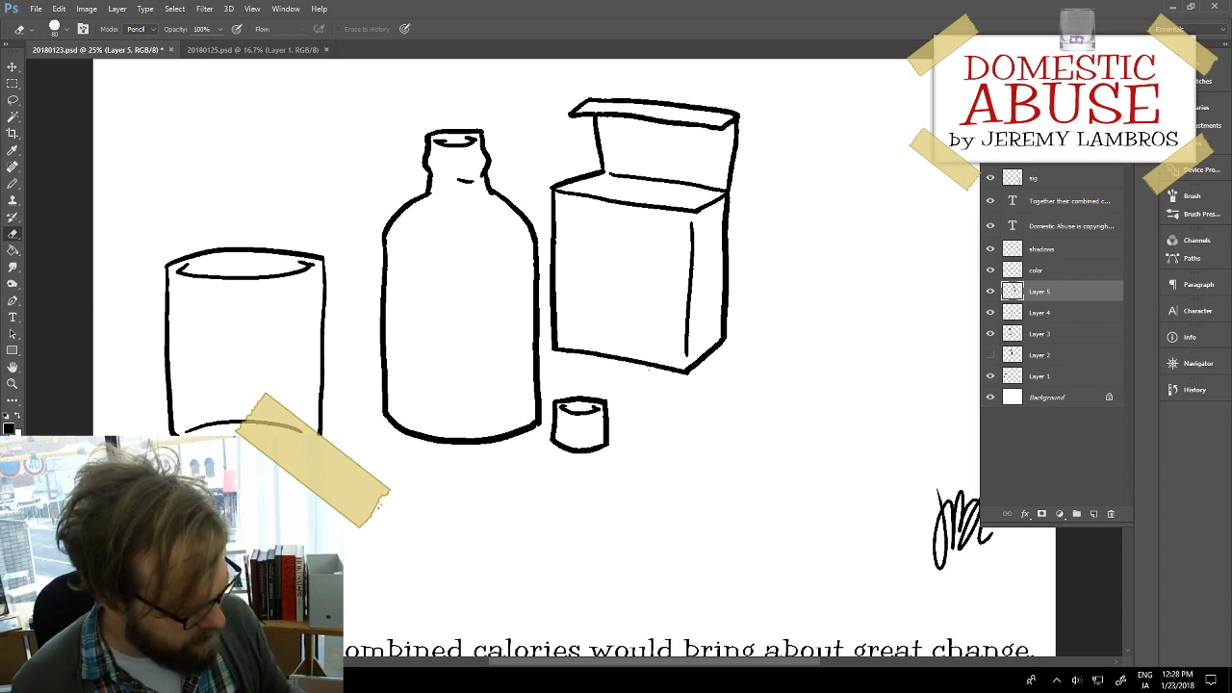
Step: Create a new layer directly above the box's layer
{"action": "key", "text": "b"}
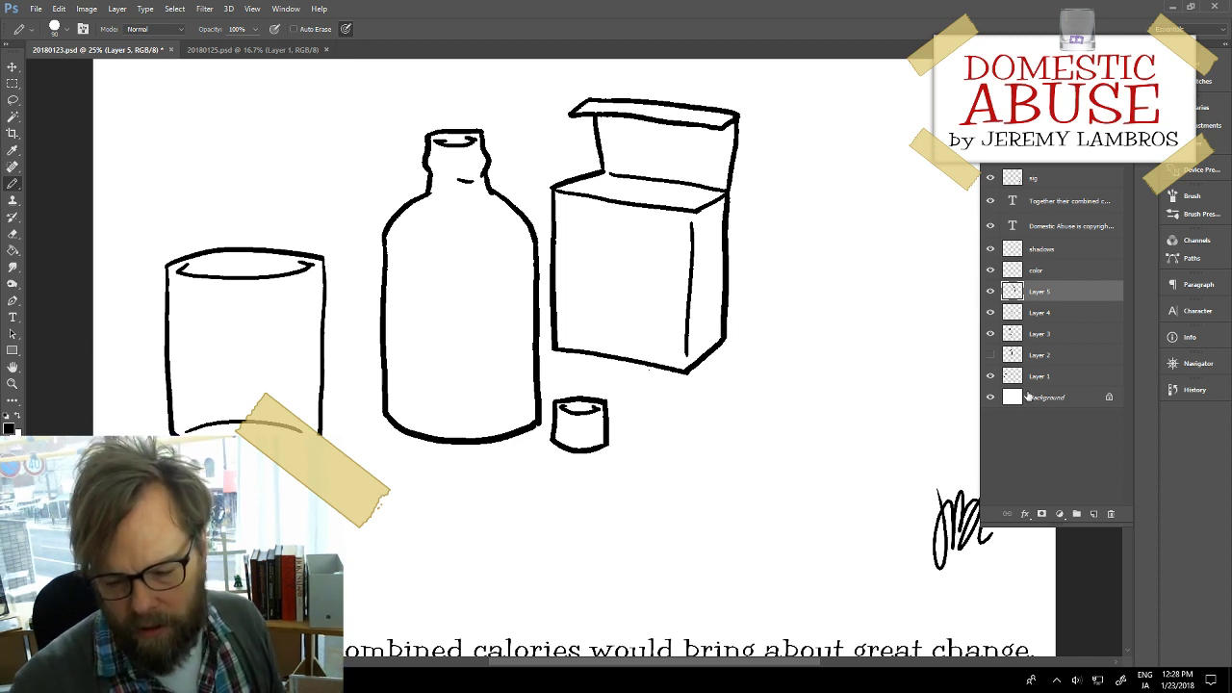
{"action": "left_click", "coordinate": [1093, 516]}
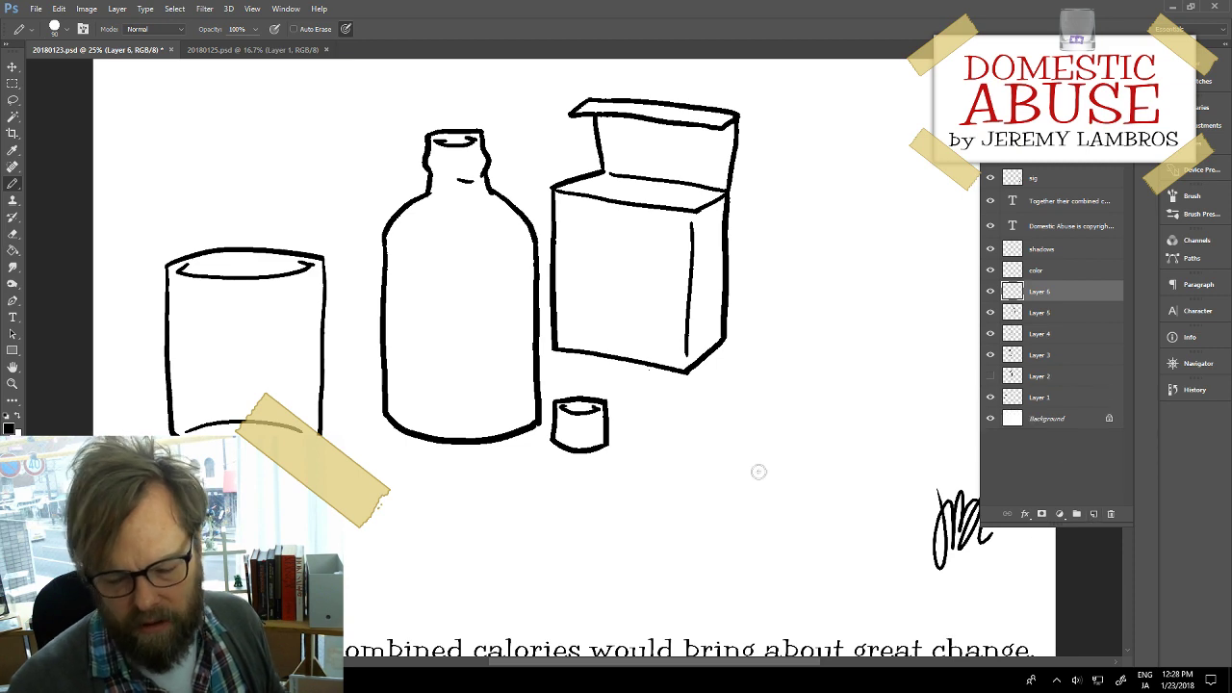
{"action": "mouse_move", "coordinate": [756, 471]}
{"action": "left_mouse_down"}
{"action": "mouse_move", "coordinate": [560, 433]}
{"action": "mouse_move", "coordinate": [543, 442]}
{"action": "left_mouse_up"}
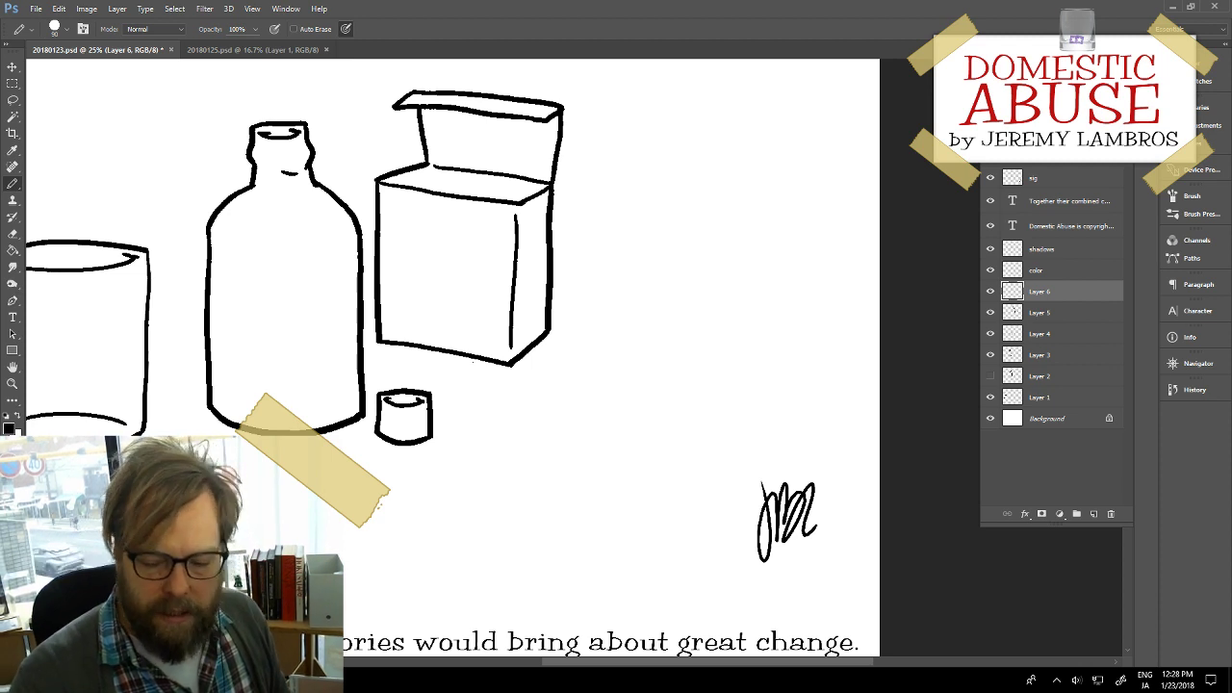
Step: On the cap's layer, Layer 4, draw two short vertical lines on the cap's right side and move the cap right of the box
{"action": "left_click", "coordinate": [990, 312]}
{"action": "left_click", "coordinate": [990, 312]}
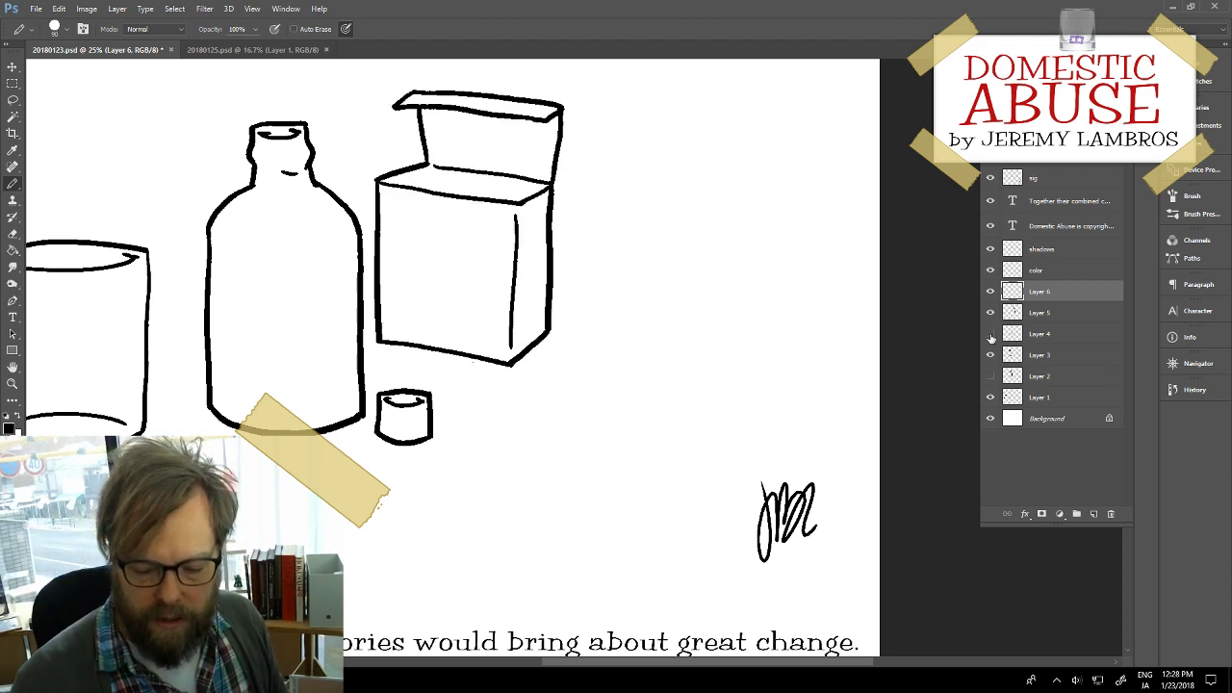
{"action": "left_click", "coordinate": [990, 333]}
{"action": "left_click", "coordinate": [990, 333]}
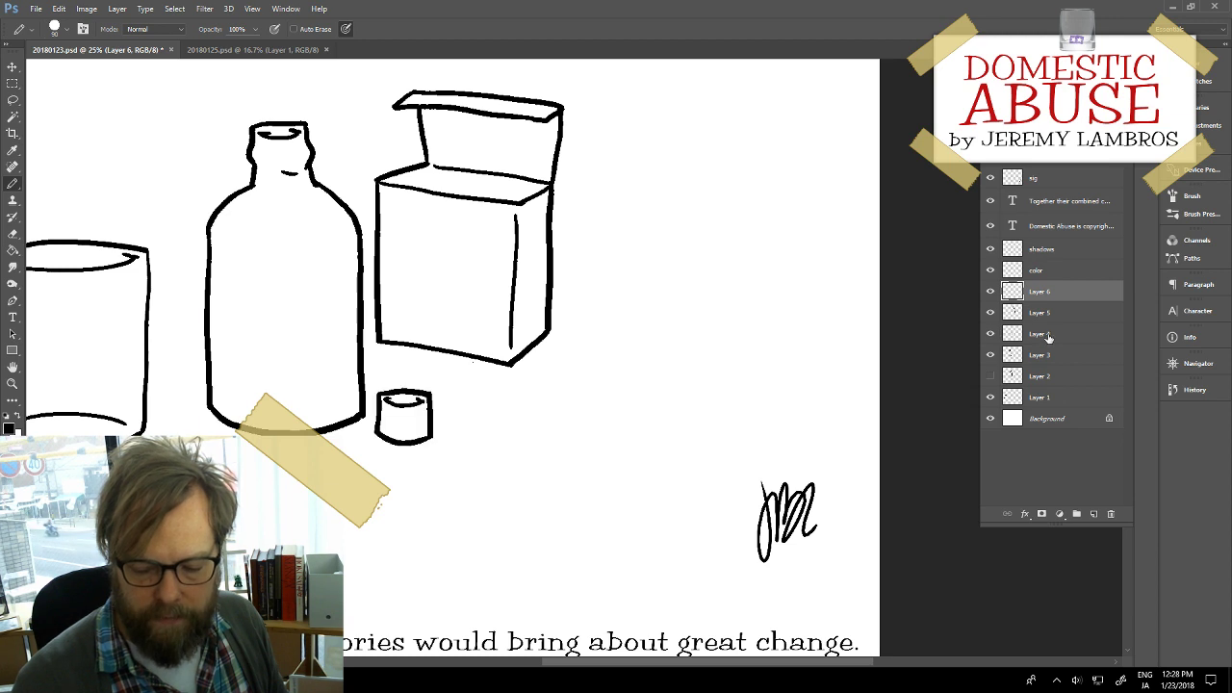
{"action": "left_click", "coordinate": [1012, 334]}
{"action": "left_click_drag", "start_coordinate": [415, 410], "coordinate": [421, 435]}
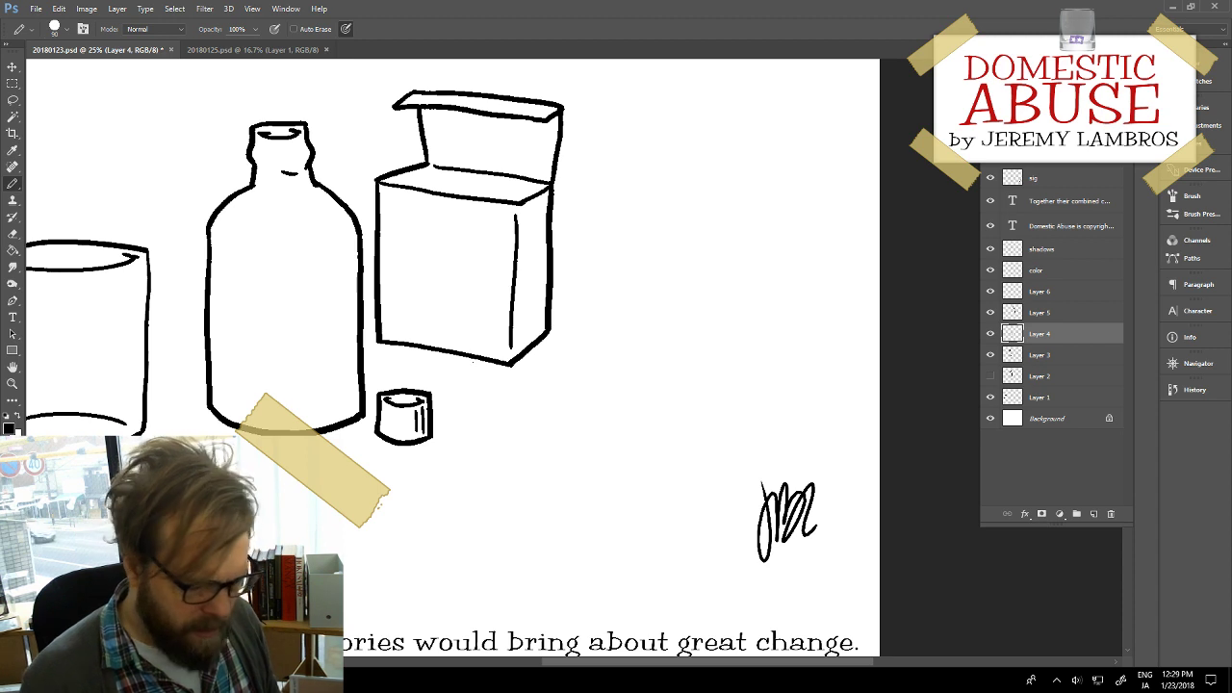
{"action": "mouse_move", "coordinate": [415, 468]}
{"action": "left_mouse_down"}
{"action": "mouse_move", "coordinate": [664, 383]}
{"action": "mouse_move", "coordinate": [668, 357]}
{"action": "left_mouse_up"}
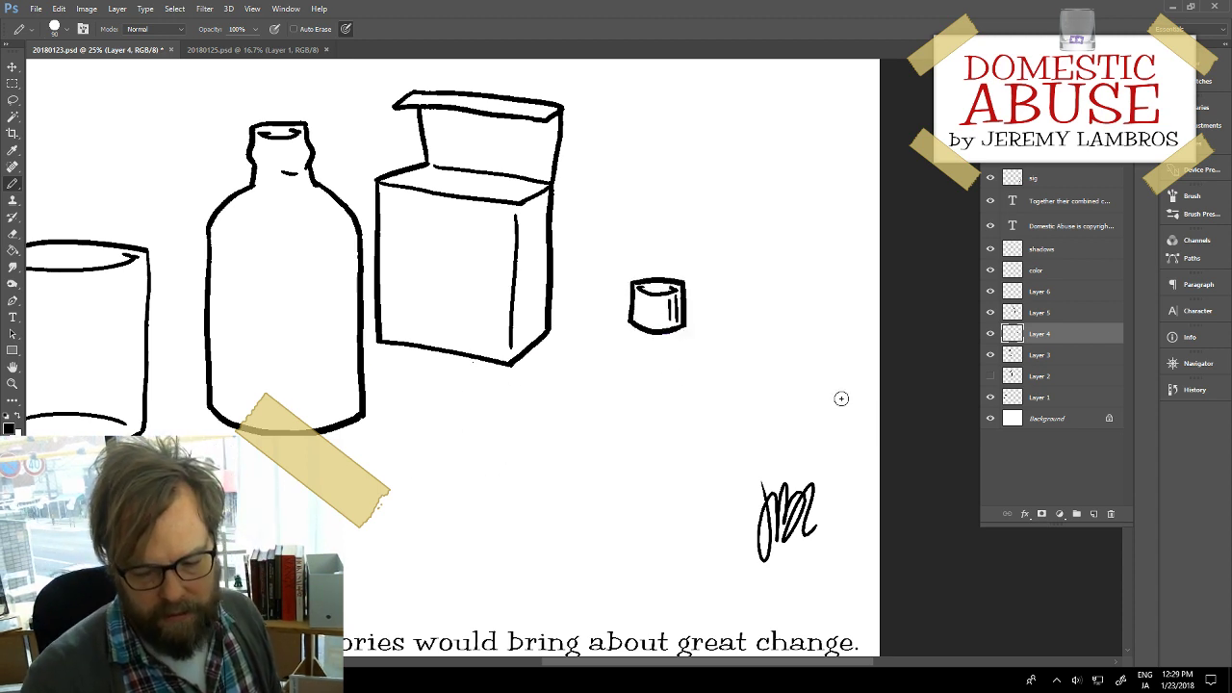
Step: On a new layer above the cap's layer, draw a shallow cup's short left side and curved bottom below the box, redrawing until clean
{"action": "left_click", "coordinate": [1094, 514]}
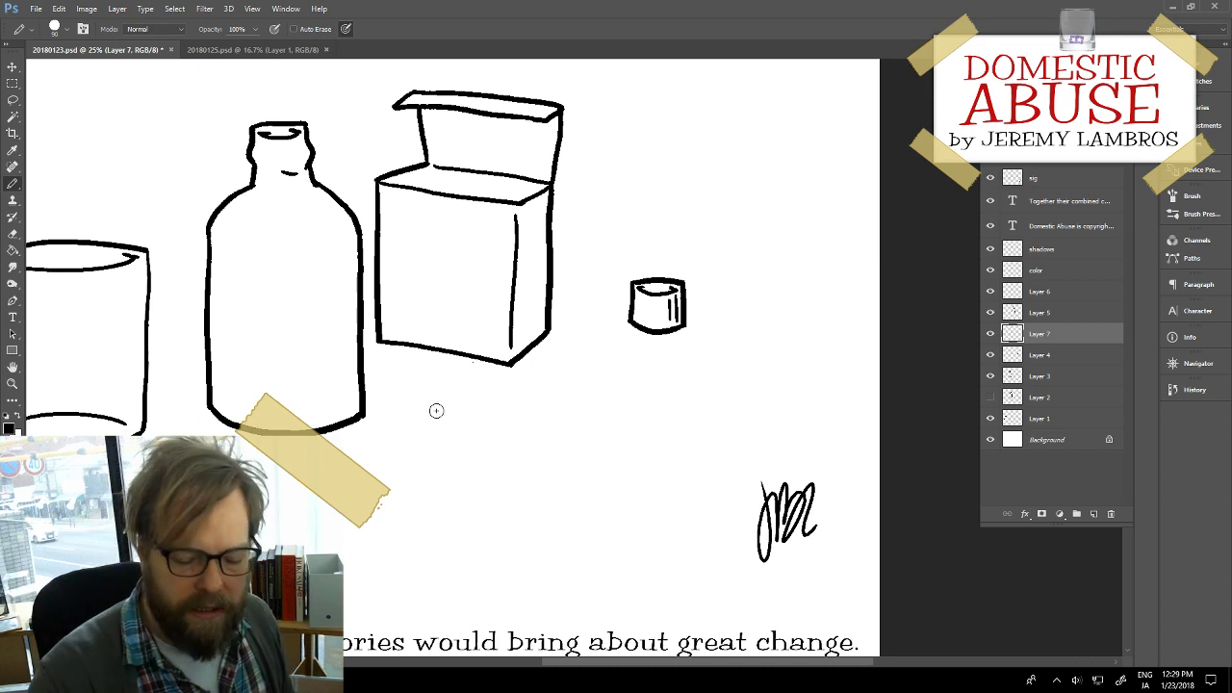
{"action": "mouse_move", "coordinate": [412, 410]}
{"action": "left_mouse_down"}
{"action": "mouse_move", "coordinate": [420, 439]}
{"action": "mouse_move", "coordinate": [515, 444]}
{"action": "left_mouse_up"}
{"action": "key", "text": "ctrl+z"}
{"action": "mouse_move", "coordinate": [415, 435]}
{"action": "left_mouse_down"}
{"action": "mouse_move", "coordinate": [445, 445]}
{"action": "mouse_move", "coordinate": [519, 438]}
{"action": "left_mouse_up"}
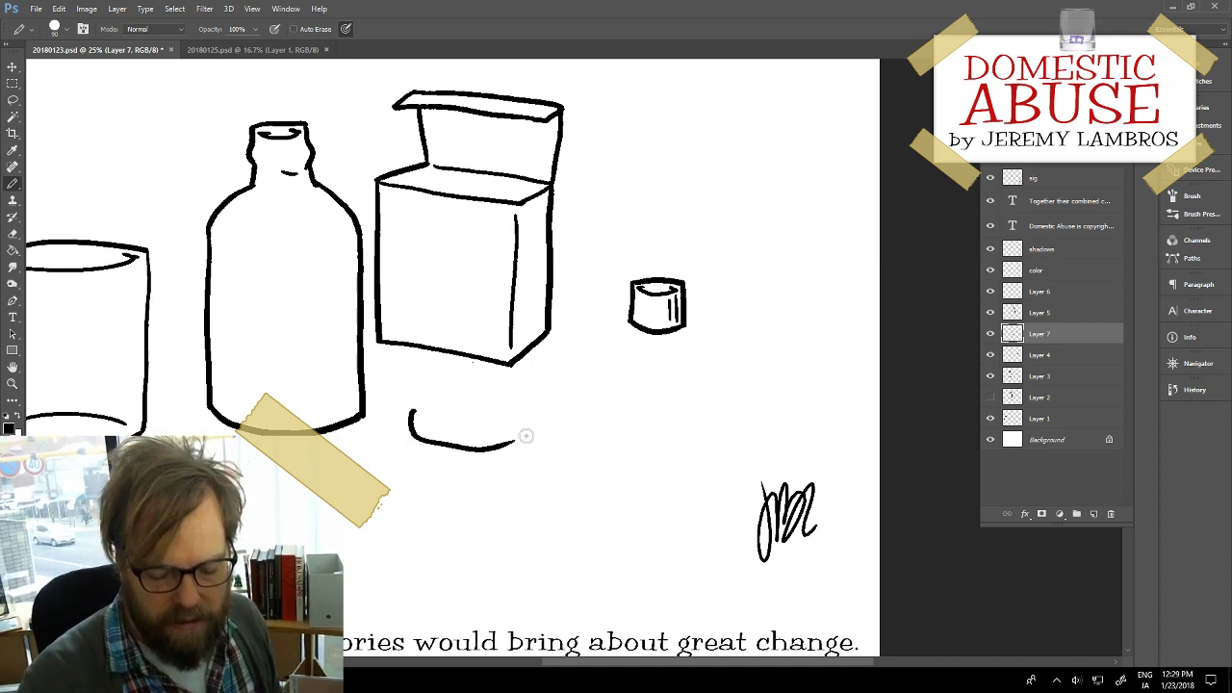
{"action": "key", "text": "ctrl+z"}
{"action": "mouse_move", "coordinate": [414, 433]}
{"action": "left_mouse_down"}
{"action": "mouse_move", "coordinate": [456, 442]}
{"action": "mouse_move", "coordinate": [520, 441]}
{"action": "left_mouse_up"}
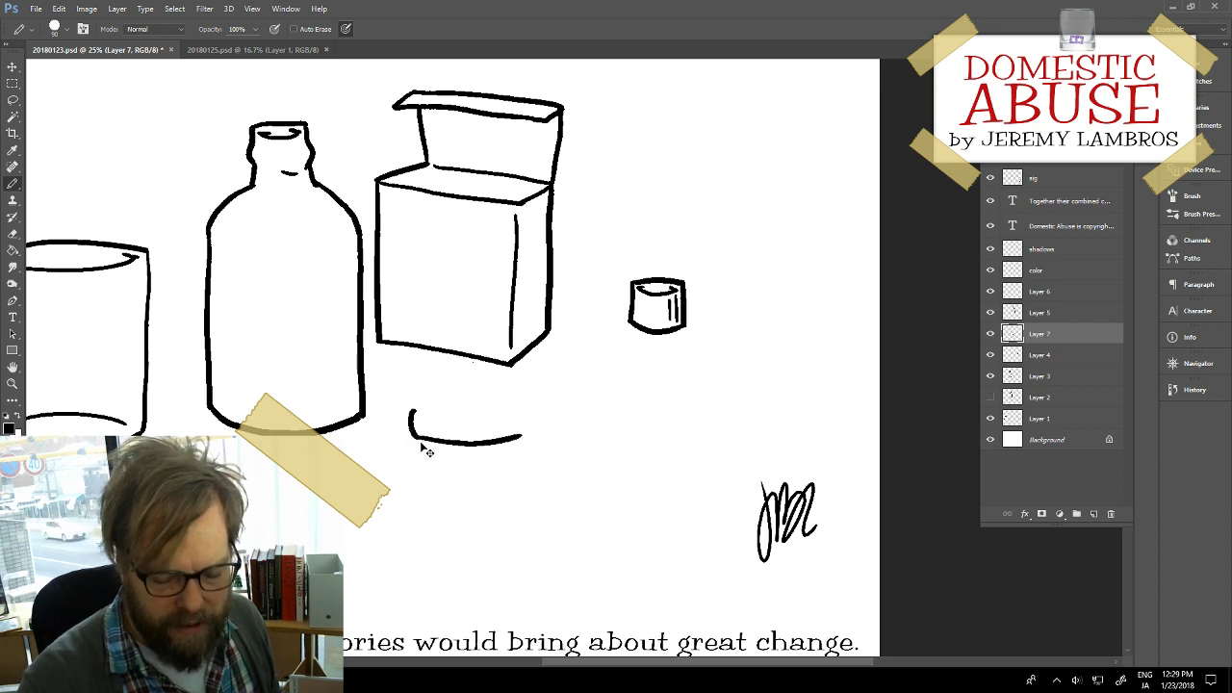
{"action": "key", "text": "ctrl+z"}
{"action": "left_click_drag", "start_coordinate": [415, 435], "coordinate": [515, 439]}
Step: Draw the shallow cup's gently curved top edge, redrawing it until clean, and close the outline with its right side
{"action": "left_click_drag", "start_coordinate": [413, 408], "coordinate": [521, 413]}
{"action": "key", "text": "ctrl+z"}
{"action": "mouse_move", "coordinate": [412, 408]}
{"action": "left_mouse_down"}
{"action": "mouse_move", "coordinate": [523, 416]}
{"action": "mouse_move", "coordinate": [412, 413]}
{"action": "mouse_move", "coordinate": [530, 412]}
{"action": "left_mouse_up"}
{"action": "key", "text": "ctrl+z"}
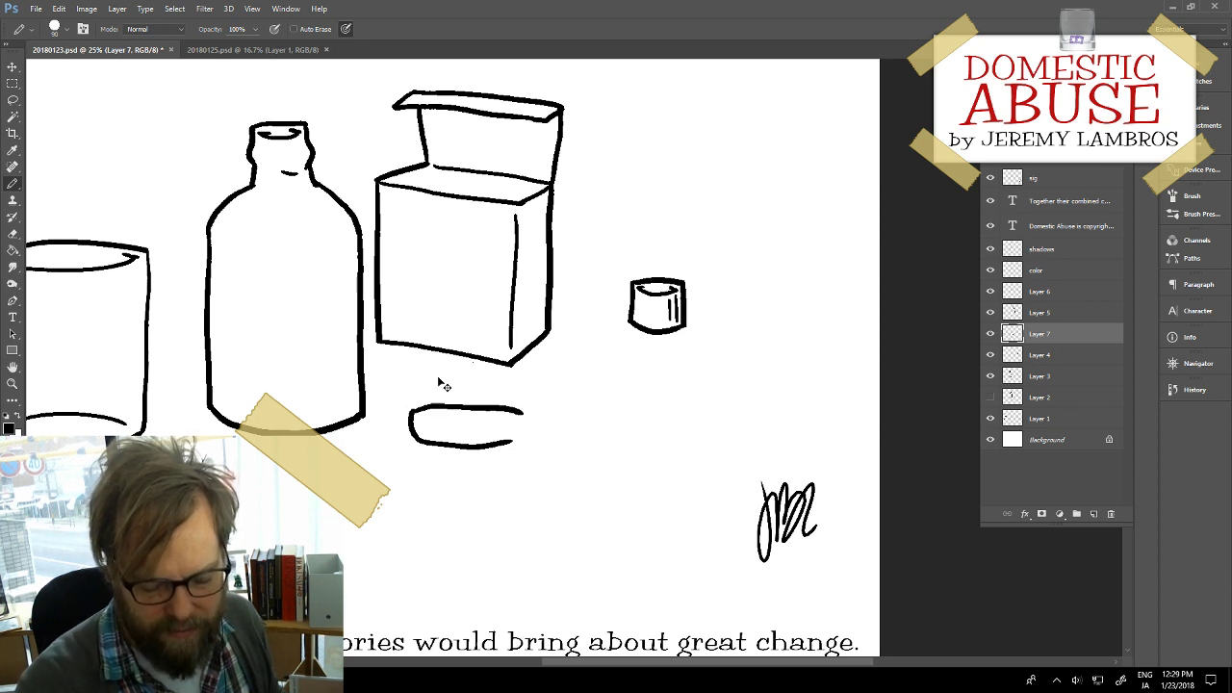
{"action": "key", "text": "ctrl+z"}
{"action": "left_click_drag", "start_coordinate": [413, 408], "coordinate": [525, 412]}
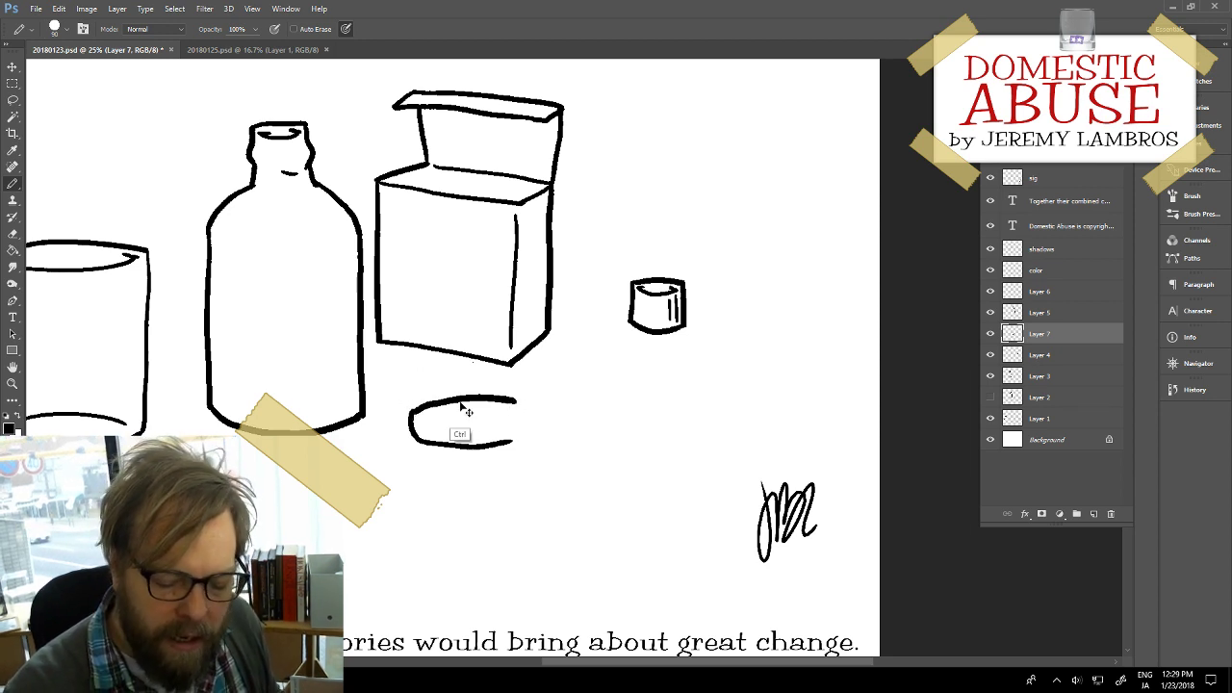
{"action": "key", "text": "ctrl+z"}
{"action": "mouse_move", "coordinate": [413, 409]}
{"action": "left_mouse_down"}
{"action": "mouse_move", "coordinate": [484, 398]}
{"action": "mouse_move", "coordinate": [524, 438]}
{"action": "left_mouse_up"}
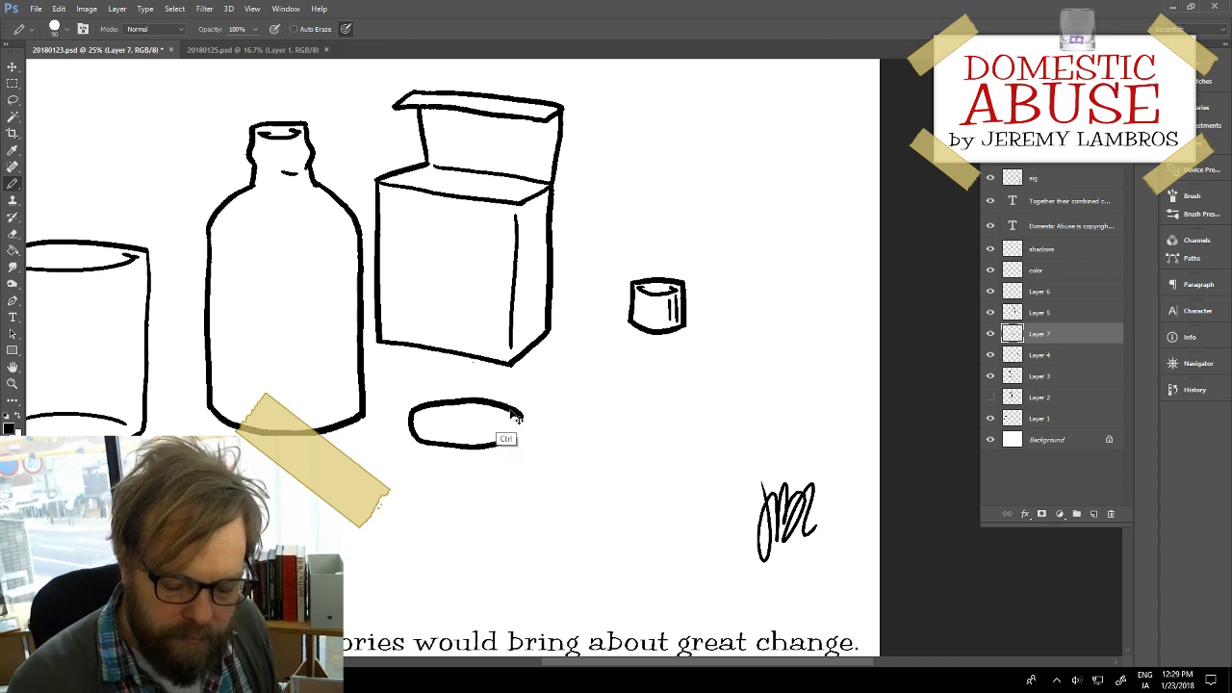
{"action": "key", "text": "ctrl+z"}
{"action": "left_click_drag", "start_coordinate": [413, 410], "coordinate": [519, 425]}
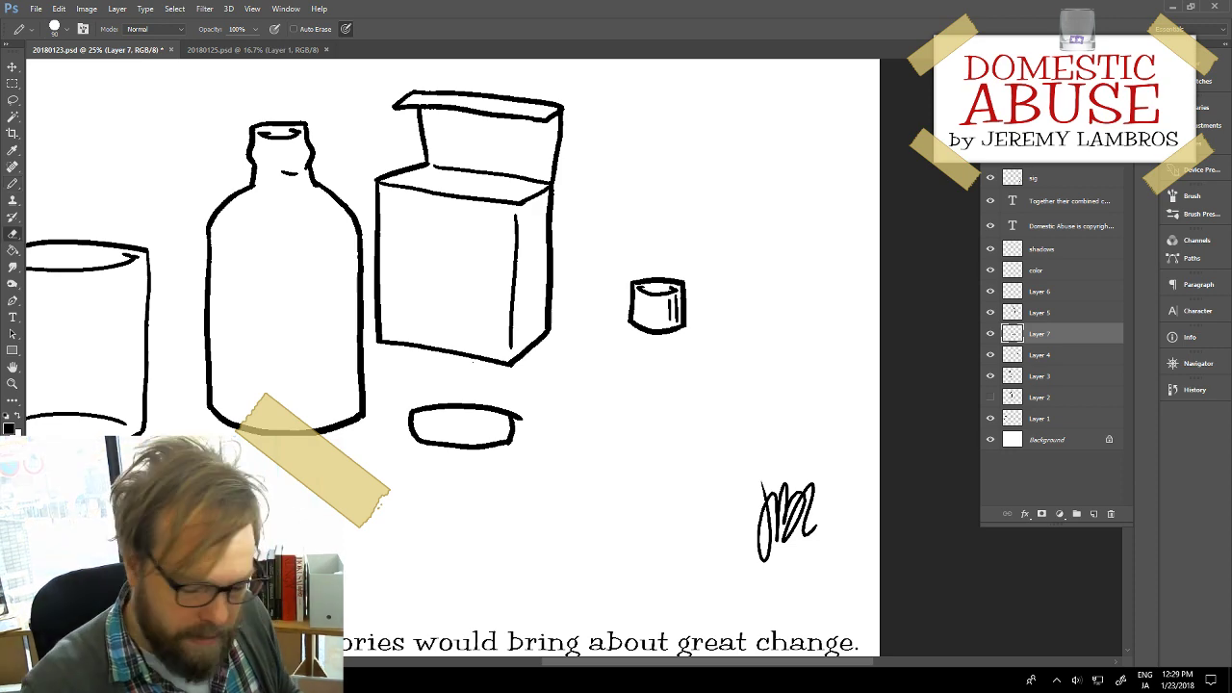
Step: Erase the line overrun at the shallow cup's top-right corner and draw the curved inner rim below its top edge
{"action": "key", "text": "e"}
{"action": "left_click_drag", "start_coordinate": [517, 420], "coordinate": [514, 414]}
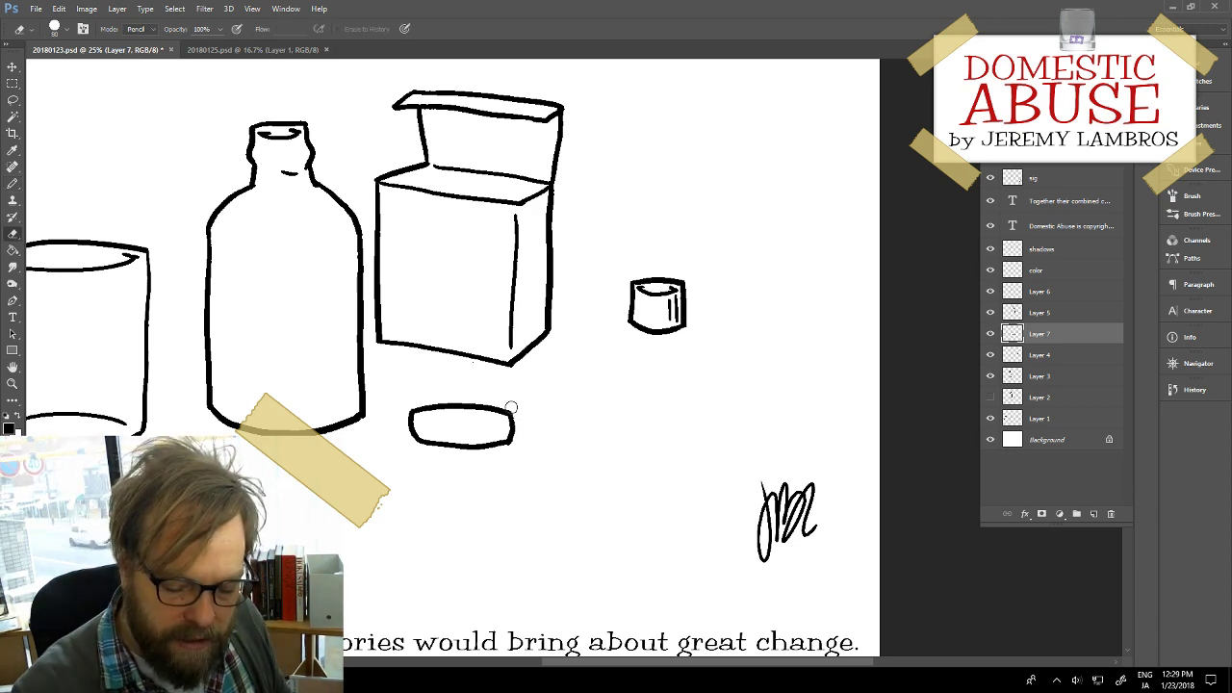
{"action": "key", "text": "b"}
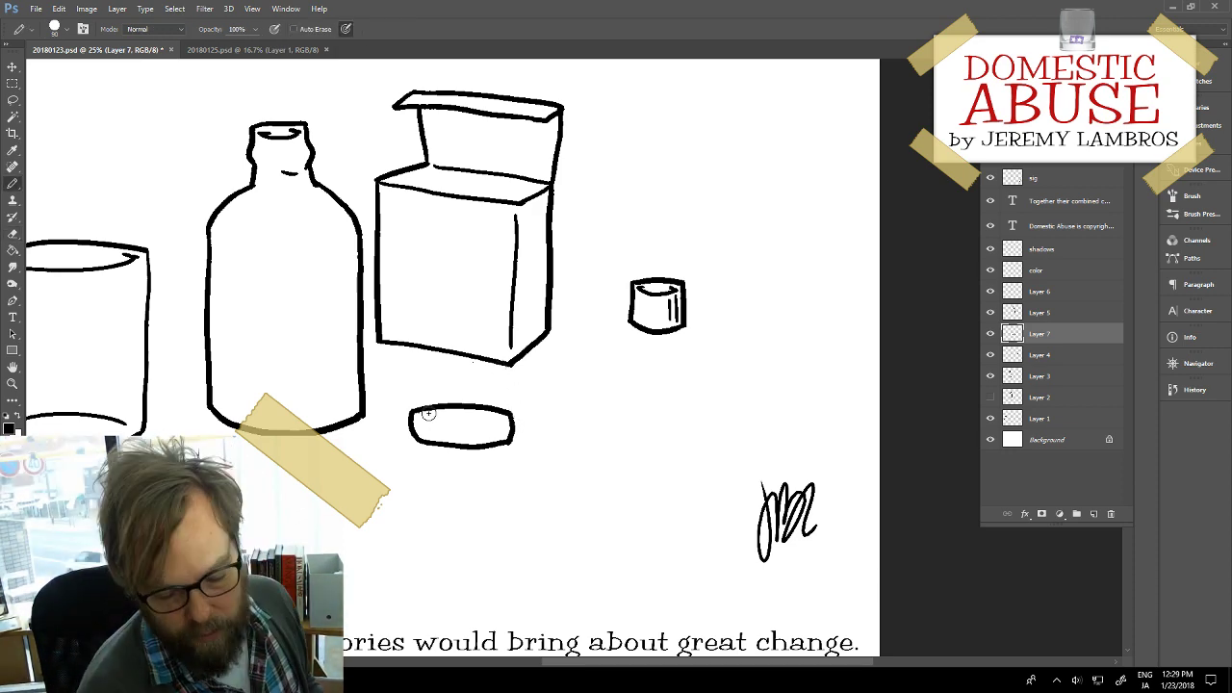
{"action": "left_click_drag", "start_coordinate": [421, 416], "coordinate": [507, 415]}
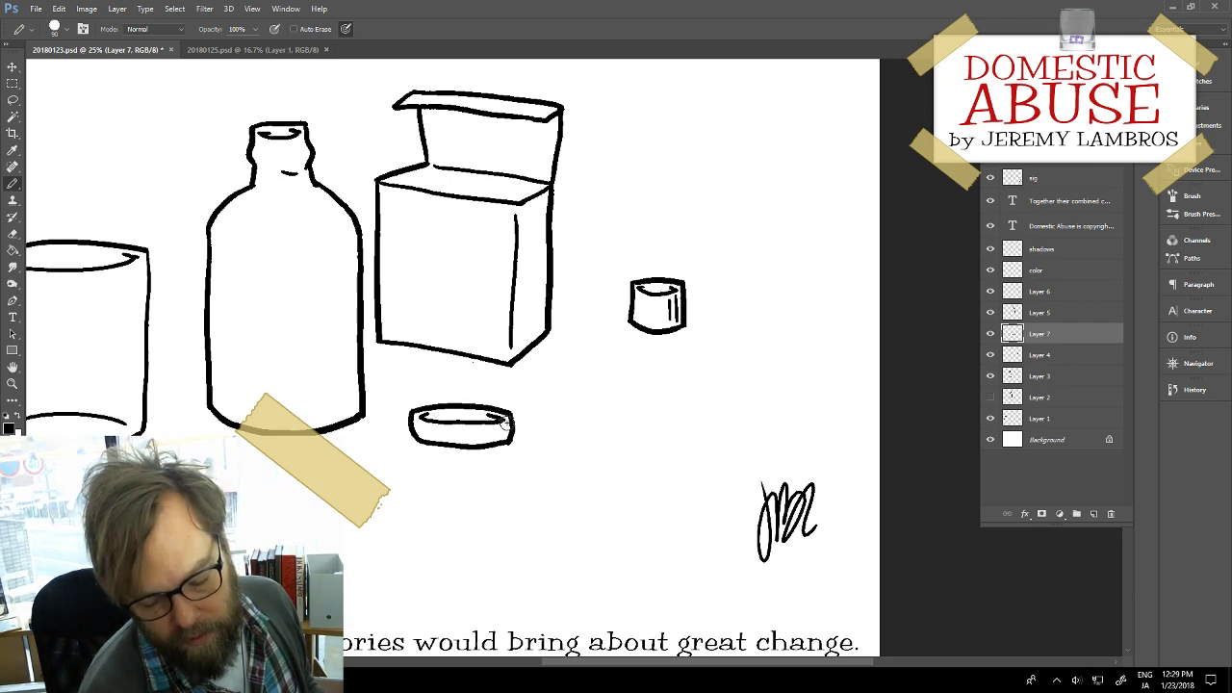
Step: Move the shallow cup below the bottle and scale it to about 70.5% width and 111% height
{"action": "left_click_drag", "start_coordinate": [492, 470], "coordinate": [350, 531]}
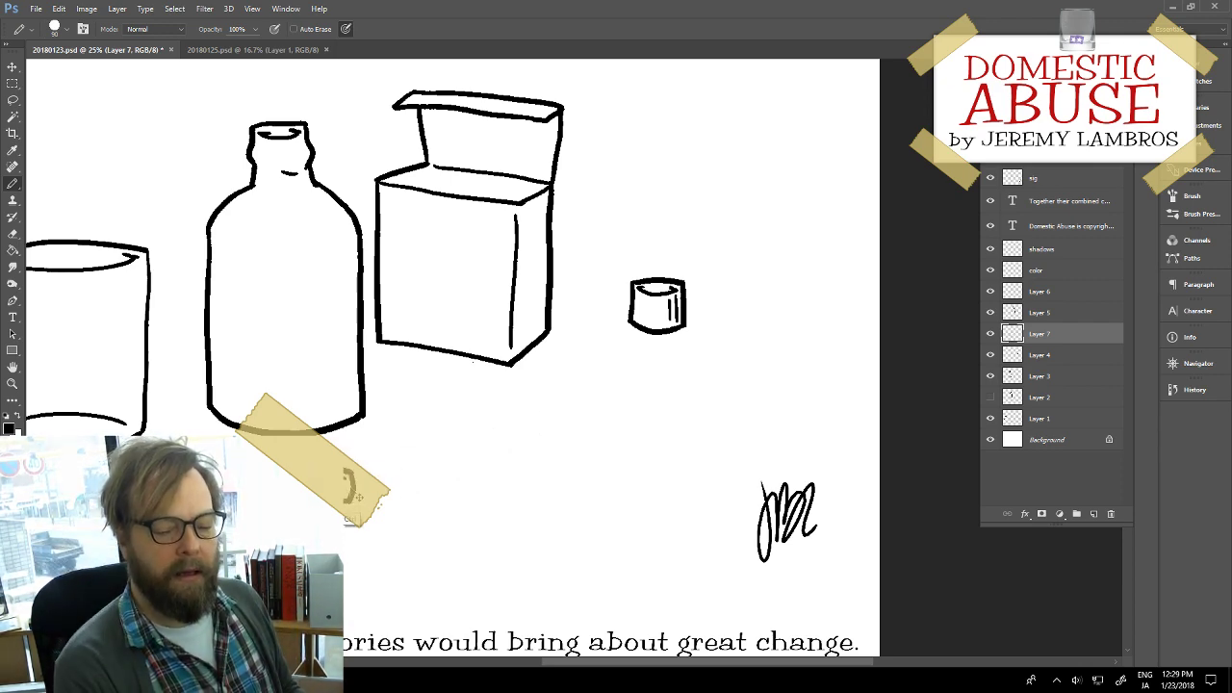
{"action": "key", "text": "ctrl+t"}
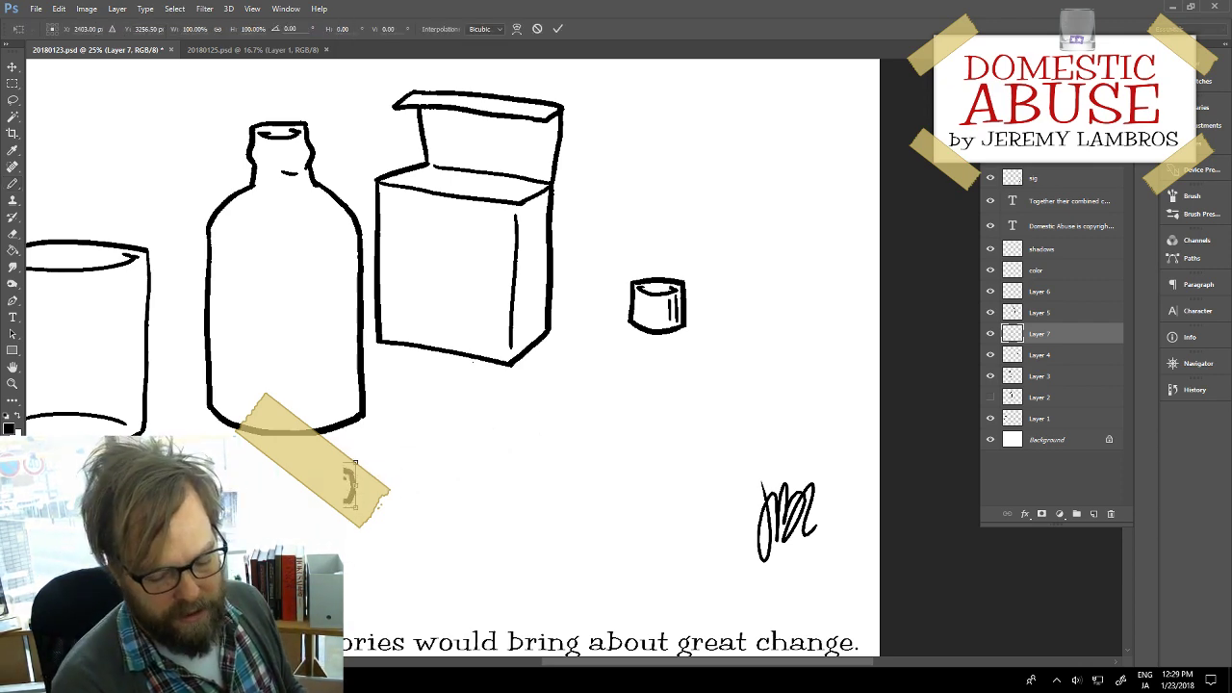
{"action": "left_click_drag", "start_coordinate": [354, 463], "coordinate": [349, 462]}
{"action": "left_click_drag", "start_coordinate": [341, 512], "coordinate": [342, 520]}
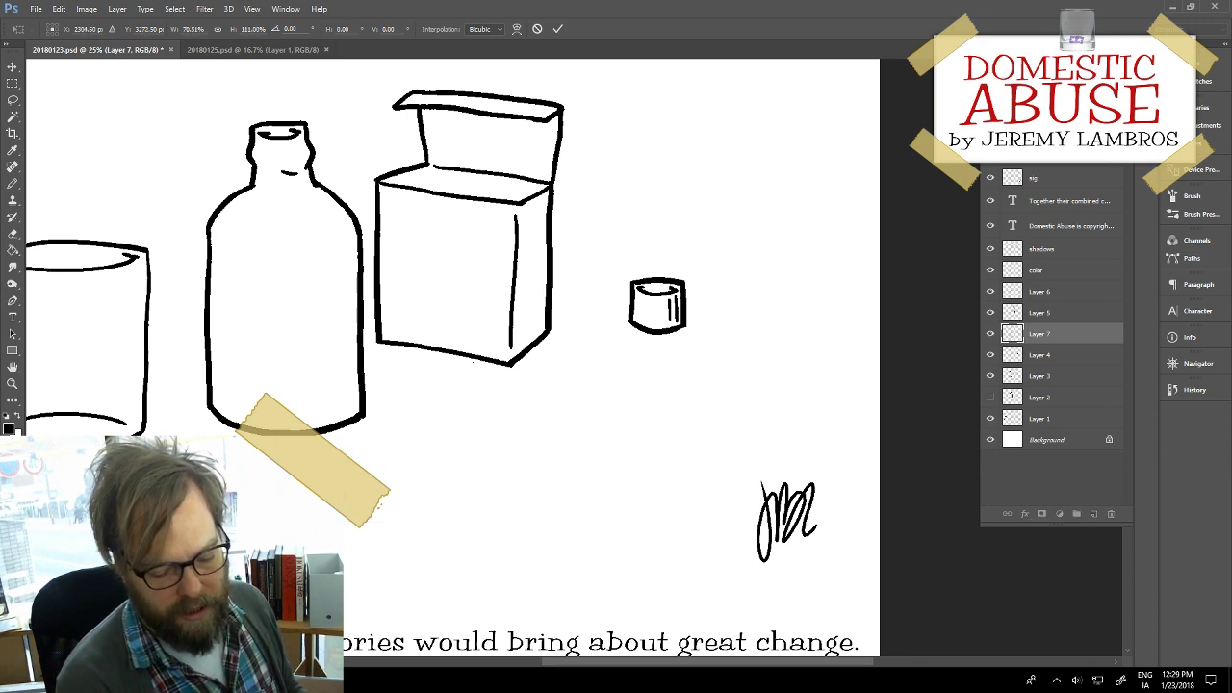
{"action": "key", "text": "Return"}
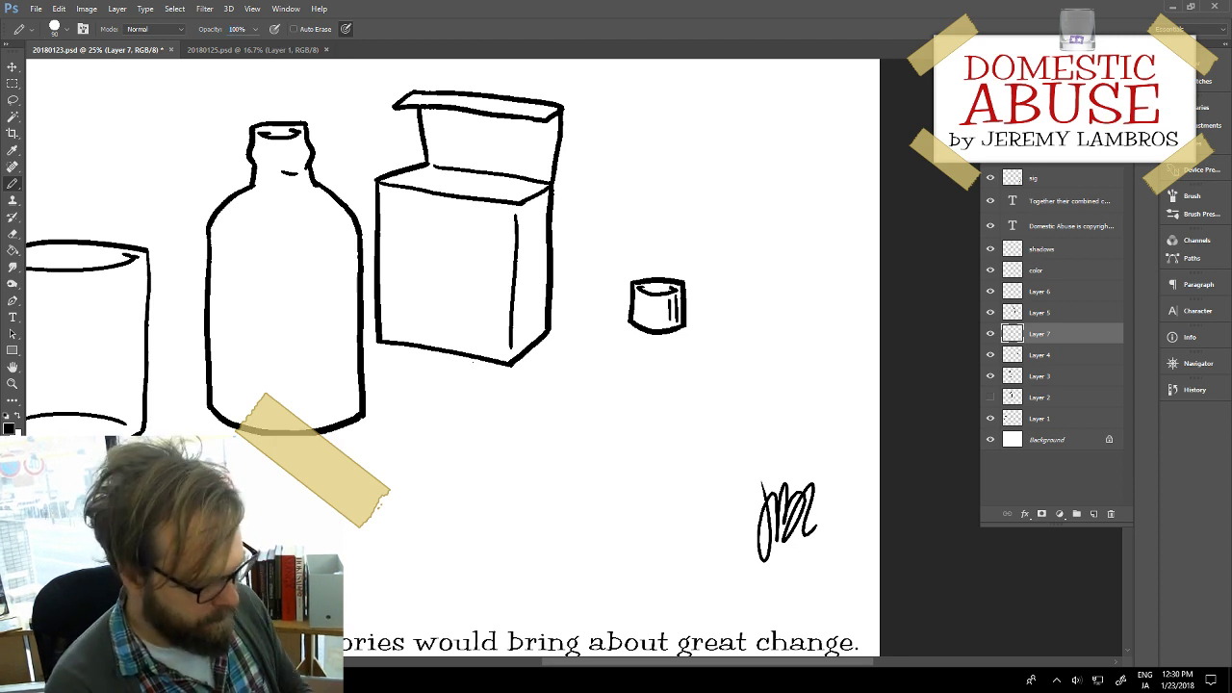
Step: Transform the shallow cup again to about 94% width and 105% height, rotating it about -5.6°
{"action": "key", "text": "ctrl+t"}
{"action": "left_click_drag", "start_coordinate": [326, 520], "coordinate": [320, 522]}
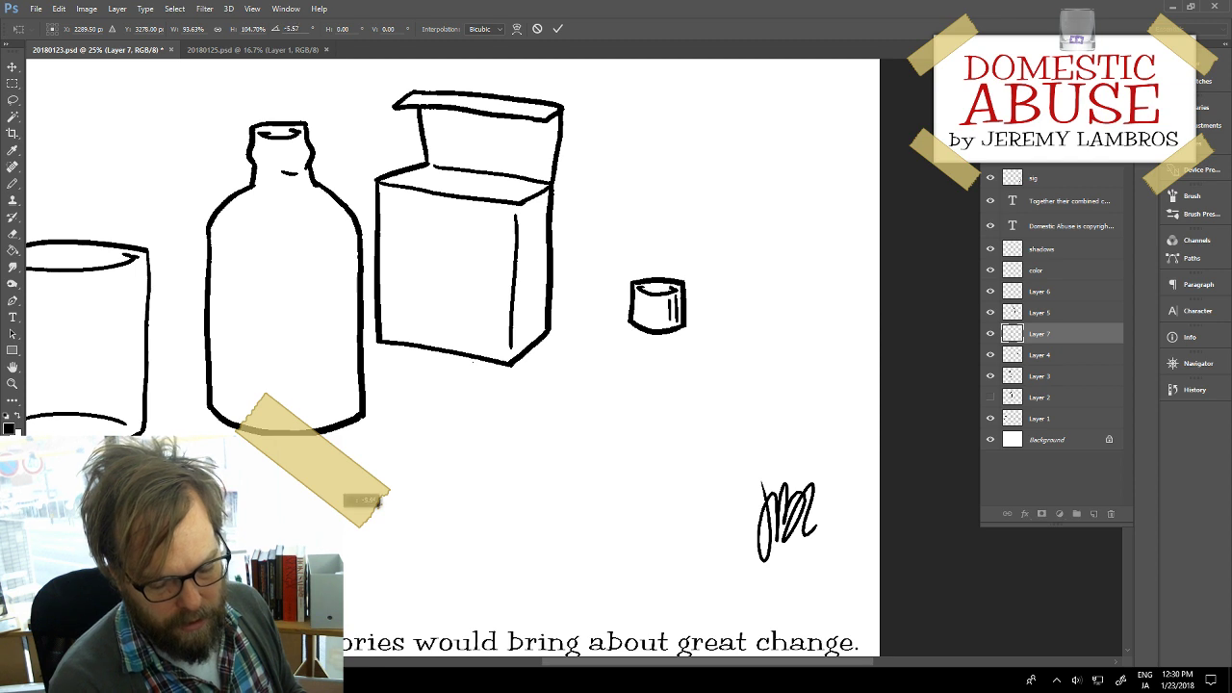
{"action": "key", "text": "Return"}
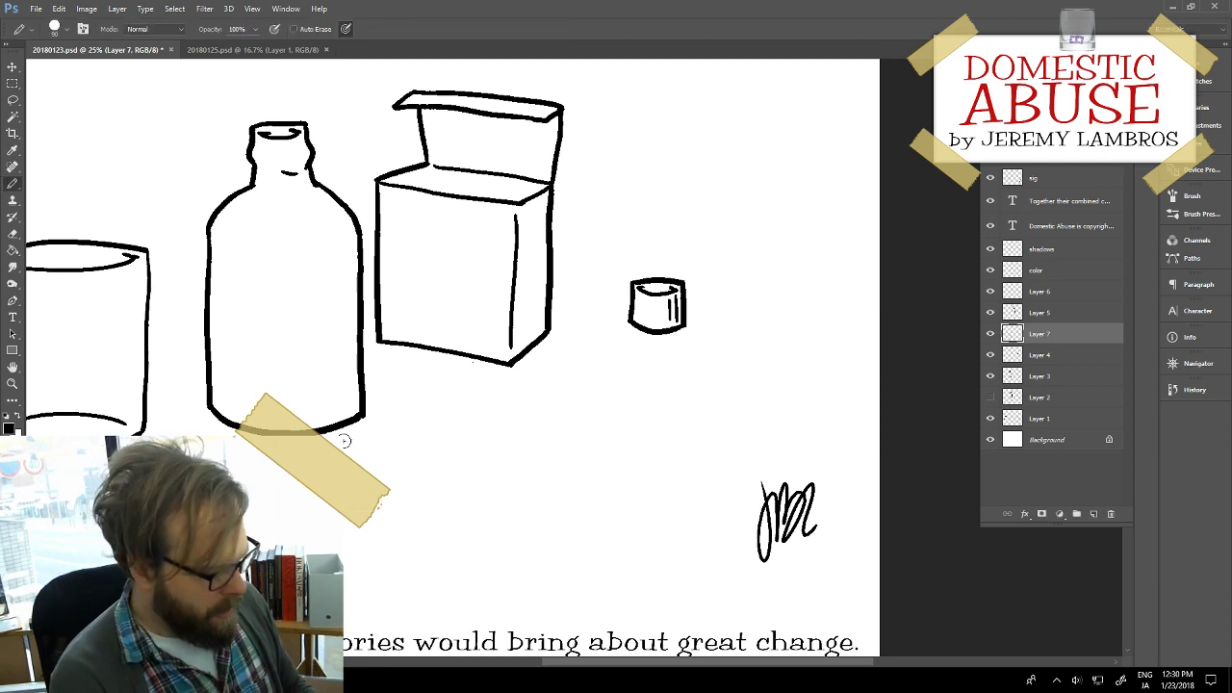
Step: Try the shallow cup in the clear area below the box and undo the move
{"action": "key", "text": "e"}
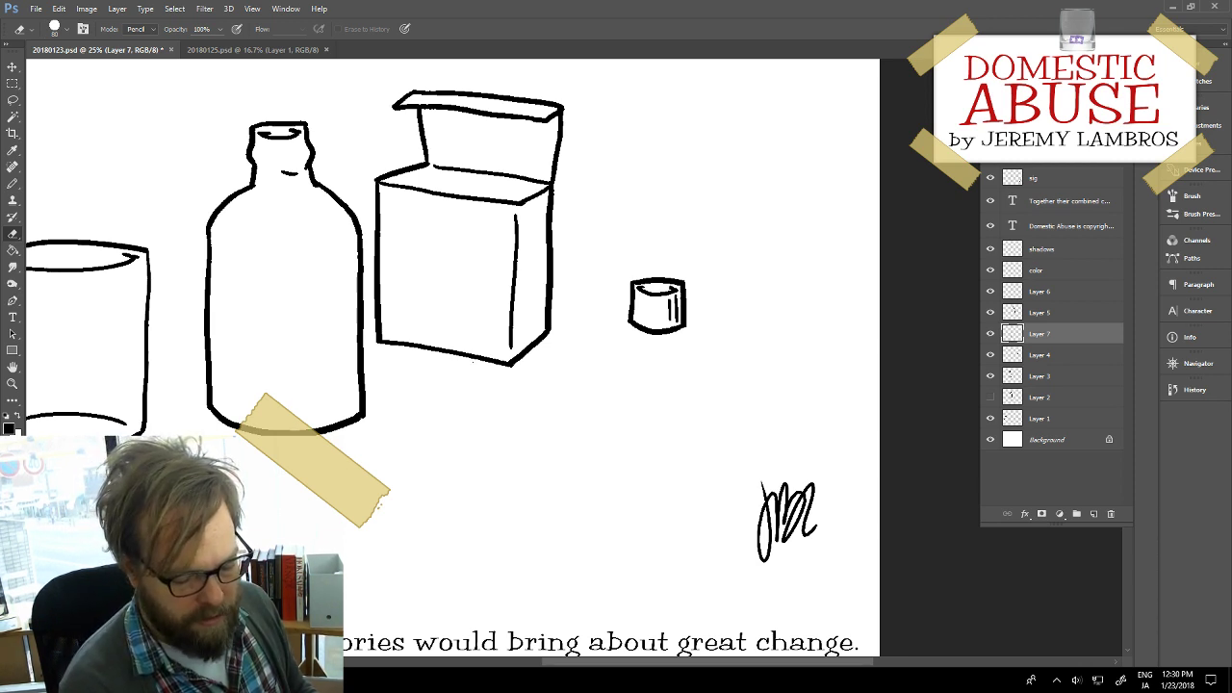
{"action": "key", "text": "b"}
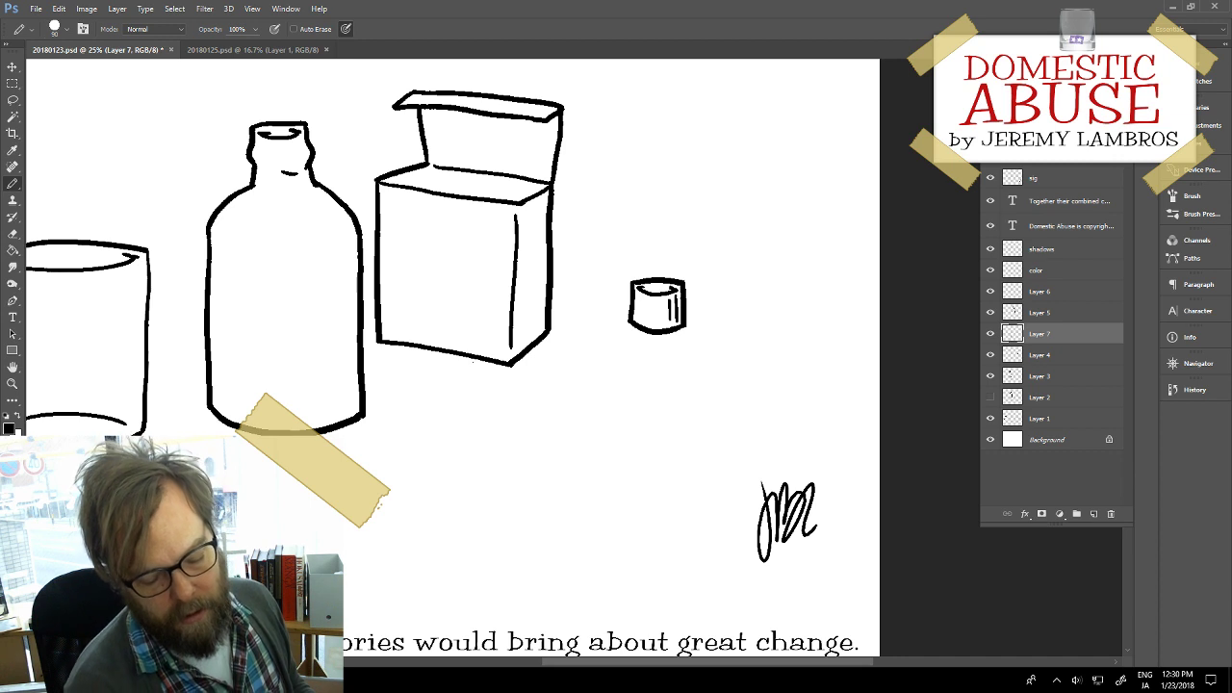
{"action": "mouse_move", "coordinate": [308, 558]}
{"action": "left_mouse_down"}
{"action": "mouse_move", "coordinate": [479, 409]}
{"action": "mouse_move", "coordinate": [451, 428]}
{"action": "left_mouse_up"}
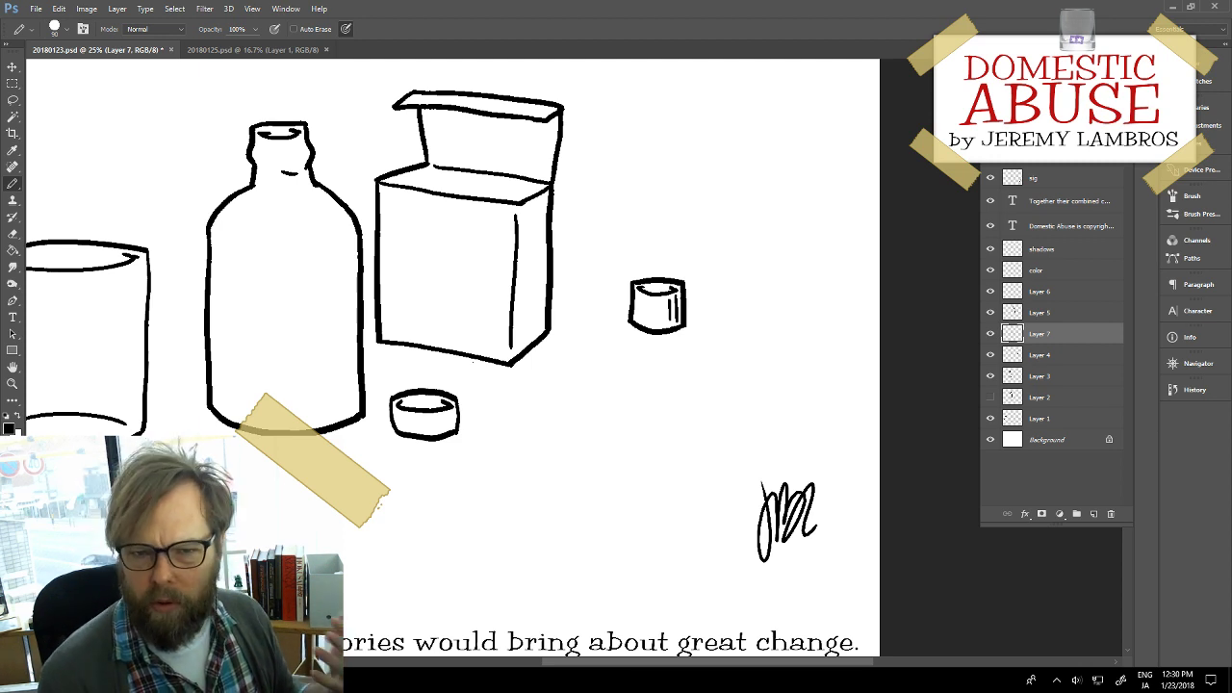
{"action": "key", "text": "ctrl+z"}
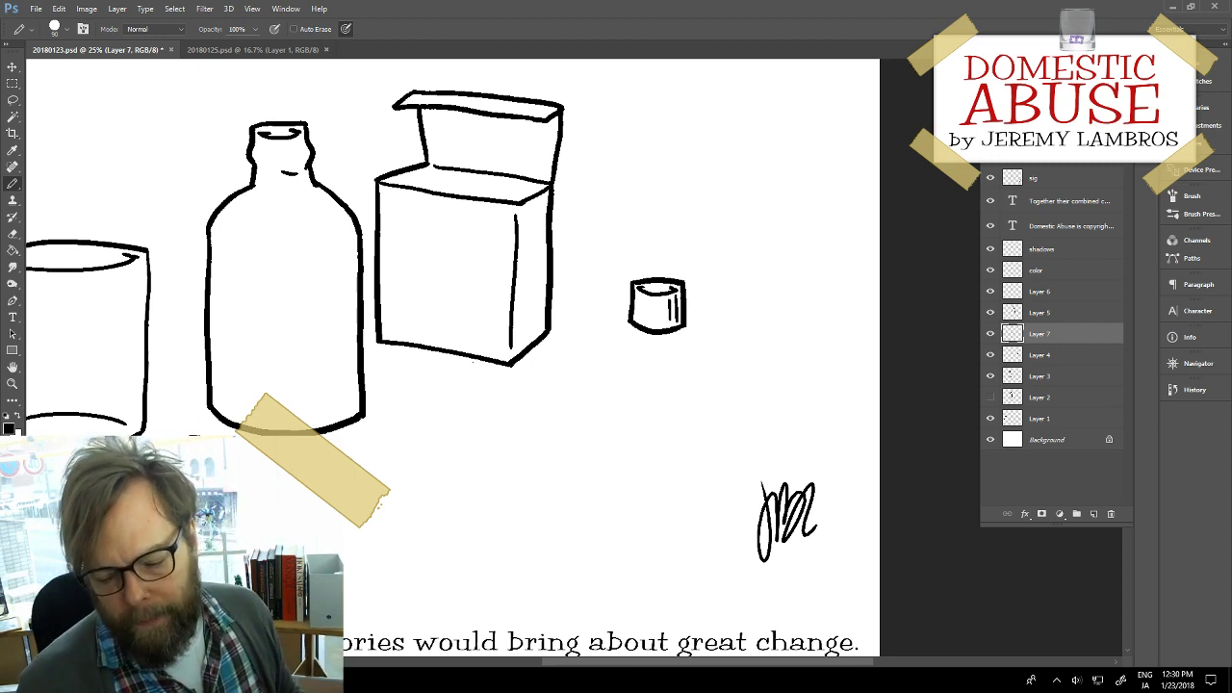
Step: Add a new layer and draw a paper bag's tapered sides and angled base to the right of the box
{"action": "left_click", "coordinate": [1093, 514]}
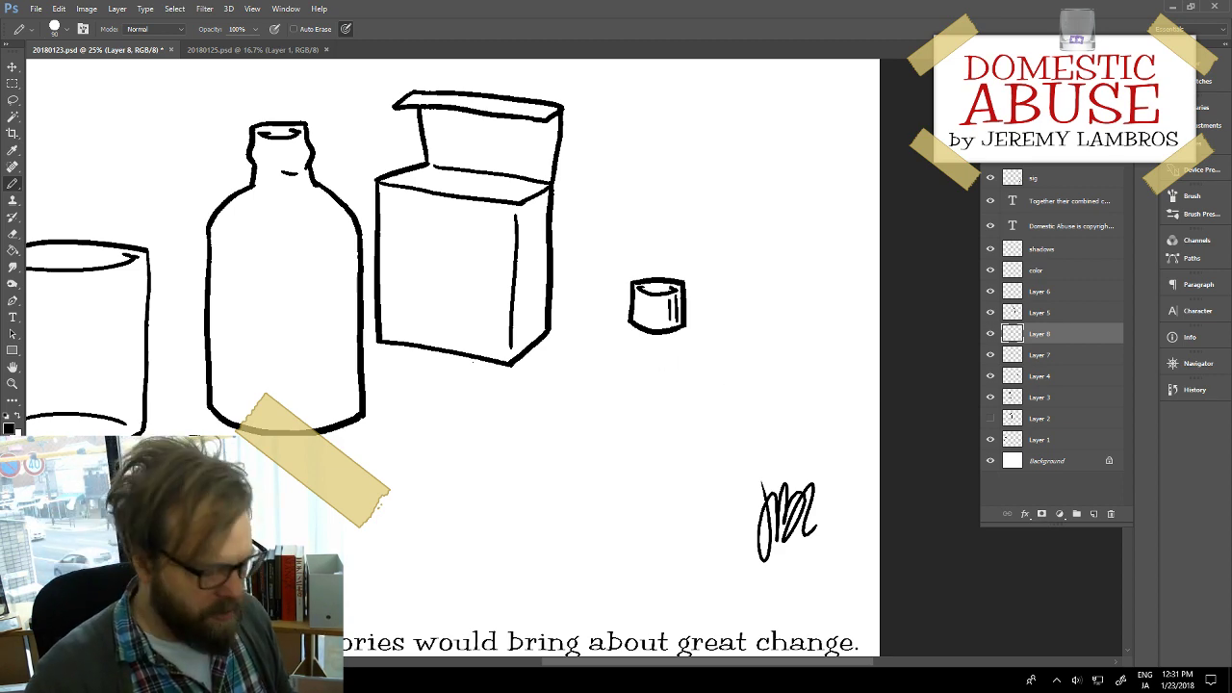
{"action": "scroll", "coordinate": [595, 151], "scroll_direction": "right", "scroll_amount": 5}
{"action": "scroll", "coordinate": [595, 151], "scroll_direction": "up", "scroll_amount": 4}
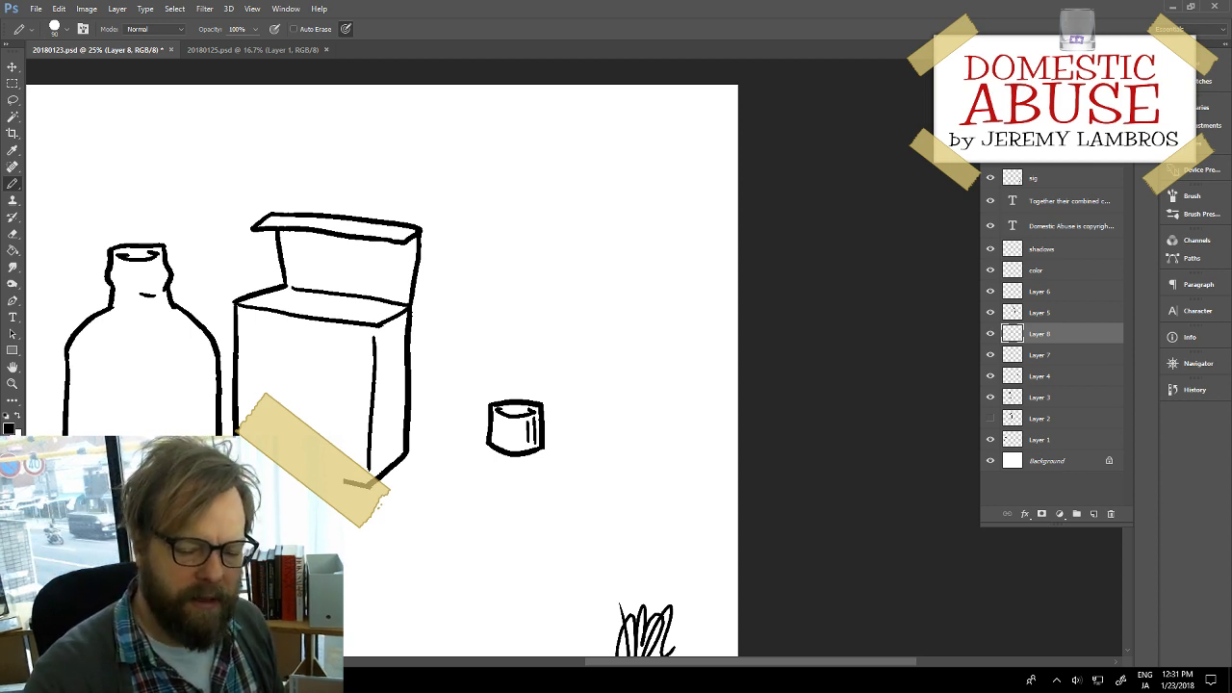
{"action": "left_click_drag", "start_coordinate": [513, 160], "coordinate": [504, 342]}
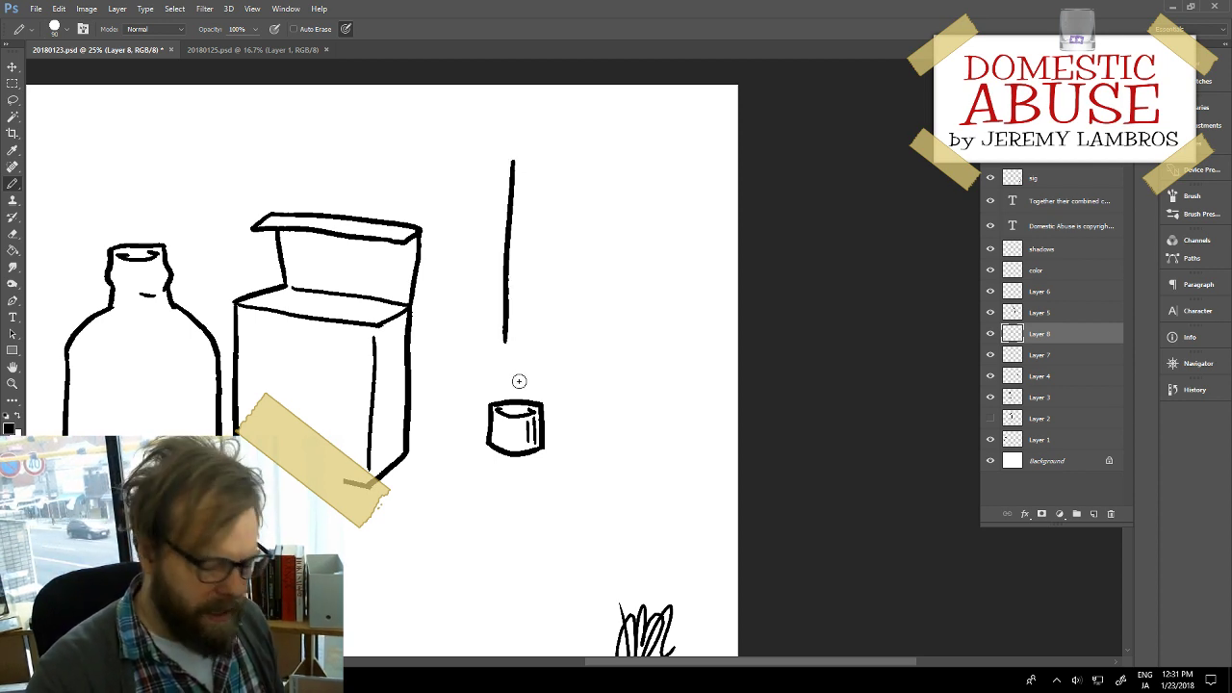
{"action": "key", "text": "ctrl+z"}
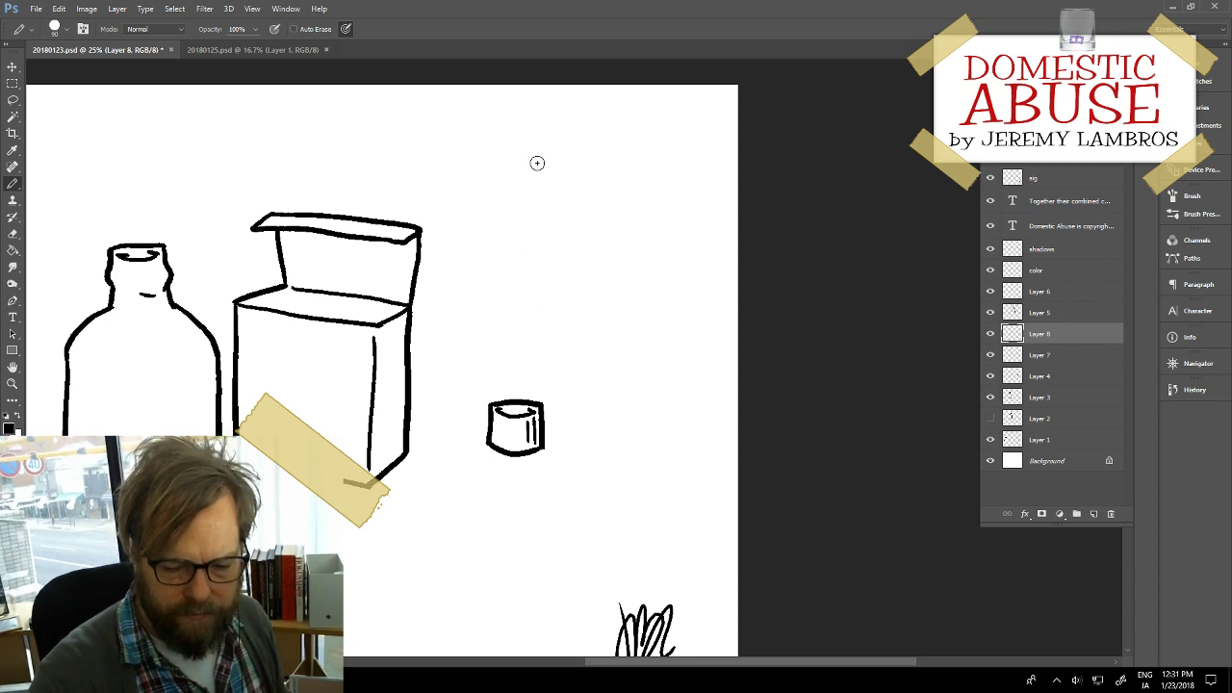
{"action": "mouse_move", "coordinate": [536, 164]}
{"action": "left_mouse_down"}
{"action": "mouse_move", "coordinate": [510, 344]}
{"action": "mouse_move", "coordinate": [673, 369]}
{"action": "left_mouse_up"}
{"action": "mouse_move", "coordinate": [664, 164]}
{"action": "left_mouse_down"}
{"action": "mouse_move", "coordinate": [693, 348]}
{"action": "mouse_move", "coordinate": [655, 375]}
{"action": "left_mouse_up"}
{"action": "key", "text": "z"}
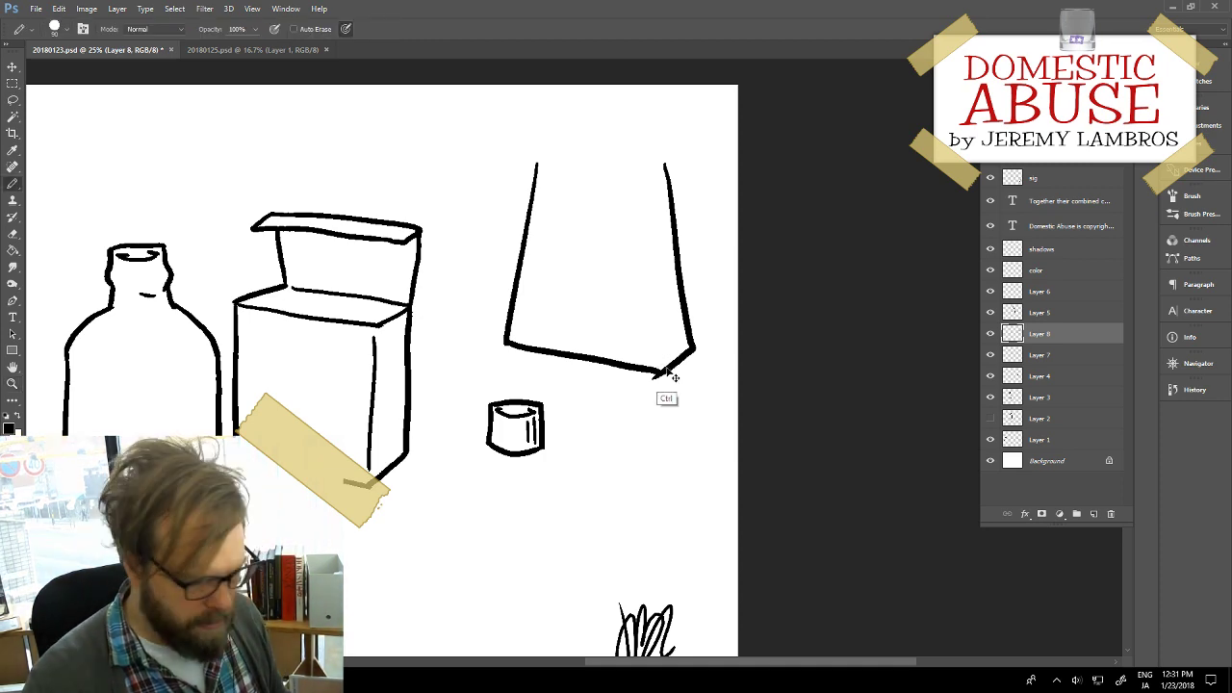
Step: Clean up the line overrun where the paper bag's front and side base edges meet
{"action": "key", "text": "ctrl+z"}
{"action": "key", "text": "ctrl+z"}
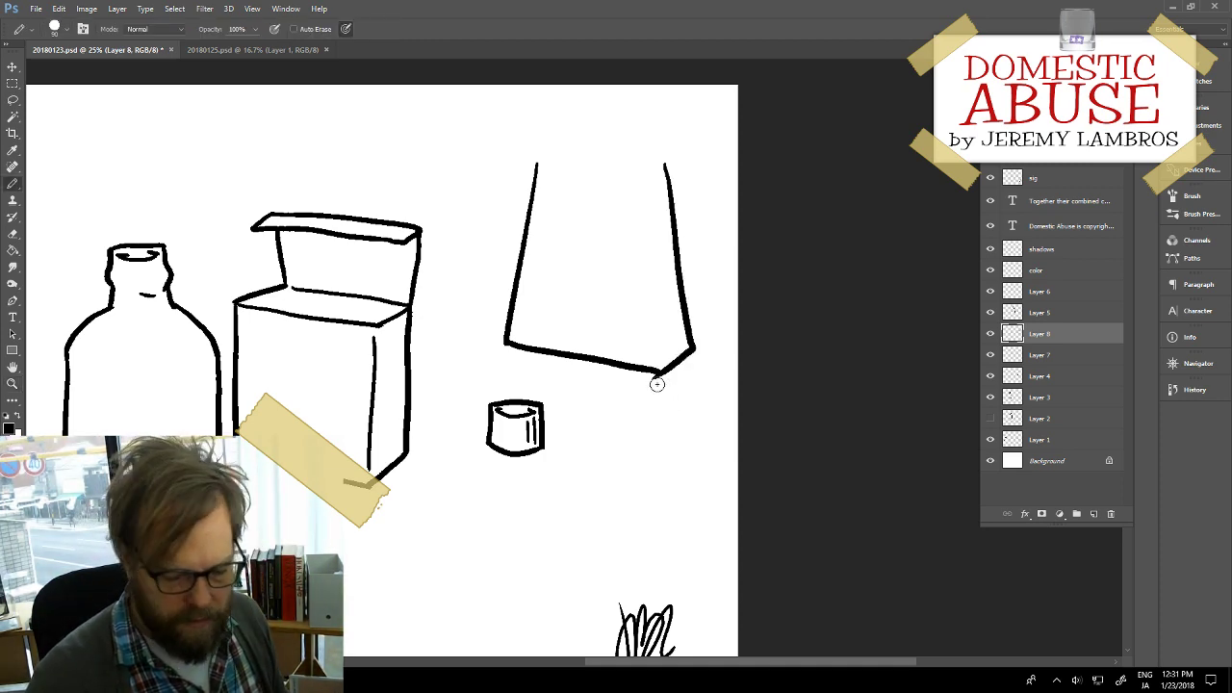
{"action": "key", "text": "e"}
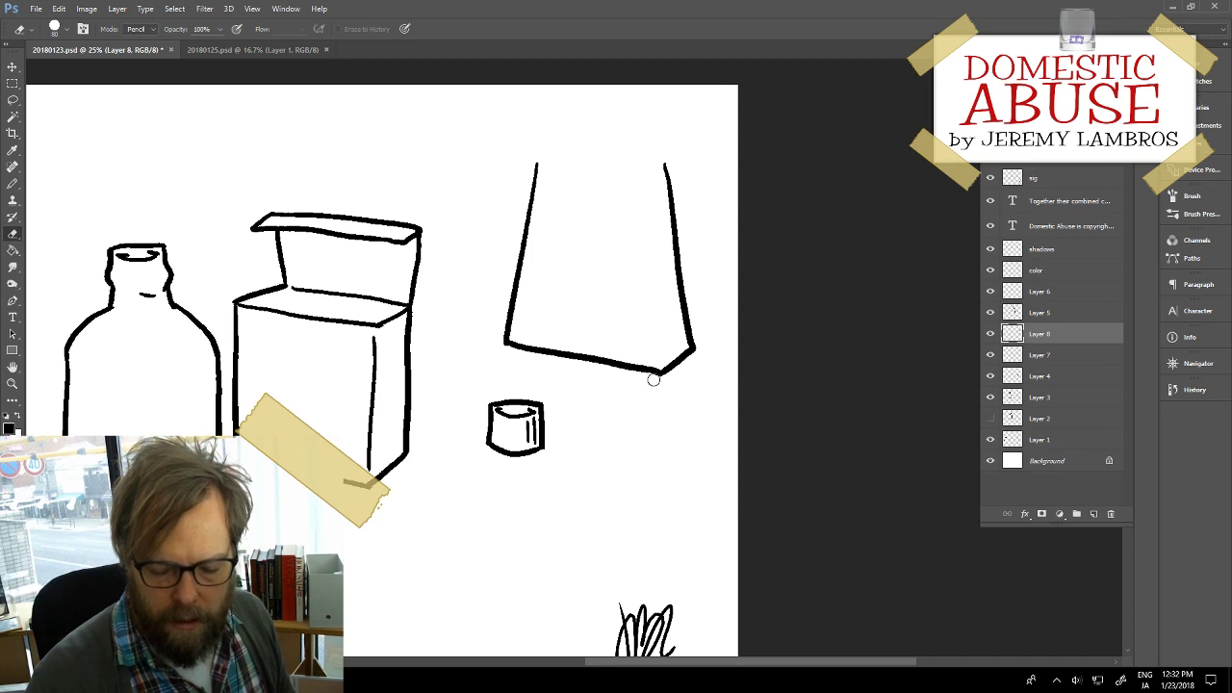
Step: Draw the paper bag's vertical side-panel edge, a center fold line beside it and a triangular crease at its base
{"action": "key", "text": "b"}
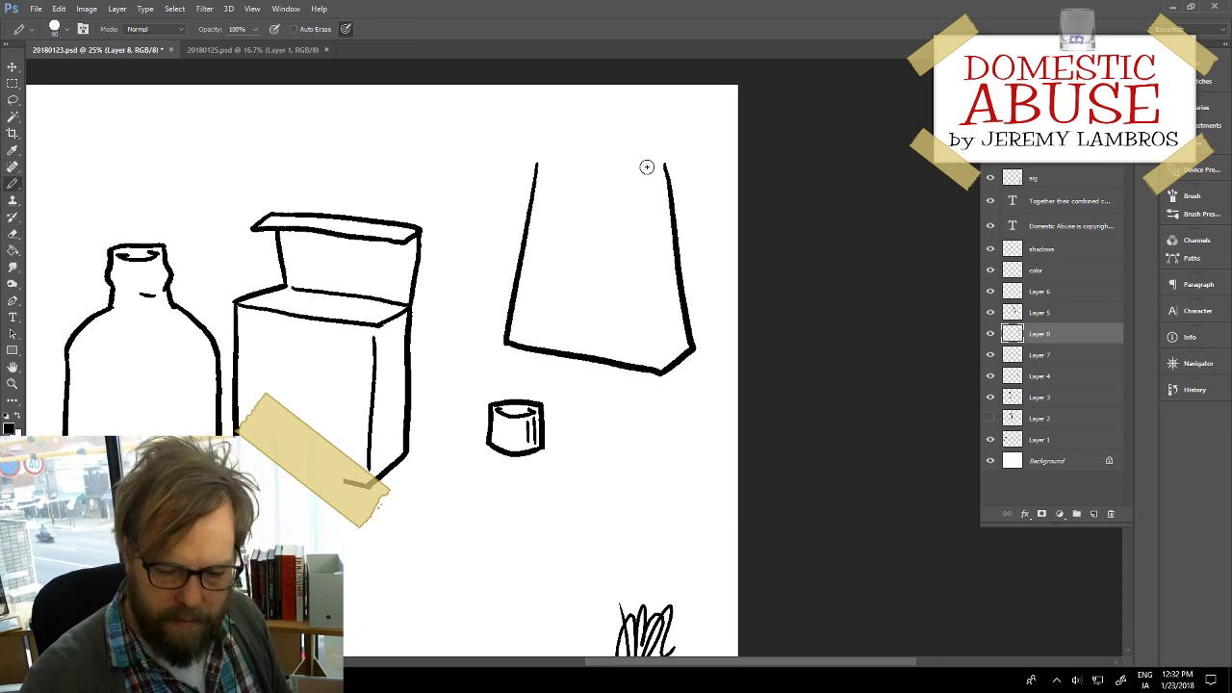
{"action": "left_click_drag", "start_coordinate": [645, 165], "coordinate": [659, 349]}
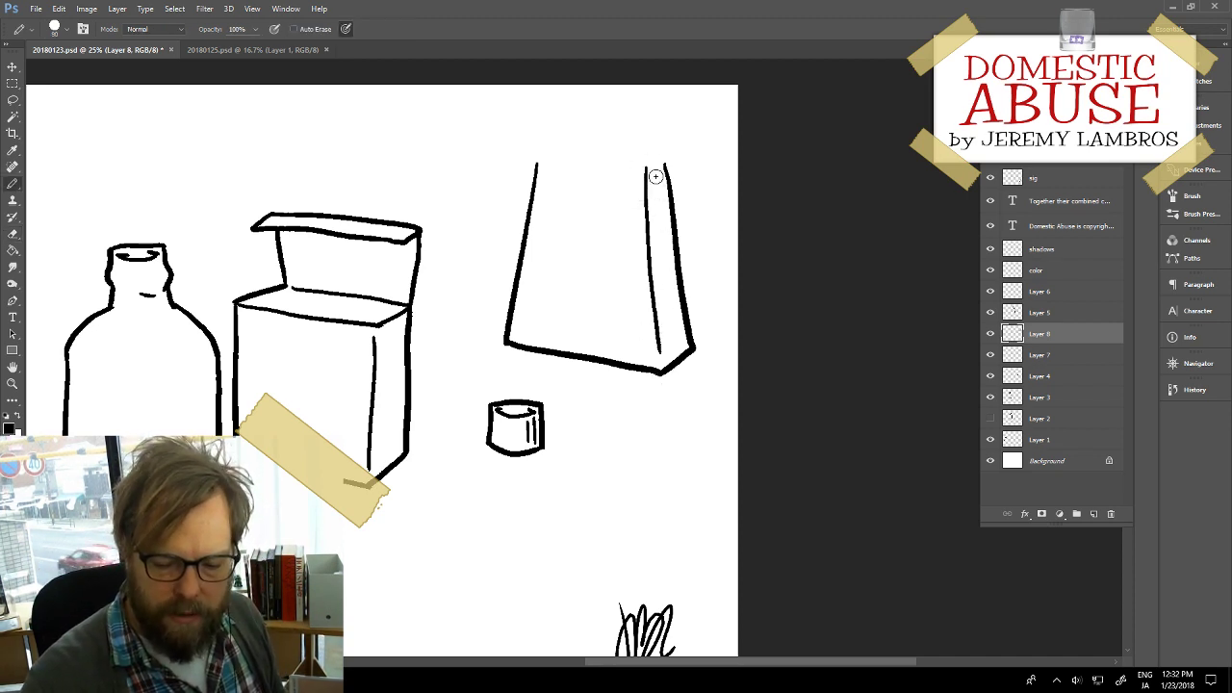
{"action": "left_click_drag", "start_coordinate": [658, 167], "coordinate": [668, 327]}
{"action": "key", "text": "ctrl+z"}
{"action": "left_click_drag", "start_coordinate": [657, 165], "coordinate": [670, 341]}
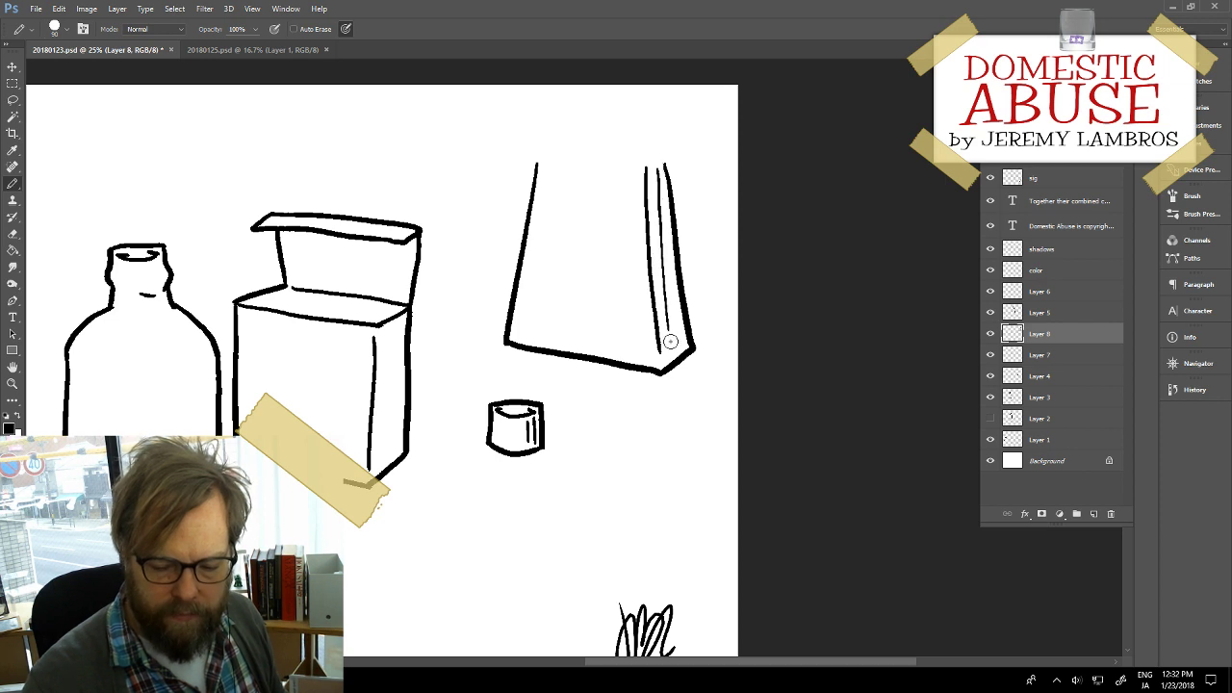
{"action": "key", "text": "ctrl+z"}
{"action": "mouse_move", "coordinate": [656, 171]}
{"action": "left_mouse_down"}
{"action": "mouse_move", "coordinate": [666, 358]}
{"action": "mouse_move", "coordinate": [689, 347]}
{"action": "left_mouse_up"}
{"action": "key", "text": "ctrl+z"}
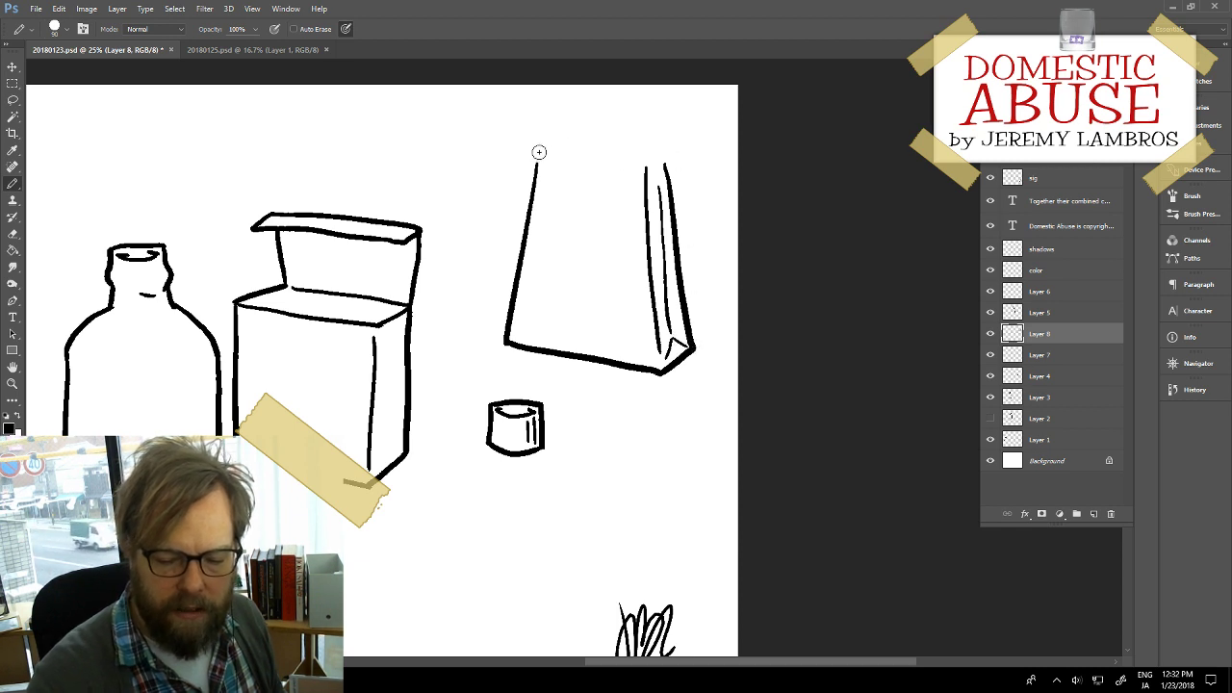
Step: Draw the folded-over flap across the top of the paper bag, with short creases at its right end
{"action": "left_click_drag", "start_coordinate": [536, 162], "coordinate": [578, 165]}
{"action": "key", "text": "ctrl+z"}
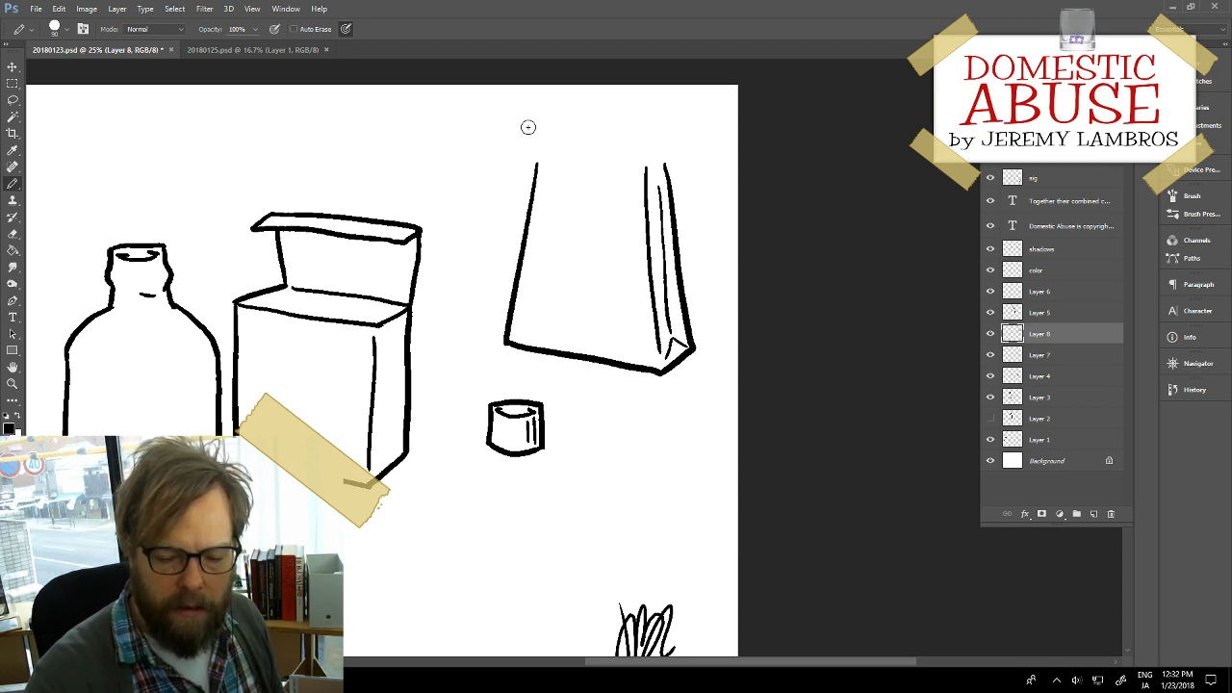
{"action": "mouse_move", "coordinate": [530, 124]}
{"action": "left_mouse_down"}
{"action": "mouse_move", "coordinate": [553, 164]}
{"action": "mouse_move", "coordinate": [587, 167]}
{"action": "left_mouse_up"}
{"action": "left_click_drag", "start_coordinate": [530, 124], "coordinate": [676, 133]}
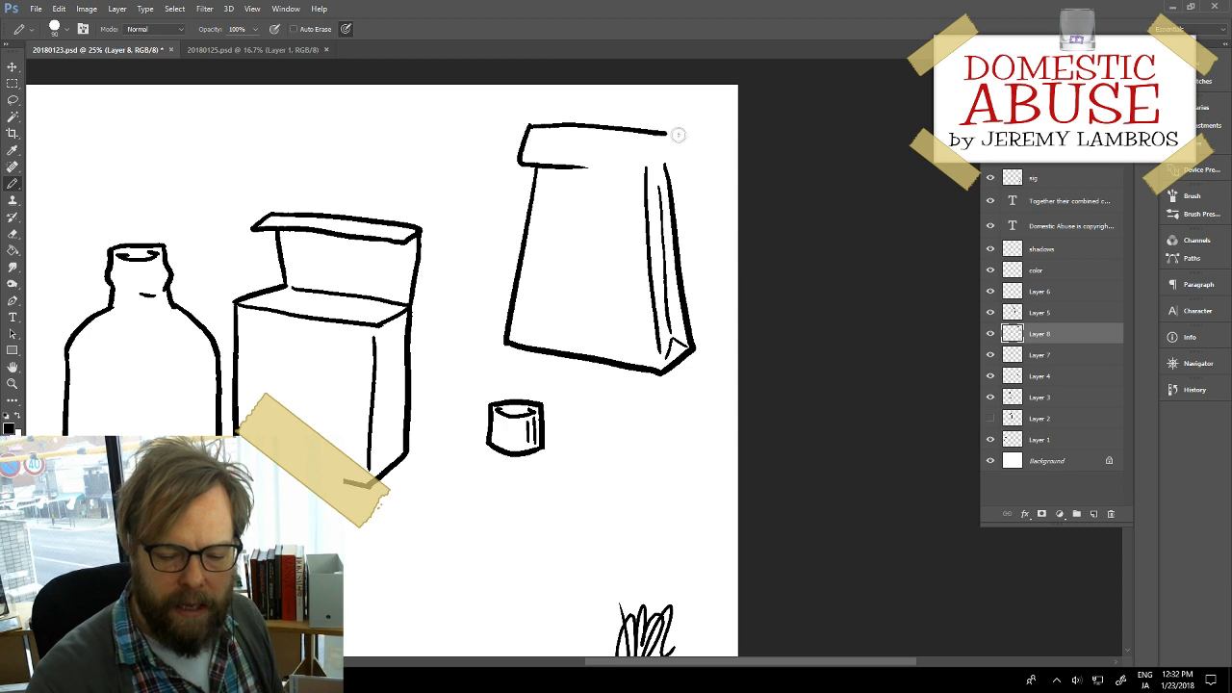
{"action": "key", "text": "ctrl+z"}
{"action": "left_click_drag", "start_coordinate": [528, 125], "coordinate": [680, 130]}
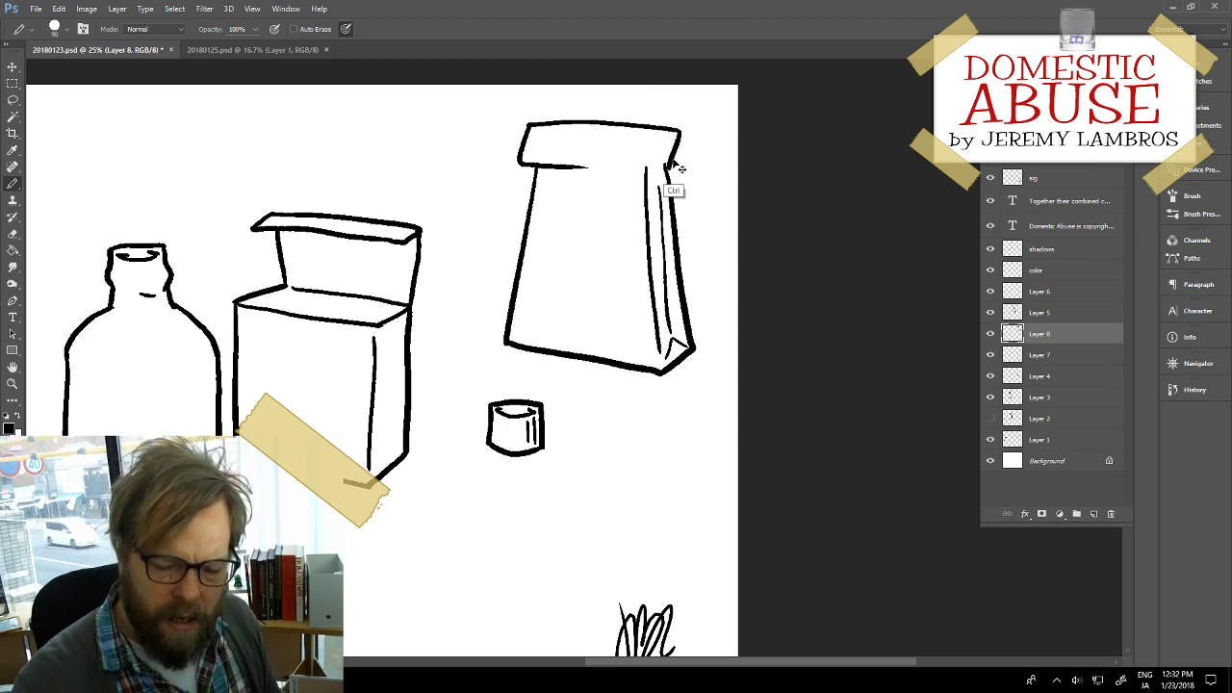
{"action": "mouse_move", "coordinate": [668, 151]}
{"action": "left_mouse_down"}
{"action": "mouse_move", "coordinate": [685, 119]}
{"action": "mouse_move", "coordinate": [648, 156]}
{"action": "mouse_move", "coordinate": [660, 141]}
{"action": "mouse_move", "coordinate": [654, 197]}
{"action": "mouse_move", "coordinate": [666, 135]}
{"action": "left_mouse_up"}
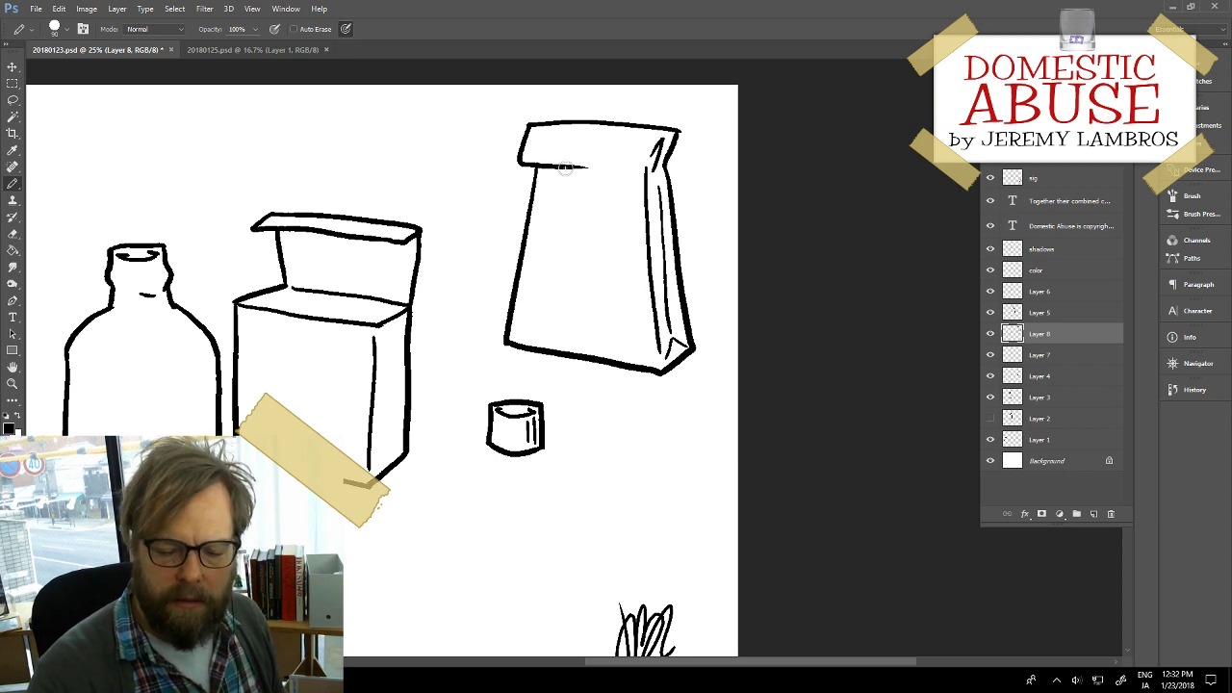
Step: Extend the flap's lower edge to the bag's side-panel line and move the bag slightly left
{"action": "left_click_drag", "start_coordinate": [570, 171], "coordinate": [635, 169]}
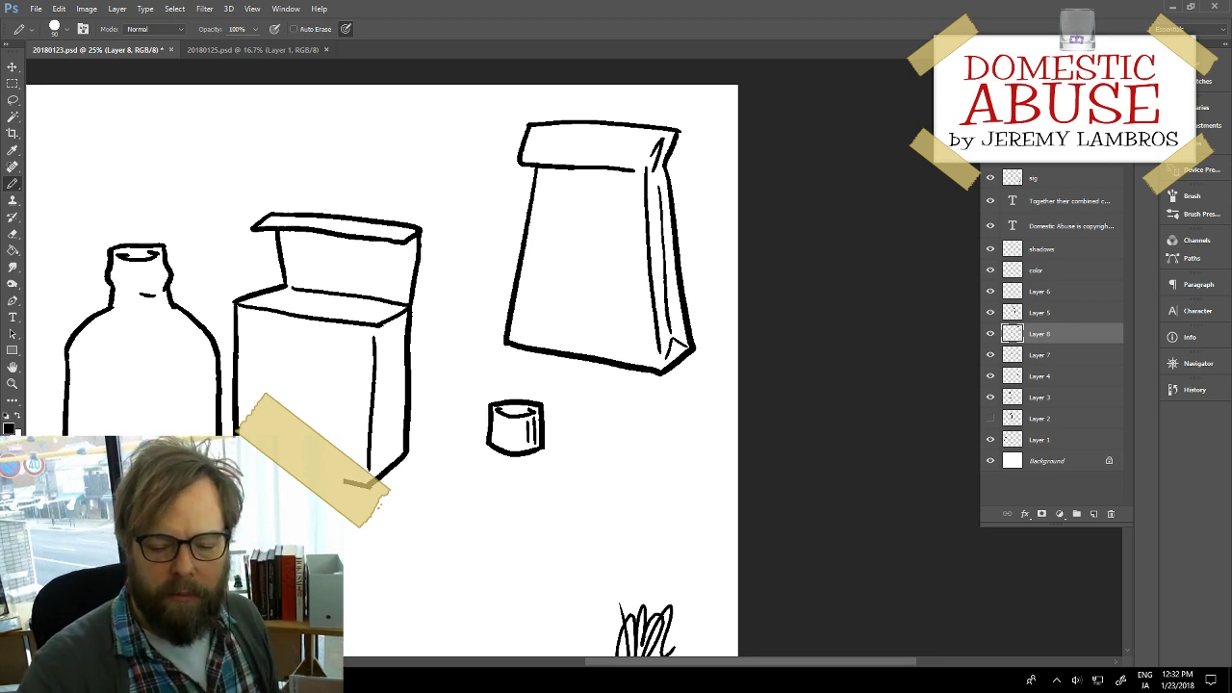
{"action": "key", "text": "e"}
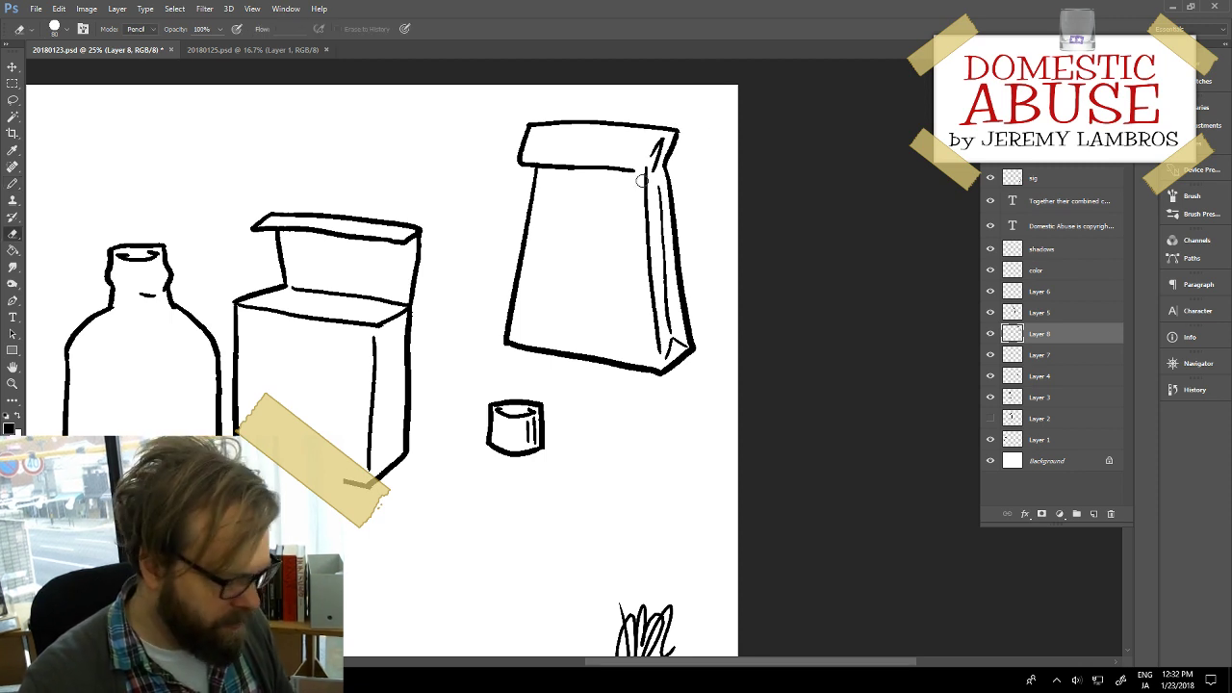
{"action": "key", "text": "b"}
{"action": "left_click_drag", "start_coordinate": [633, 171], "coordinate": [647, 171]}
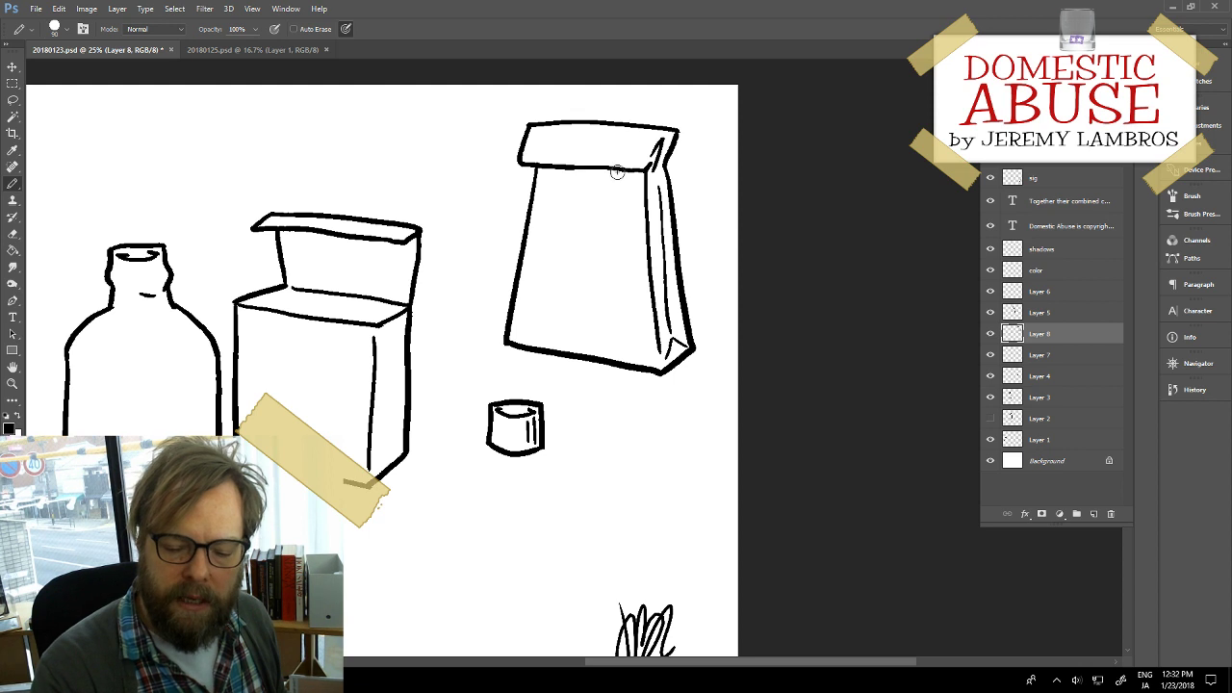
{"action": "left_click_drag", "start_coordinate": [677, 384], "coordinate": [631, 379]}
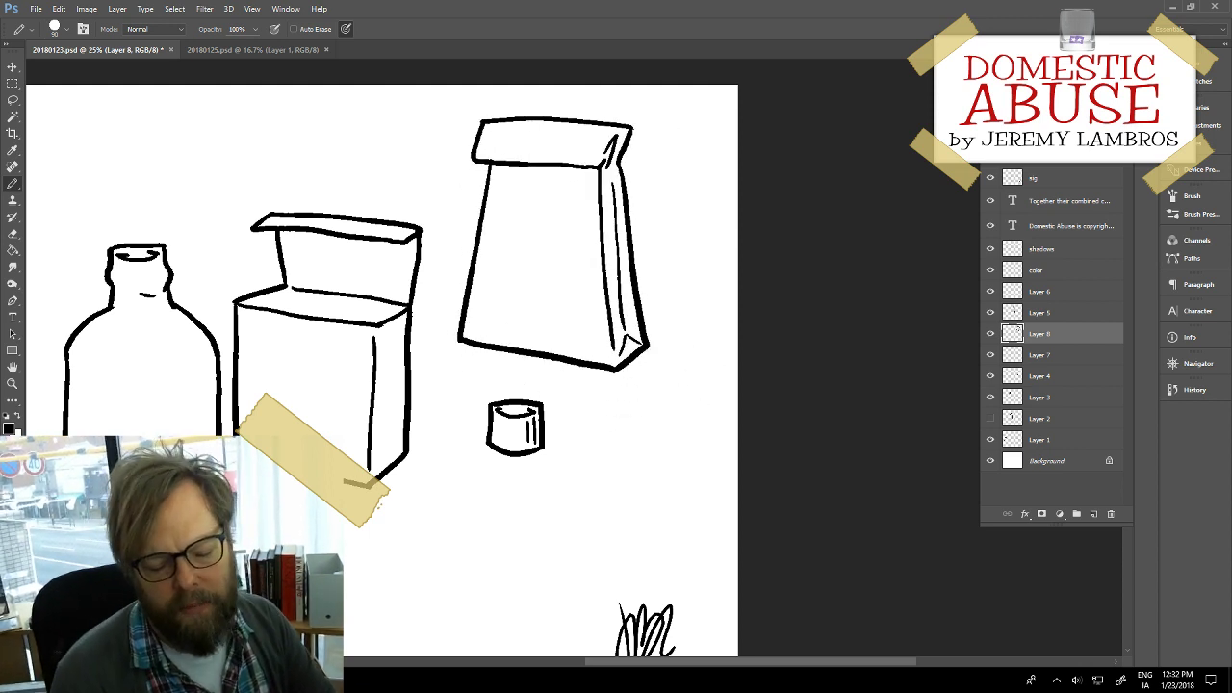
Step: Identify the box's layer by toggling layer visibility, select Layer 5 and draw a short vertical inner corner line in the box's opening
{"action": "left_click", "coordinate": [990, 376]}
{"action": "left_click", "coordinate": [991, 376]}
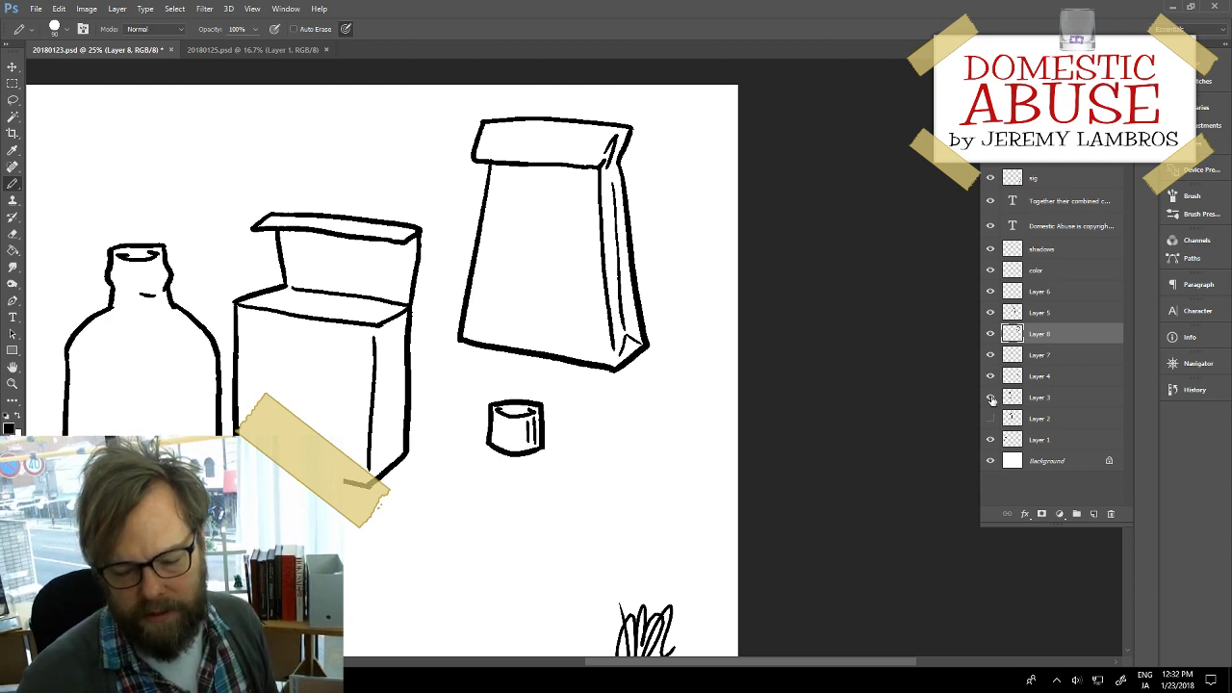
{"action": "left_click", "coordinate": [990, 398]}
{"action": "left_click", "coordinate": [990, 398]}
{"action": "left_click", "coordinate": [990, 313]}
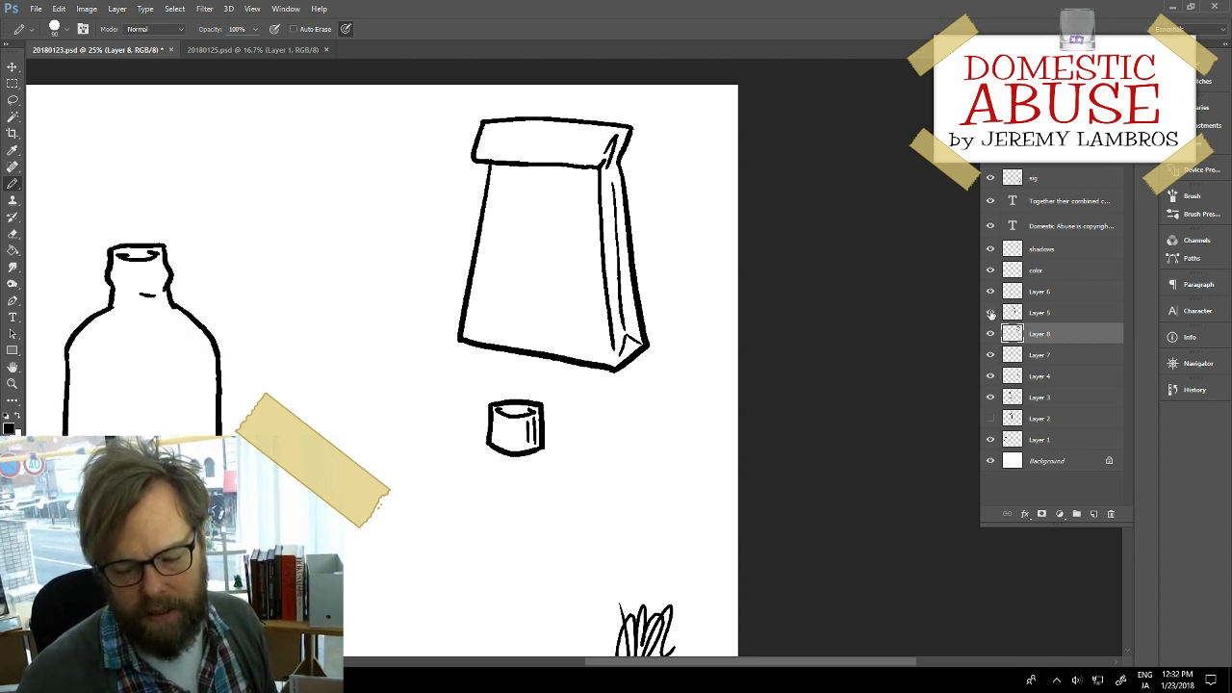
{"action": "left_click", "coordinate": [990, 312]}
{"action": "left_click", "coordinate": [1039, 313]}
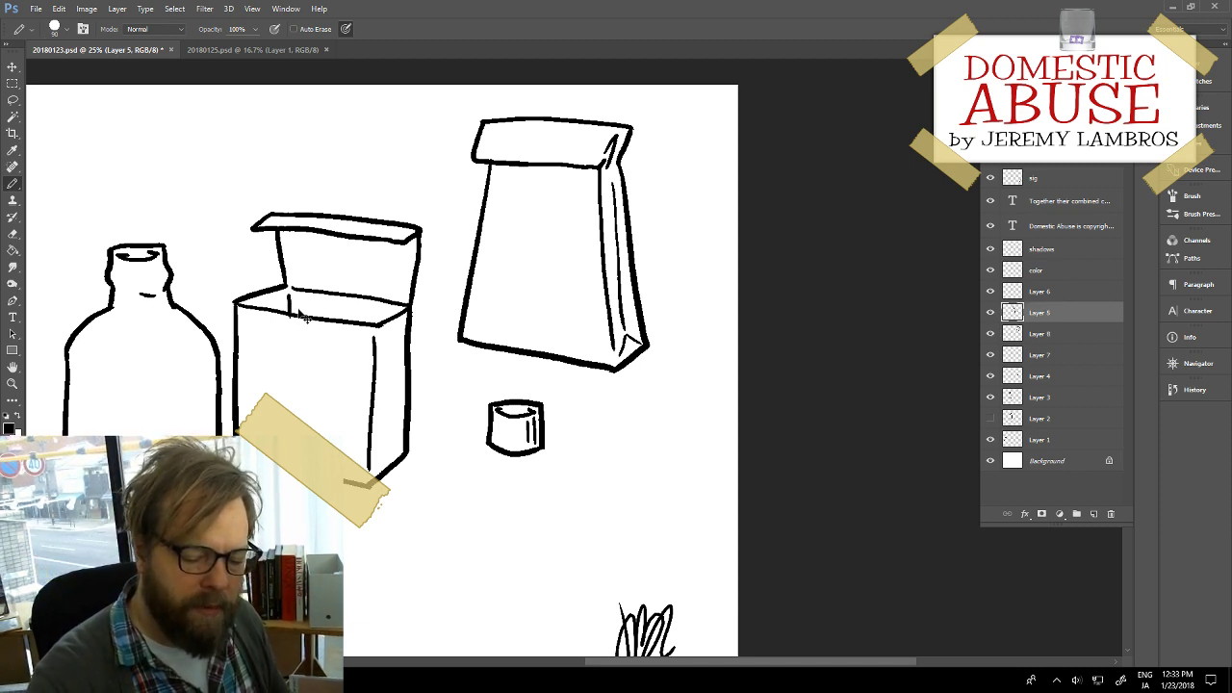
{"action": "left_click_drag", "start_coordinate": [290, 287], "coordinate": [290, 313]}
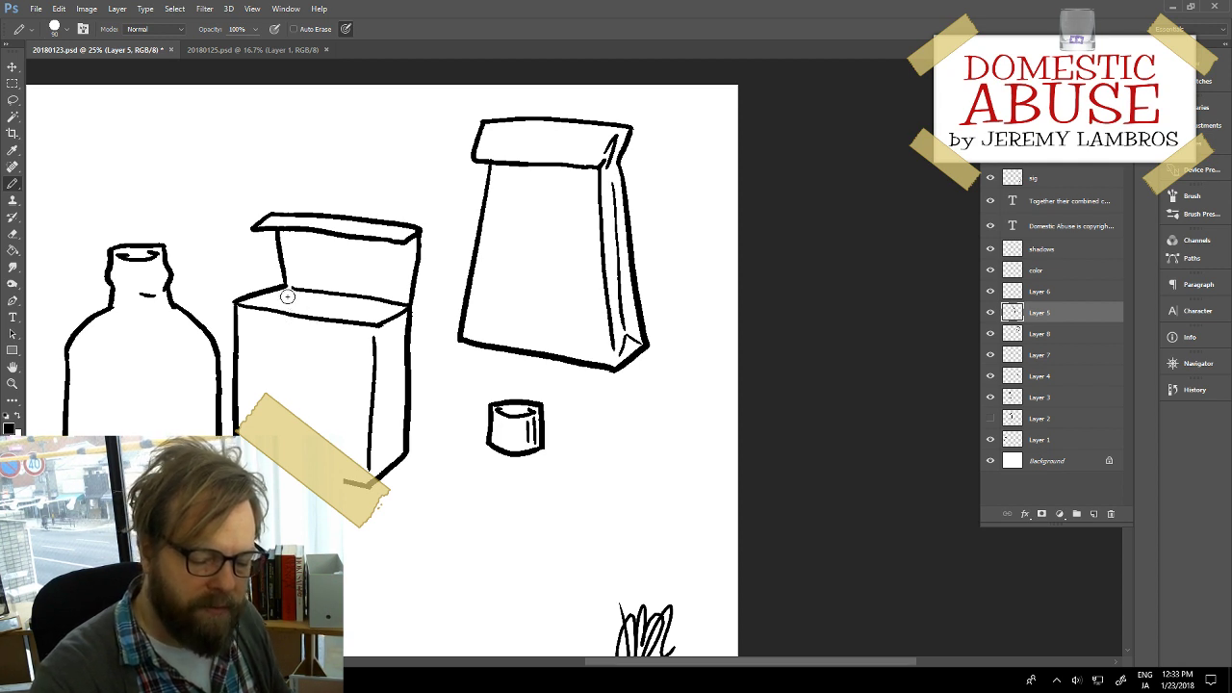
{"action": "left_click_drag", "start_coordinate": [286, 288], "coordinate": [287, 314]}
{"action": "key", "text": "ctrl+z"}
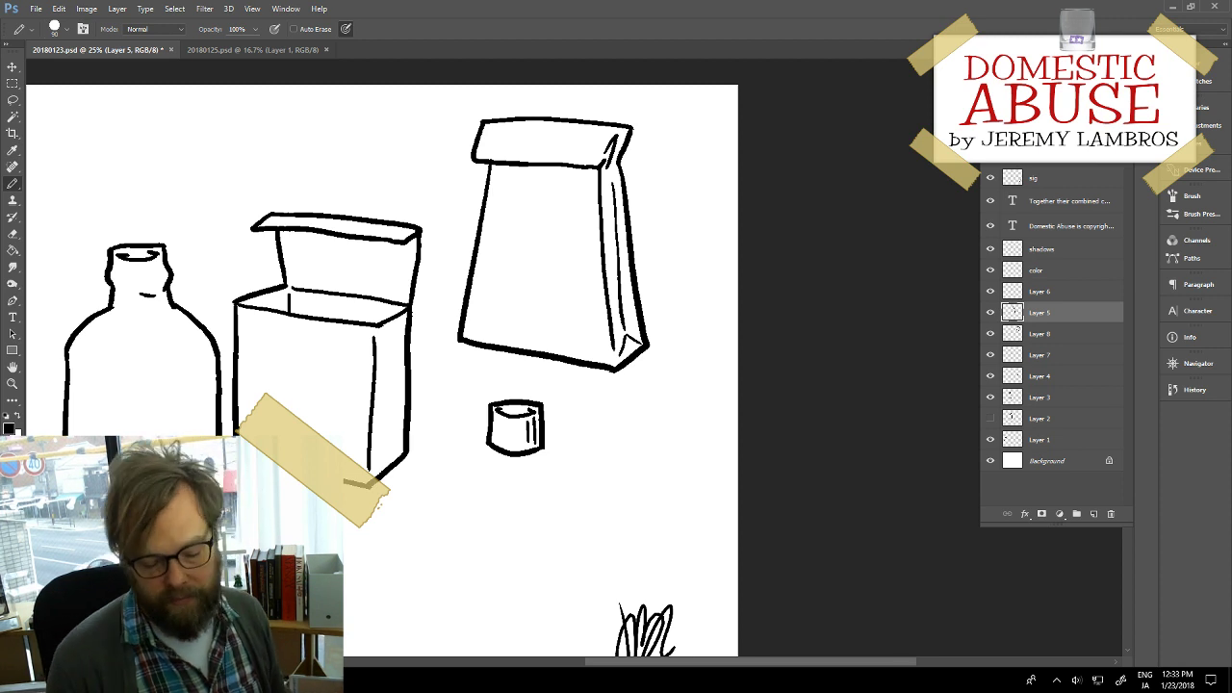
Step: Move the box up and slightly right, and add two new layers above Layer 5
{"action": "mouse_move", "coordinate": [389, 407]}
{"action": "left_mouse_down"}
{"action": "mouse_move", "coordinate": [412, 302]}
{"action": "mouse_move", "coordinate": [398, 330]}
{"action": "left_mouse_up"}
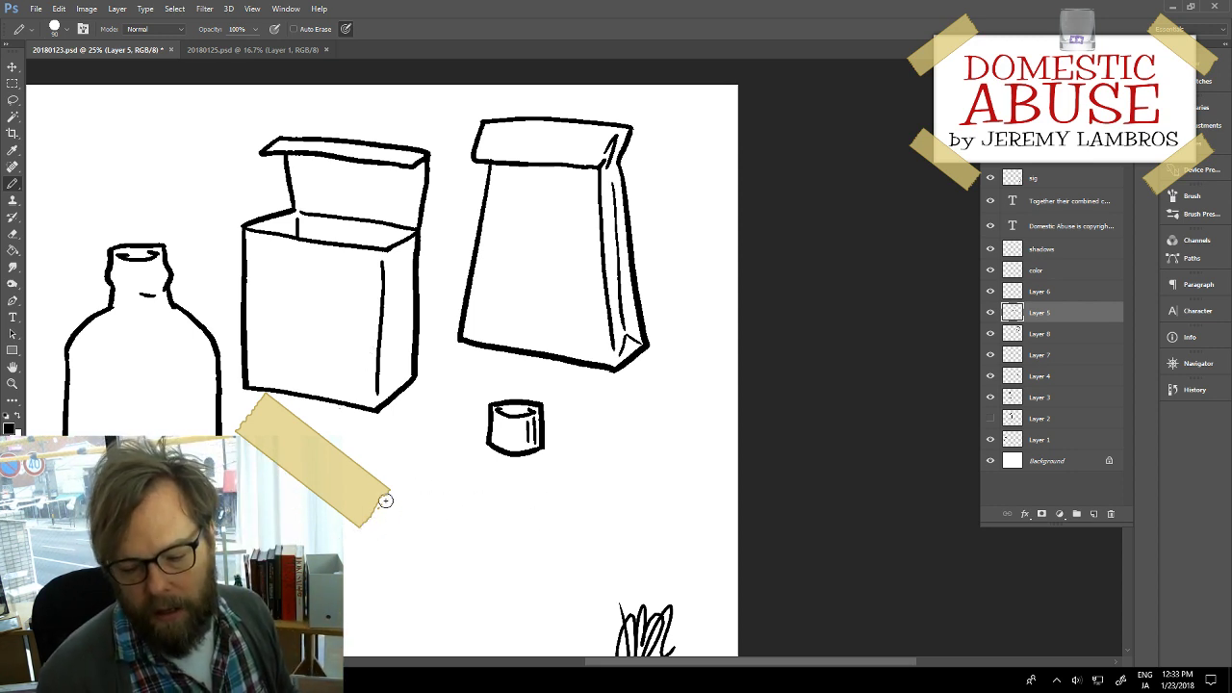
{"action": "left_click", "coordinate": [1093, 514]}
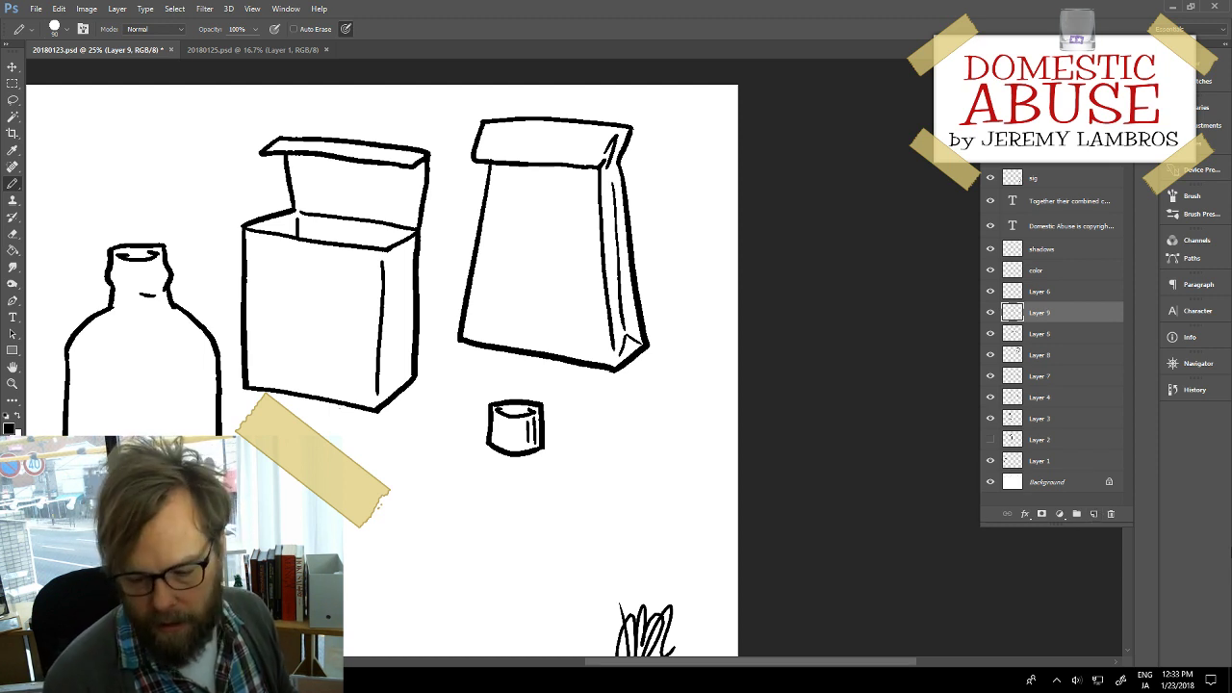
{"action": "left_click", "coordinate": [1095, 515]}
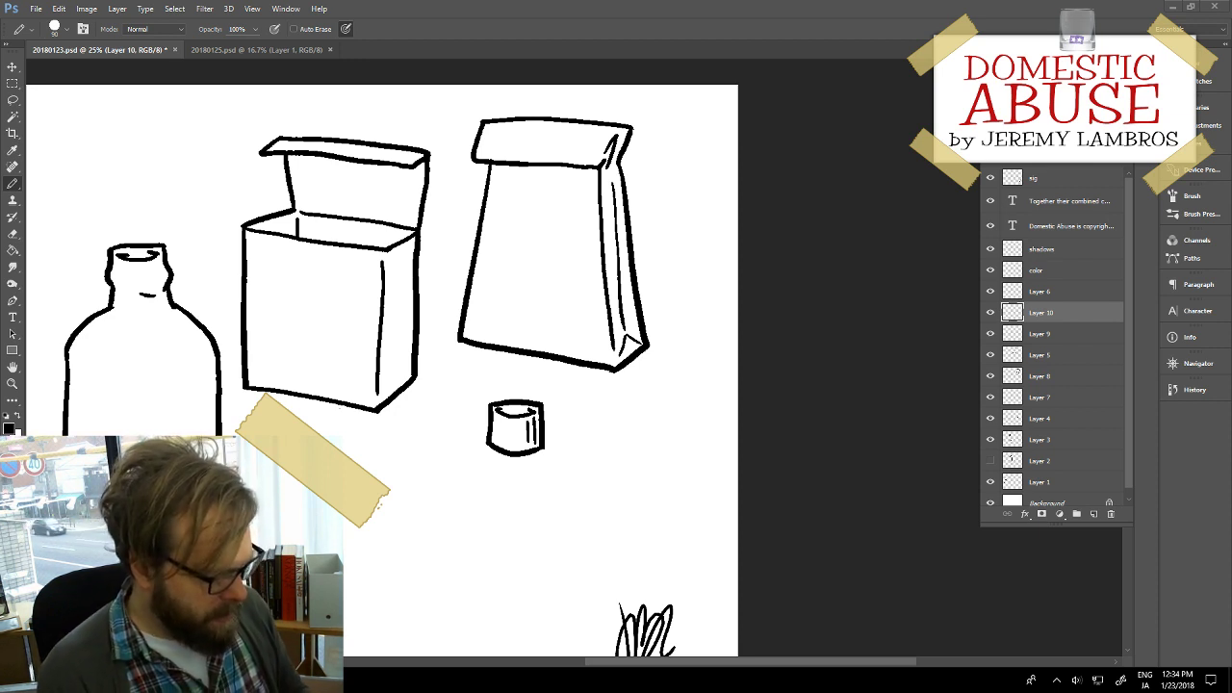
Step: On Layer 5, shift the box slightly down and left, and lower the selected lid flap to shorten the box's raised lid
{"action": "mouse_move", "coordinate": [239, 115]}
{"action": "left_mouse_down"}
{"action": "mouse_move", "coordinate": [326, 177]}
{"action": "mouse_move", "coordinate": [395, 179]}
{"action": "left_mouse_up"}
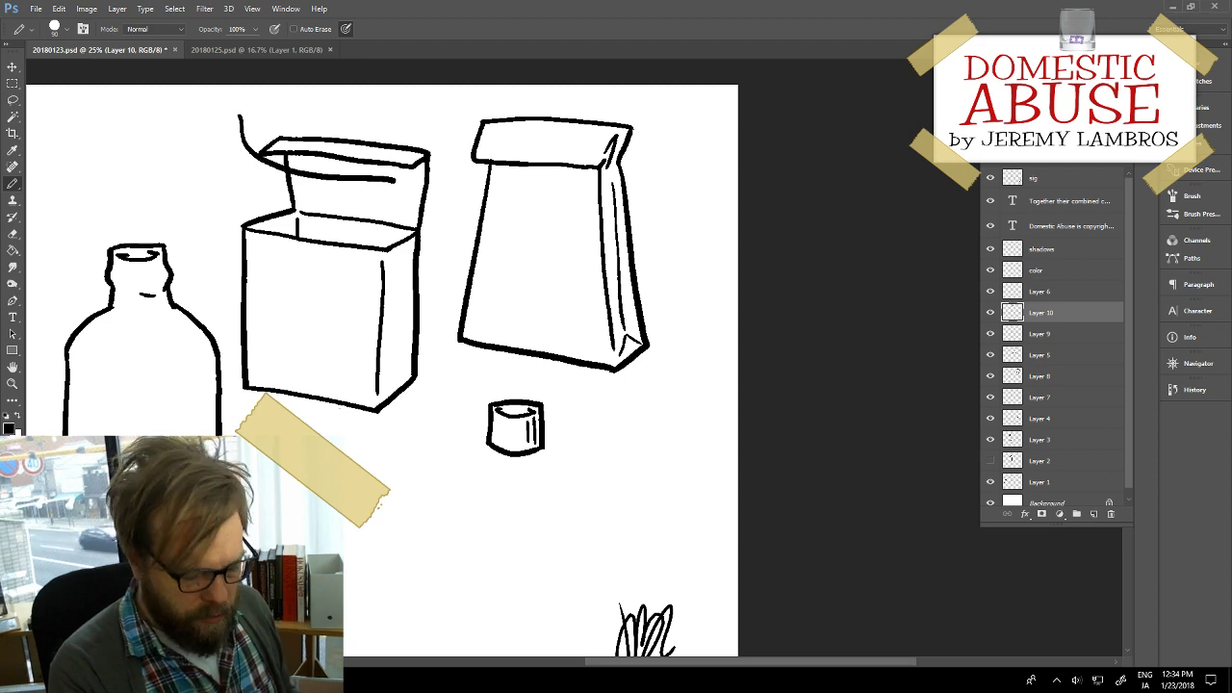
{"action": "key", "text": "ctrl+z"}
{"action": "key", "text": "m"}
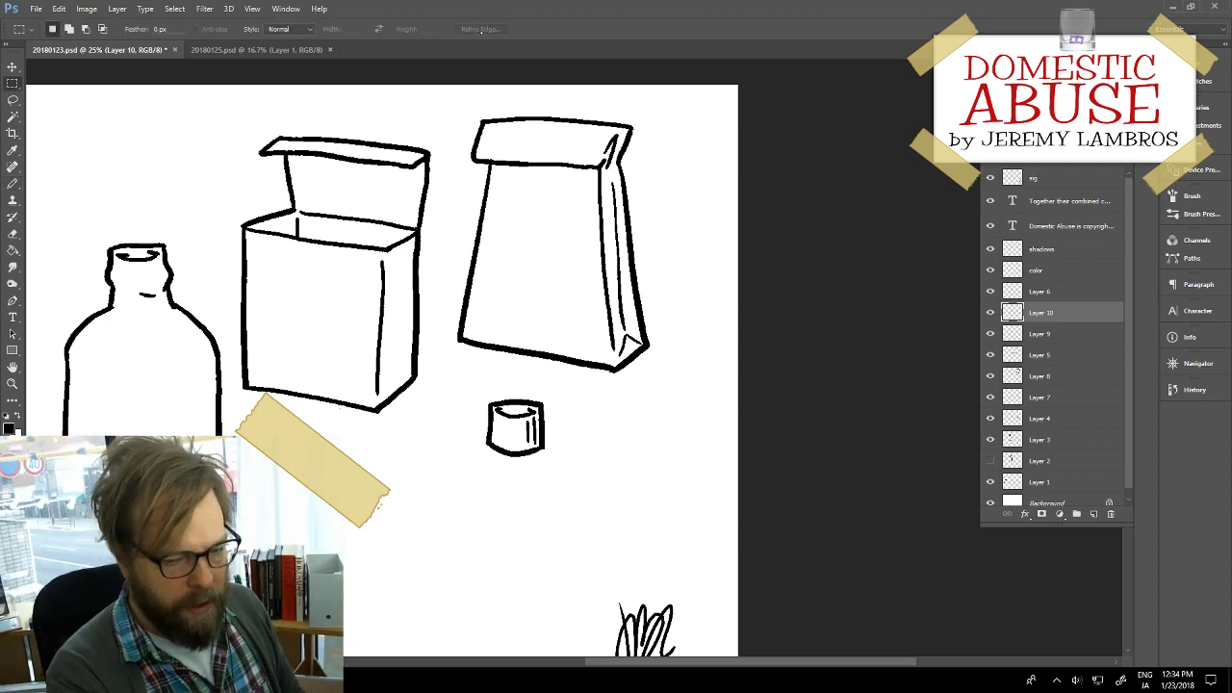
{"action": "left_click_drag", "start_coordinate": [235, 113], "coordinate": [443, 189]}
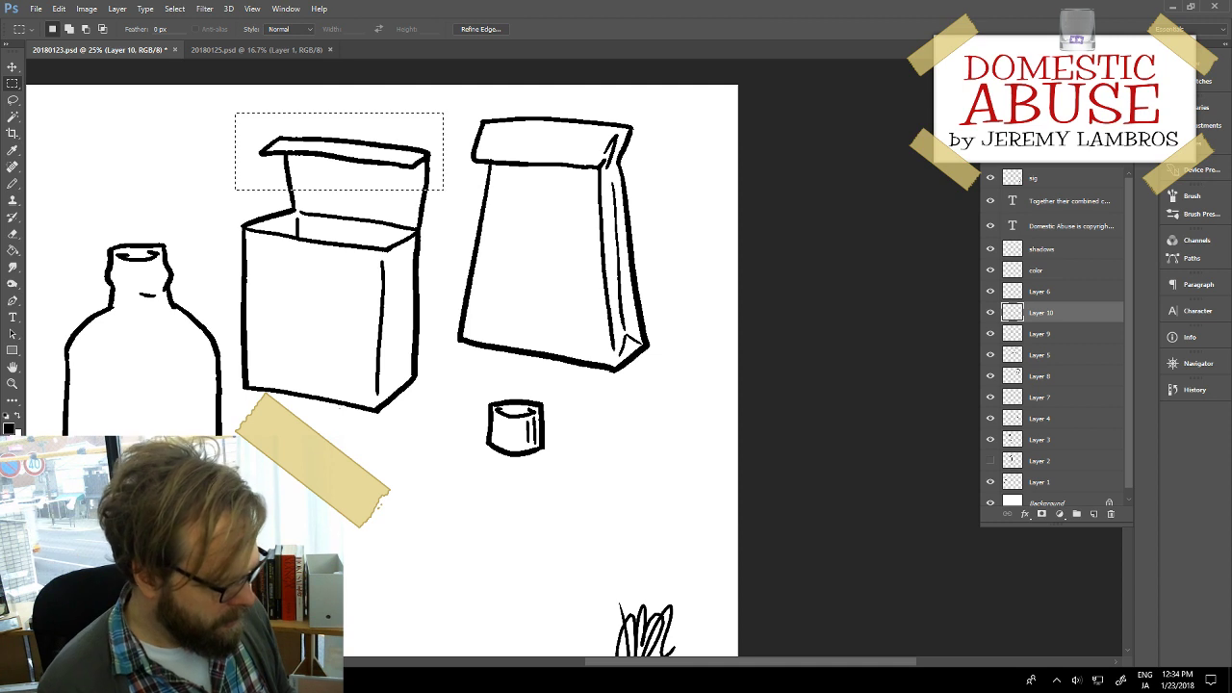
{"action": "left_click", "coordinate": [404, 165], "text": "ctrl"}
{"action": "left_click", "coordinate": [616, 257]}
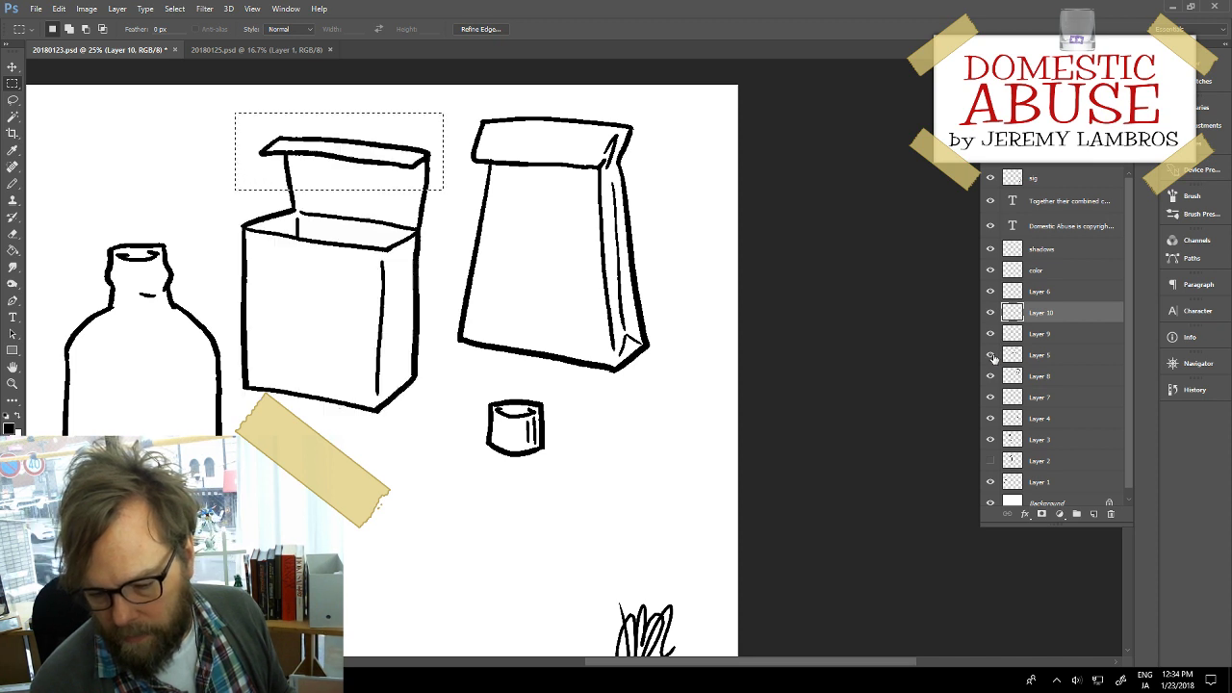
{"action": "left_click", "coordinate": [1028, 355]}
{"action": "left_click_drag", "start_coordinate": [453, 209], "coordinate": [448, 221]}
{"action": "left_click_drag", "start_coordinate": [409, 175], "coordinate": [410, 200]}
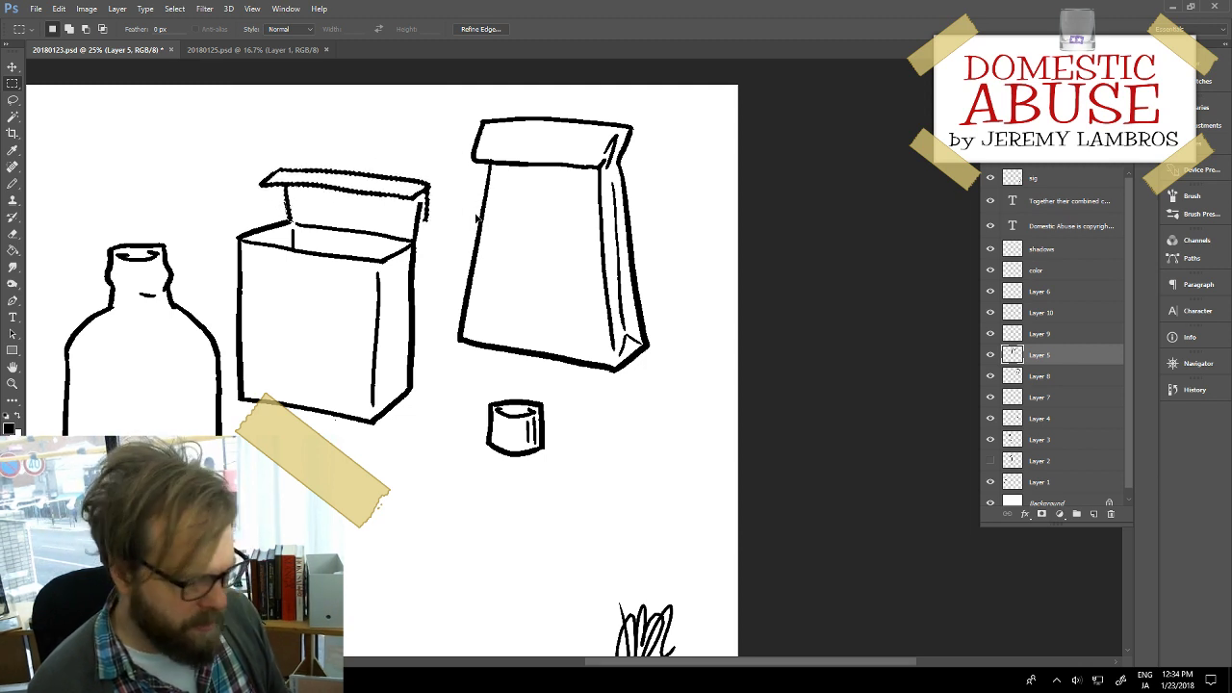
Step: Deselect the lid flap, erase the leftover line at its right end and rejoin the lid's right edge
{"action": "key", "text": "ctrl+d"}
{"action": "key", "text": "e"}
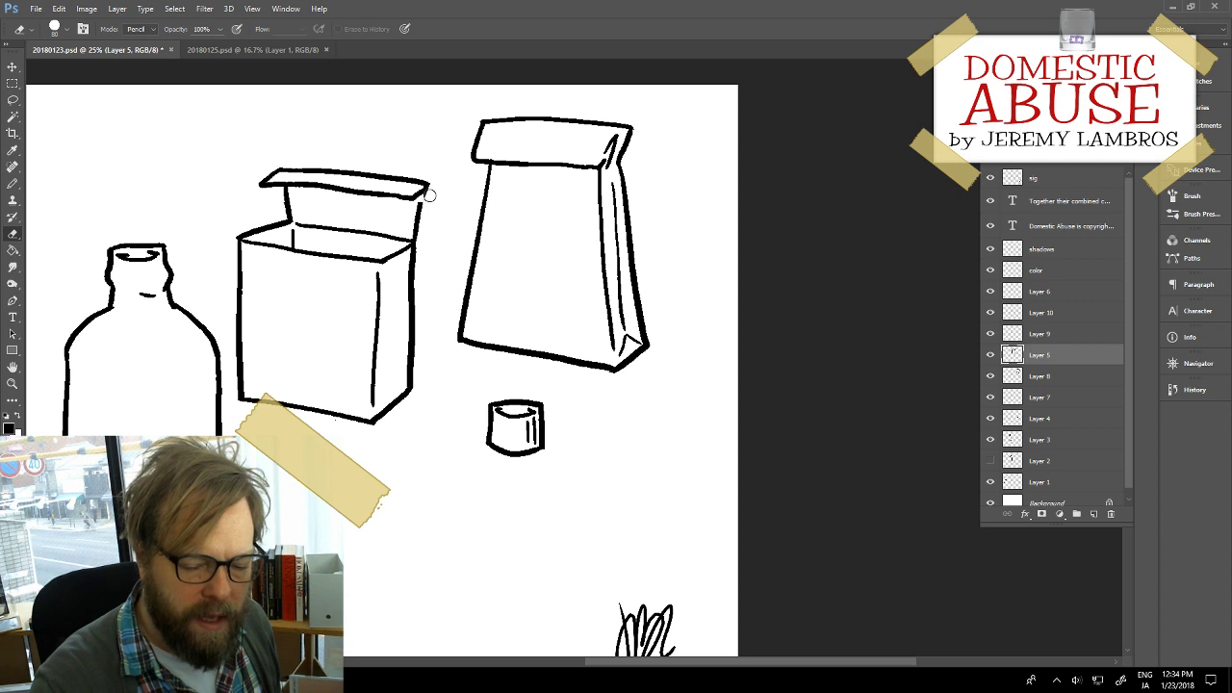
{"action": "key", "text": "b"}
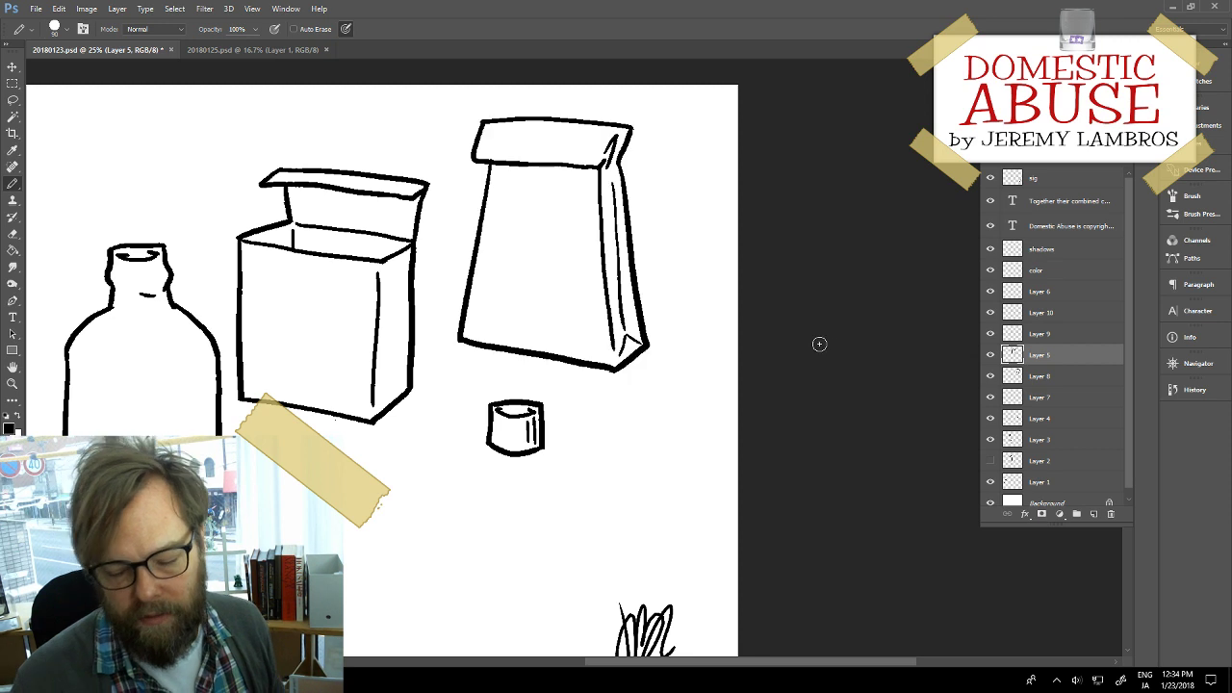
Step: Select Layer 8 and move the paper bag slightly down and to the right
{"action": "left_click", "coordinate": [1044, 375]}
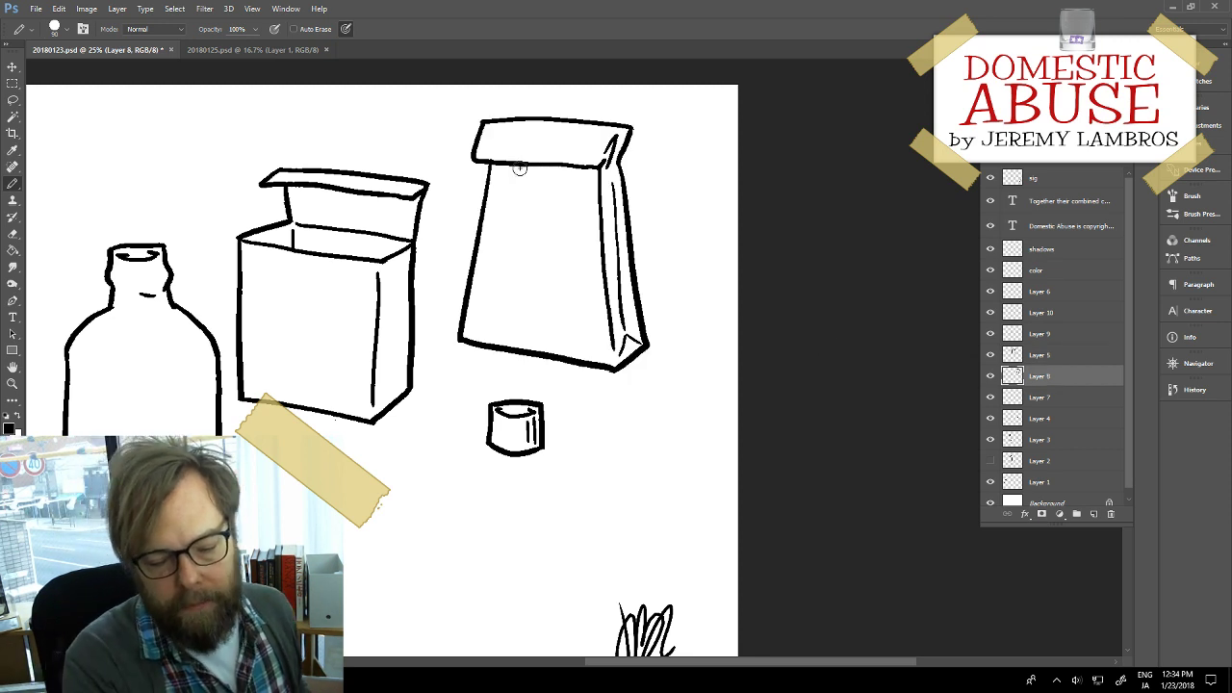
{"action": "left_click_drag", "start_coordinate": [516, 163], "coordinate": [587, 173]}
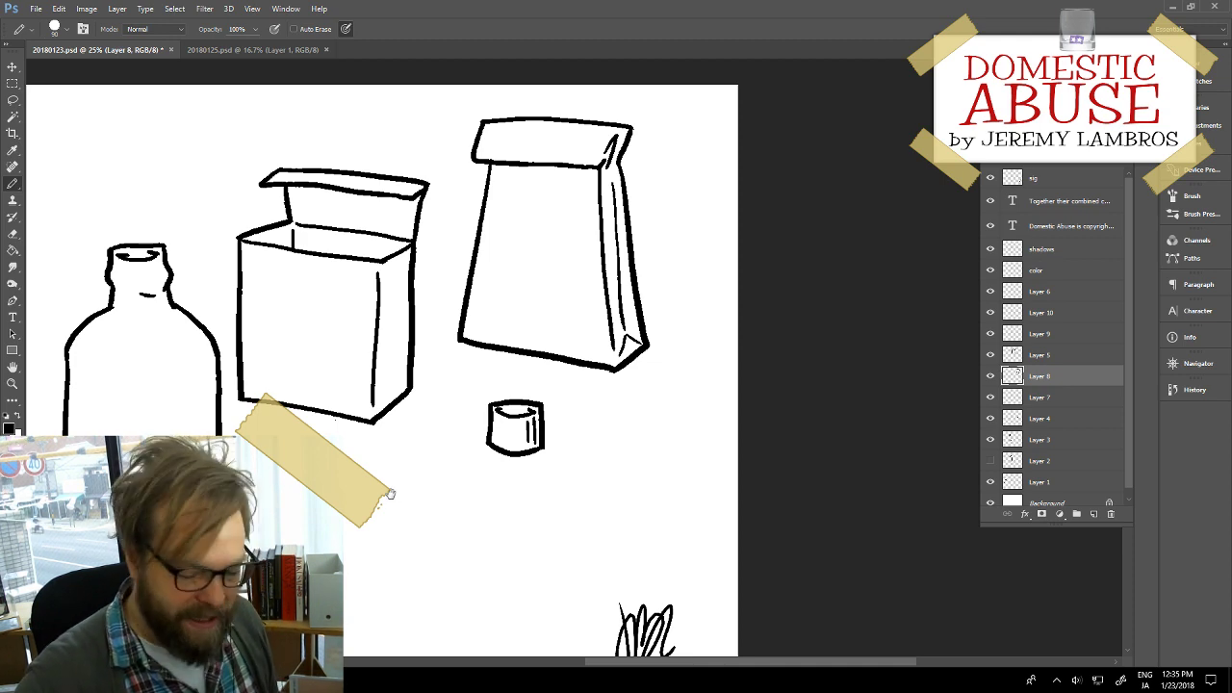
{"action": "left_click_drag", "start_coordinate": [390, 494], "coordinate": [639, 476]}
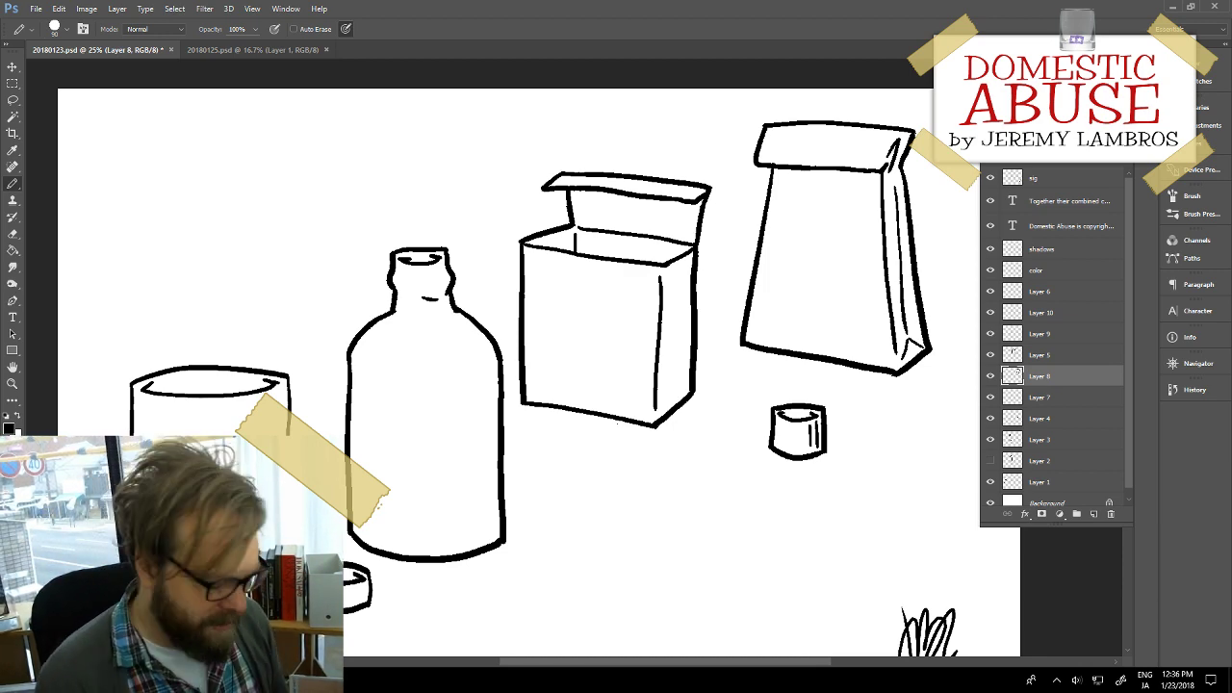
{"action": "scroll", "coordinate": [520, 375], "scroll_direction": "right", "scroll_amount": 5}
{"action": "scroll", "coordinate": [519, 375], "scroll_direction": "down", "scroll_amount": 2}
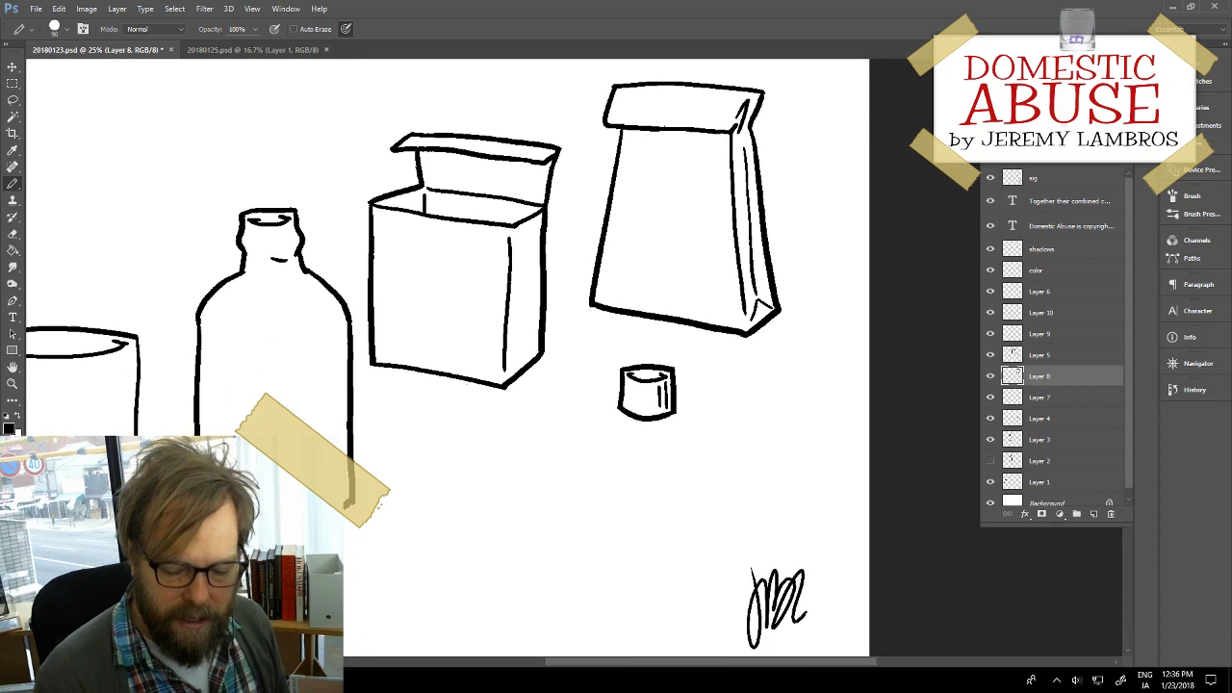
{"action": "scroll", "coordinate": [448, 356], "scroll_direction": "up", "scroll_amount": 1}
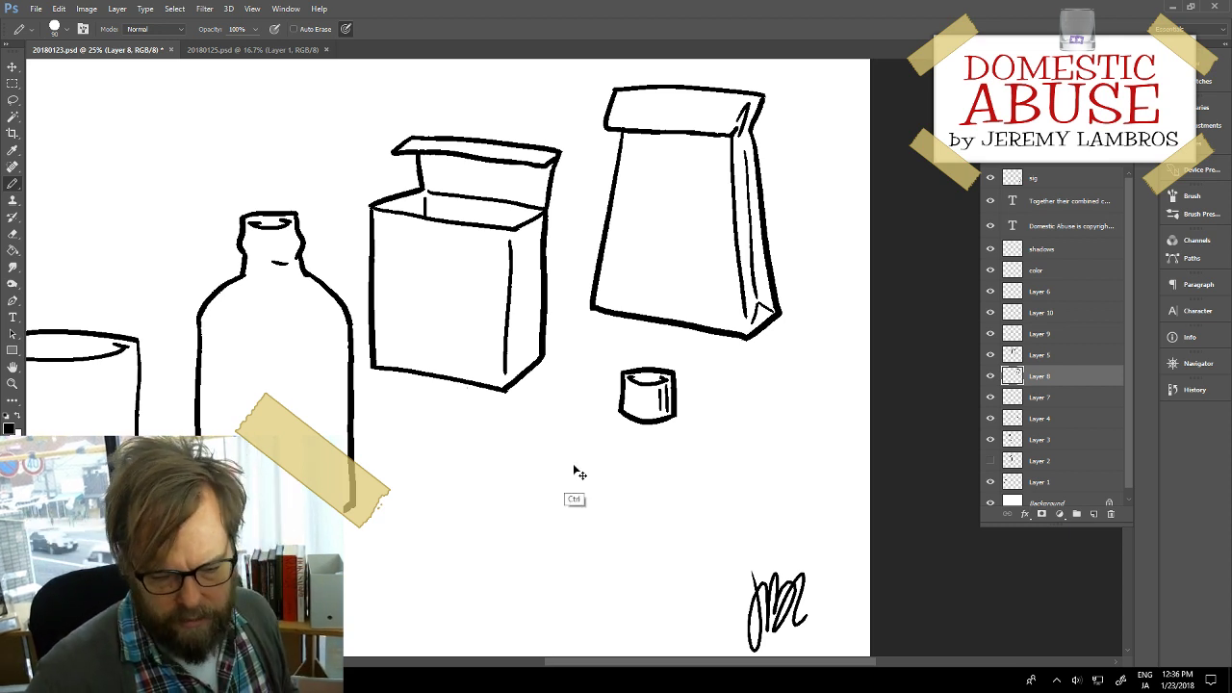
{"action": "mouse_move", "coordinate": [484, 459]}
{"action": "left_mouse_down"}
{"action": "mouse_move", "coordinate": [641, 495]}
{"action": "mouse_move", "coordinate": [494, 474]}
{"action": "left_mouse_up"}
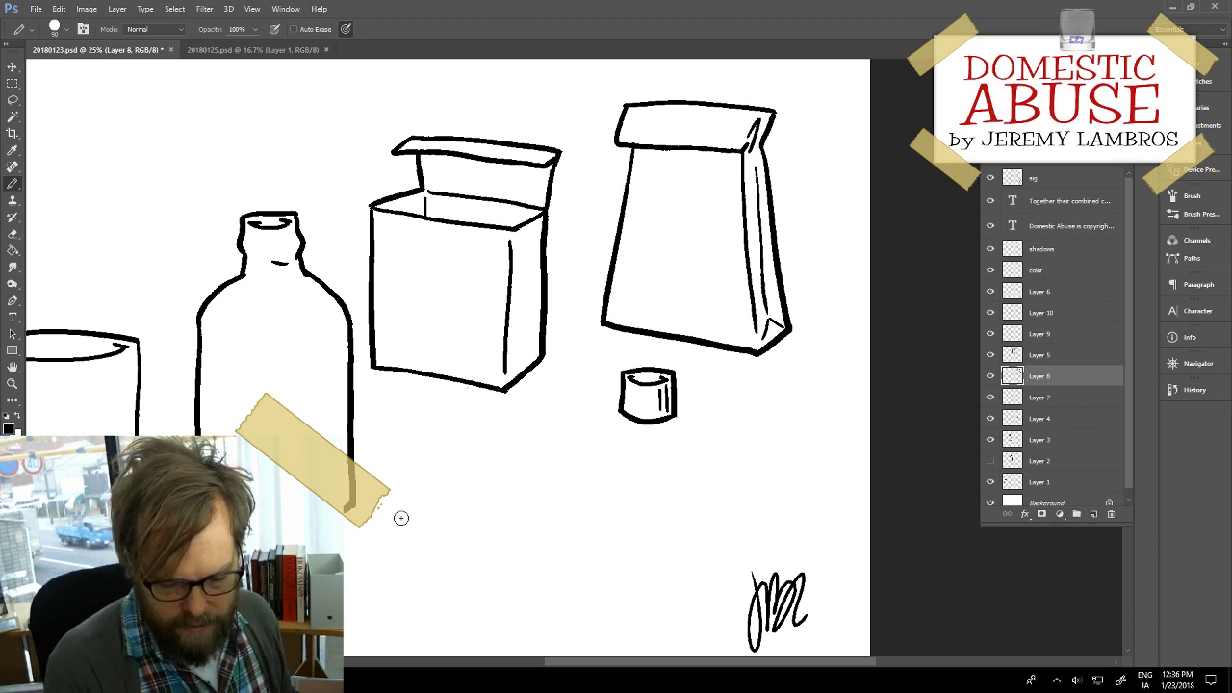
Step: Draw a flat, slanted four-sided sheet below the box on Layer 8 with a clean near right corner
{"action": "left_click_drag", "start_coordinate": [398, 505], "coordinate": [498, 462]}
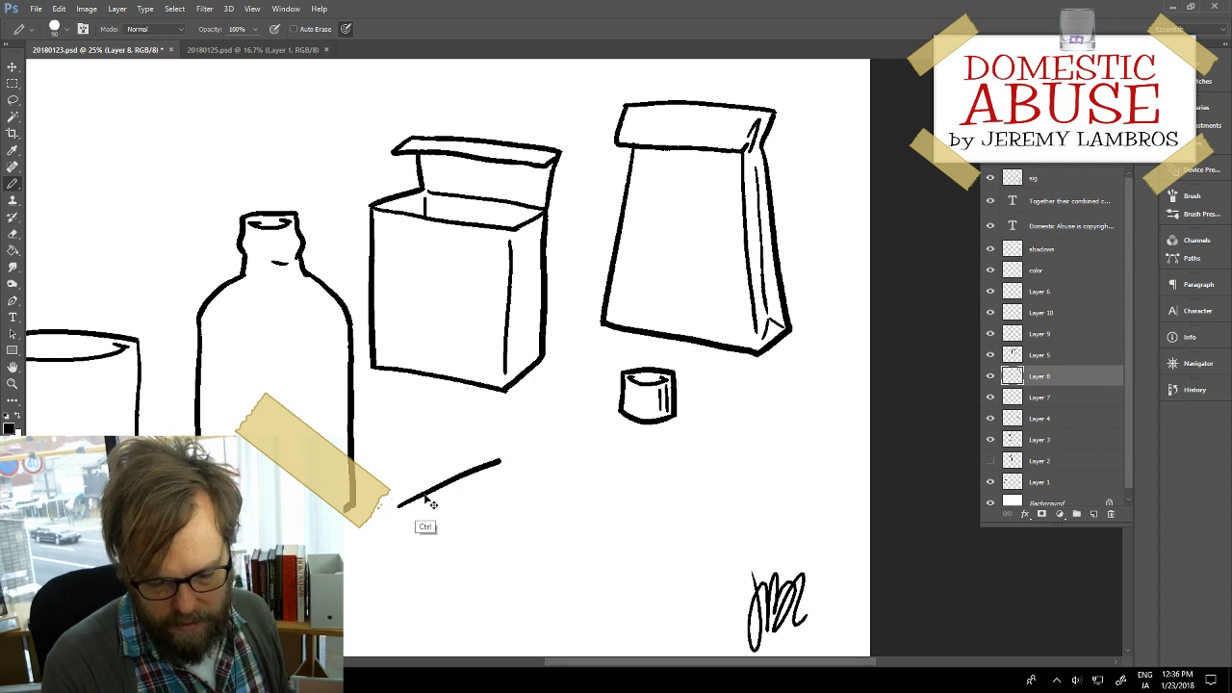
{"action": "key", "text": "ctrl+z"}
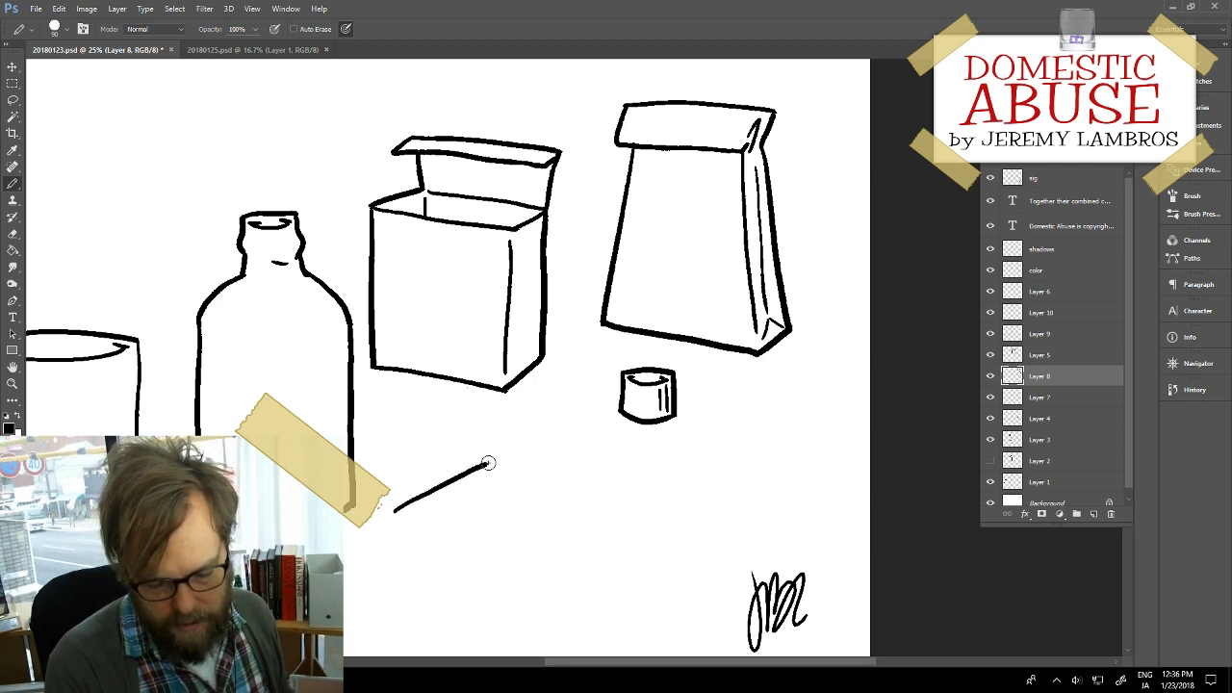
{"action": "left_click_drag", "start_coordinate": [485, 465], "coordinate": [687, 486]}
{"action": "left_click_drag", "start_coordinate": [398, 510], "coordinate": [650, 539]}
{"action": "mouse_move", "coordinate": [687, 486]}
{"action": "left_mouse_down"}
{"action": "mouse_move", "coordinate": [612, 538]}
{"action": "mouse_move", "coordinate": [685, 487]}
{"action": "mouse_move", "coordinate": [612, 538]}
{"action": "mouse_move", "coordinate": [622, 542]}
{"action": "left_mouse_up"}
{"action": "key", "text": "ctrl+z"}
{"action": "key", "text": "e"}
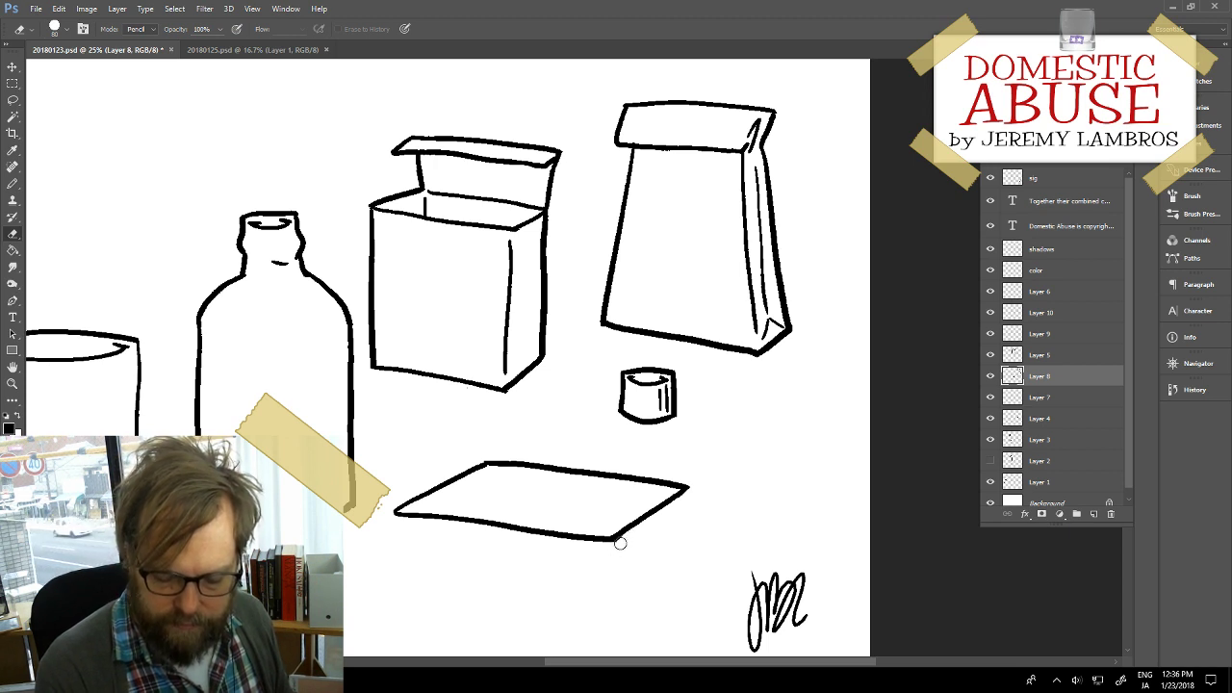
{"action": "key", "text": "b"}
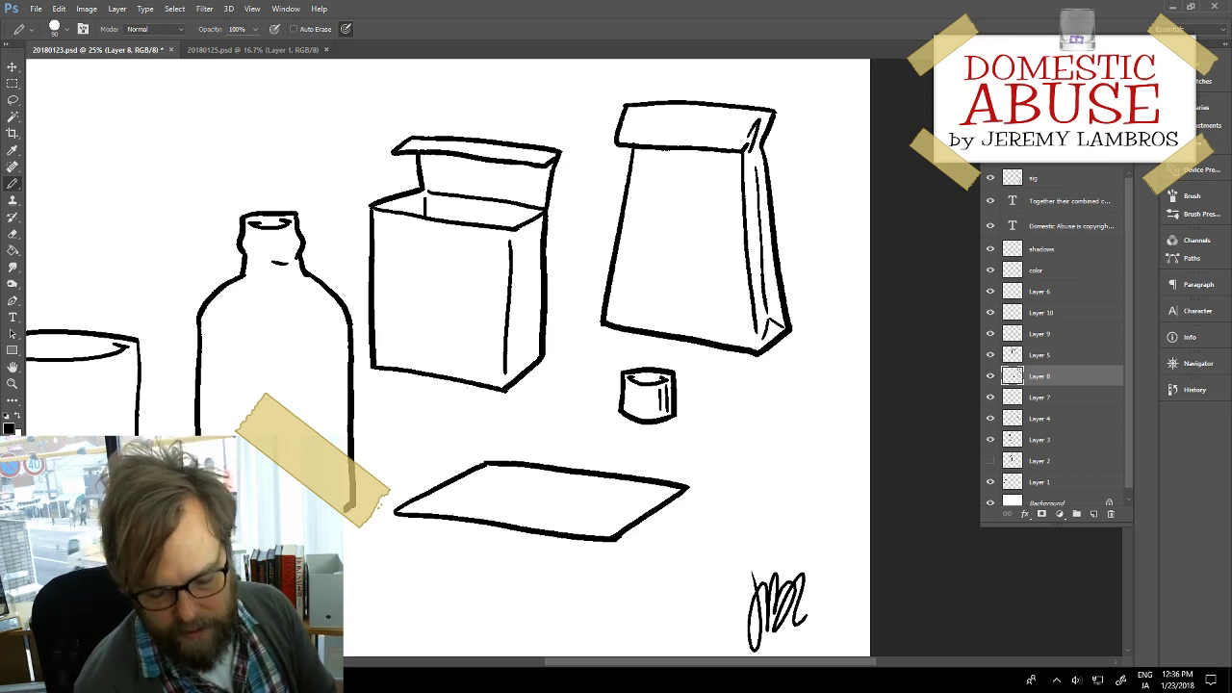
Step: Draw four small bracket-shaped pocket marks in two rows on the left half of the sheet and save the file
{"action": "mouse_move", "coordinate": [439, 502]}
{"action": "left_mouse_down"}
{"action": "mouse_move", "coordinate": [454, 491]}
{"action": "mouse_move", "coordinate": [465, 504]}
{"action": "left_mouse_up"}
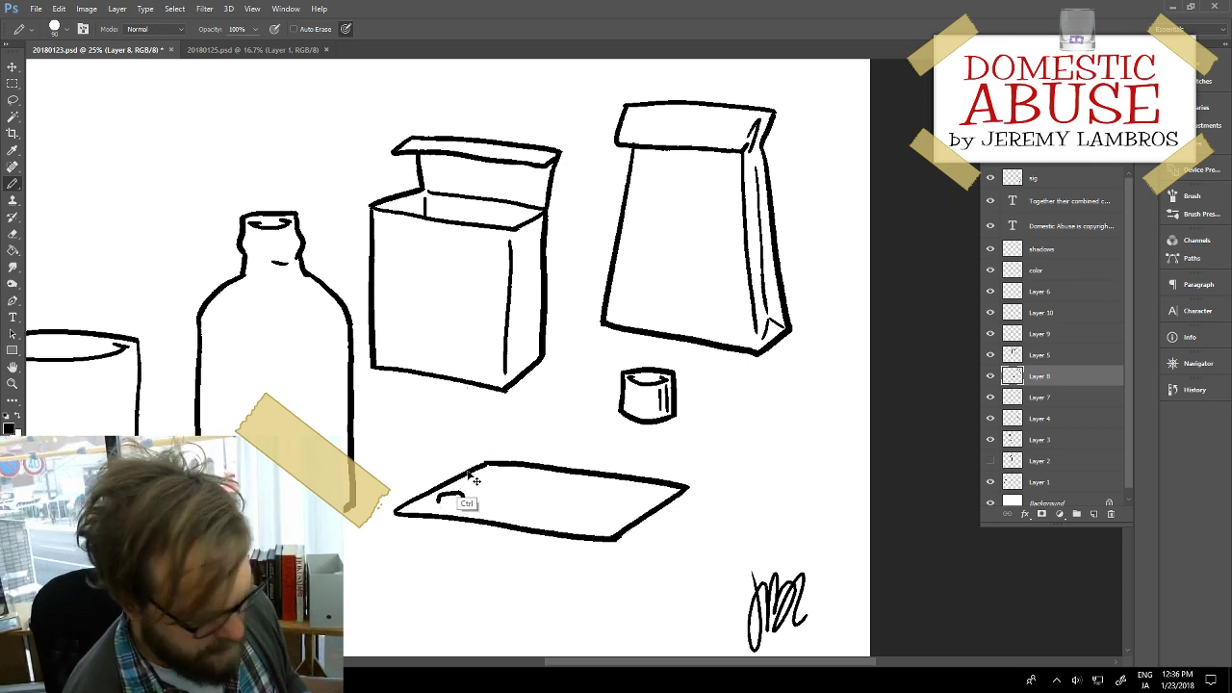
{"action": "key", "text": "ctrl+z"}
{"action": "mouse_move", "coordinate": [436, 504]}
{"action": "left_mouse_down"}
{"action": "mouse_move", "coordinate": [465, 505]}
{"action": "mouse_move", "coordinate": [441, 497]}
{"action": "mouse_move", "coordinate": [468, 497]}
{"action": "mouse_move", "coordinate": [481, 473]}
{"action": "mouse_move", "coordinate": [500, 472]}
{"action": "mouse_move", "coordinate": [481, 473]}
{"action": "mouse_move", "coordinate": [503, 473]}
{"action": "mouse_move", "coordinate": [502, 506]}
{"action": "mouse_move", "coordinate": [518, 504]}
{"action": "mouse_move", "coordinate": [497, 503]}
{"action": "mouse_move", "coordinate": [528, 510]}
{"action": "mouse_move", "coordinate": [554, 487]}
{"action": "left_mouse_up"}
{"action": "key", "text": "ctrl+z"}
{"action": "key", "text": "ctrl+z"}
{"action": "key", "text": "ctrl+z"}
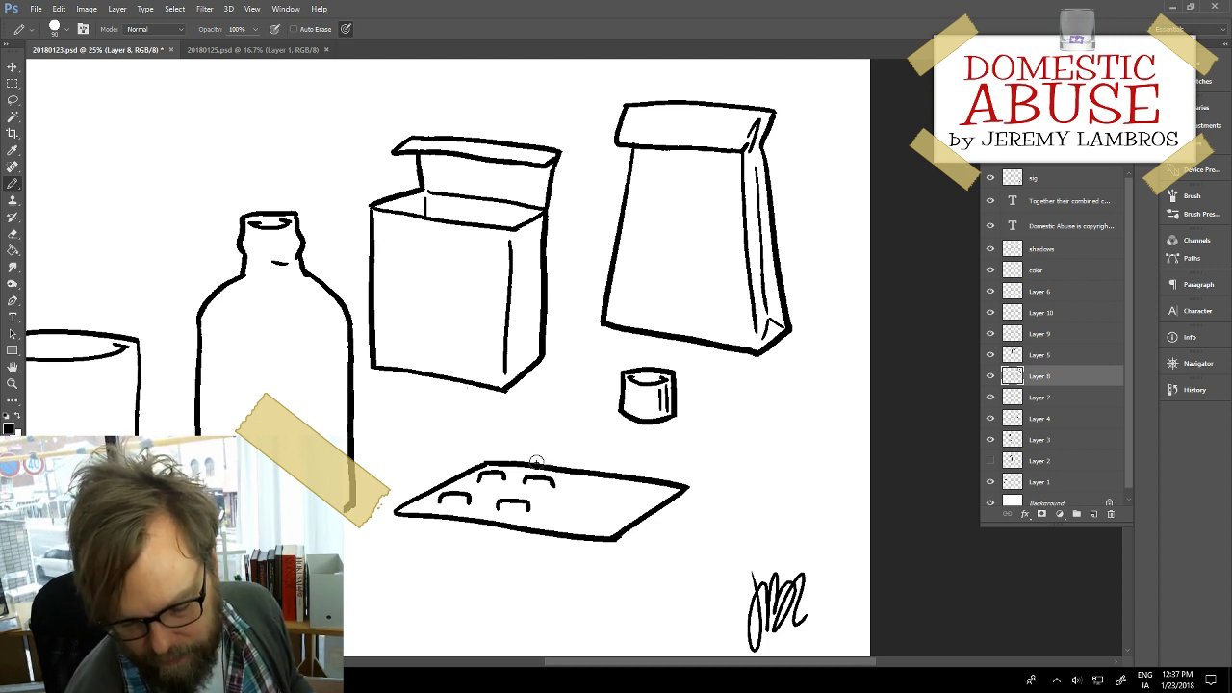
{"action": "left_click_drag", "start_coordinate": [573, 488], "coordinate": [597, 488]}
{"action": "key", "text": "ctrl+z"}
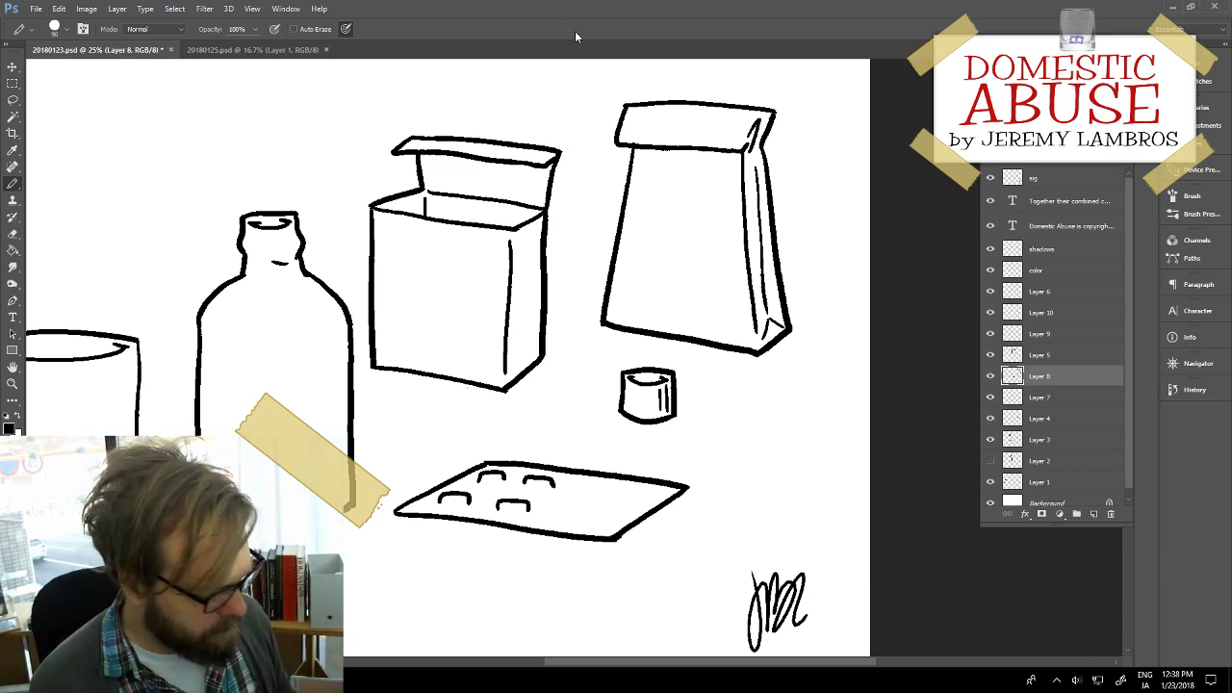
{"action": "key", "text": "ctrl+s"}
Step: Draw two more pocket marks toward the sheet's right end to make two rows of three
{"action": "left_click_drag", "start_coordinate": [468, 386], "coordinate": [496, 412]}
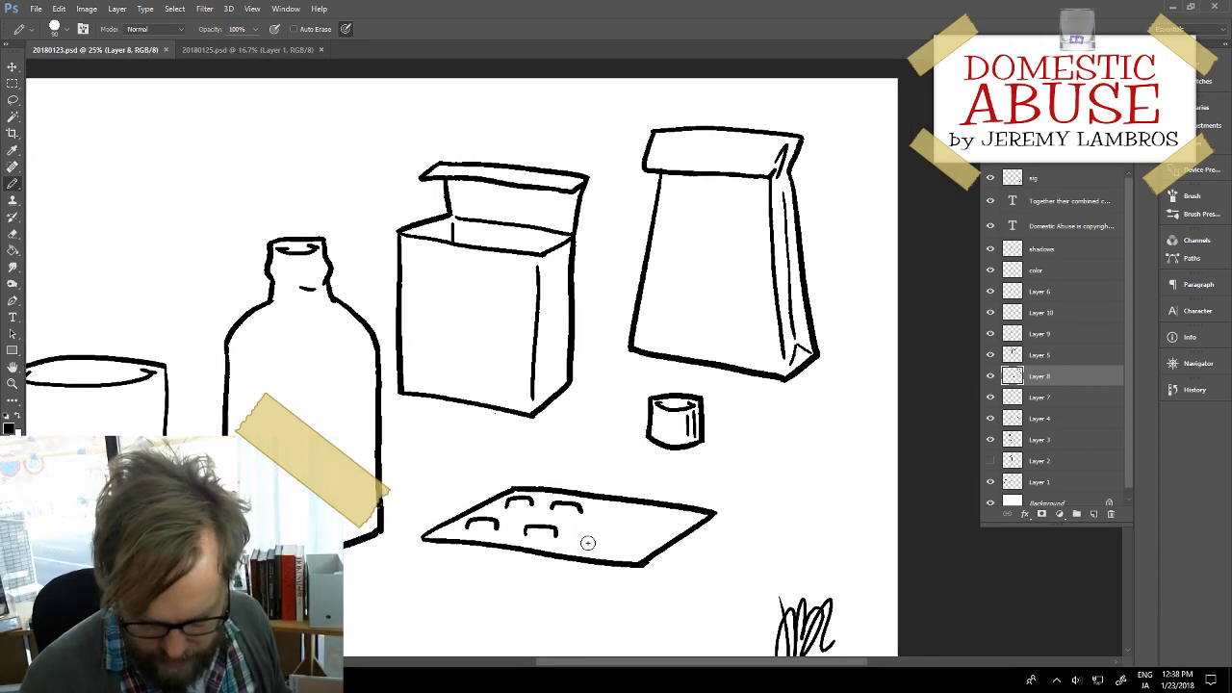
{"action": "left_click_drag", "start_coordinate": [581, 539], "coordinate": [598, 535]}
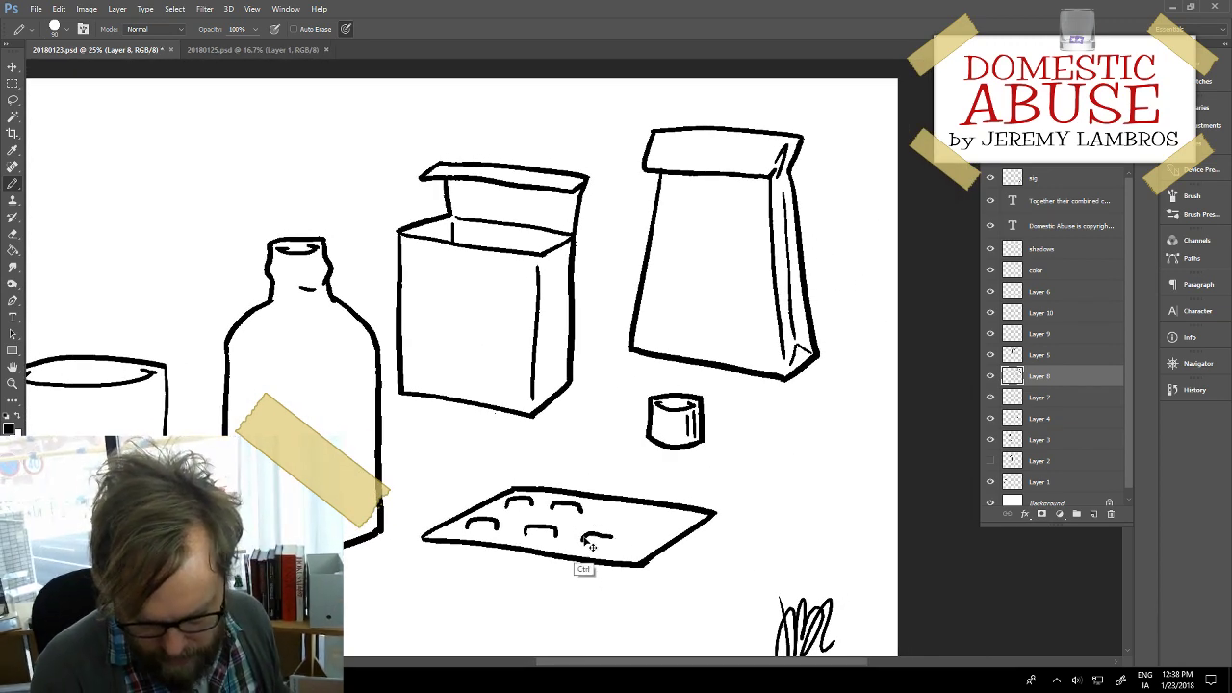
{"action": "key", "text": "ctrl+z"}
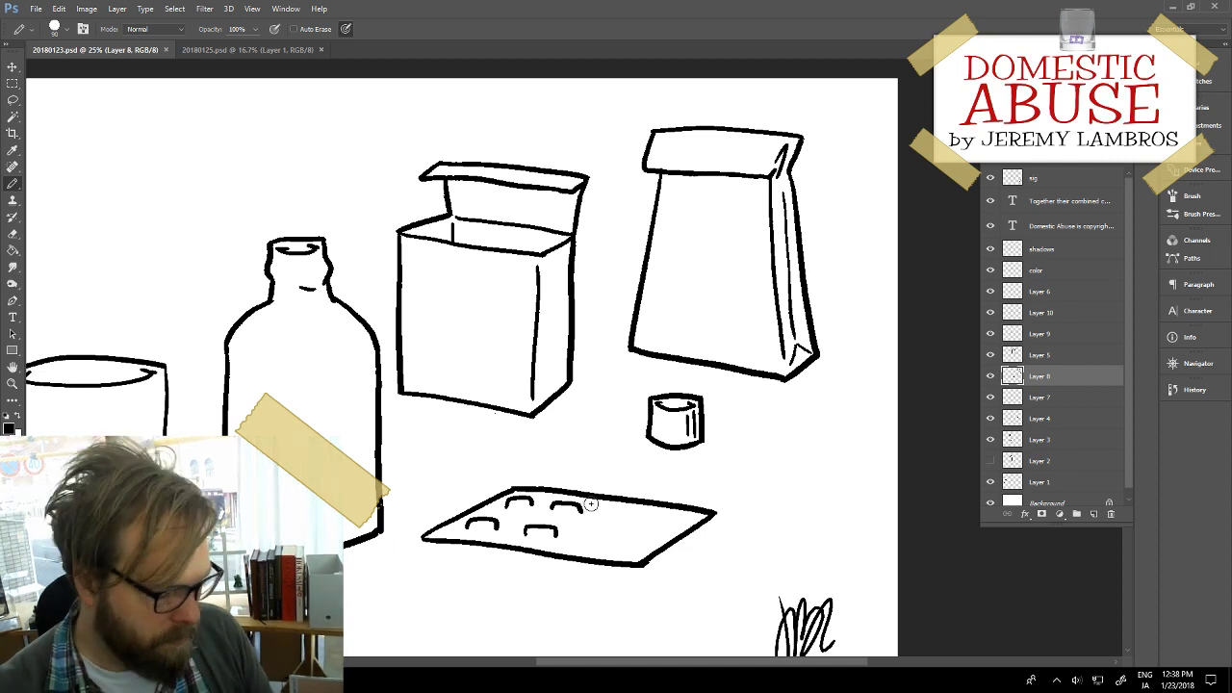
{"action": "mouse_move", "coordinate": [583, 545]}
{"action": "left_mouse_down"}
{"action": "mouse_move", "coordinate": [614, 535]}
{"action": "mouse_move", "coordinate": [618, 545]}
{"action": "mouse_move", "coordinate": [627, 511]}
{"action": "mouse_move", "coordinate": [635, 521]}
{"action": "left_mouse_up"}
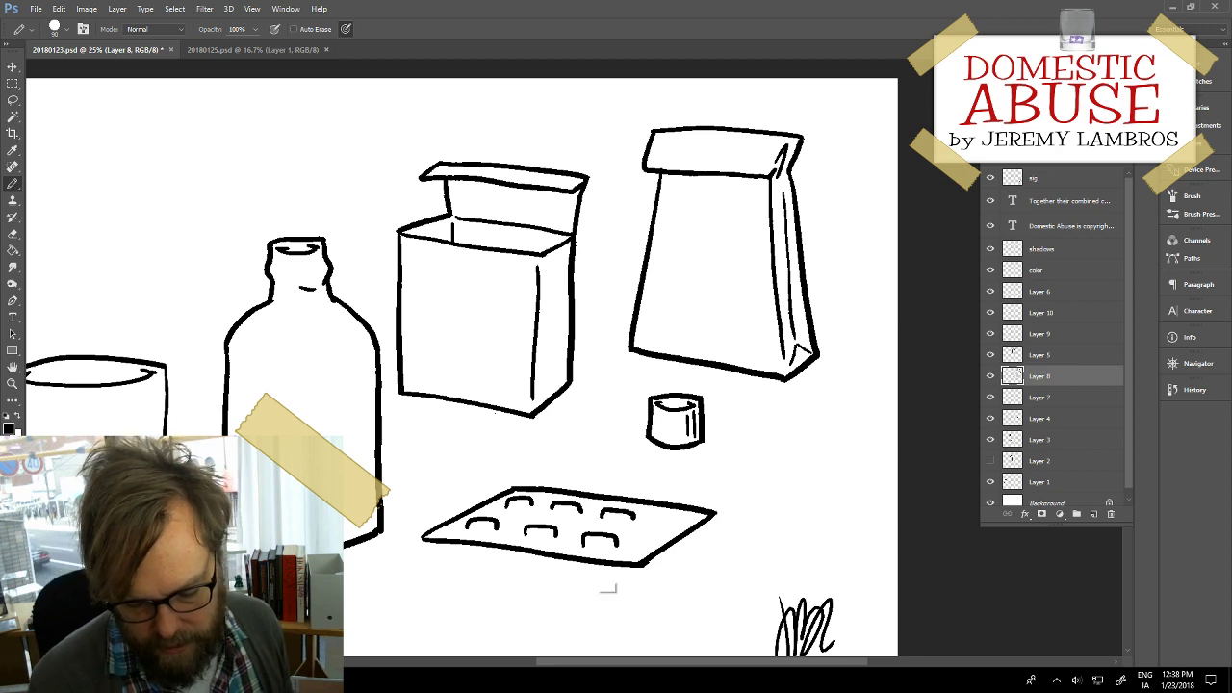
Step: Nudge Layer 8 slightly down and left, then cut the blister sheet onto its own layer and place it just below the cap
{"action": "mouse_move", "coordinate": [602, 579]}
{"action": "left_mouse_down"}
{"action": "mouse_move", "coordinate": [587, 553]}
{"action": "mouse_move", "coordinate": [597, 581]}
{"action": "left_mouse_up"}
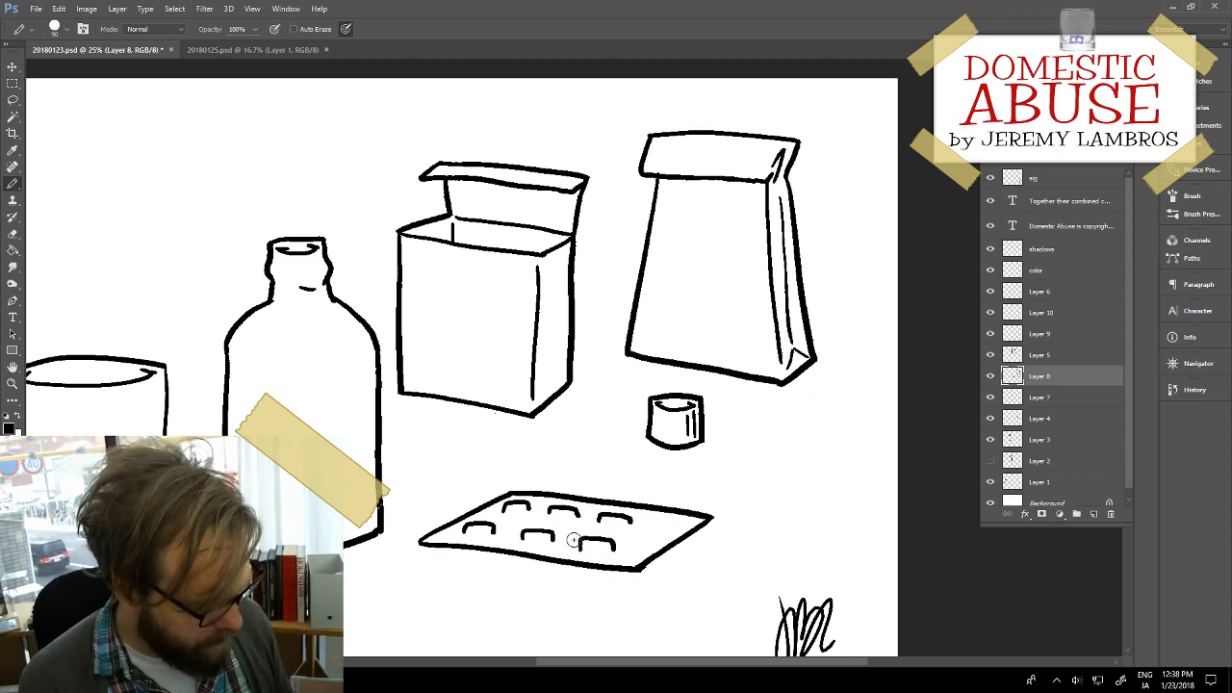
{"action": "key", "text": "m"}
{"action": "mouse_move", "coordinate": [432, 432]}
{"action": "left_mouse_down"}
{"action": "mouse_move", "coordinate": [522, 536]}
{"action": "mouse_move", "coordinate": [522, 514]}
{"action": "left_mouse_up"}
{"action": "left_click", "coordinate": [404, 428]}
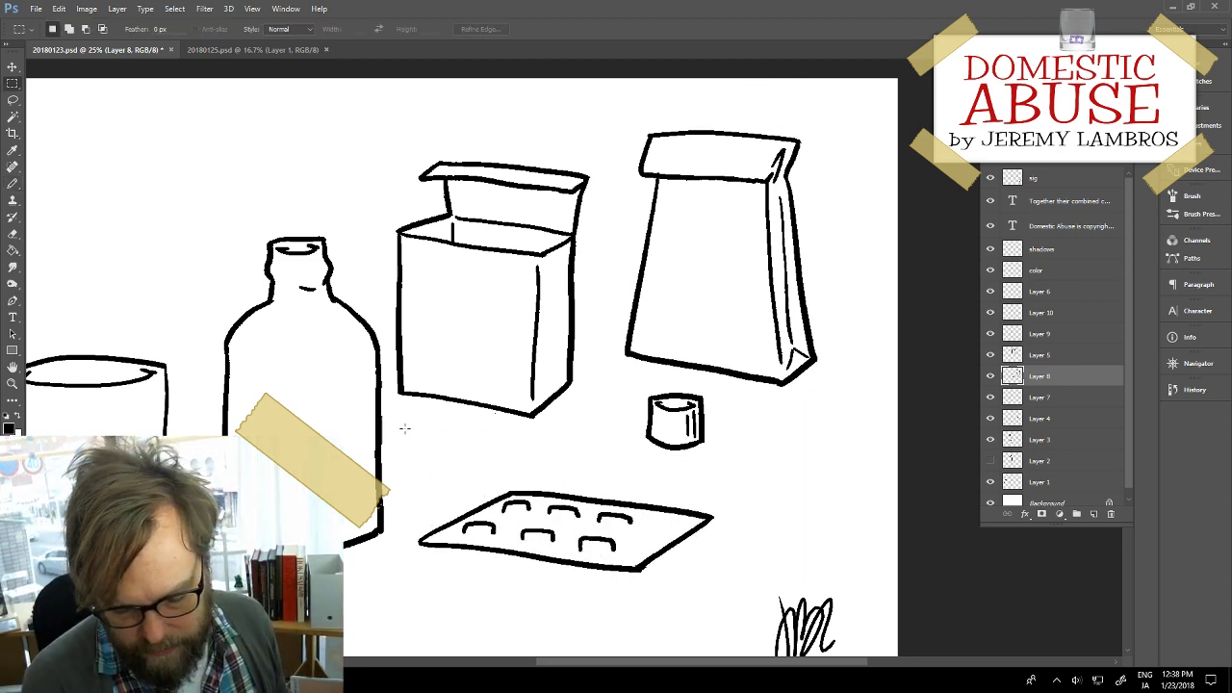
{"action": "left_click_drag", "start_coordinate": [404, 428], "coordinate": [734, 627]}
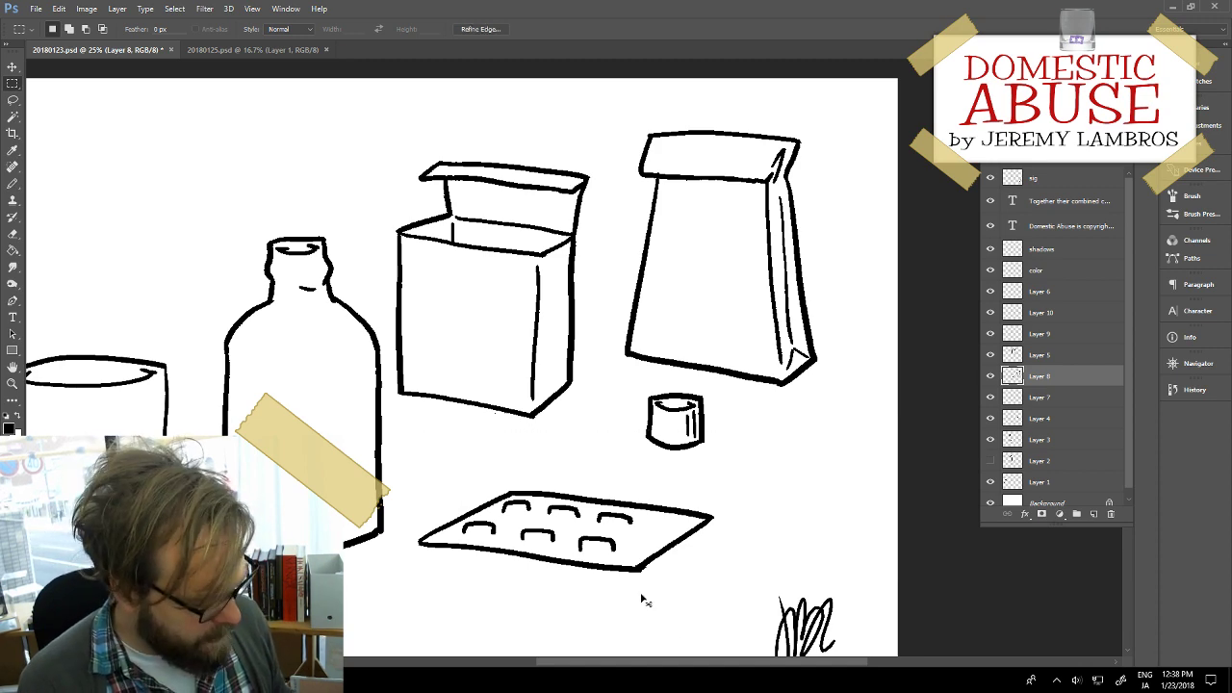
{"action": "key", "text": "ctrl+x"}
{"action": "key", "text": "ctrl+v"}
{"action": "left_click_drag", "start_coordinate": [530, 462], "coordinate": [620, 559]}
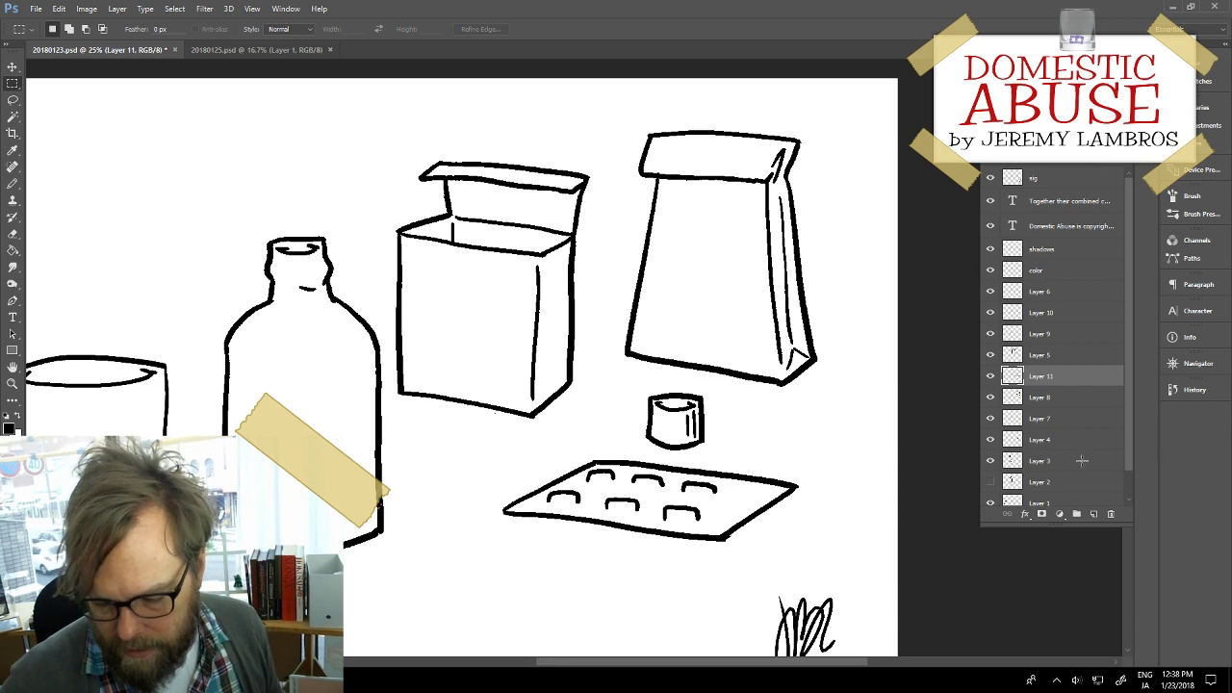
Step: Add a new layer above the blister sheet's layer and draw a small rounded tablet below the box
{"action": "left_click", "coordinate": [1093, 514]}
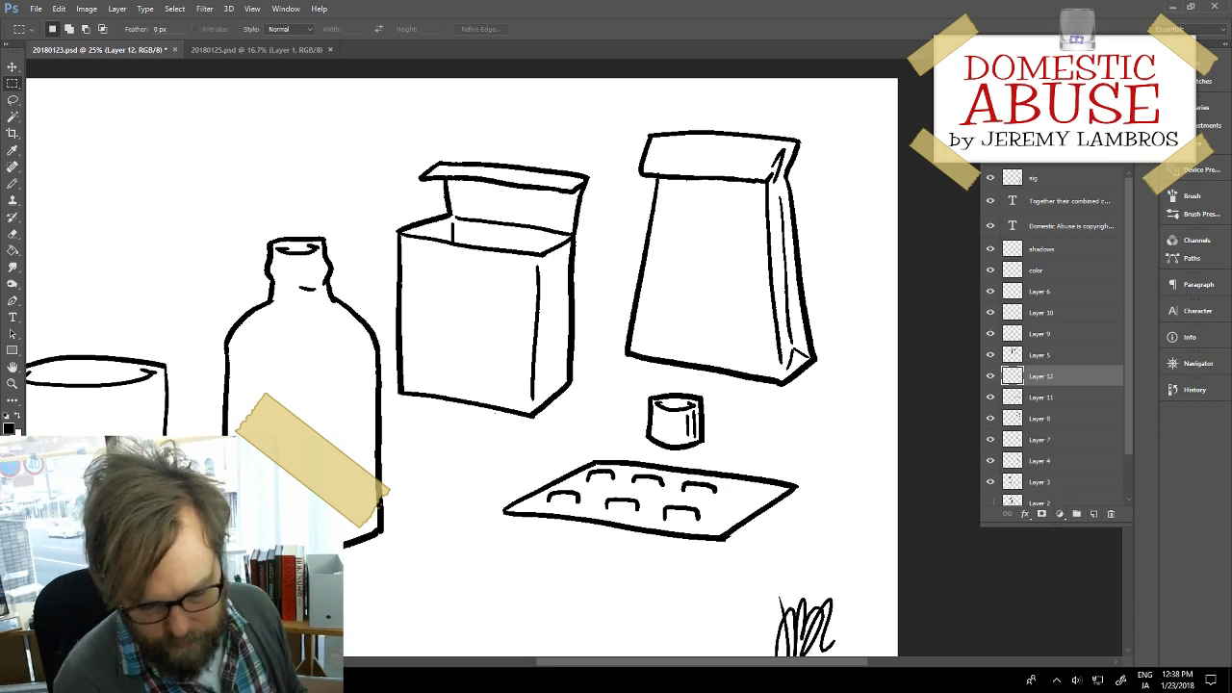
{"action": "key", "text": "b"}
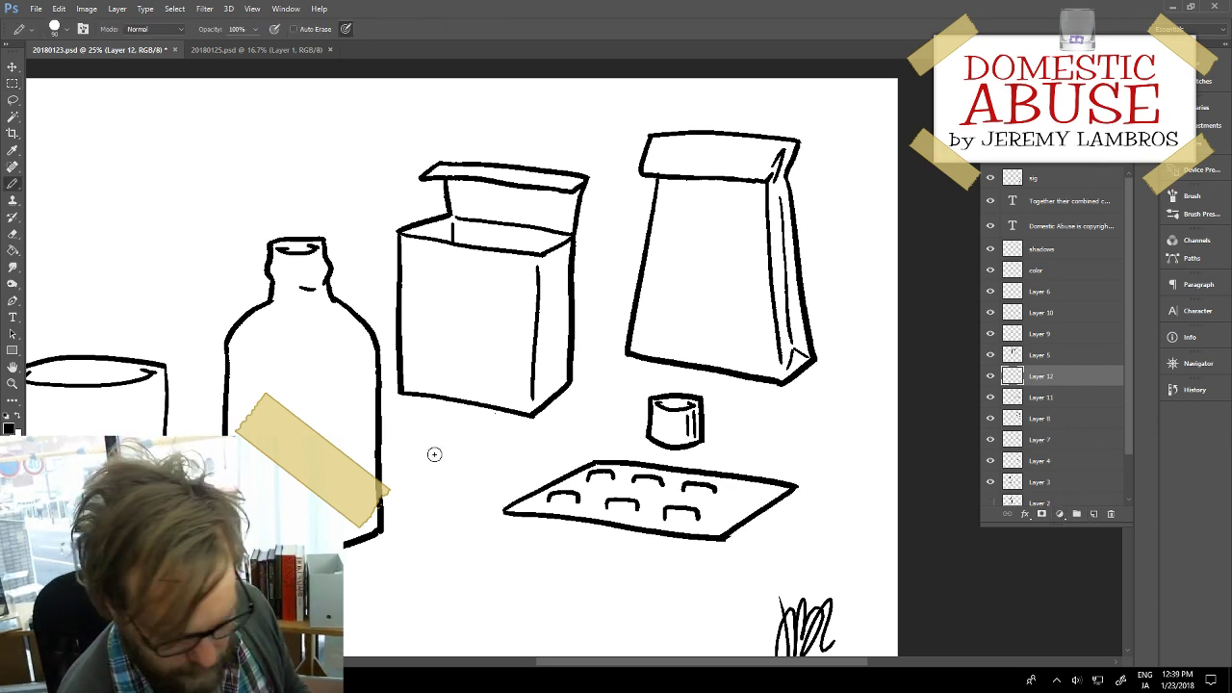
{"action": "mouse_move", "coordinate": [428, 467]}
{"action": "left_mouse_down"}
{"action": "mouse_move", "coordinate": [440, 449]}
{"action": "mouse_move", "coordinate": [461, 449]}
{"action": "mouse_move", "coordinate": [462, 467]}
{"action": "left_mouse_up"}
{"action": "key", "text": "ctrl+z"}
{"action": "key", "text": "ctrl+z"}
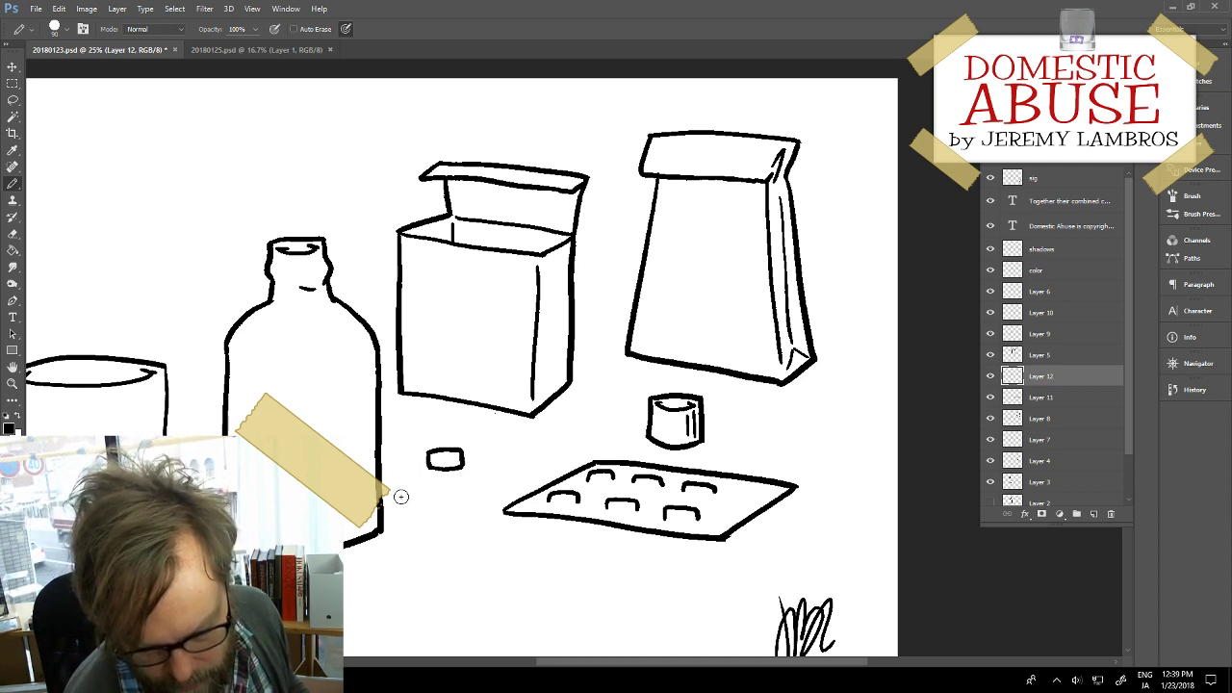
Step: Draw a second small tablet below and left of the first, and move both tablets up closer to the box
{"action": "mouse_move", "coordinate": [398, 495]}
{"action": "left_mouse_down"}
{"action": "mouse_move", "coordinate": [439, 495]}
{"action": "mouse_move", "coordinate": [435, 486]}
{"action": "mouse_move", "coordinate": [398, 497]}
{"action": "mouse_move", "coordinate": [434, 490]}
{"action": "mouse_move", "coordinate": [423, 508]}
{"action": "mouse_move", "coordinate": [436, 493]}
{"action": "left_mouse_up"}
{"action": "key", "text": "ctrl+z"}
{"action": "key", "text": "ctrl+z"}
{"action": "key", "text": "ctrl+z"}
{"action": "key", "text": "ctrl+z"}
{"action": "key", "text": "ctrl+z"}
{"action": "key", "text": "ctrl+z"}
{"action": "key", "text": "ctrl+z"}
{"action": "key", "text": "ctrl"}
{"action": "key", "text": "ctrl+z"}
{"action": "key", "text": "ctrl+z"}
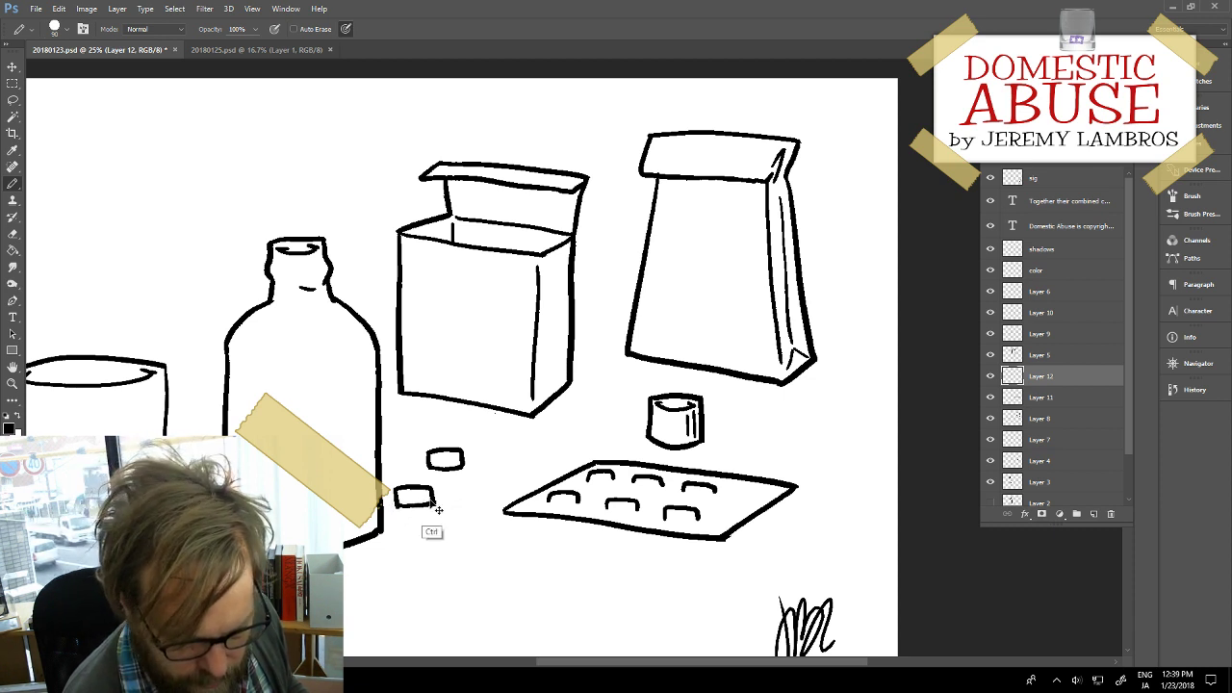
{"action": "key", "text": "ctrl"}
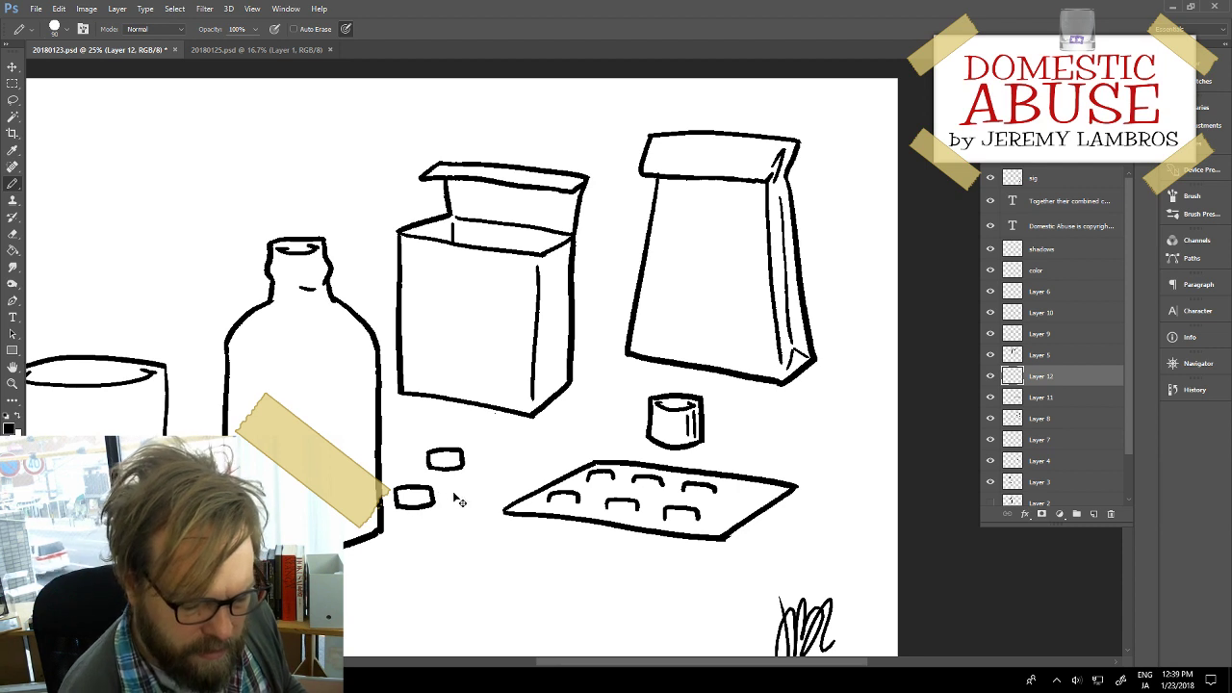
{"action": "mouse_move", "coordinate": [449, 514]}
{"action": "left_mouse_down"}
{"action": "mouse_move", "coordinate": [468, 497]}
{"action": "mouse_move", "coordinate": [453, 483]}
{"action": "left_mouse_up"}
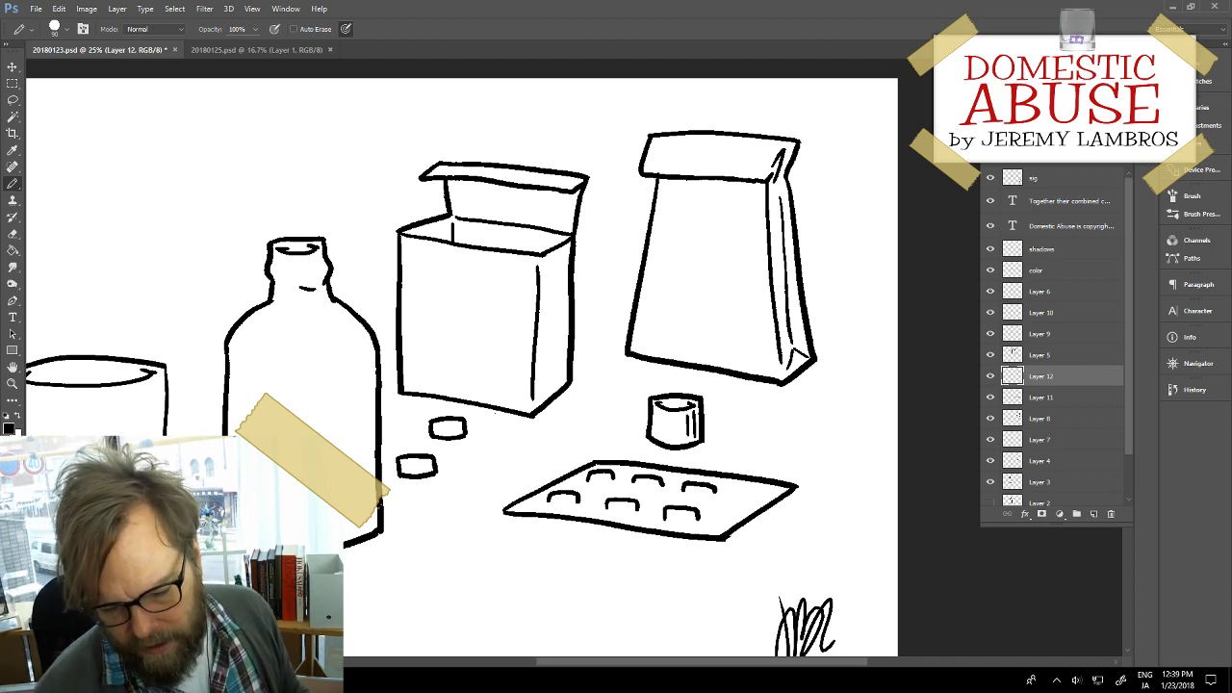
Step: Draw a small slanted capsule with a middle seam on a new layer, position it beside the blister sheet's left end, and save
{"action": "key", "text": "ctrl+shift+alt+n"}
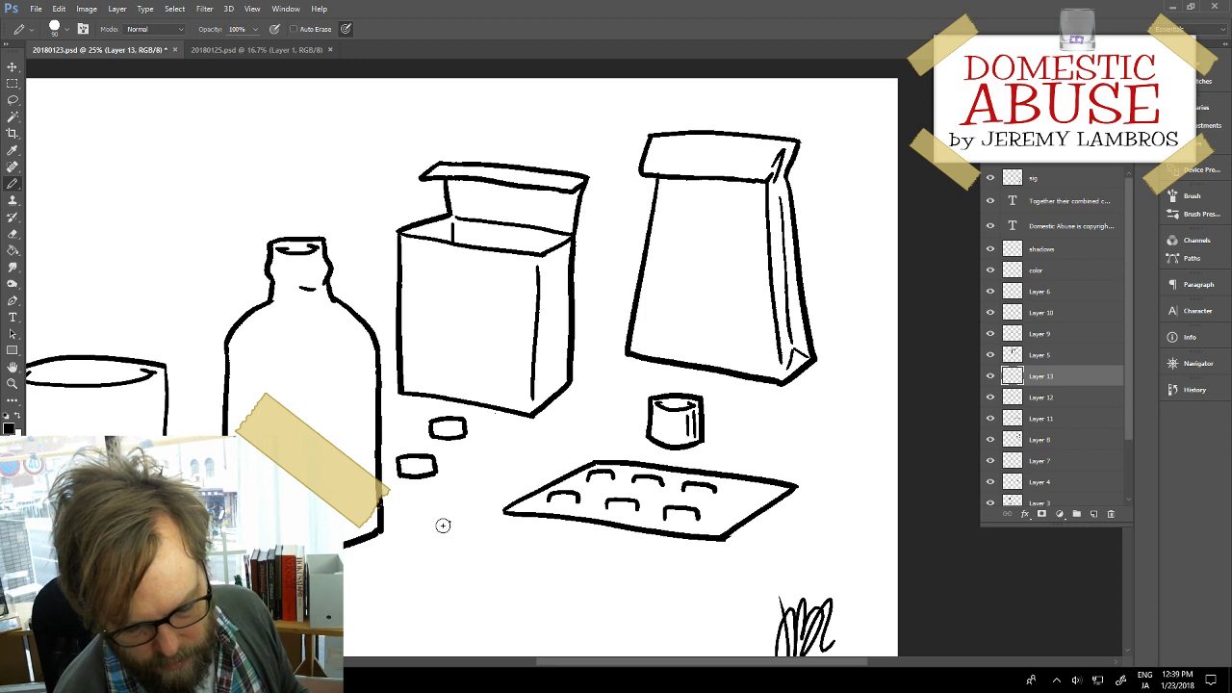
{"action": "mouse_move", "coordinate": [451, 521]}
{"action": "left_mouse_down"}
{"action": "mouse_move", "coordinate": [424, 538]}
{"action": "mouse_move", "coordinate": [431, 549]}
{"action": "mouse_move", "coordinate": [459, 519]}
{"action": "mouse_move", "coordinate": [469, 534]}
{"action": "mouse_move", "coordinate": [429, 547]}
{"action": "left_mouse_up"}
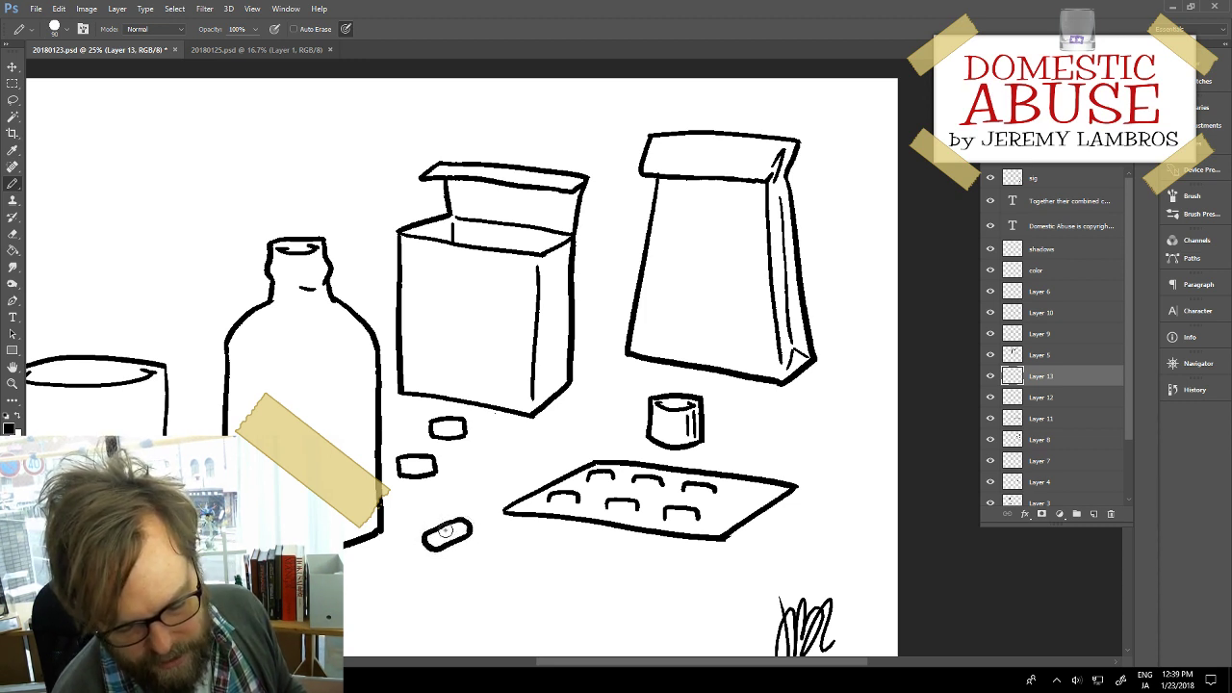
{"action": "key", "text": "ctrl+z"}
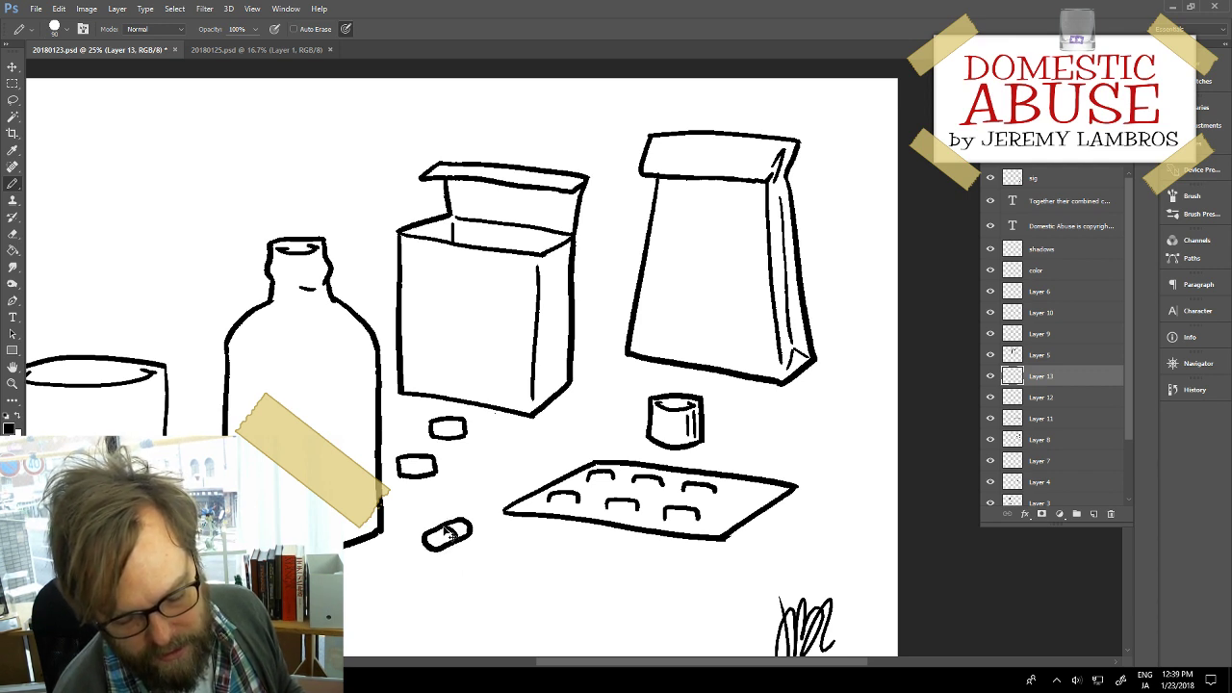
{"action": "key", "text": "ctrl+z"}
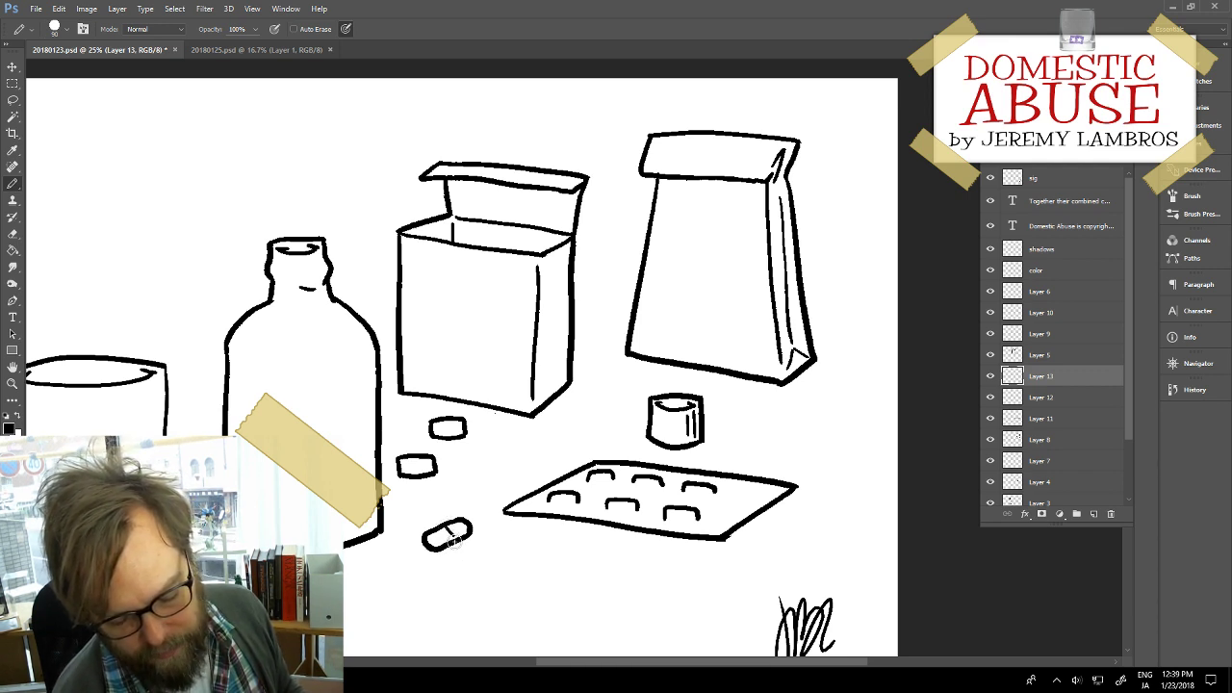
{"action": "key", "text": "ctrl+z"}
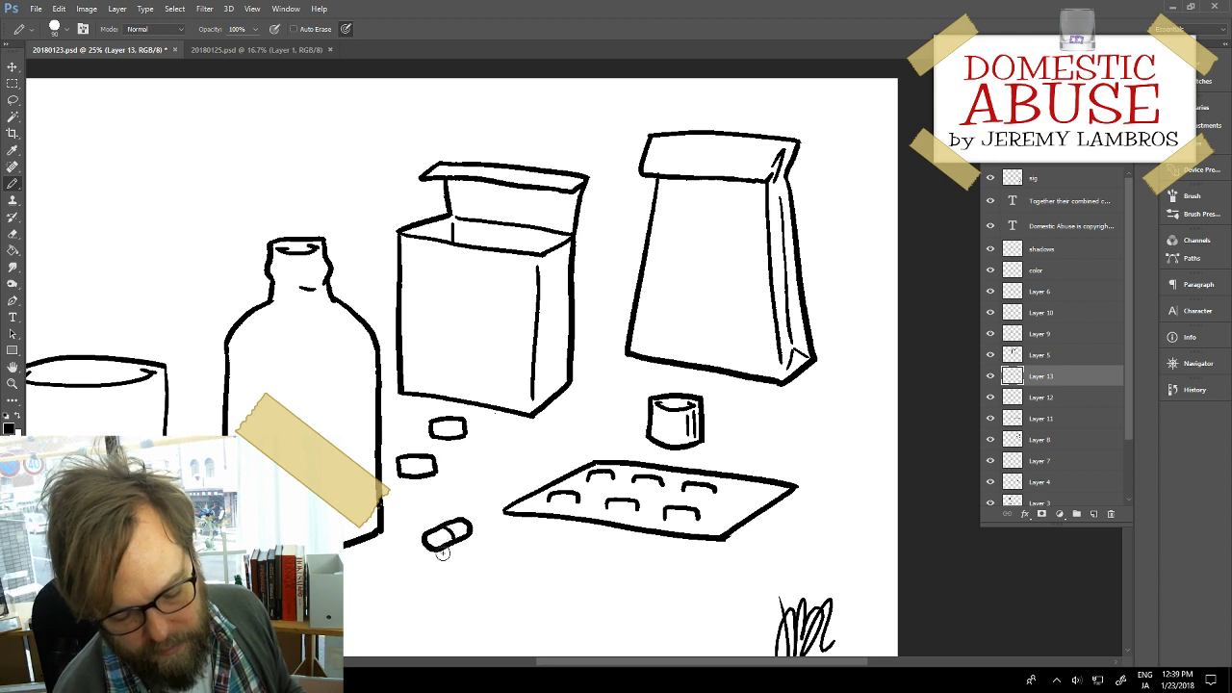
{"action": "left_click_drag", "start_coordinate": [447, 581], "coordinate": [474, 536]}
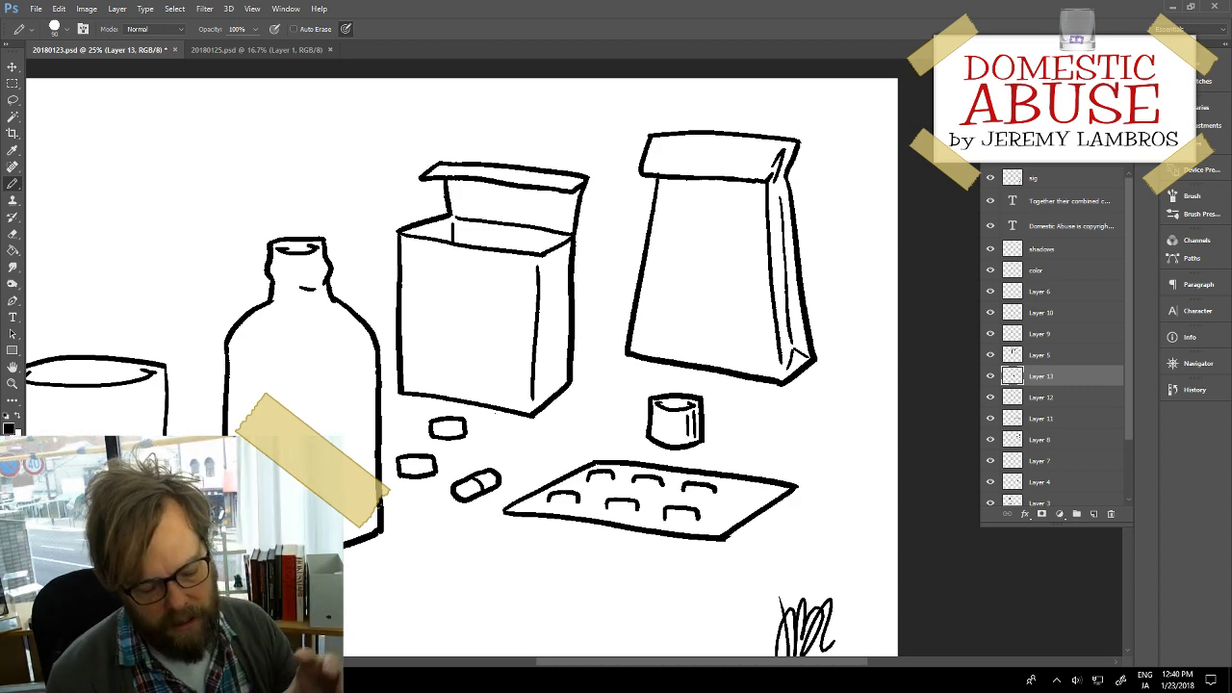
{"action": "key", "text": "ctrl+s"}
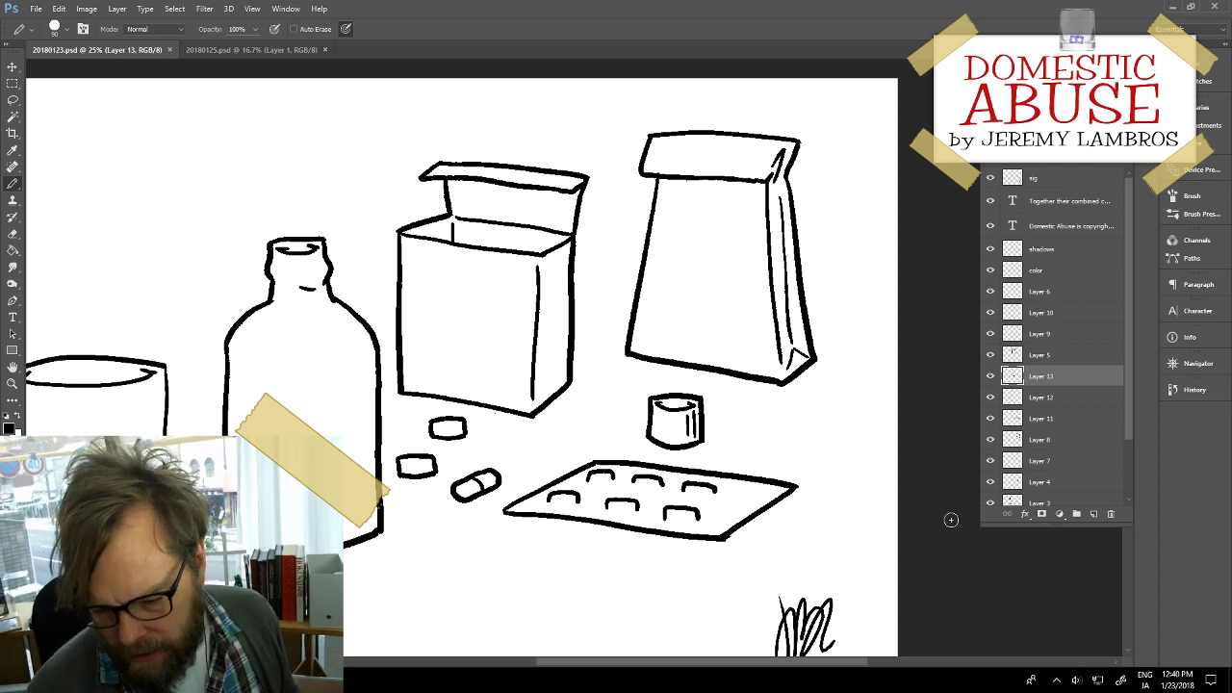
Step: Toggle the visibility of Layers 12, 11 and 8 to check their contents, and hide Layers 7 and 4
{"action": "left_click", "coordinate": [991, 398]}
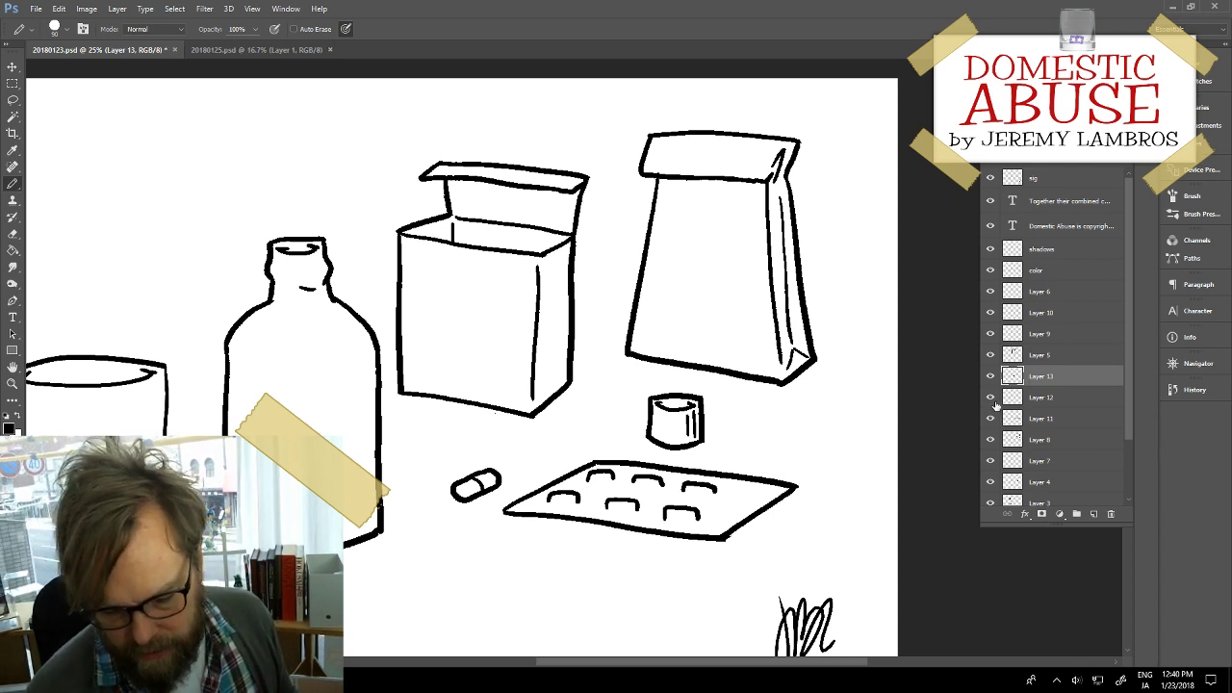
{"action": "left_click", "coordinate": [991, 401]}
{"action": "left_click", "coordinate": [990, 418]}
{"action": "left_click", "coordinate": [990, 419]}
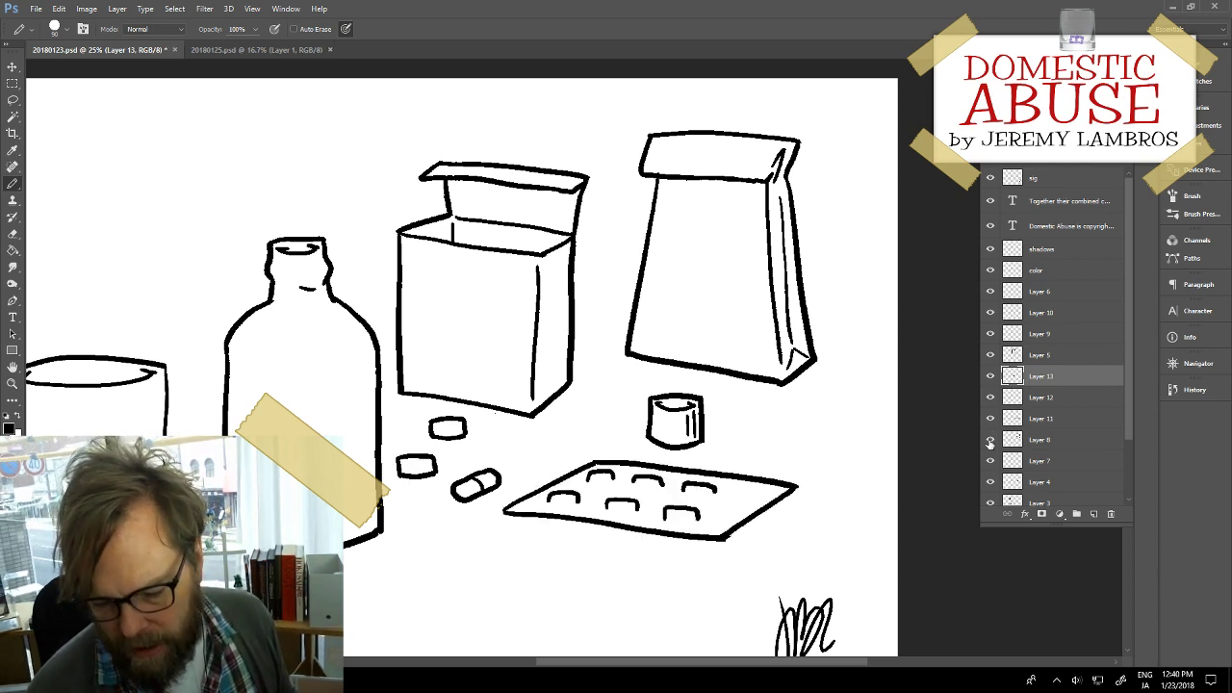
{"action": "left_click", "coordinate": [991, 440]}
{"action": "left_click", "coordinate": [990, 440]}
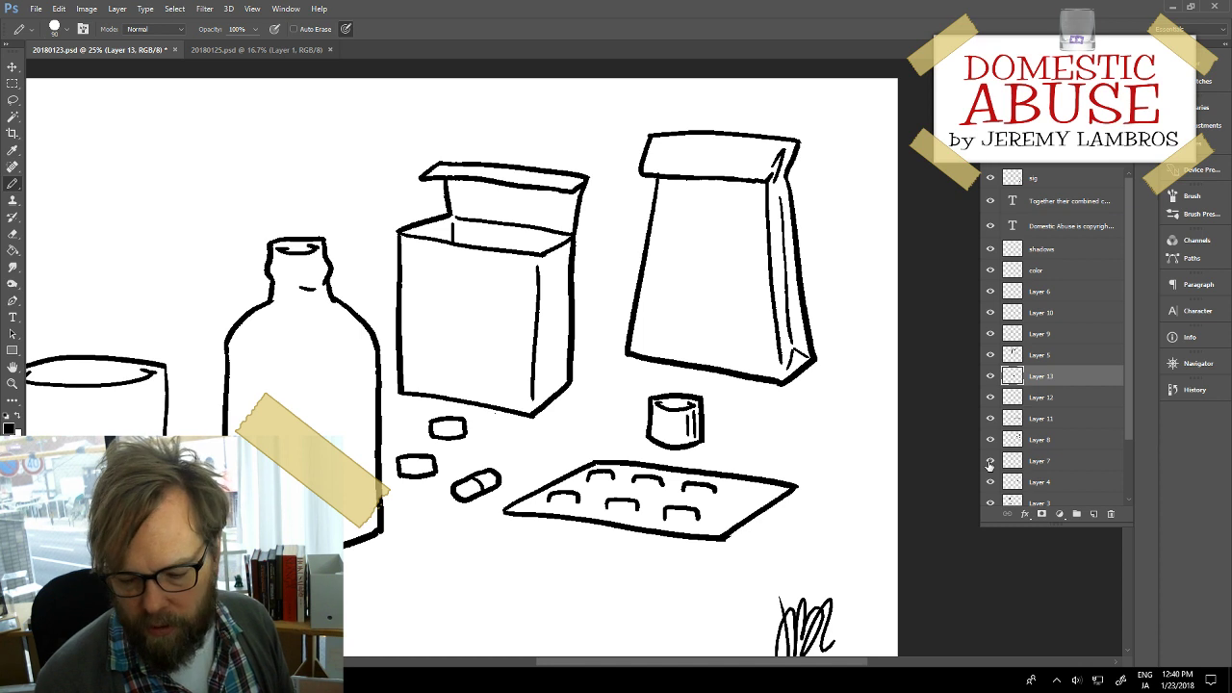
{"action": "left_click", "coordinate": [990, 461]}
{"action": "left_click", "coordinate": [990, 482]}
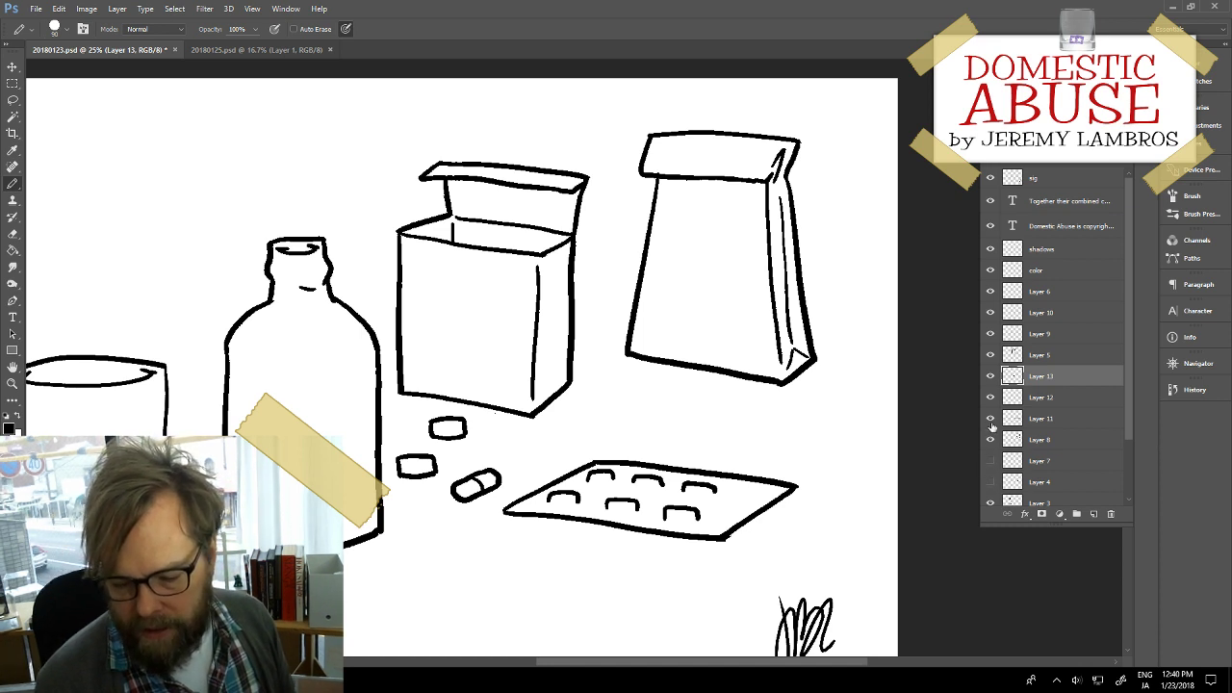
Step: Check Layers 6, 12 and 5 by toggling their visibility, and hide Layers 6, 10 and 9
{"action": "left_click", "coordinate": [990, 291]}
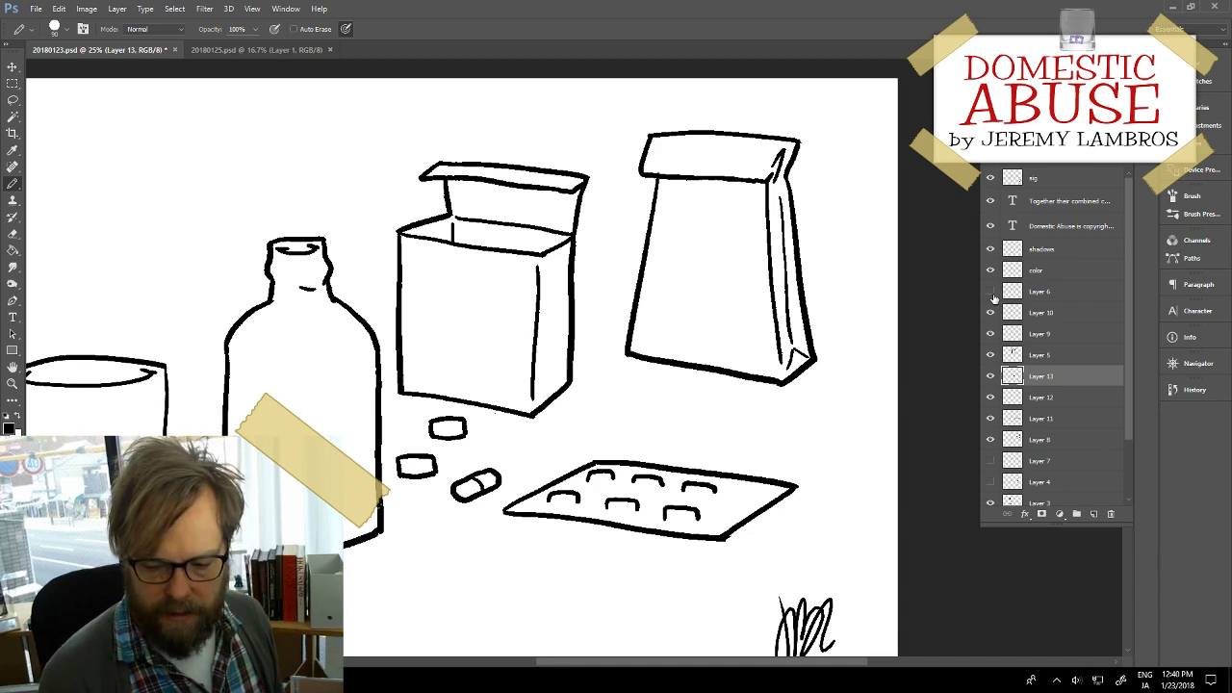
{"action": "left_click", "coordinate": [990, 291]}
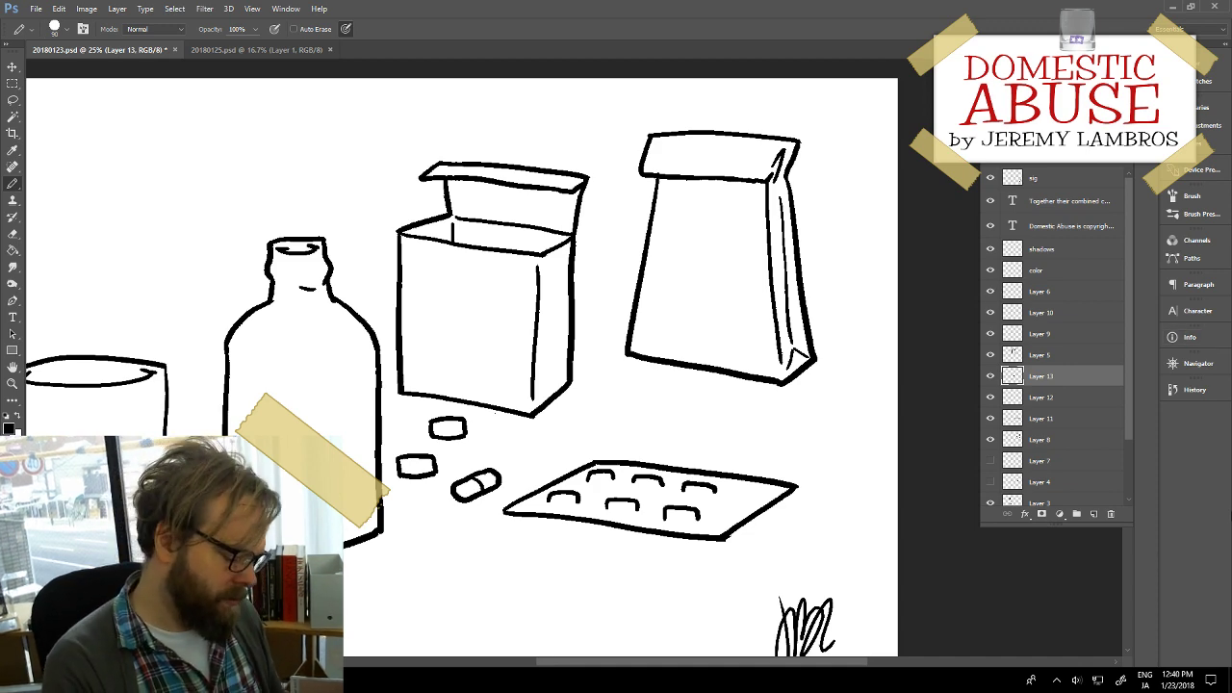
{"action": "key", "text": "ctrl+minus"}
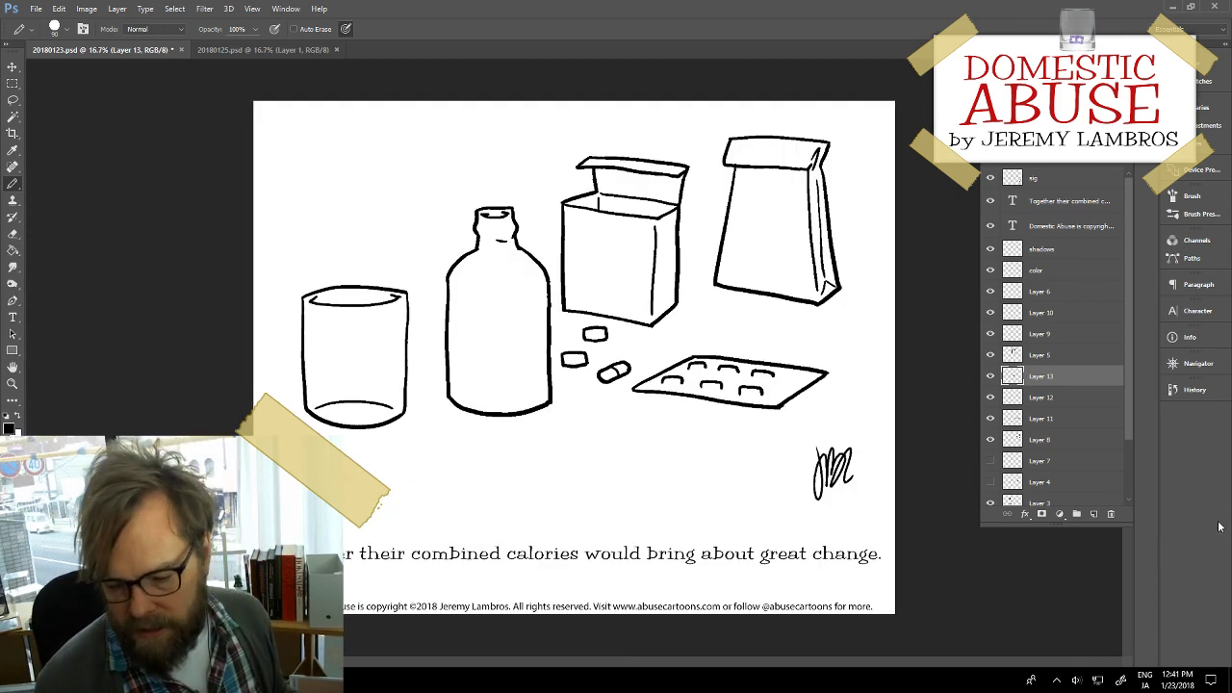
{"action": "left_click", "coordinate": [991, 397]}
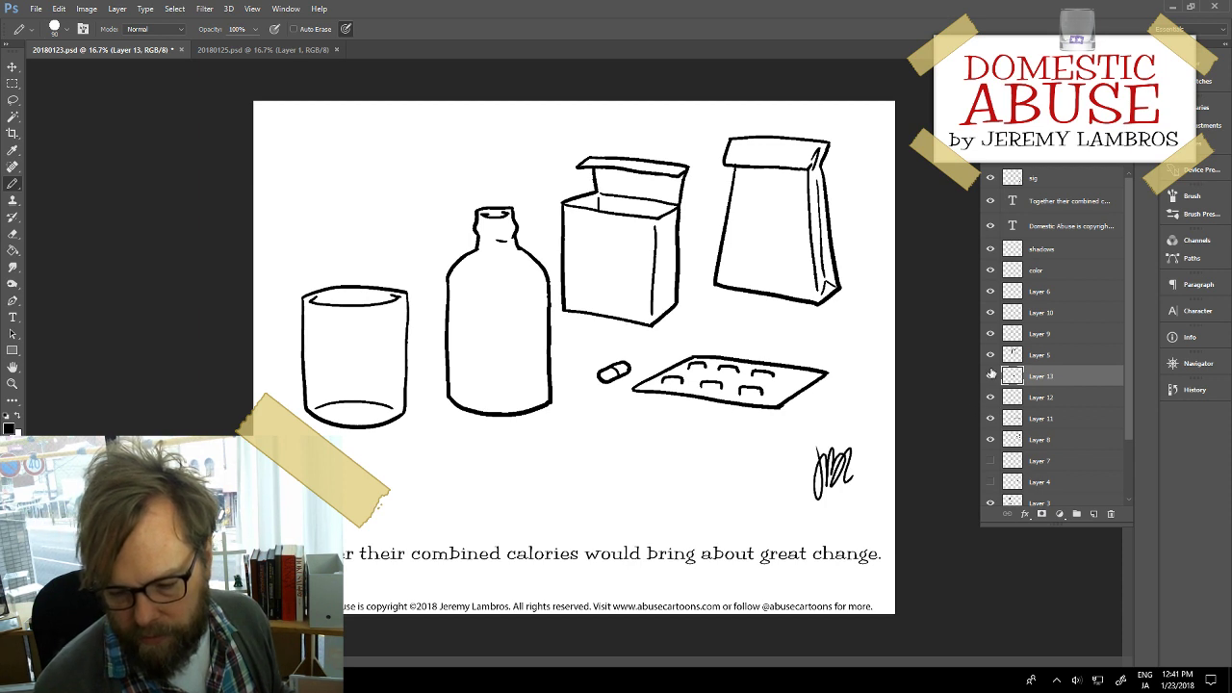
{"action": "left_click", "coordinate": [991, 397]}
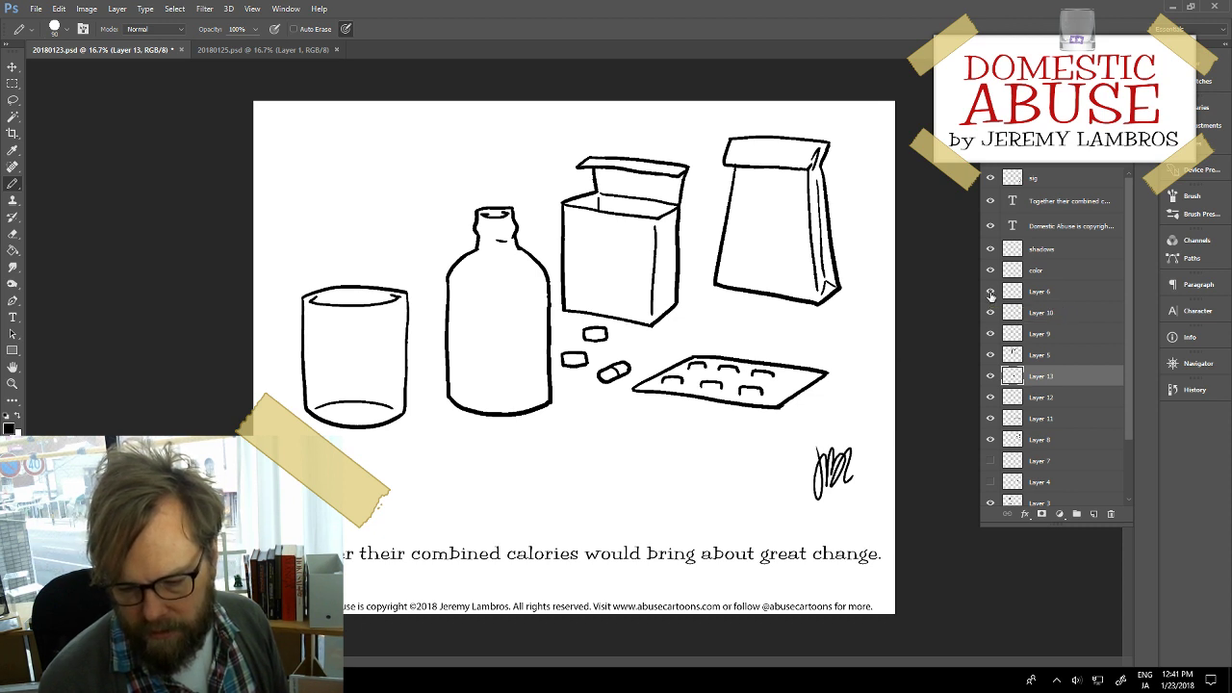
{"action": "left_click_drag", "start_coordinate": [991, 294], "coordinate": [995, 337]}
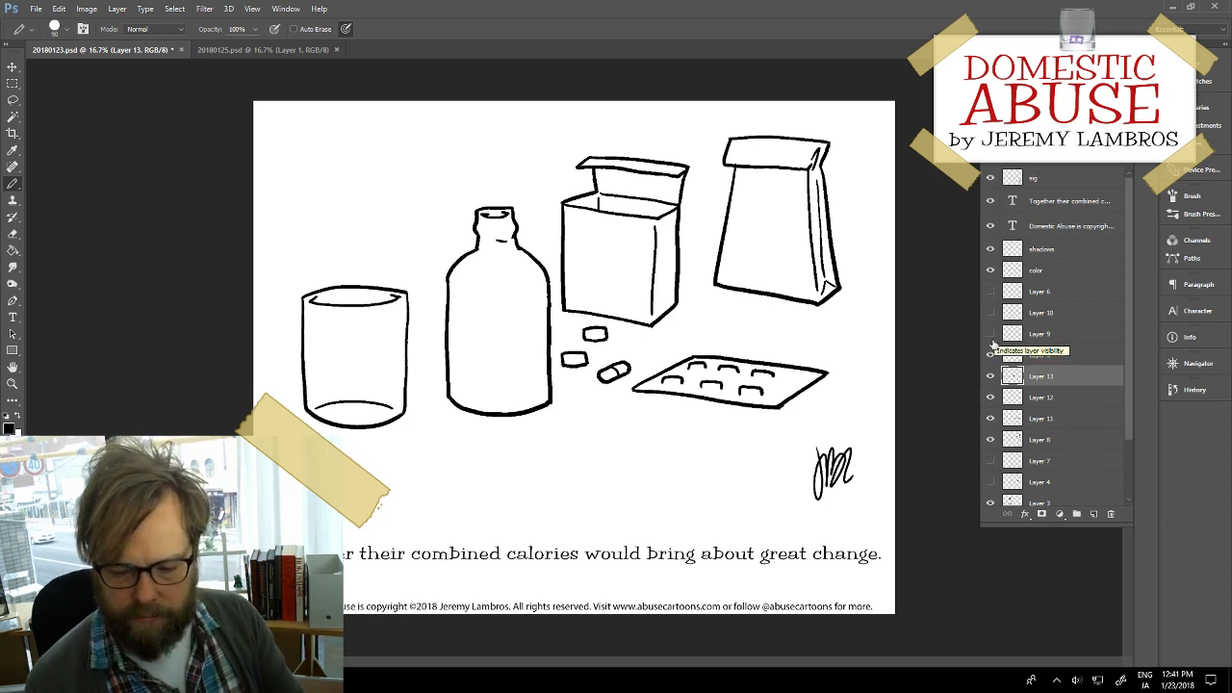
{"action": "scroll", "coordinate": [1001, 371], "scroll_direction": "down", "scroll_amount": 1}
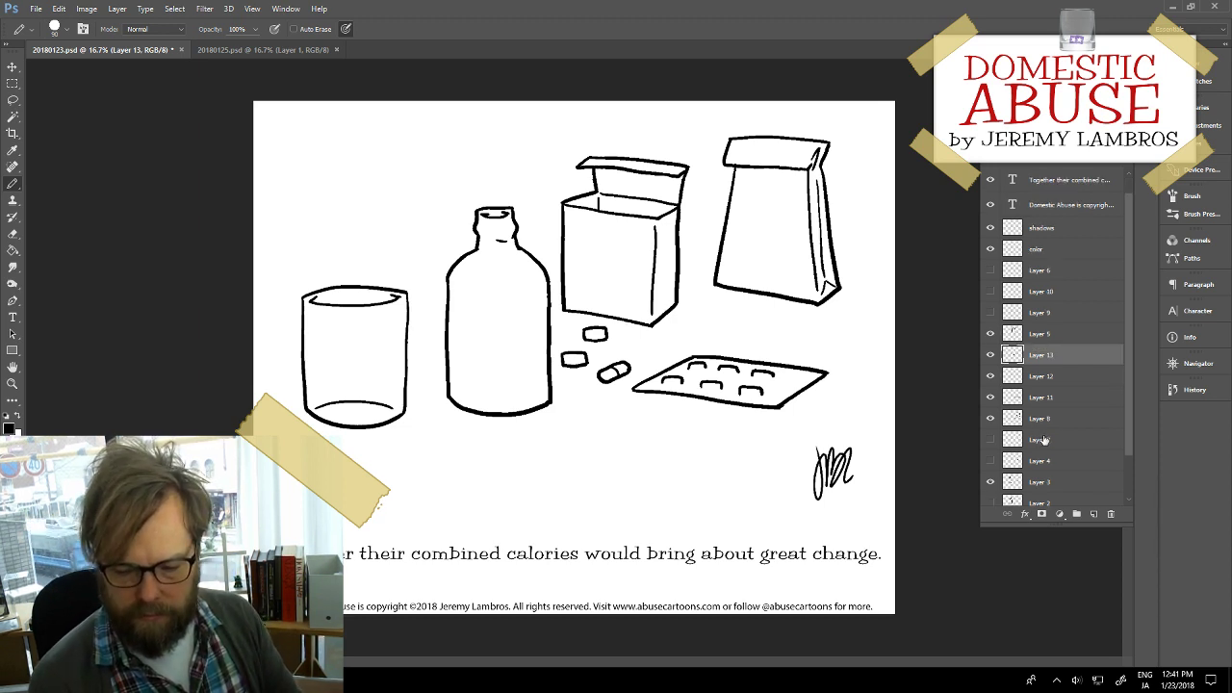
{"action": "left_click", "coordinate": [990, 334]}
{"action": "left_click", "coordinate": [991, 334]}
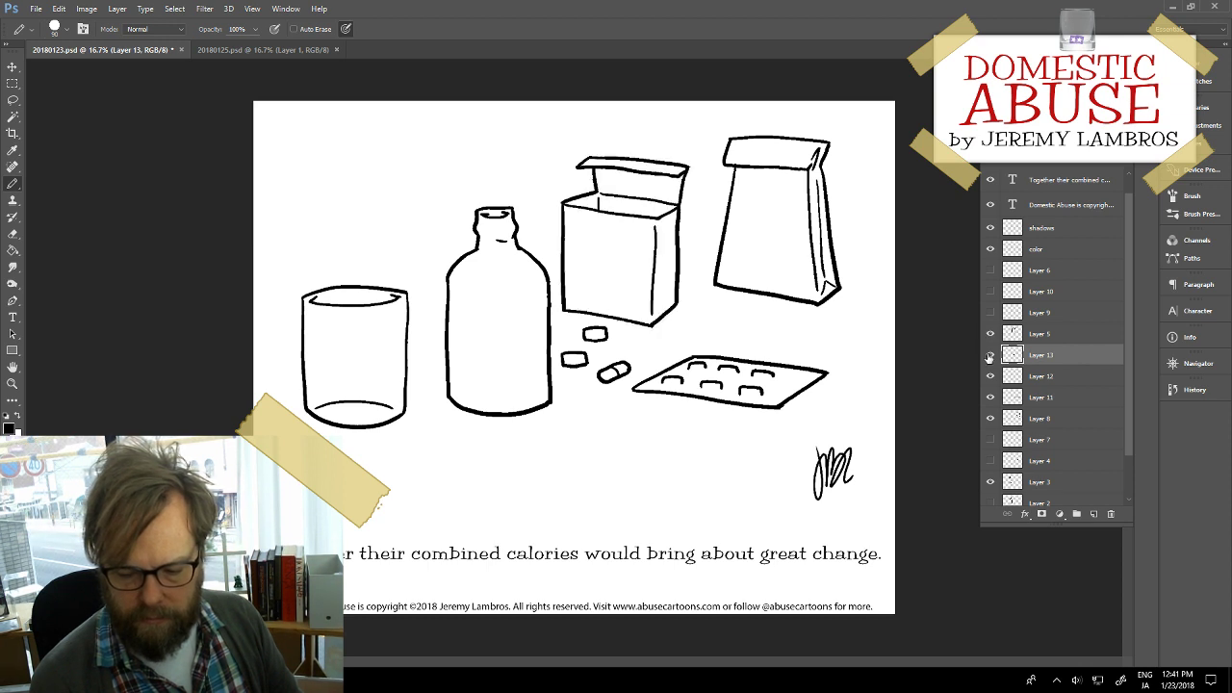
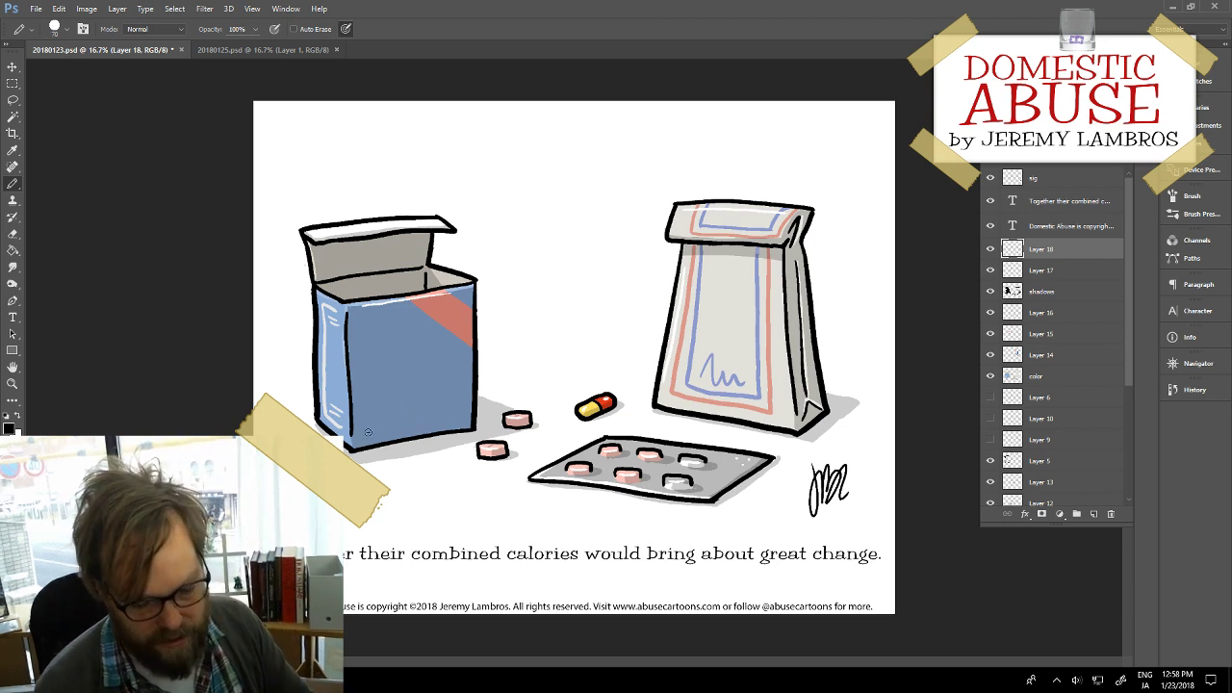
Step: Draw a pair of small black dot eyes low on the box, the paper bag and the blister sheet's right end, and save
{"action": "left_click", "coordinate": [412, 424]}
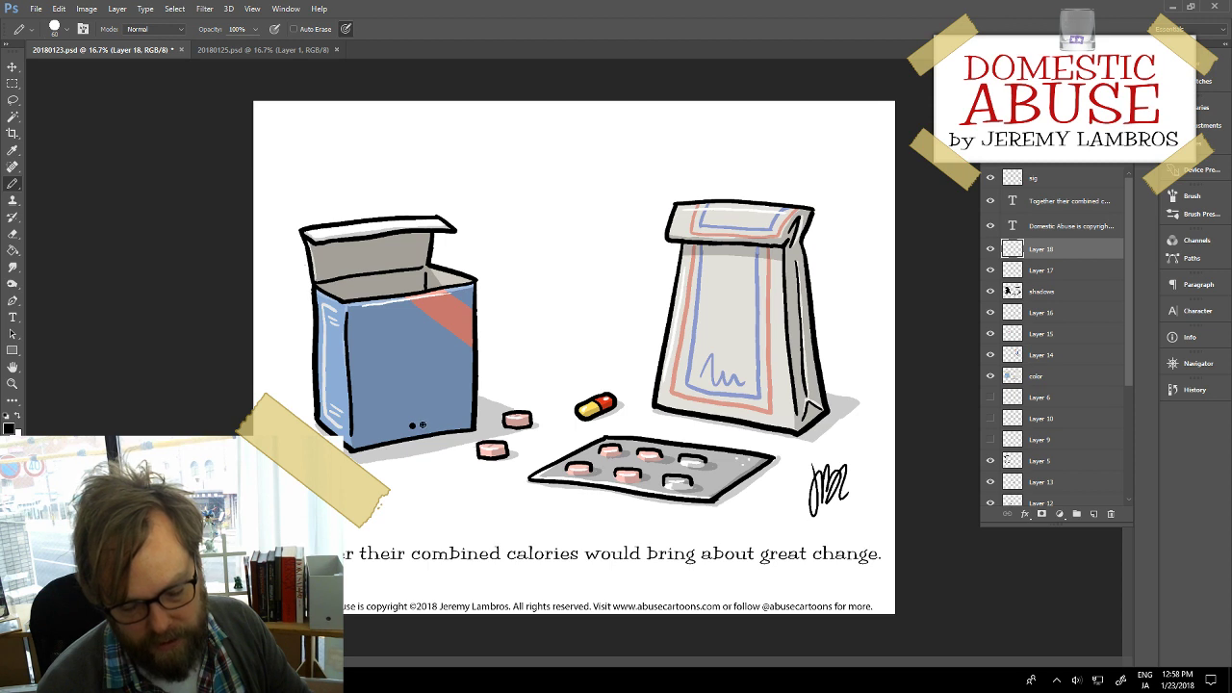
{"action": "left_click", "coordinate": [421, 425]}
{"action": "left_click", "coordinate": [710, 405]}
{"action": "left_click", "coordinate": [720, 406]}
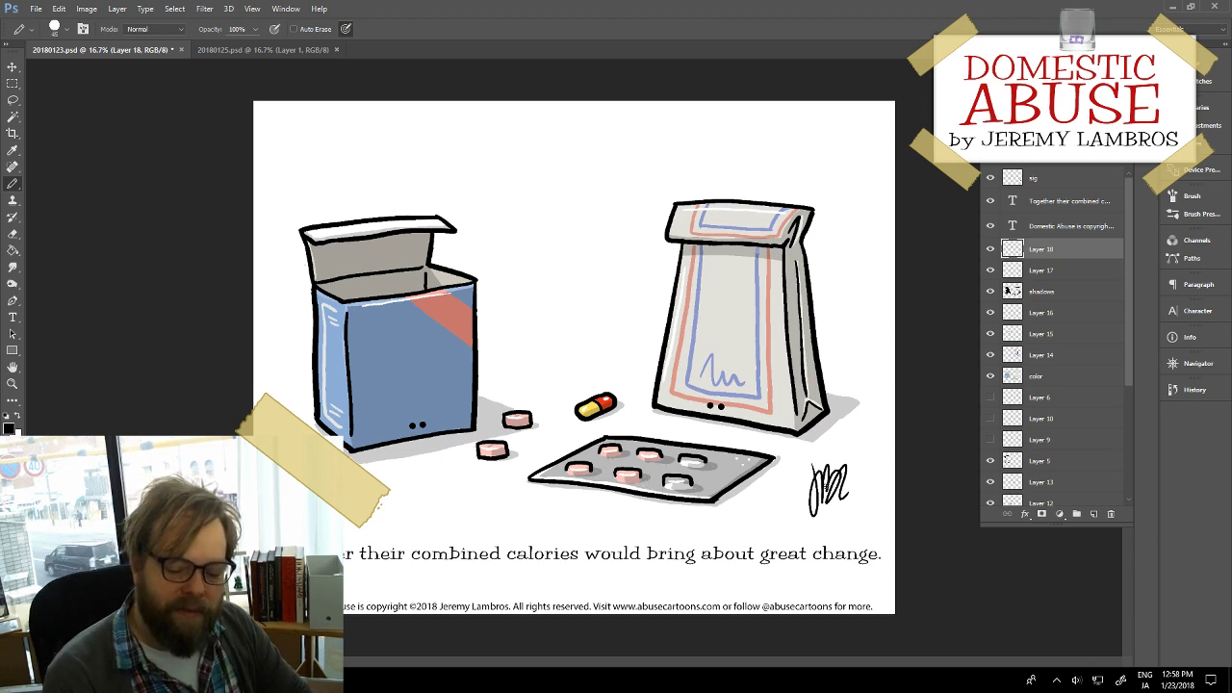
{"action": "left_click", "coordinate": [720, 478]}
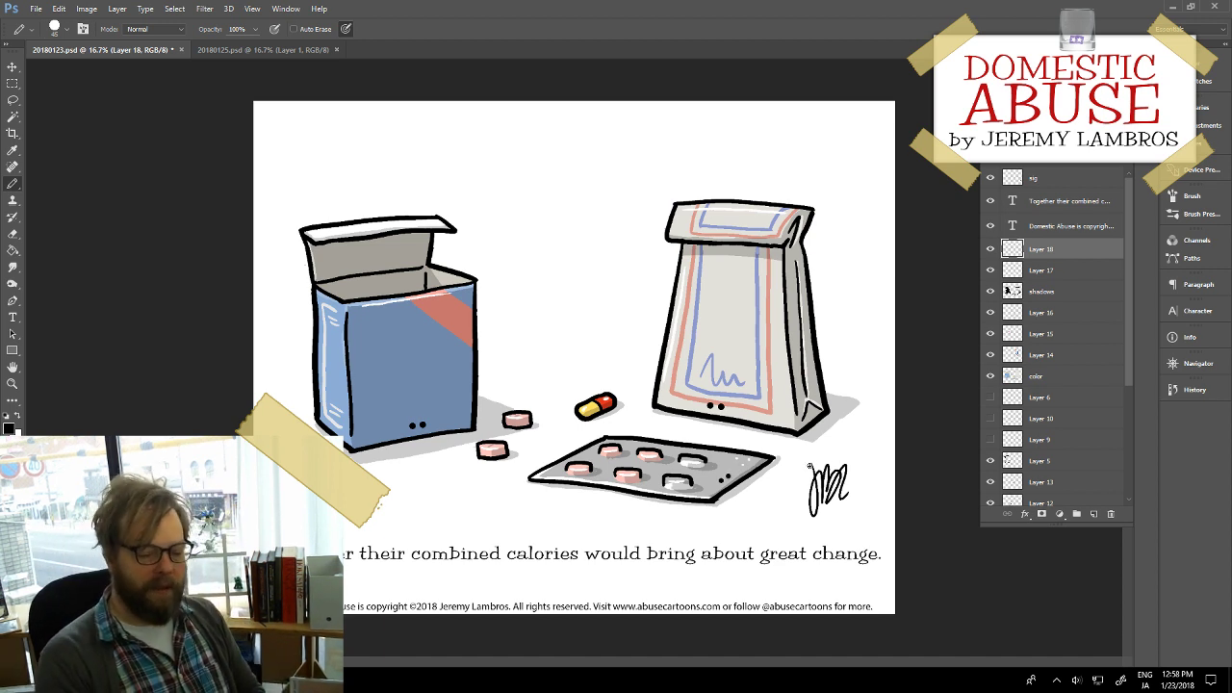
{"action": "left_click_drag", "start_coordinate": [809, 465], "coordinate": [813, 472]}
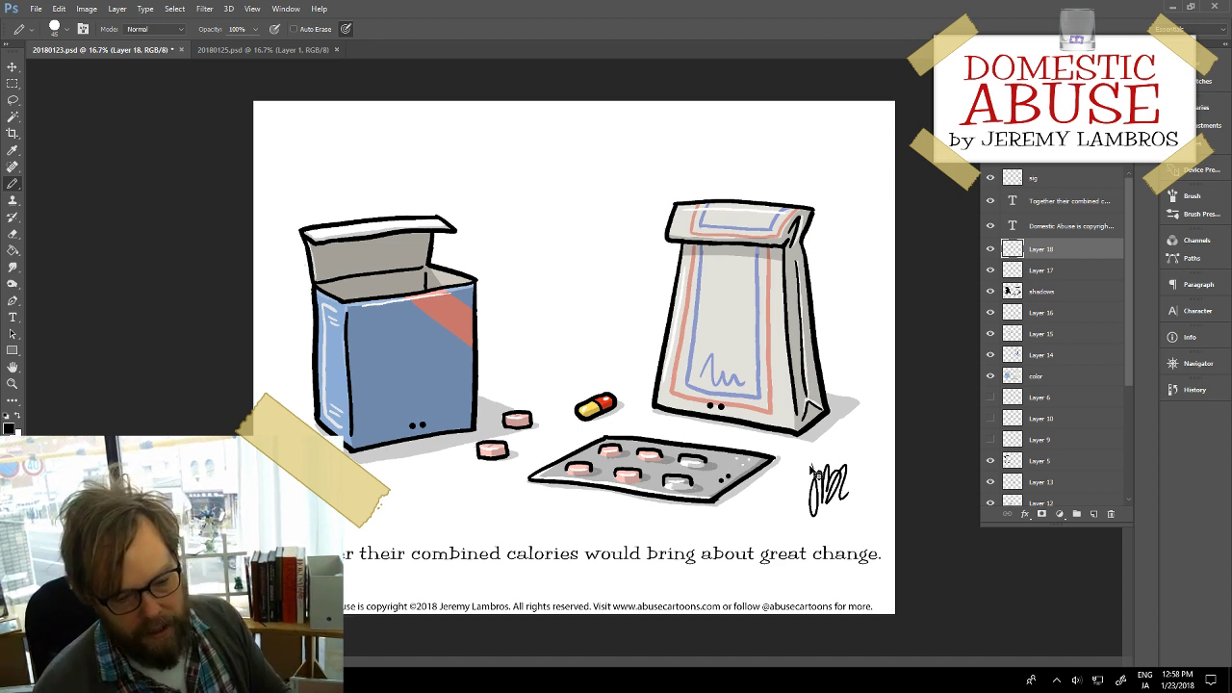
{"action": "key", "text": "ctrl+s"}
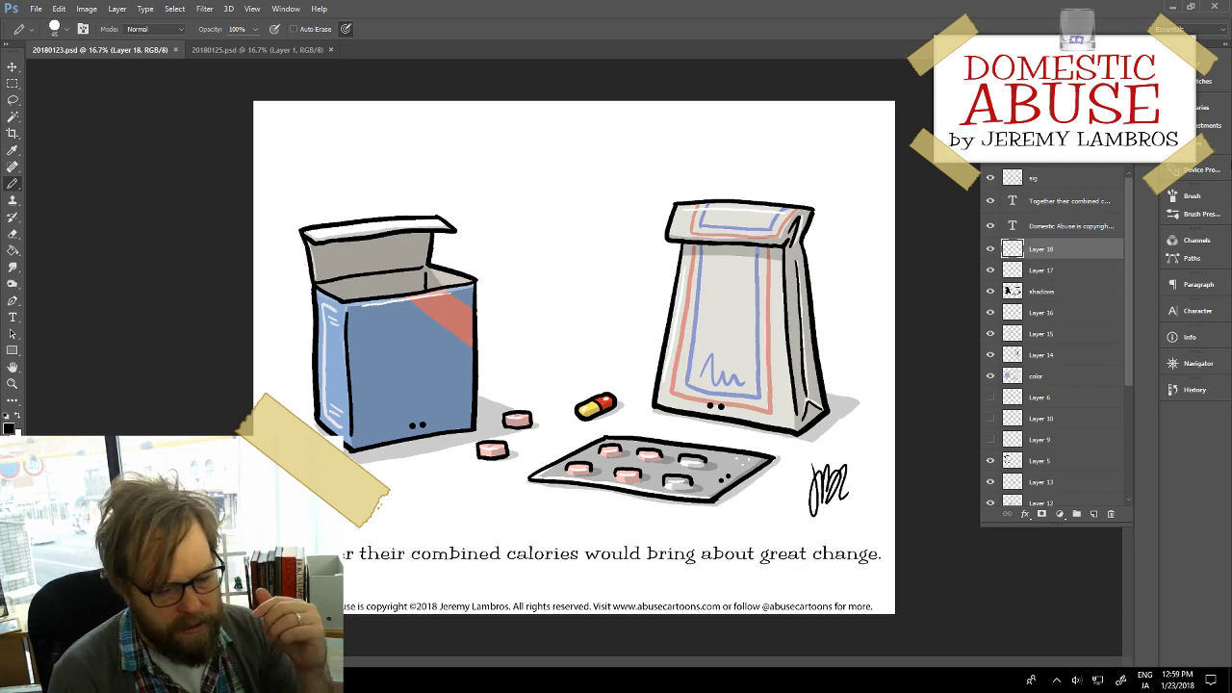
Step: Start rewriting the caption under the drawing by replacing its whole text with "He admired"
{"action": "key", "text": "ctrl+plus"}
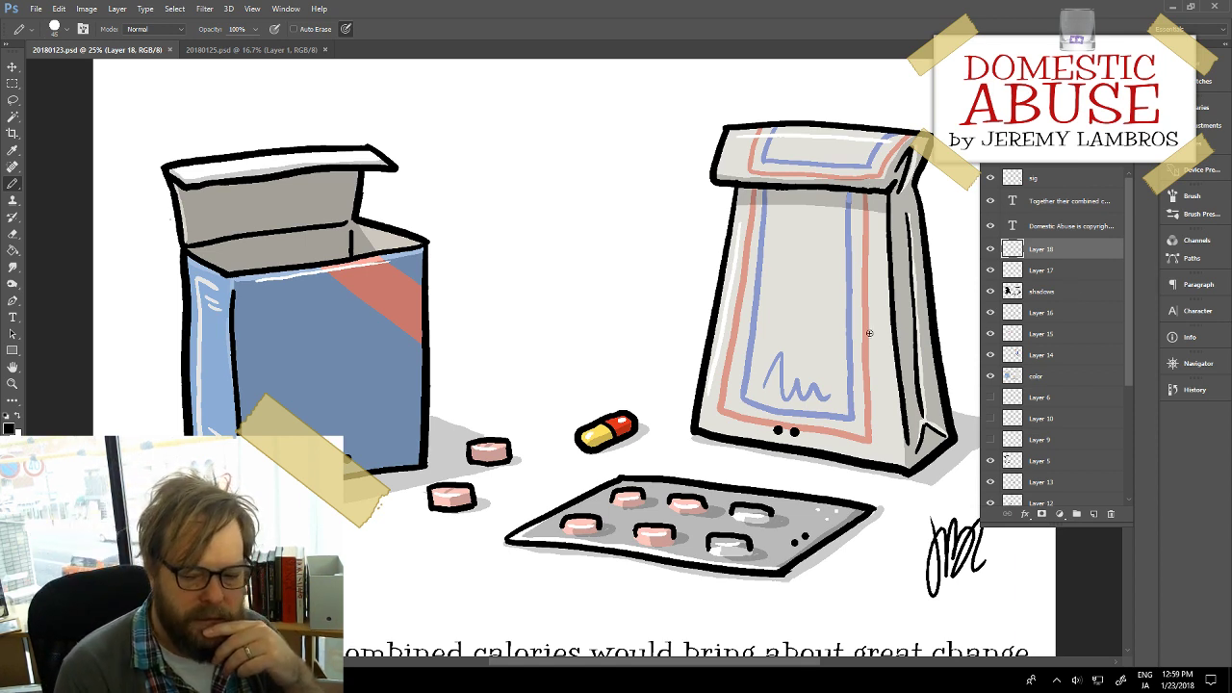
{"action": "key", "text": "ctrl+minus"}
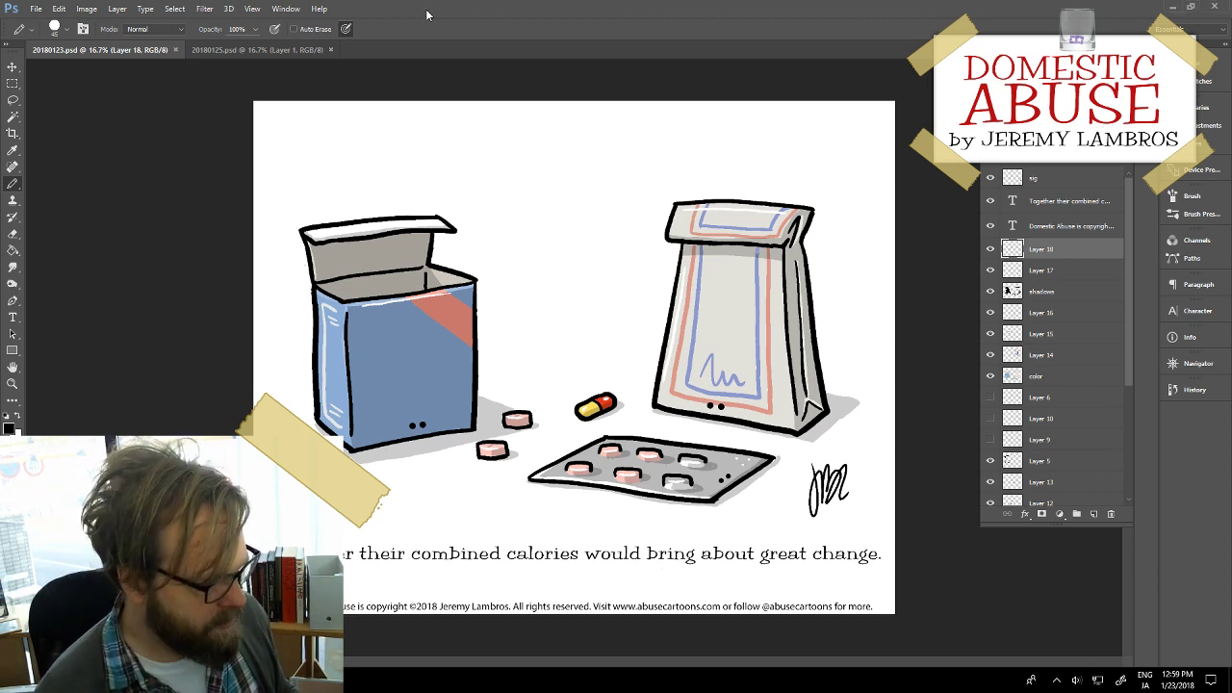
{"action": "key", "text": "t"}
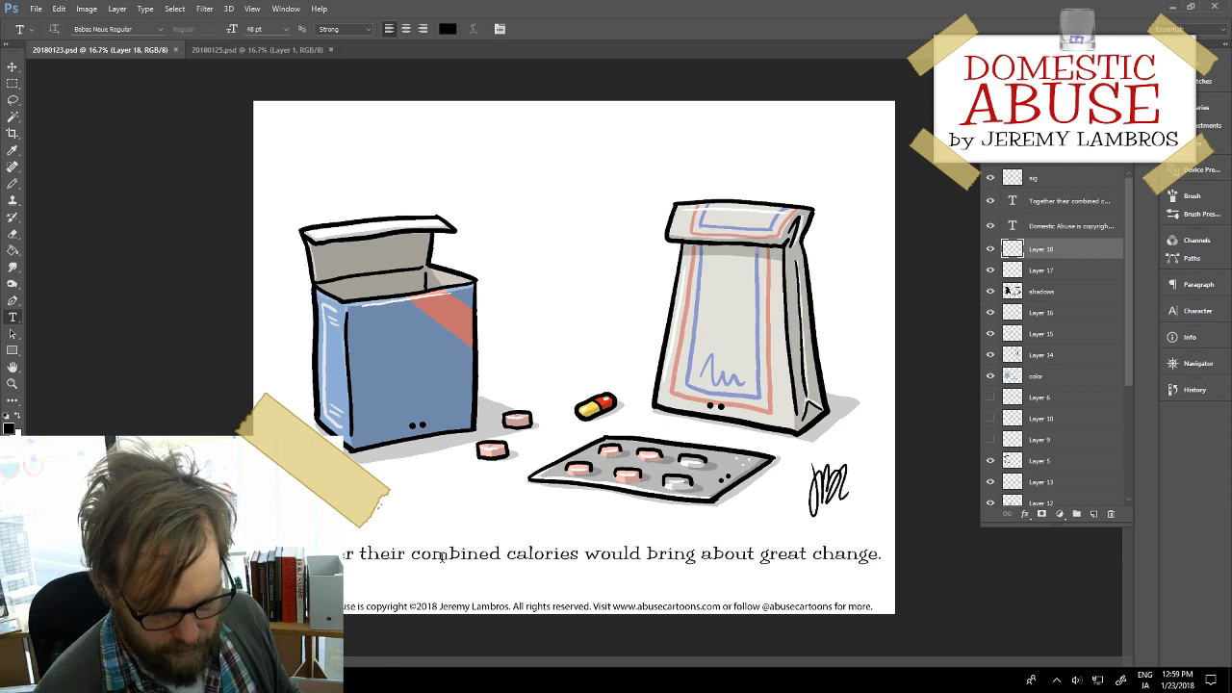
{"action": "left_click", "coordinate": [438, 553]}
{"action": "key", "text": "ctrl+a"}
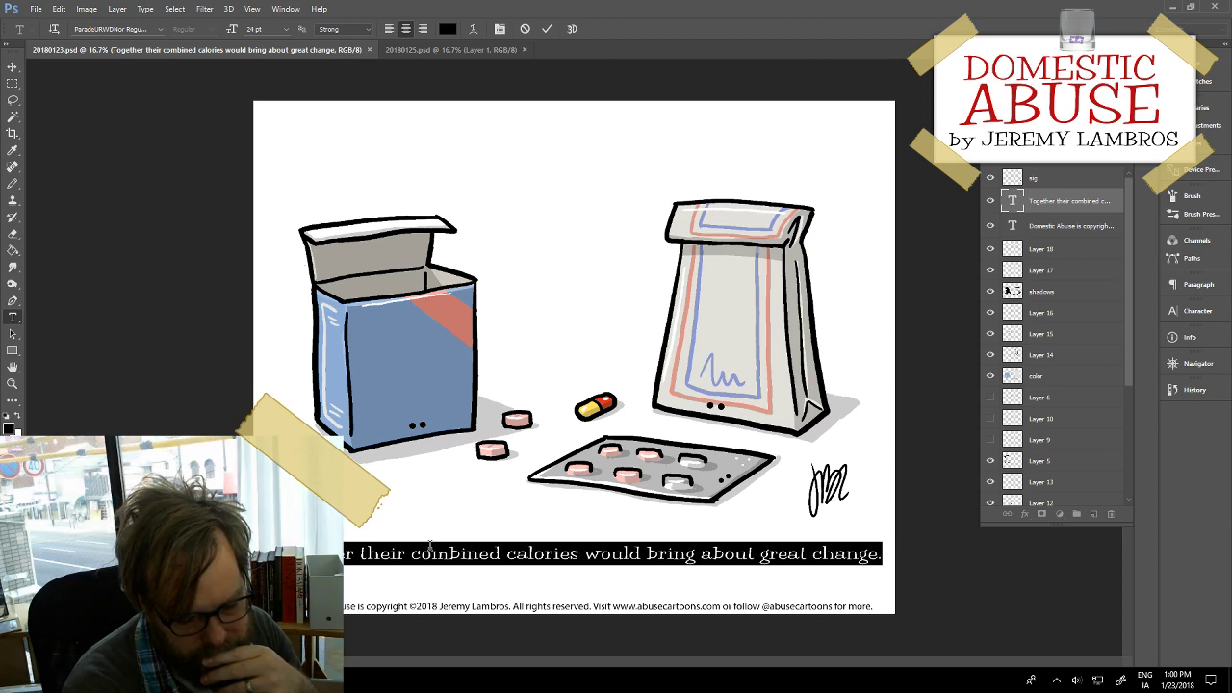
{"action": "type", "text": "He "}
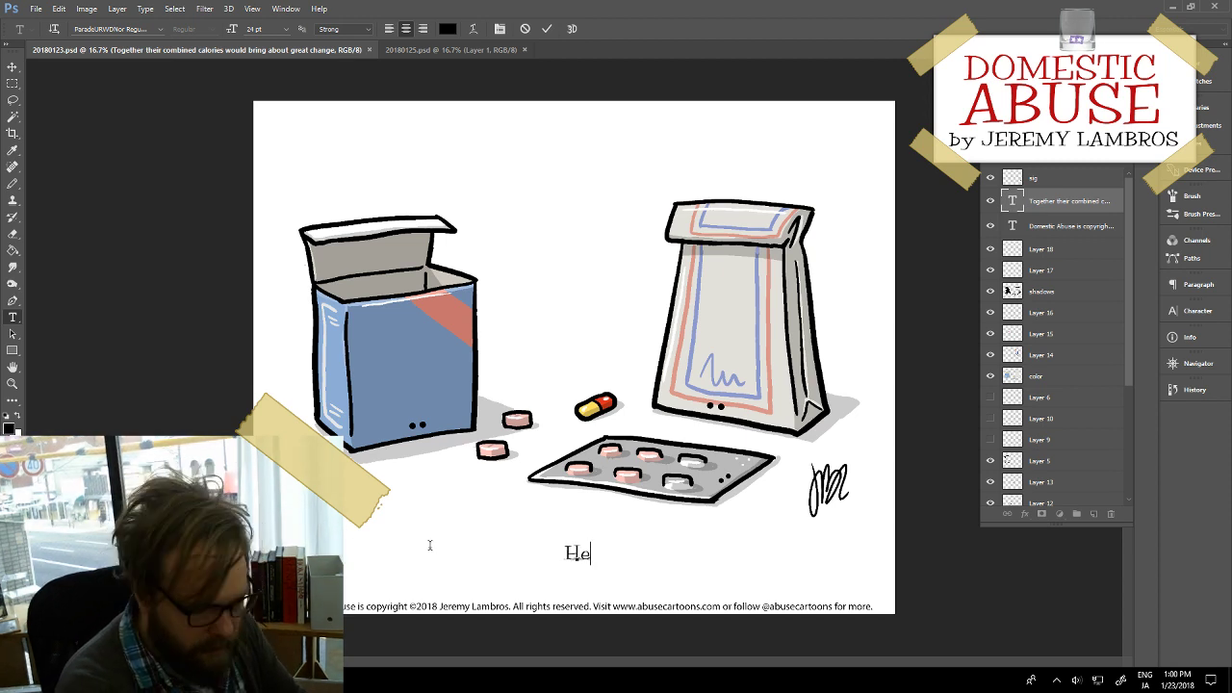
{"action": "type", "text": "admir"}
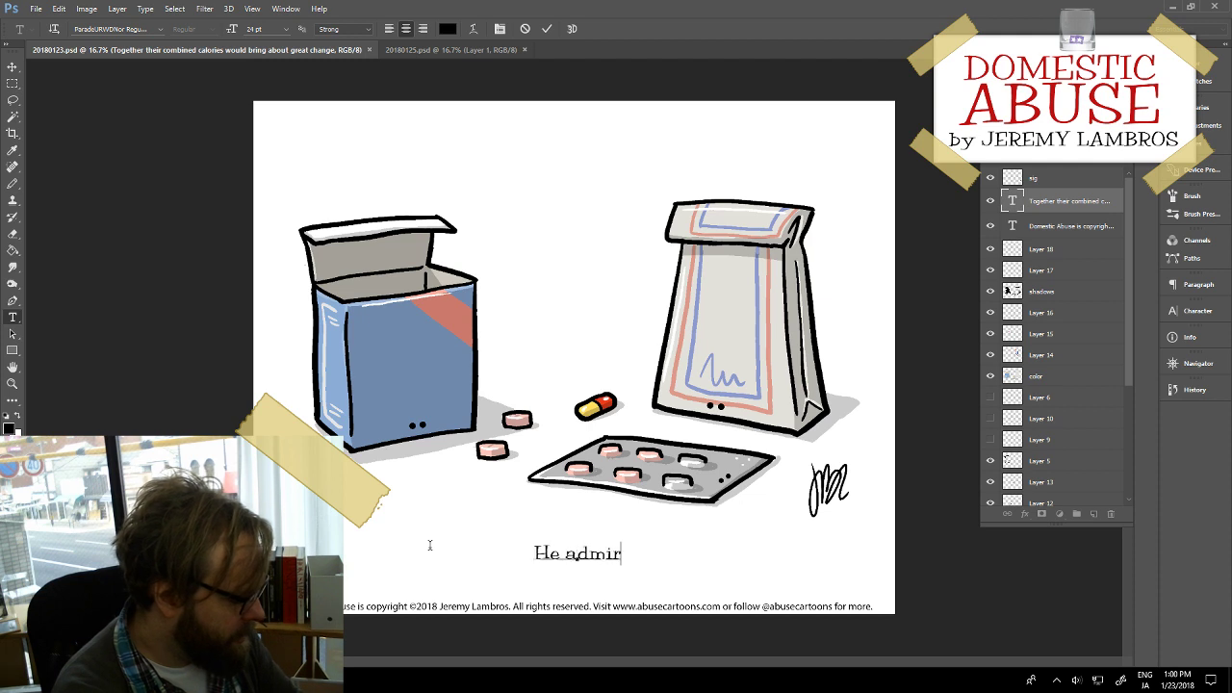
{"action": "type", "text": "ed at"}
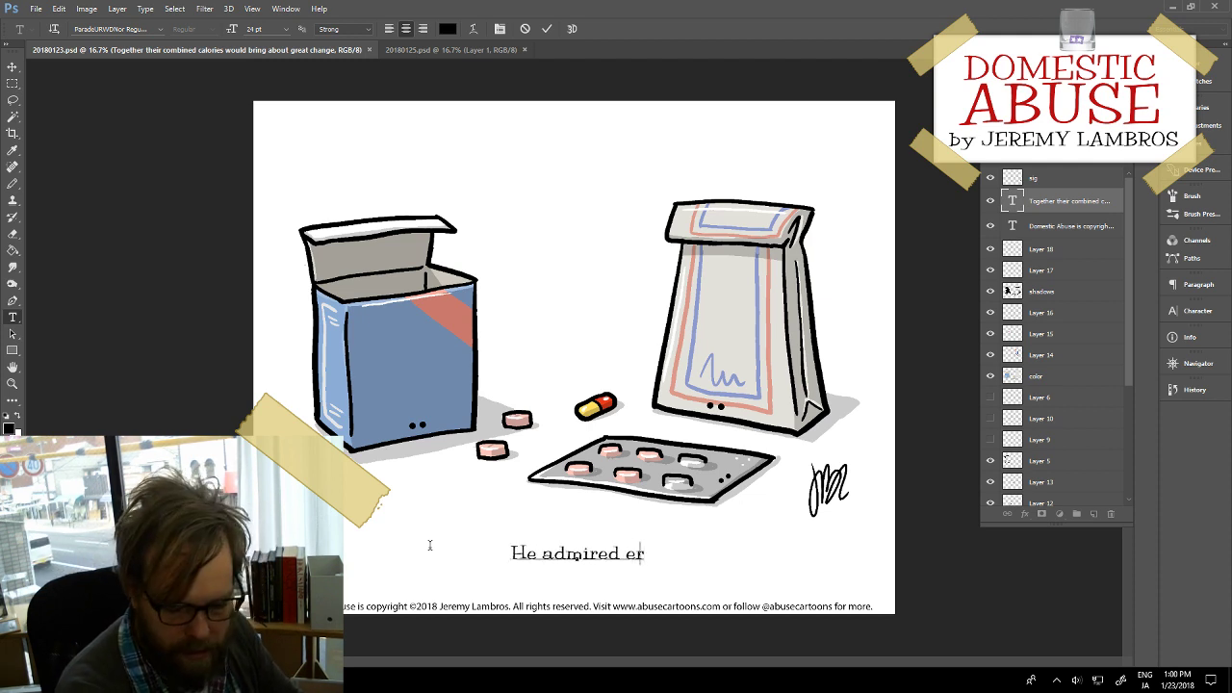
{"action": "key", "text": "BackSpace"}
{"action": "key", "text": "BackSpace"}
{"action": "type", "text": "at"}
{"action": "key", "text": "BackSpace"}
{"action": "key", "text": "BackSpace"}
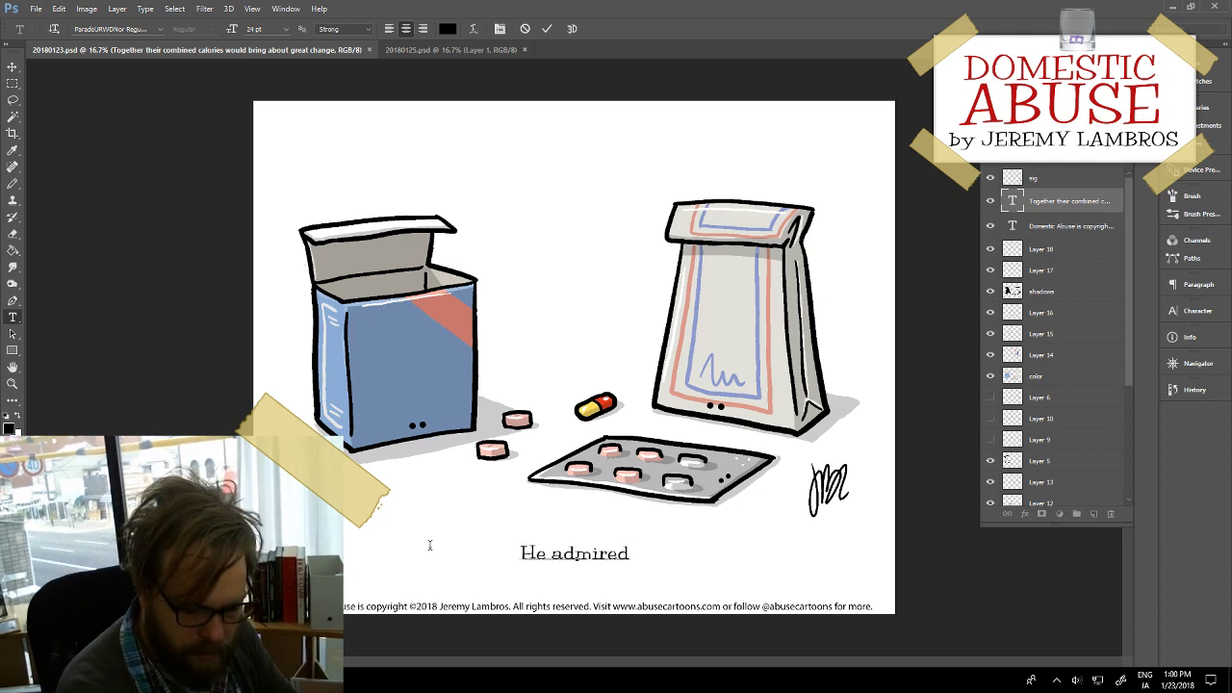
Step: Continue the caption after "He admired" with "her prescription strength, but found her"
{"action": "type", "text": "her pres"}
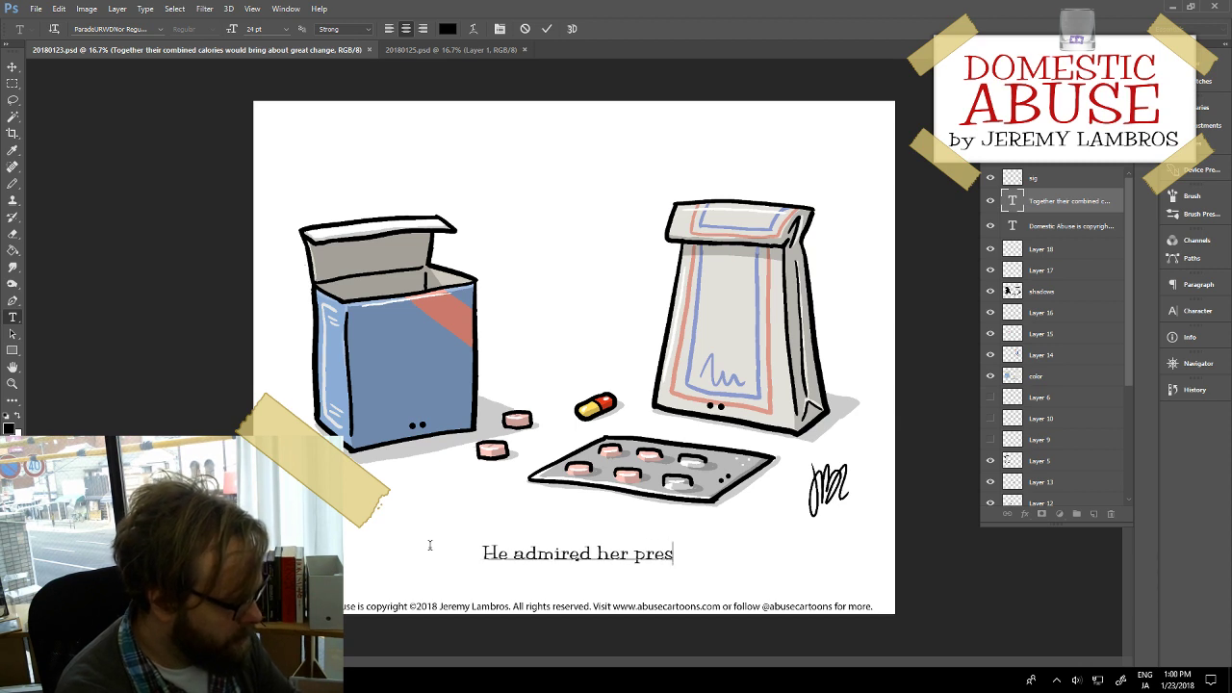
{"action": "type", "text": "cri"}
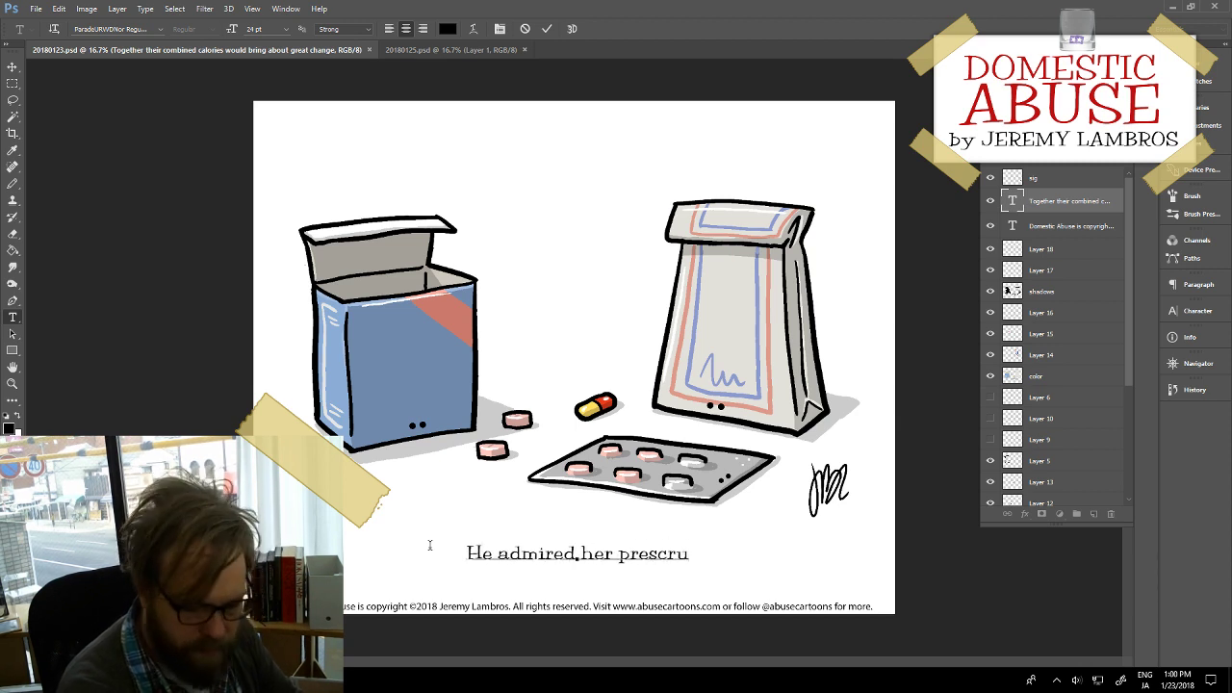
{"action": "key", "text": "BackSpace"}
{"action": "type", "text": "ipti"}
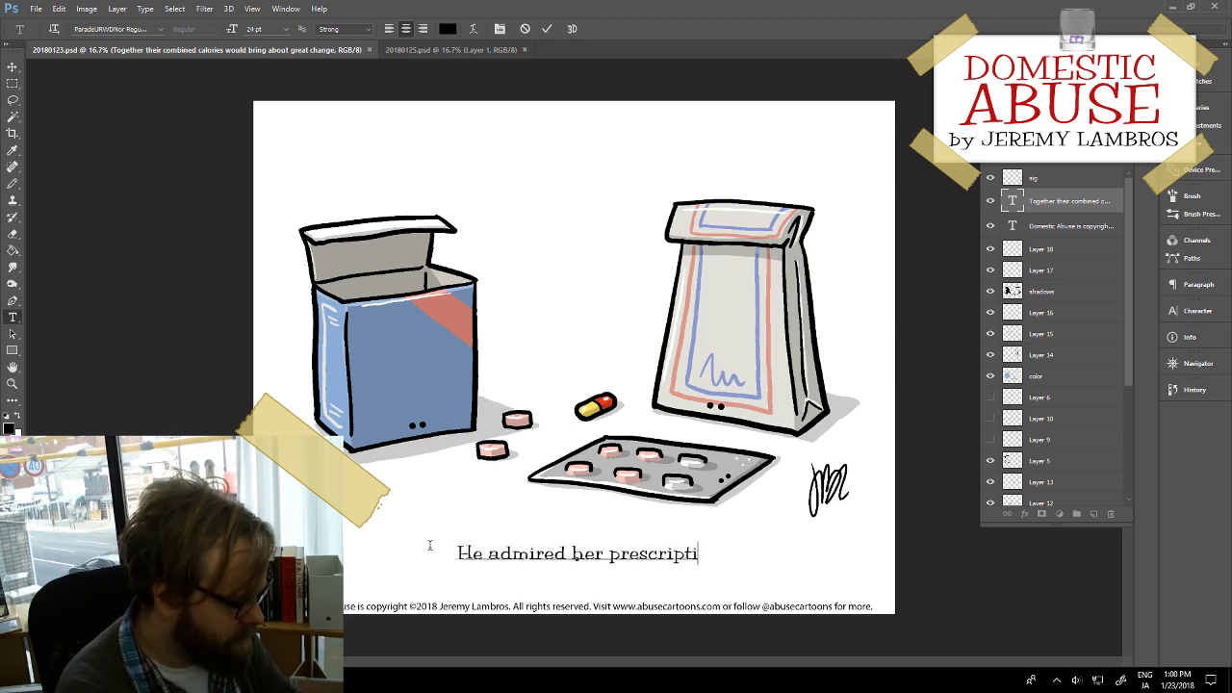
{"action": "type", "text": "on stre"}
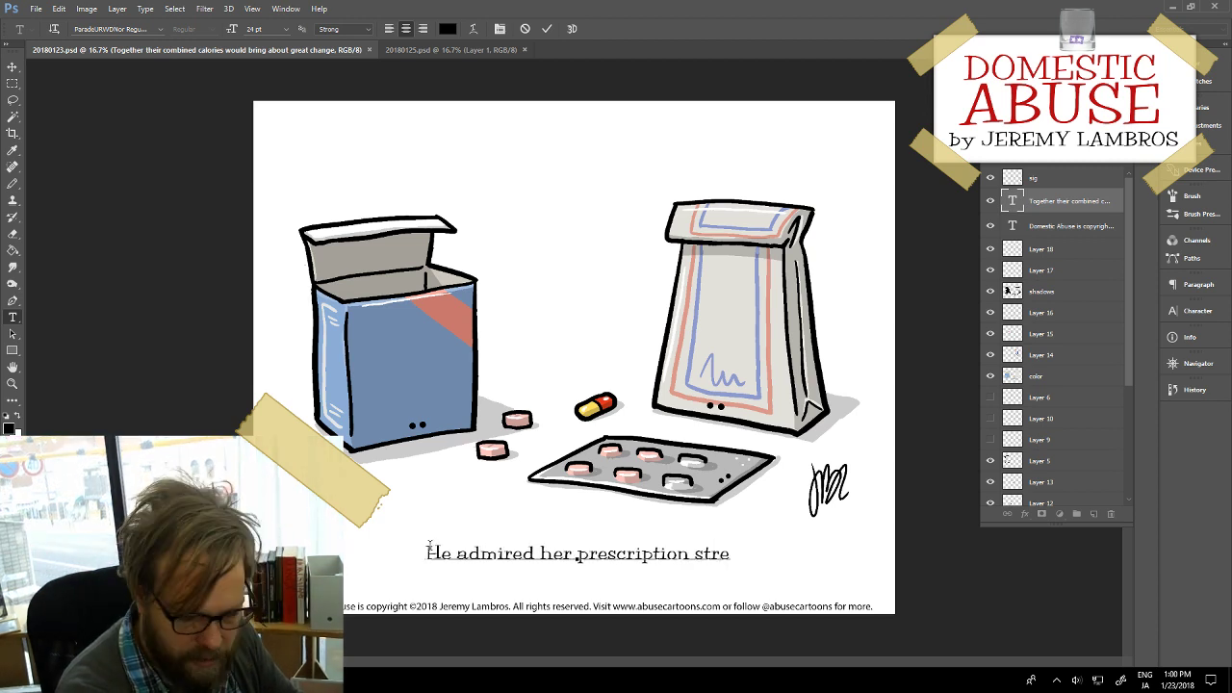
{"action": "type", "text": "ng"}
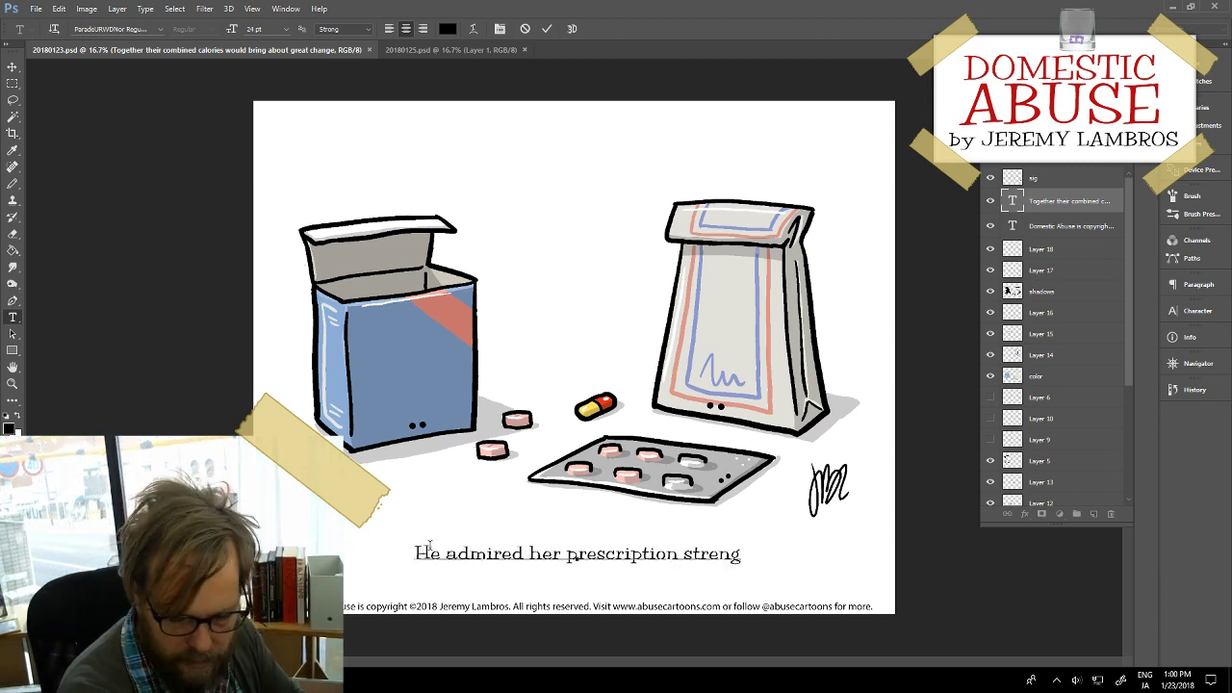
{"action": "type", "text": "th"}
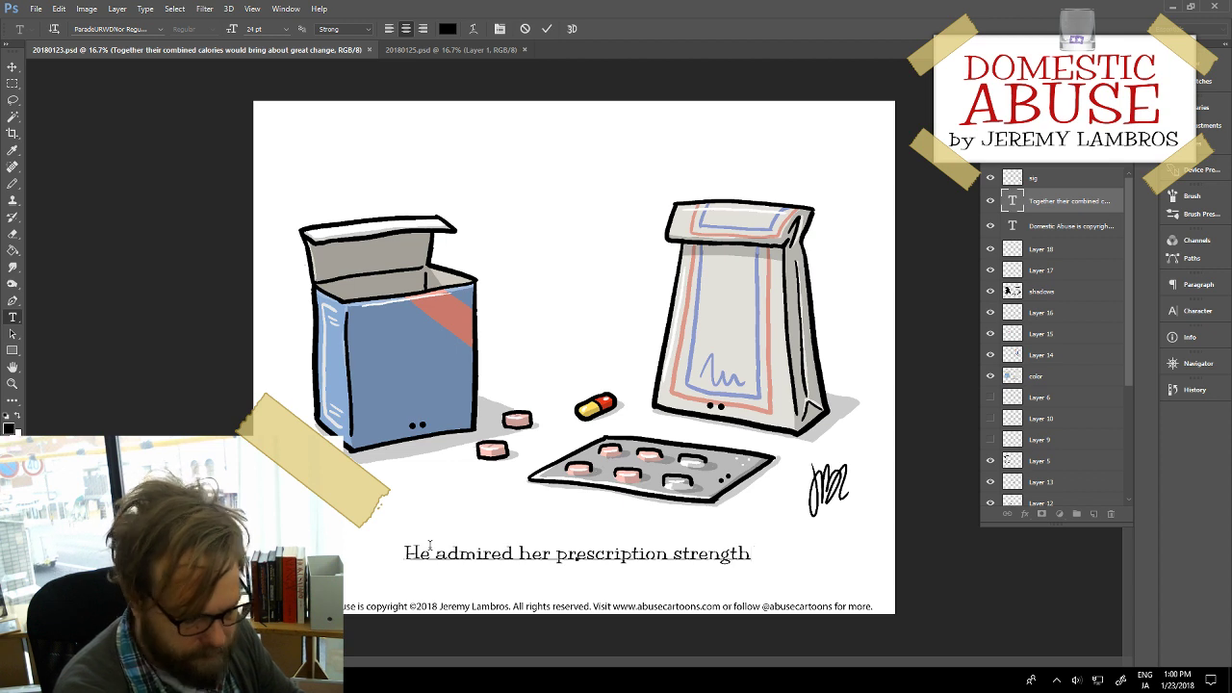
{"action": "type", "text": "."}
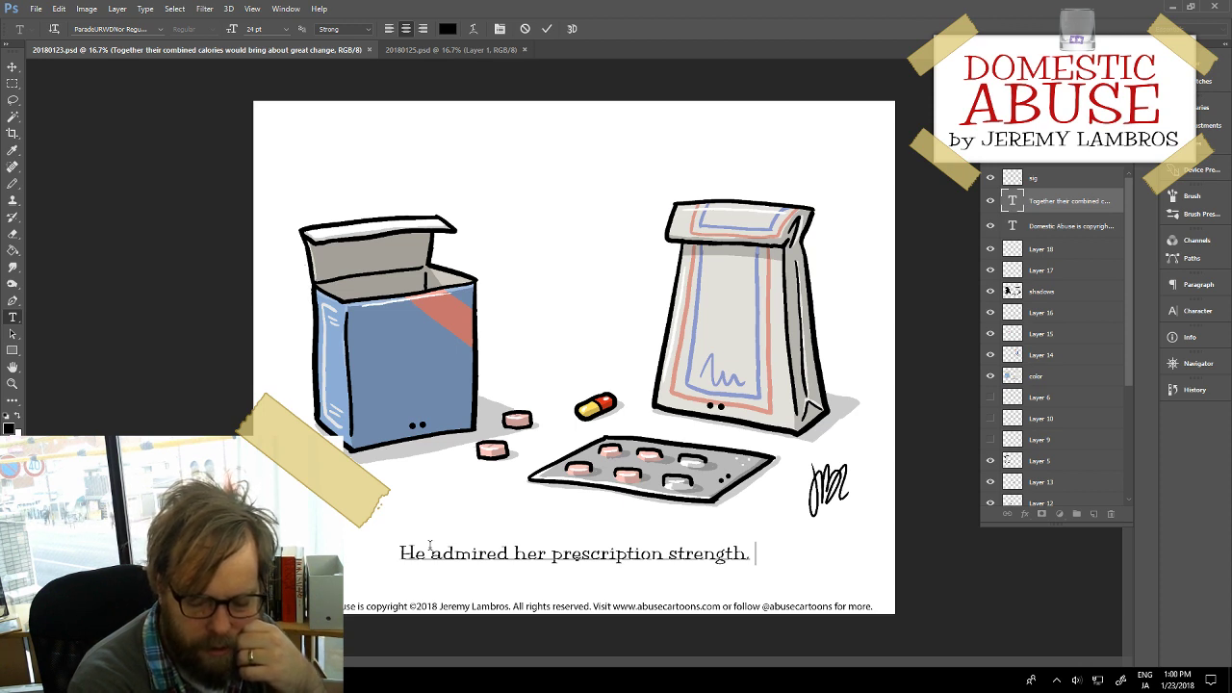
{"action": "type", "text": "b"}
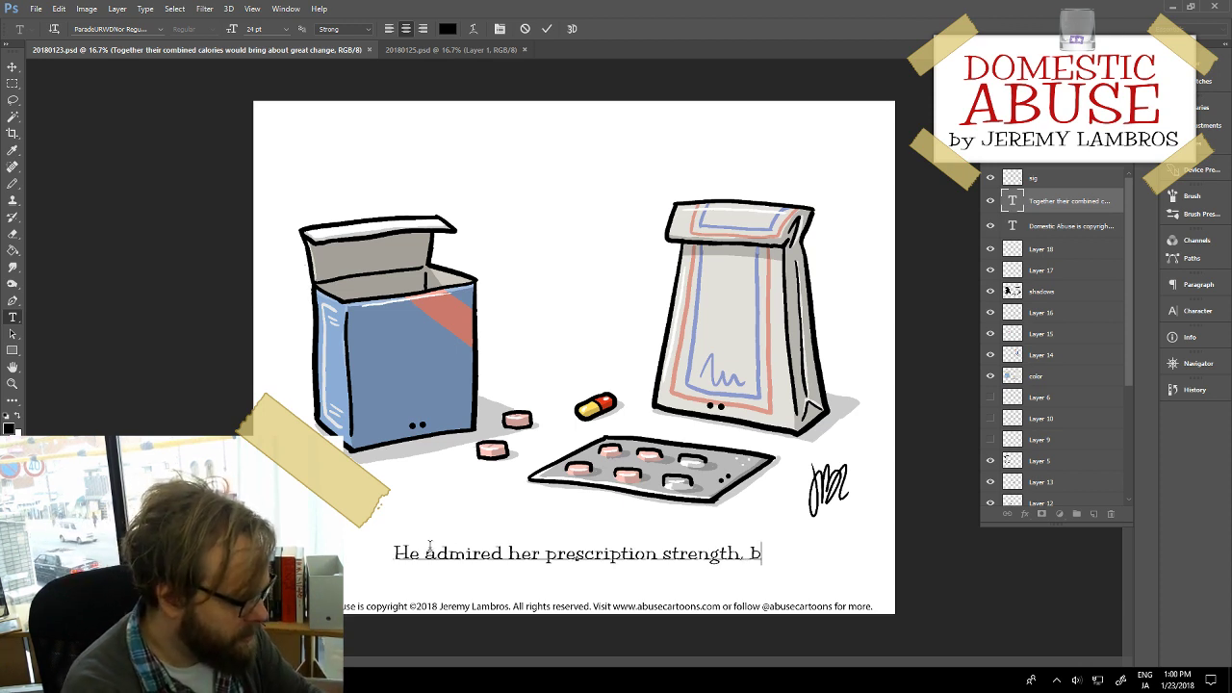
{"action": "type", "text": "ut found her"}
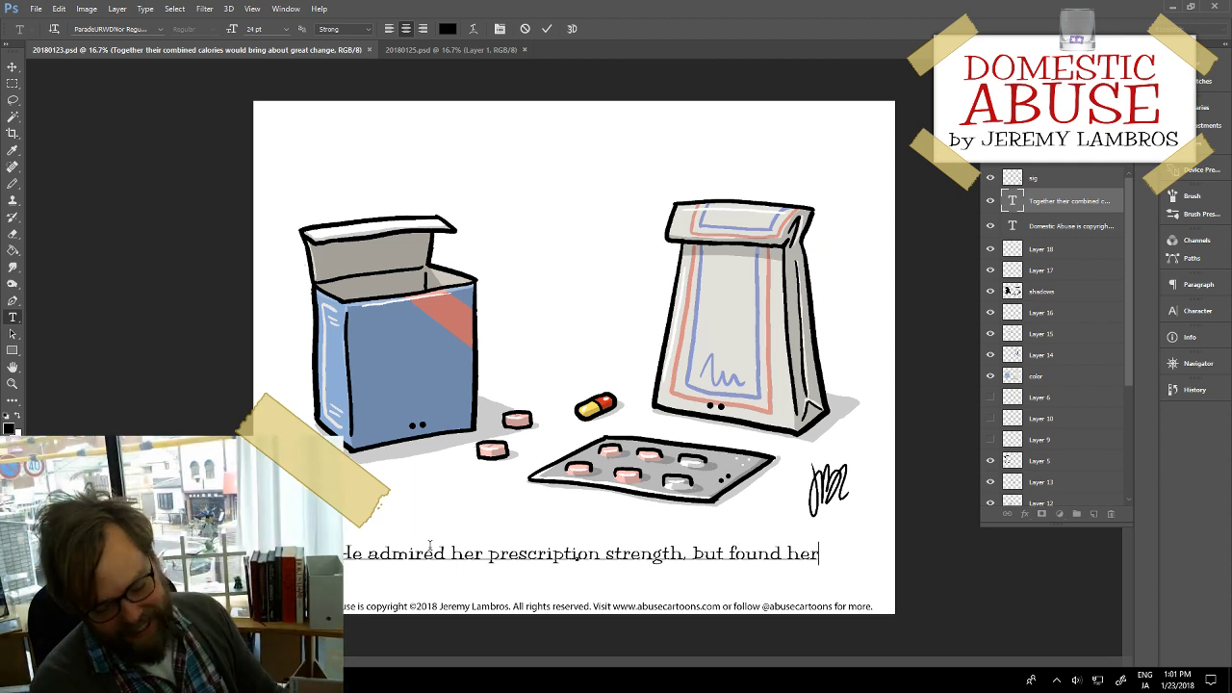
Step: Replace "found her" at the end of the caption with "wished she was covered by his insurance."
{"action": "key", "text": "shift+Left"}
{"action": "key", "text": "shift+Left"}
{"action": "key", "text": "shift+Left"}
{"action": "key", "text": "shift+Left"}
{"action": "key", "text": "shift+Left"}
{"action": "key", "text": "shift+Left"}
{"action": "key", "text": "shift+Left"}
{"action": "key", "text": "shift+Left"}
{"action": "key", "text": "shift+Left"}
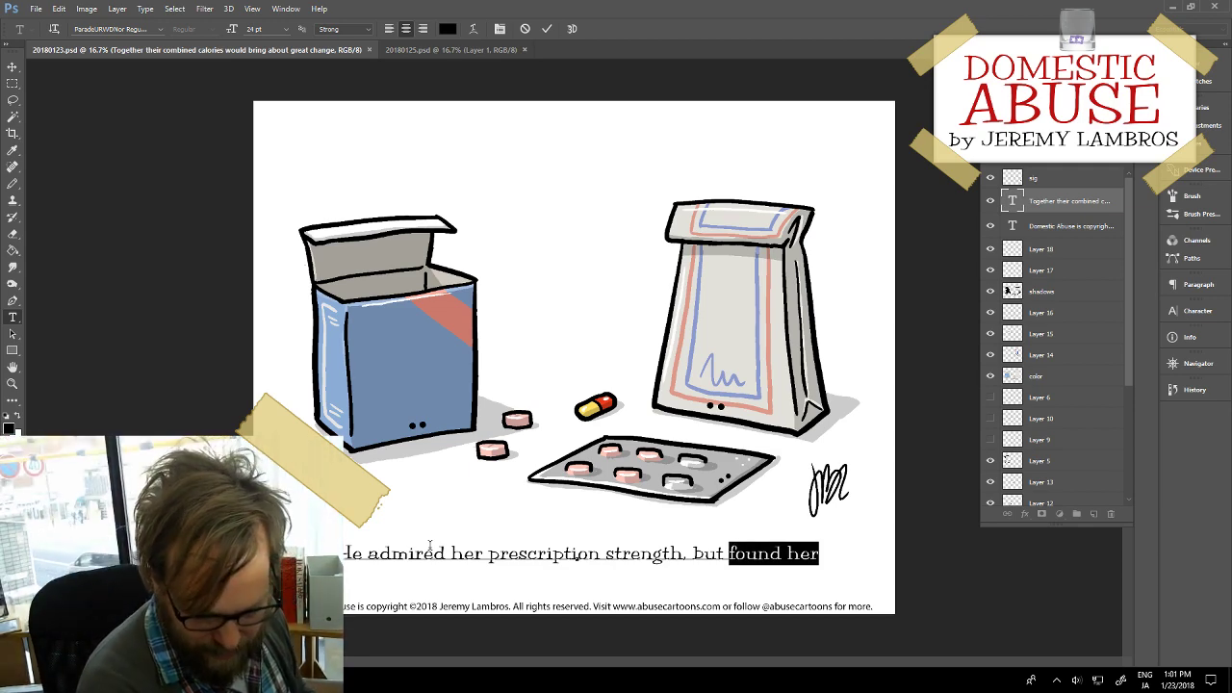
{"action": "type", "text": "wish"}
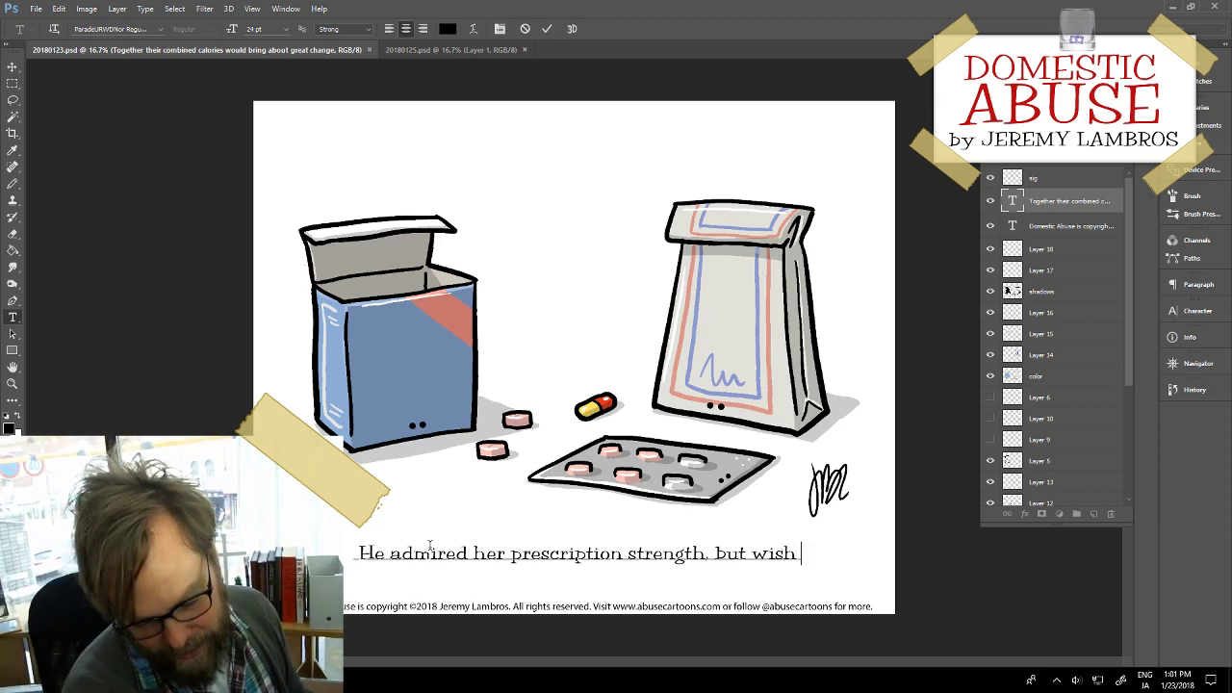
{"action": "type", "text": "ed"}
{"action": "type", "text": " she"}
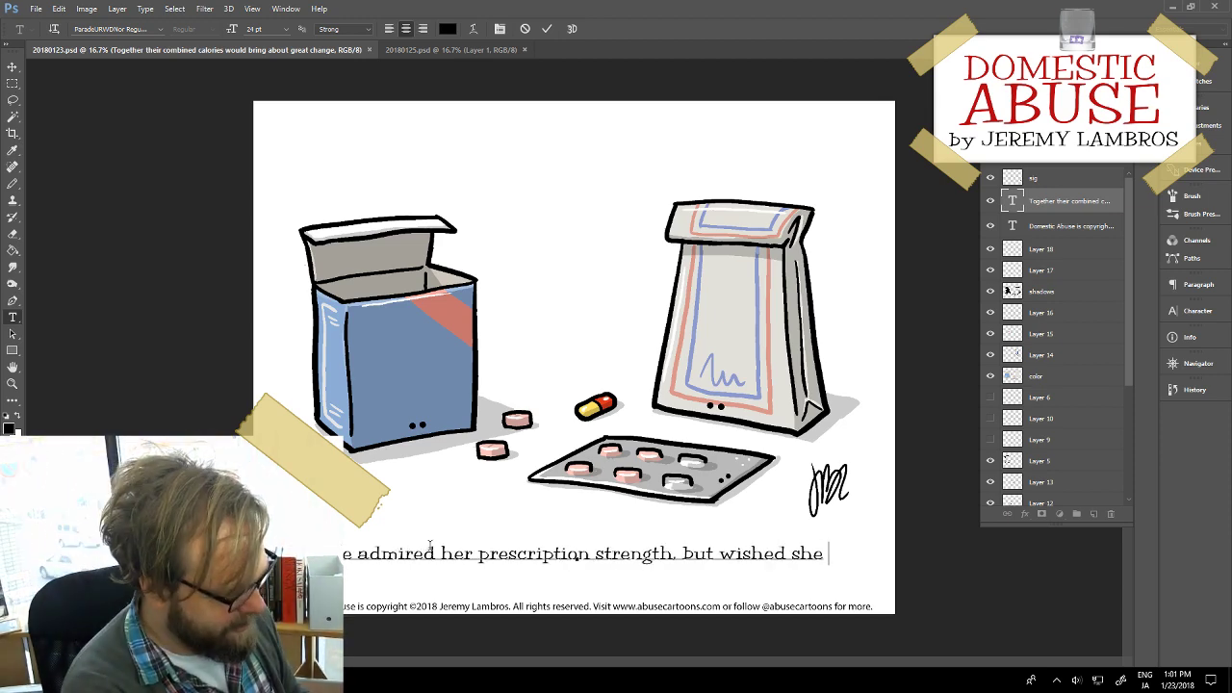
{"action": "type", "text": " was covered"}
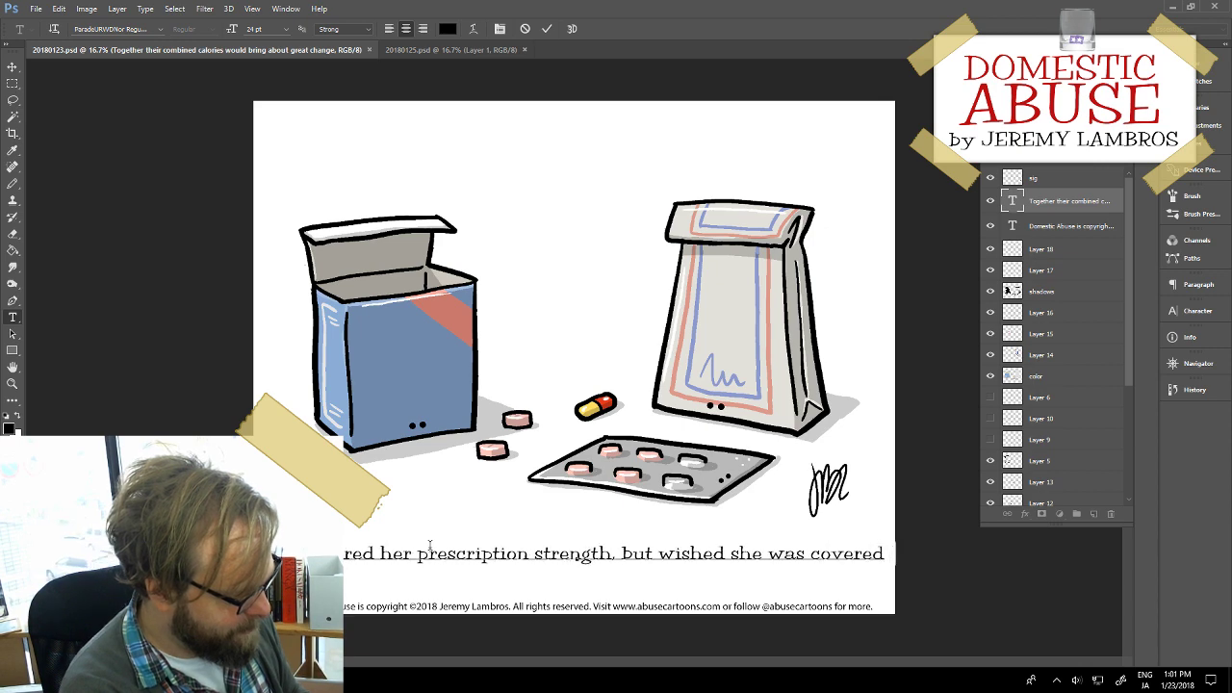
{"action": "type", "text": " byhi"}
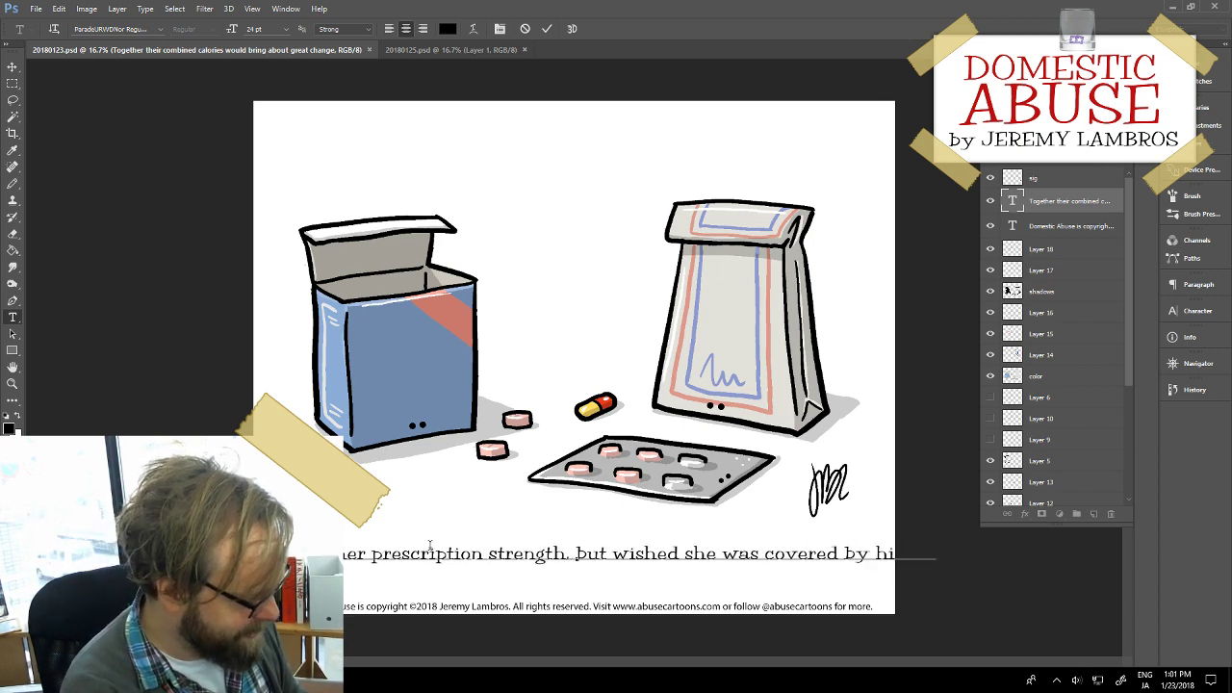
{"action": "type", "text": "s insuranc"}
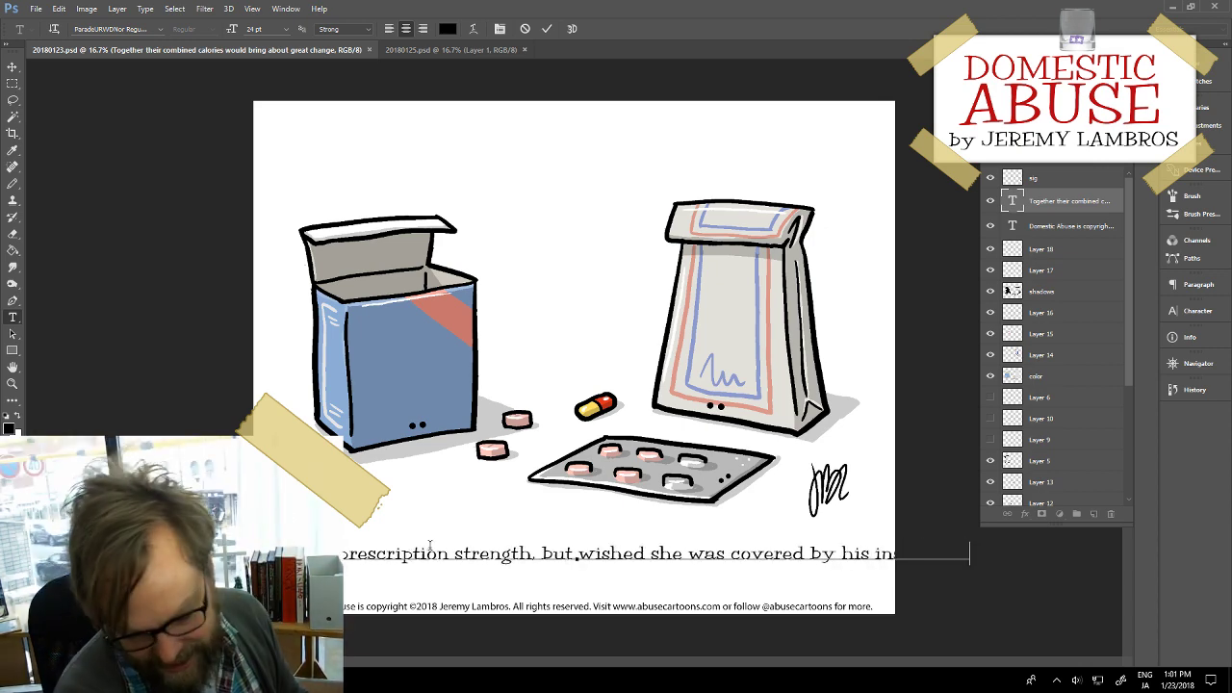
Step: Break the caption into two lines before "wished", commit the text, and save the document
{"action": "key", "text": "Left"}
{"action": "key", "text": "Left"}
{"action": "key", "text": "Left"}
{"action": "key", "text": "Left"}
{"action": "key", "text": "Left"}
{"action": "key", "text": "Left"}
{"action": "key", "text": "Left"}
{"action": "key", "text": "Left"}
{"action": "key", "text": "Left"}
{"action": "key", "text": "Left"}
{"action": "key", "text": "Left"}
{"action": "key", "text": "Left"}
{"action": "key", "text": "Left"}
{"action": "key", "text": "Left"}
{"action": "key", "text": "Left"}
{"action": "key", "text": "Left"}
{"action": "key", "text": "Left"}
{"action": "key", "text": "Left"}
{"action": "key", "text": "Left"}
{"action": "key", "text": "Left"}
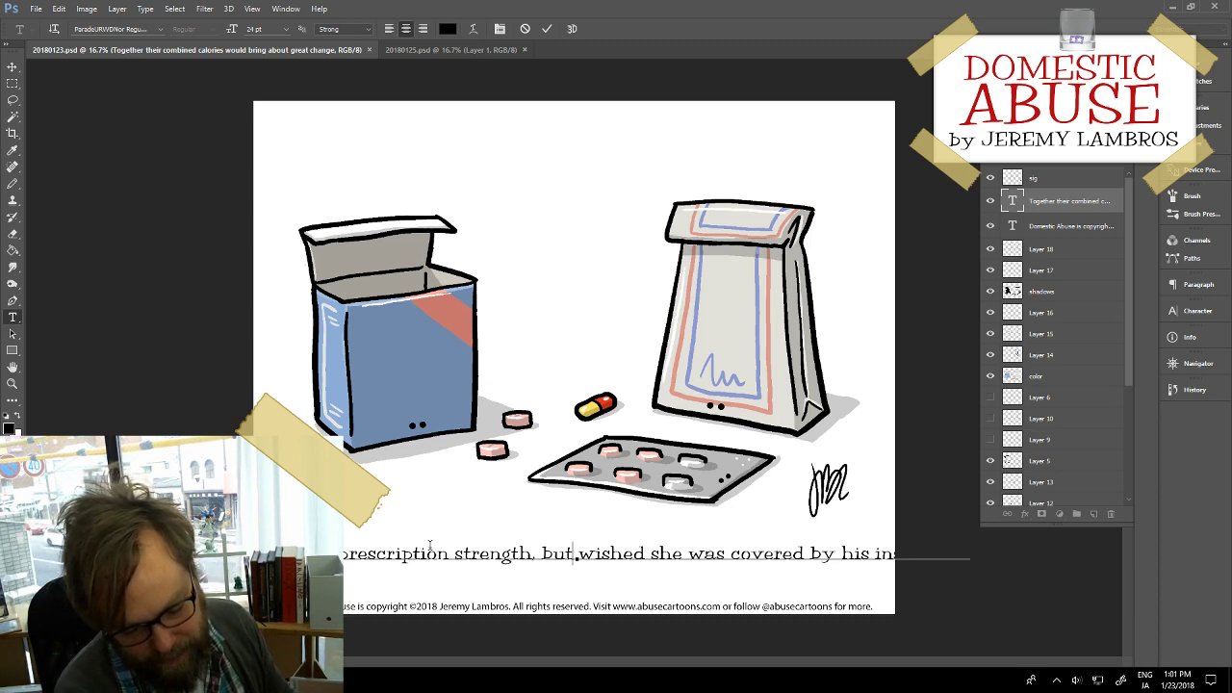
{"action": "key", "text": "Return"}
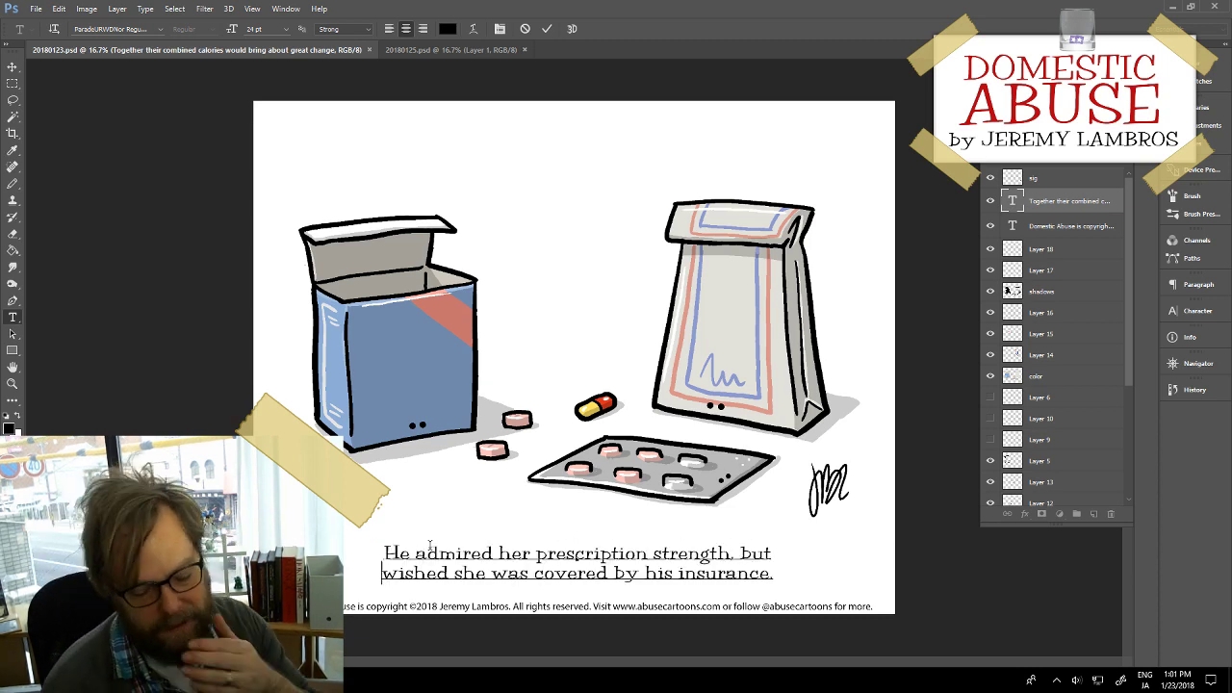
{"action": "left_click", "coordinate": [546, 30]}
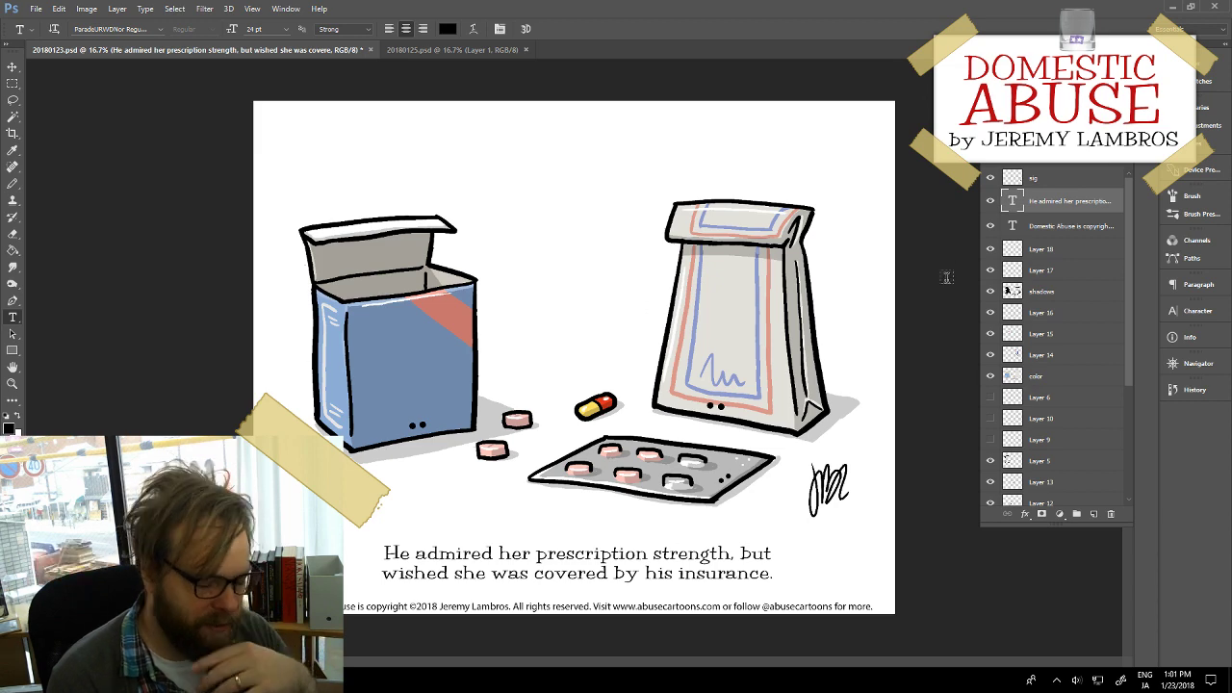
{"action": "key", "text": "ctrl+s"}
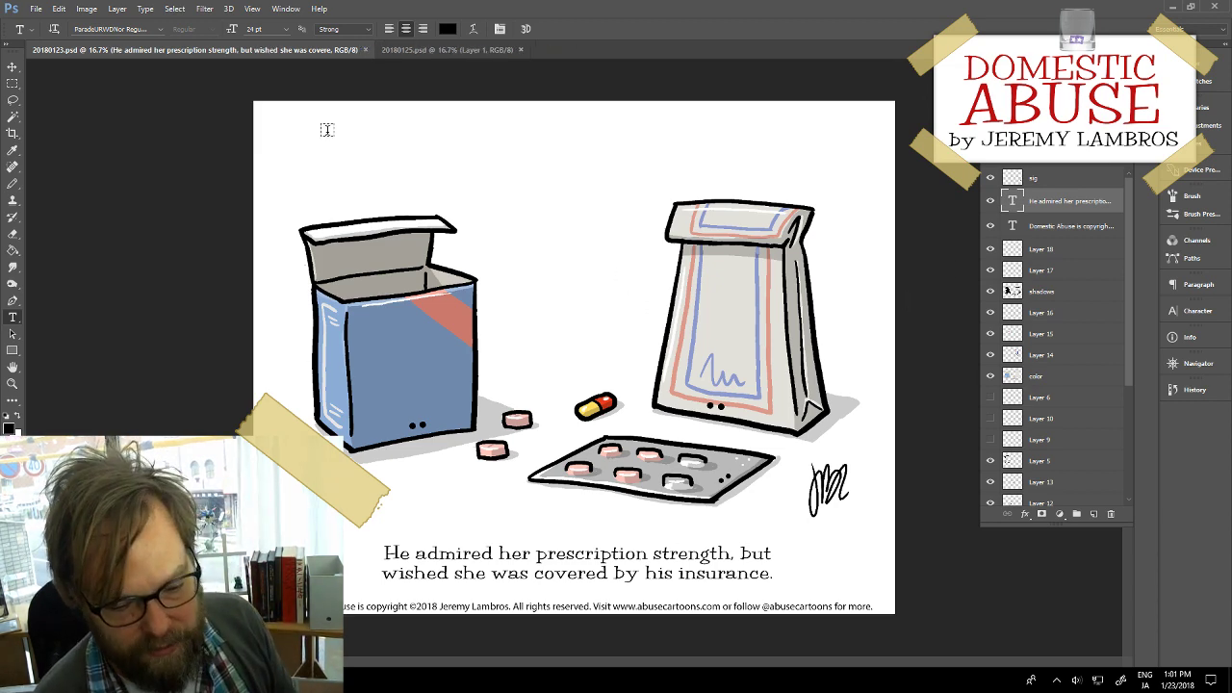
Step: Float 20180123.psd in its own window and select its hidden Layers 6, 10, 9, 7, 4, 3, 2 and 1
{"action": "left_click_drag", "start_coordinate": [330, 50], "coordinate": [434, 108]}
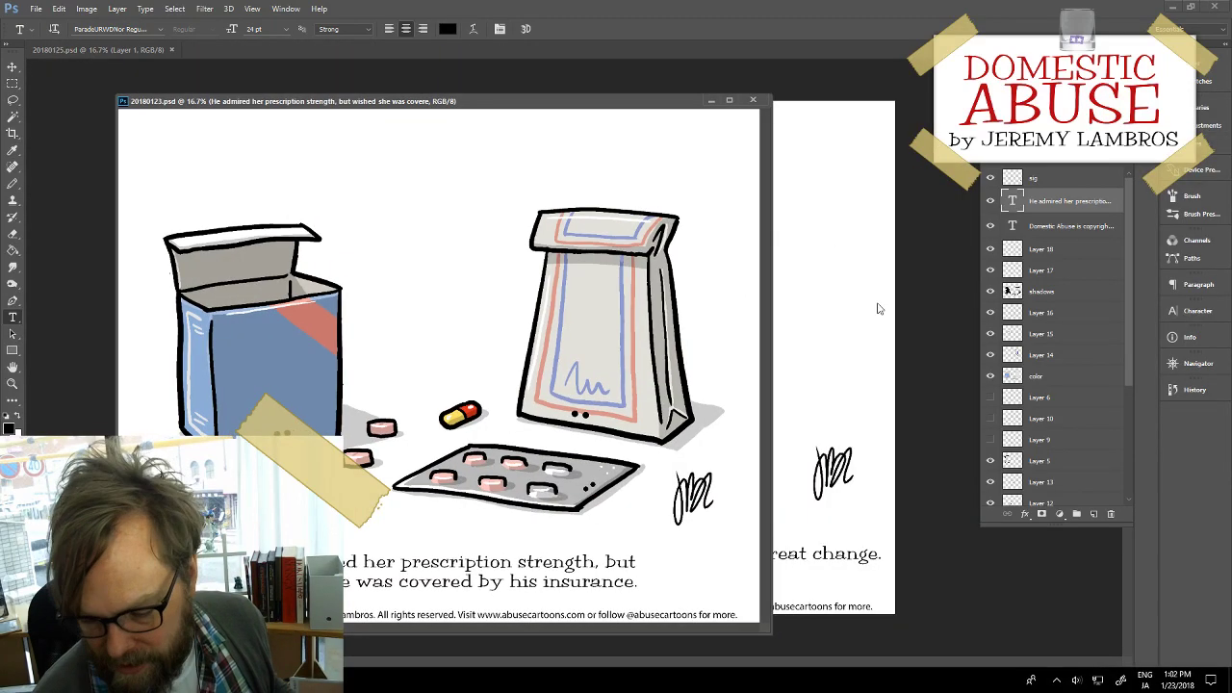
{"action": "left_click", "coordinate": [1070, 403]}
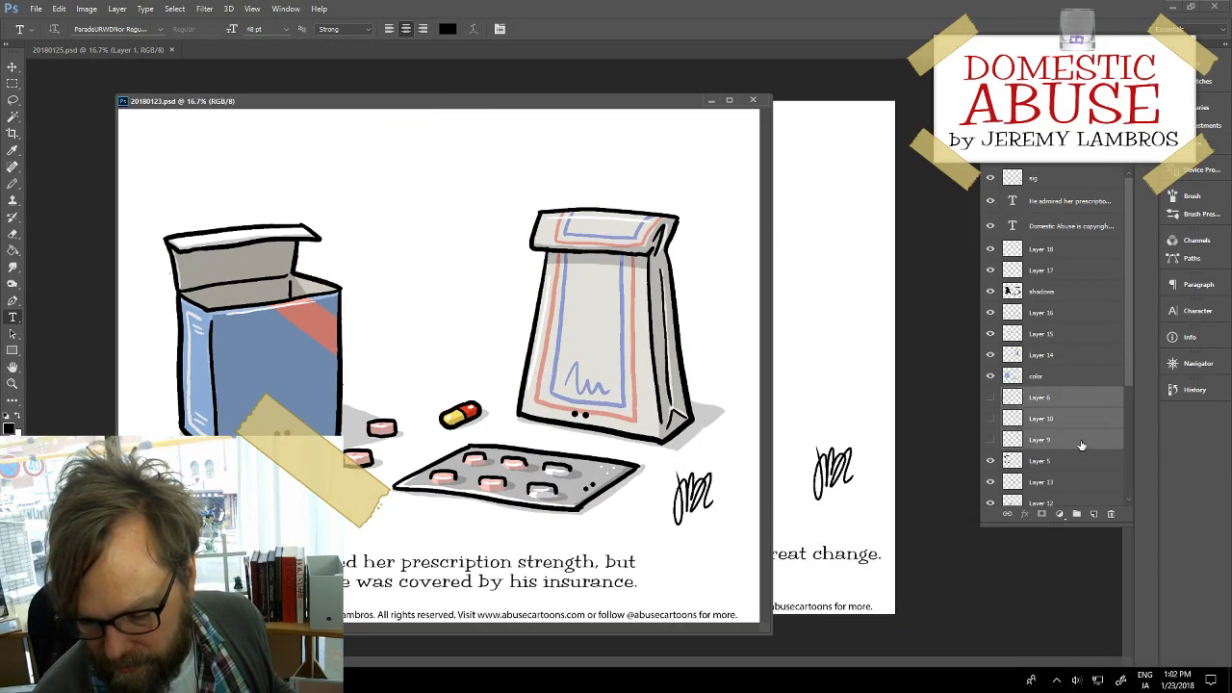
{"action": "left_click", "coordinate": [1080, 443], "text": "shift"}
{"action": "scroll", "coordinate": [1073, 404], "scroll_direction": "down", "scroll_amount": 4}
{"action": "left_click", "coordinate": [1060, 394], "text": "ctrl"}
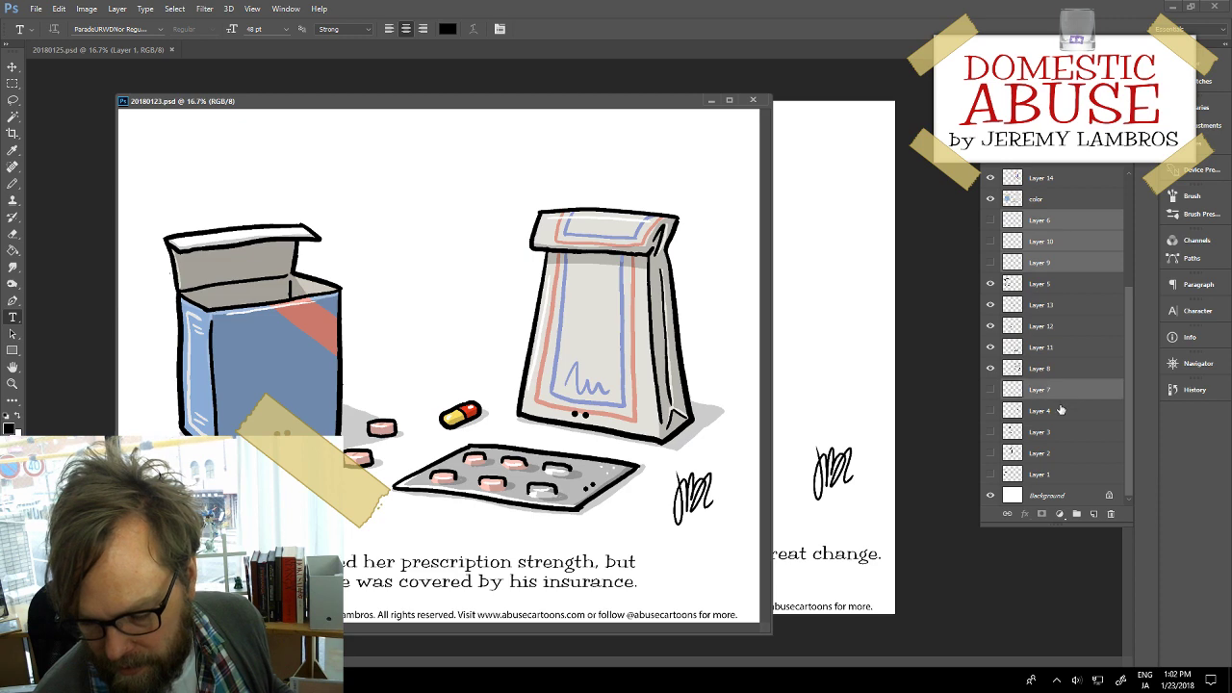
{"action": "left_click", "coordinate": [1061, 411], "text": "ctrl"}
{"action": "left_click", "coordinate": [1064, 435], "text": "ctrl"}
{"action": "left_click", "coordinate": [1064, 453], "text": "ctrl"}
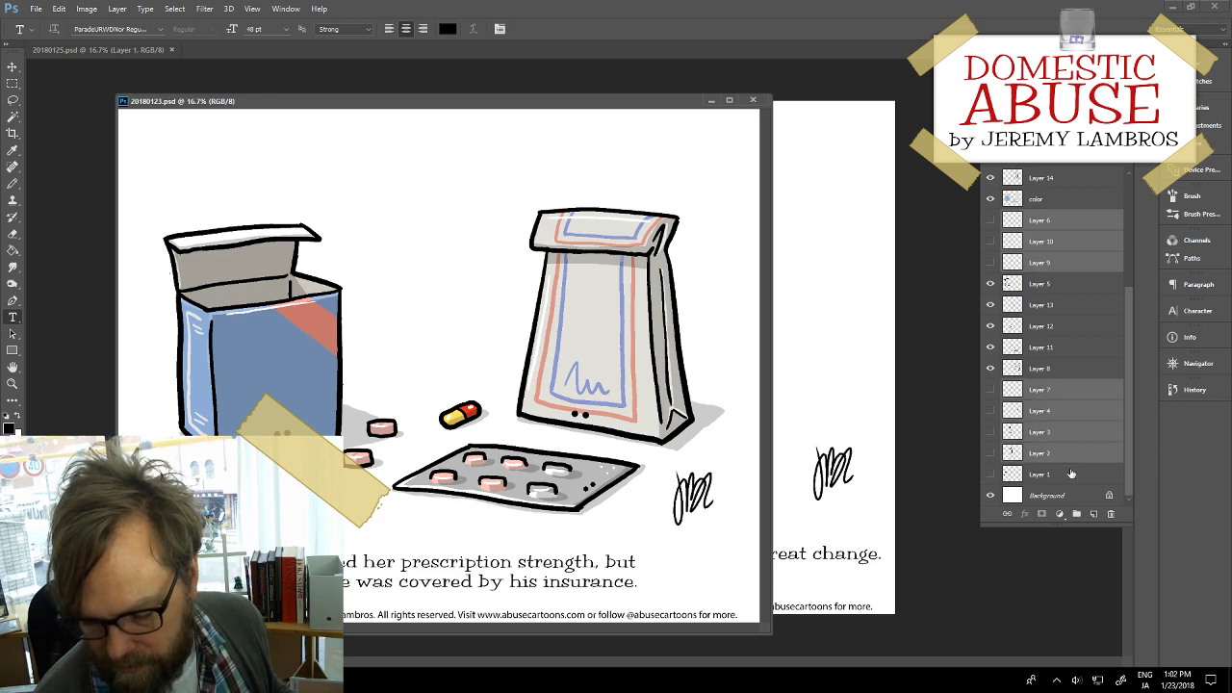
{"action": "left_click", "coordinate": [1064, 473], "text": "ctrl"}
Step: Copy the selected hidden layers into 20180125.psd, and save that file with 20180123.psd docked back beside it
{"action": "left_click_drag", "start_coordinate": [1087, 444], "coordinate": [885, 393]}
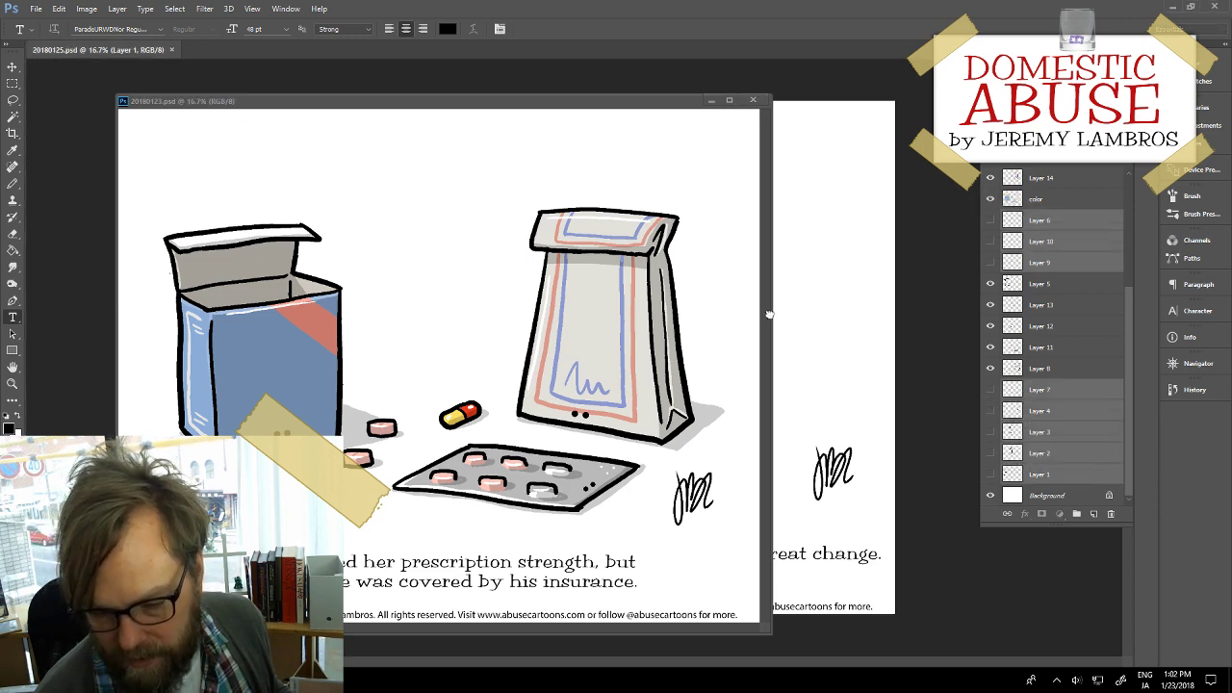
{"action": "left_click_drag", "start_coordinate": [822, 354], "coordinate": [822, 354]}
{"action": "left_click_drag", "start_coordinate": [544, 104], "coordinate": [598, 53]}
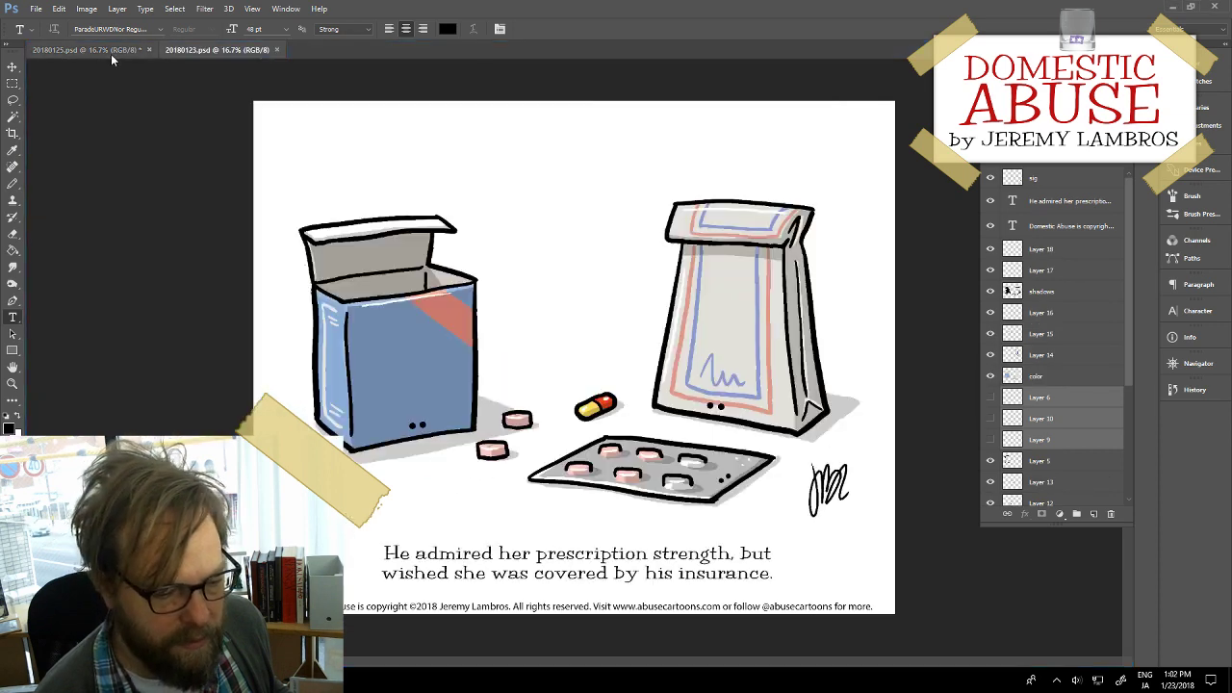
{"action": "left_click", "coordinate": [105, 50]}
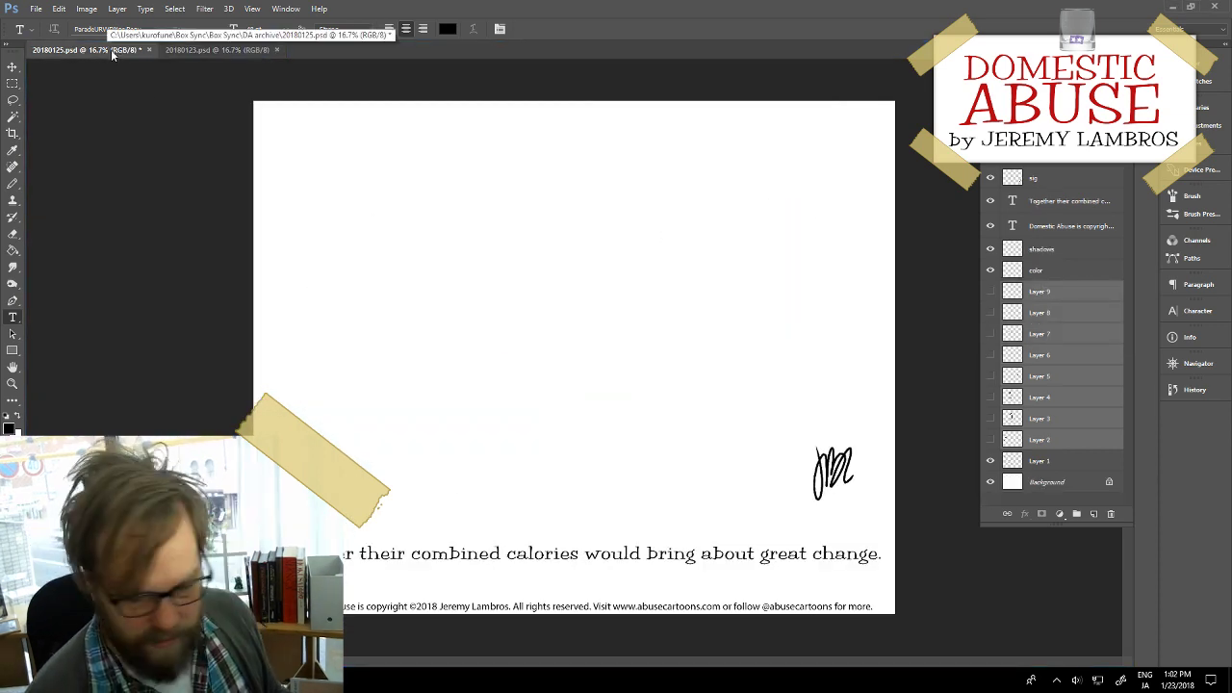
{"action": "key", "text": "ctrl+s"}
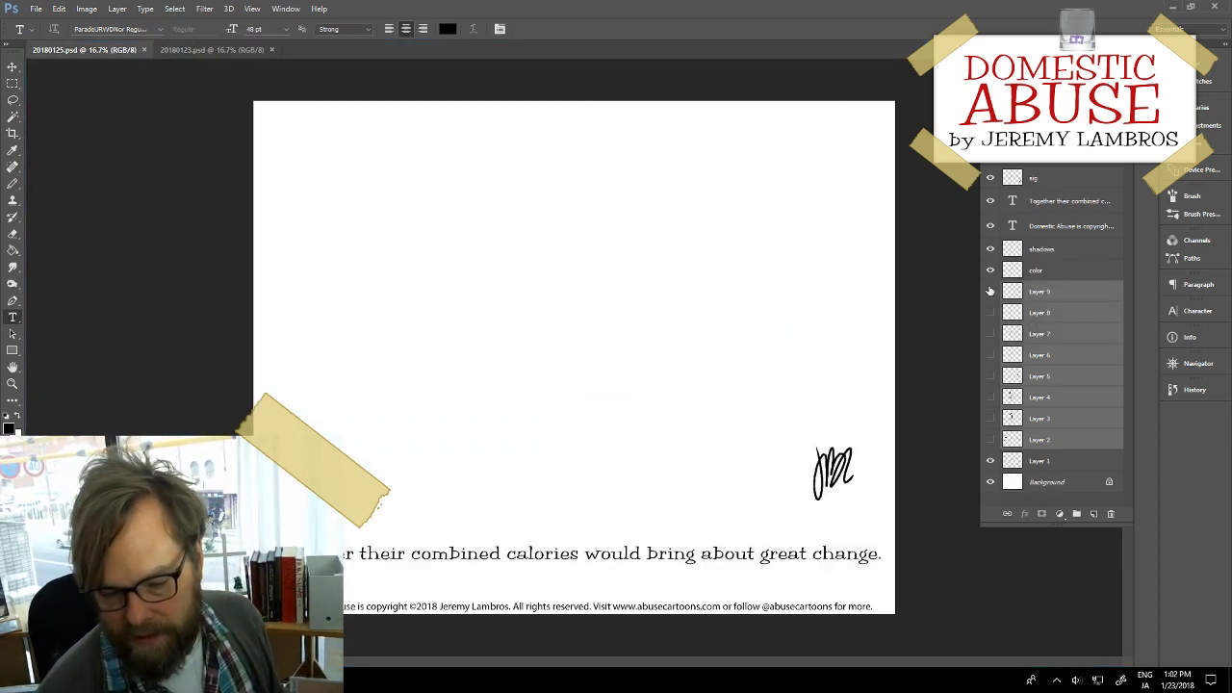
Step: Make the copied Layers 9, 8, 7, 6, 5, 4, 3 and 2 visible
{"action": "left_click", "coordinate": [990, 290]}
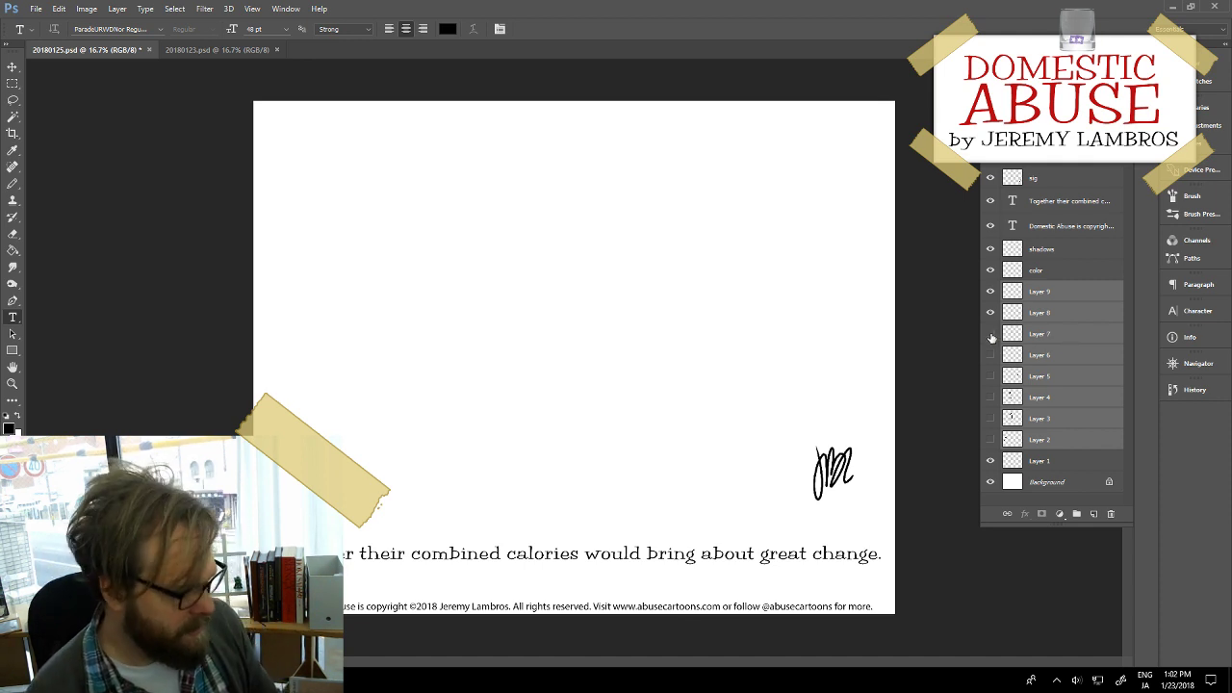
{"action": "key", "text": "ctrl+s"}
{"action": "left_click", "coordinate": [991, 334]}
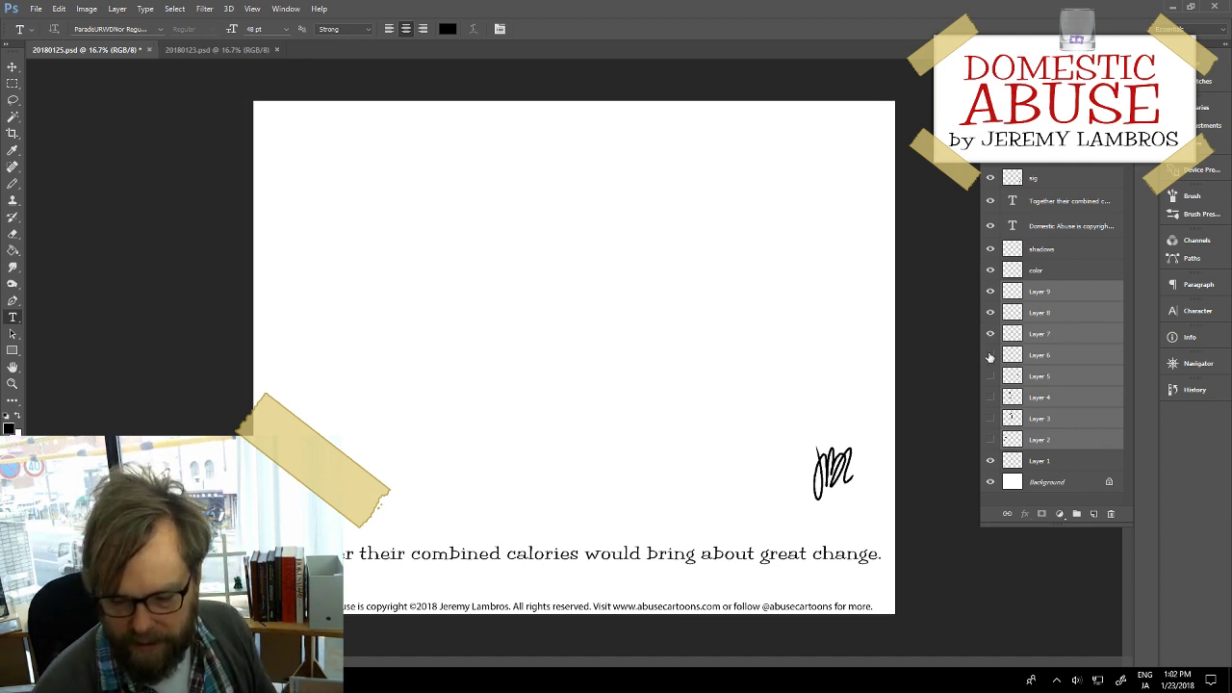
{"action": "left_click", "coordinate": [990, 355]}
{"action": "left_click", "coordinate": [990, 376]}
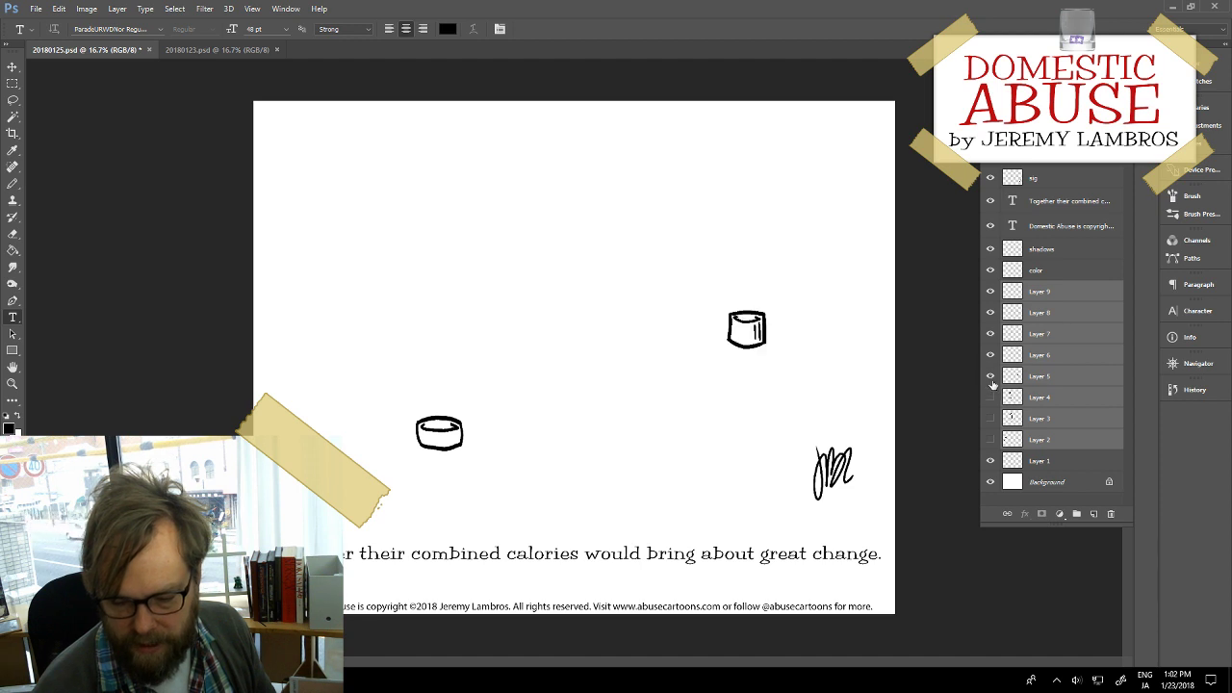
{"action": "left_click", "coordinate": [992, 398]}
{"action": "left_click", "coordinate": [990, 418]}
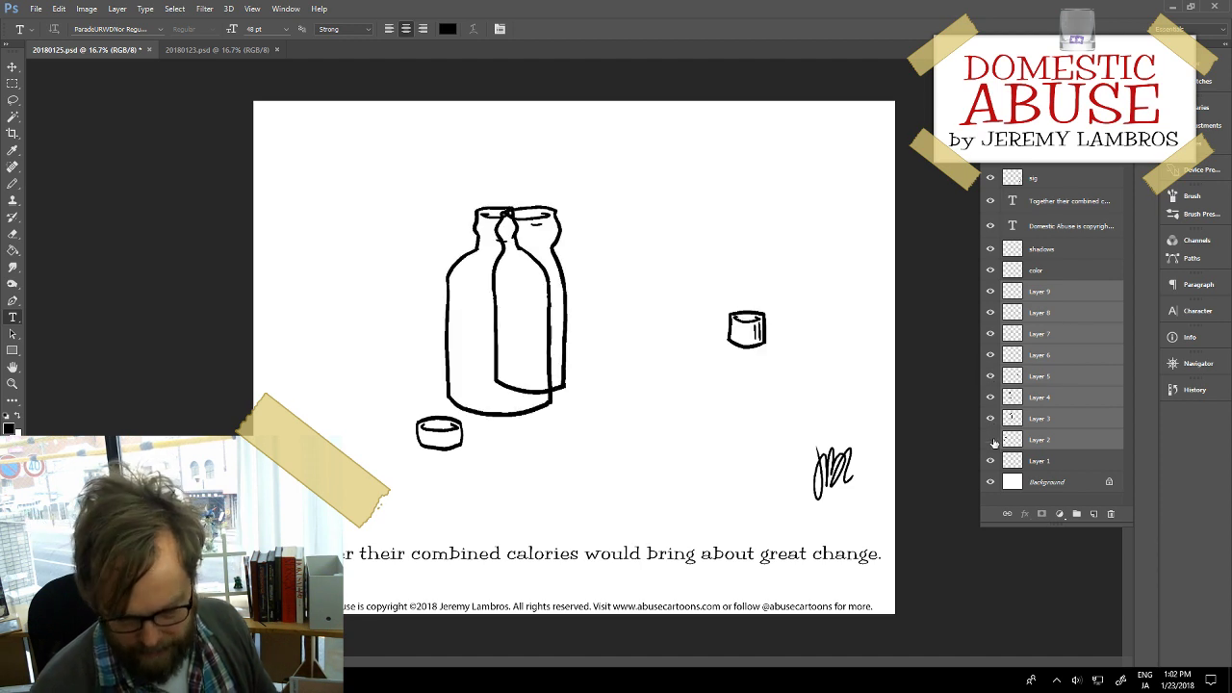
{"action": "left_click", "coordinate": [990, 440]}
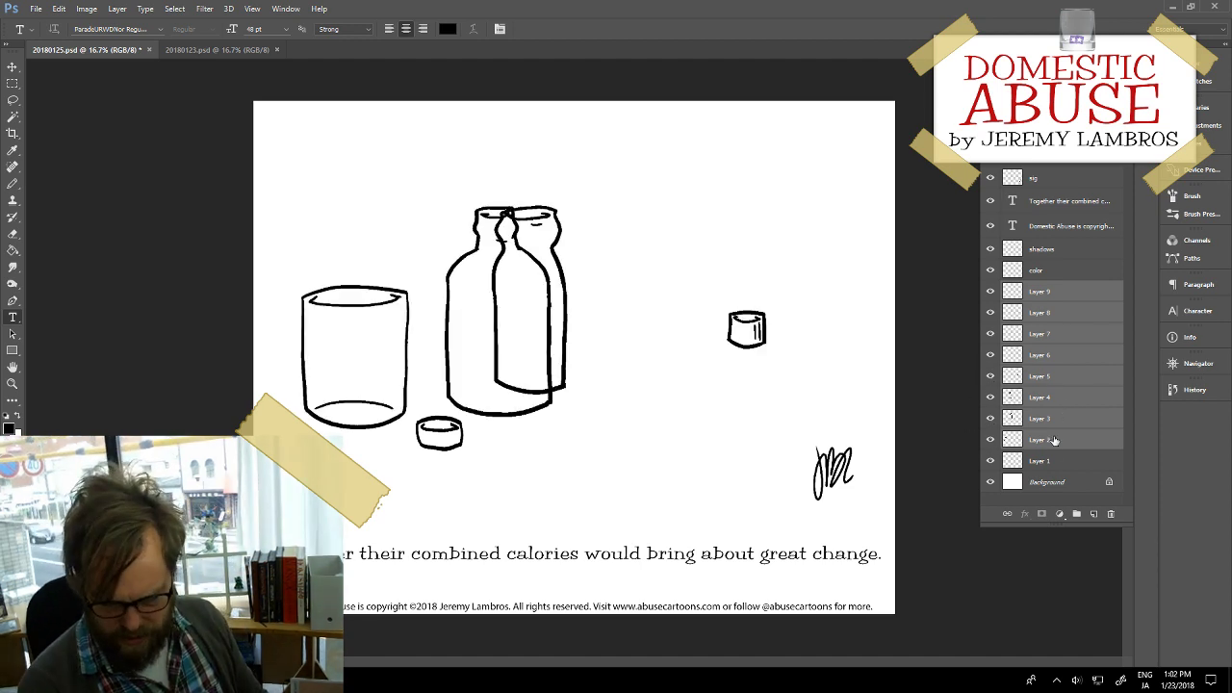
Step: Check which drawings Layers 2 and 3 hold, and hide the overlapping second bottle on Layer 3
{"action": "left_click", "coordinate": [990, 439]}
{"action": "left_click", "coordinate": [990, 440]}
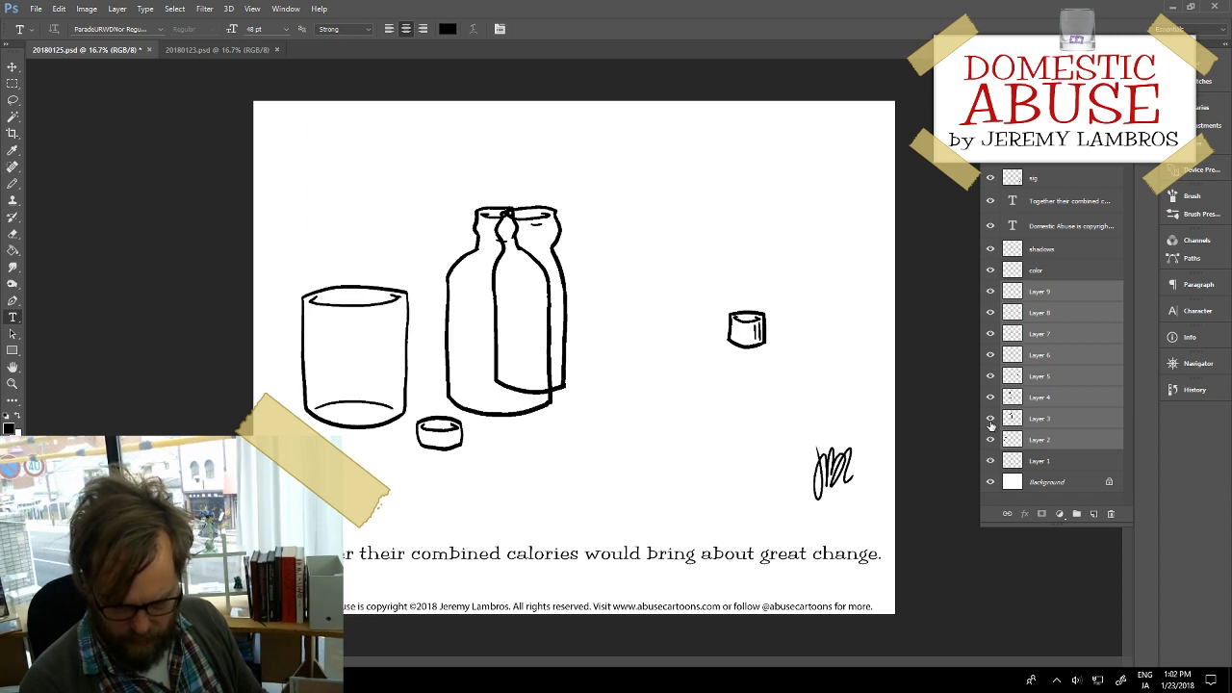
{"action": "left_click", "coordinate": [991, 419]}
{"action": "left_click", "coordinate": [990, 420]}
{"action": "left_click", "coordinate": [997, 421]}
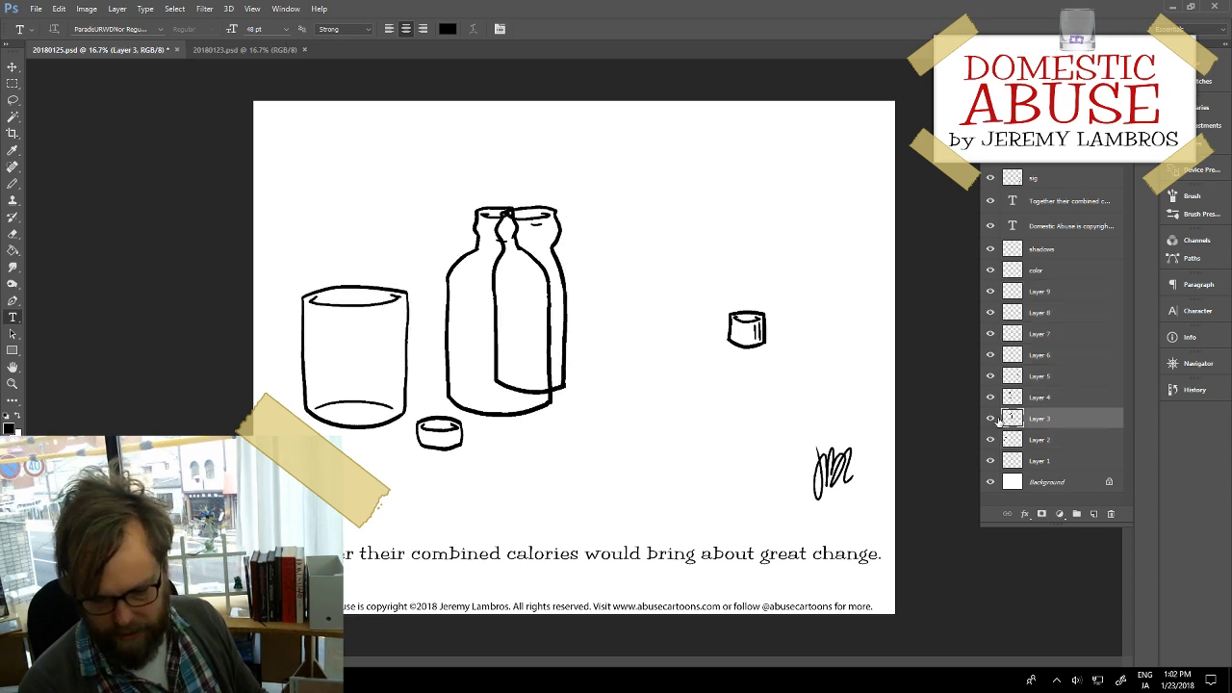
{"action": "left_click", "coordinate": [990, 420]}
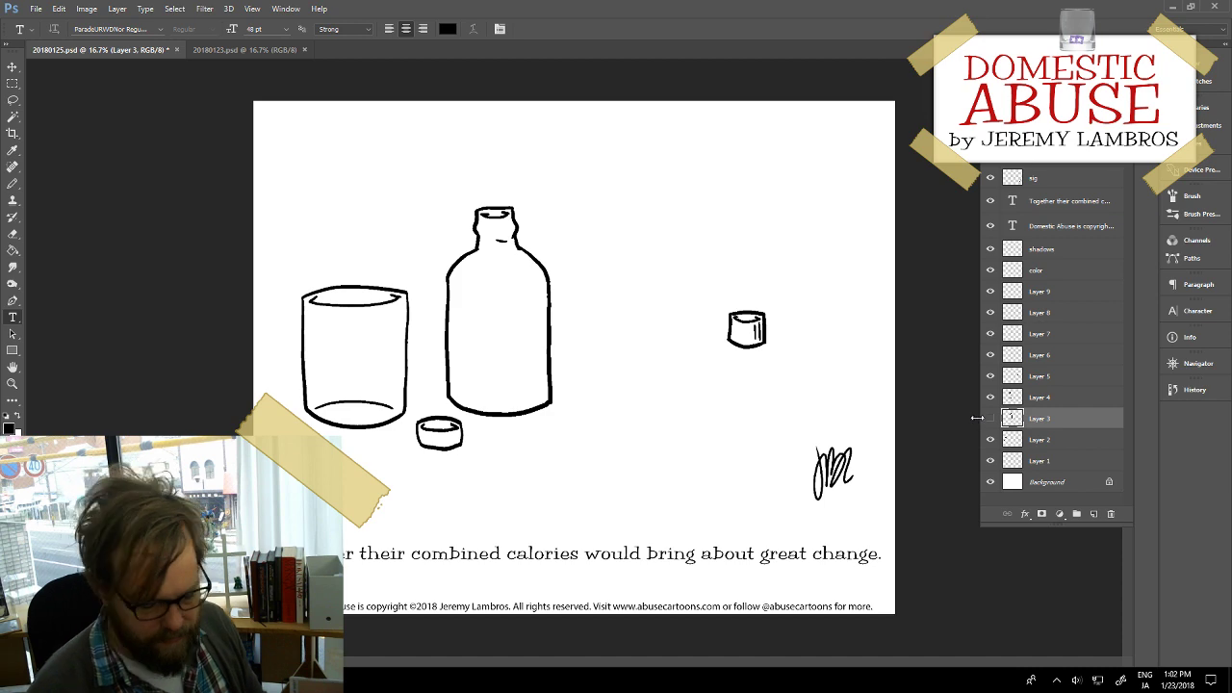
Step: Select the bottle's Layer 4 and round off the right corner of the bottle's rim with the Eraser and Pencil
{"action": "key", "text": "ctrl+plus"}
{"action": "key", "text": "ctrl+plus"}
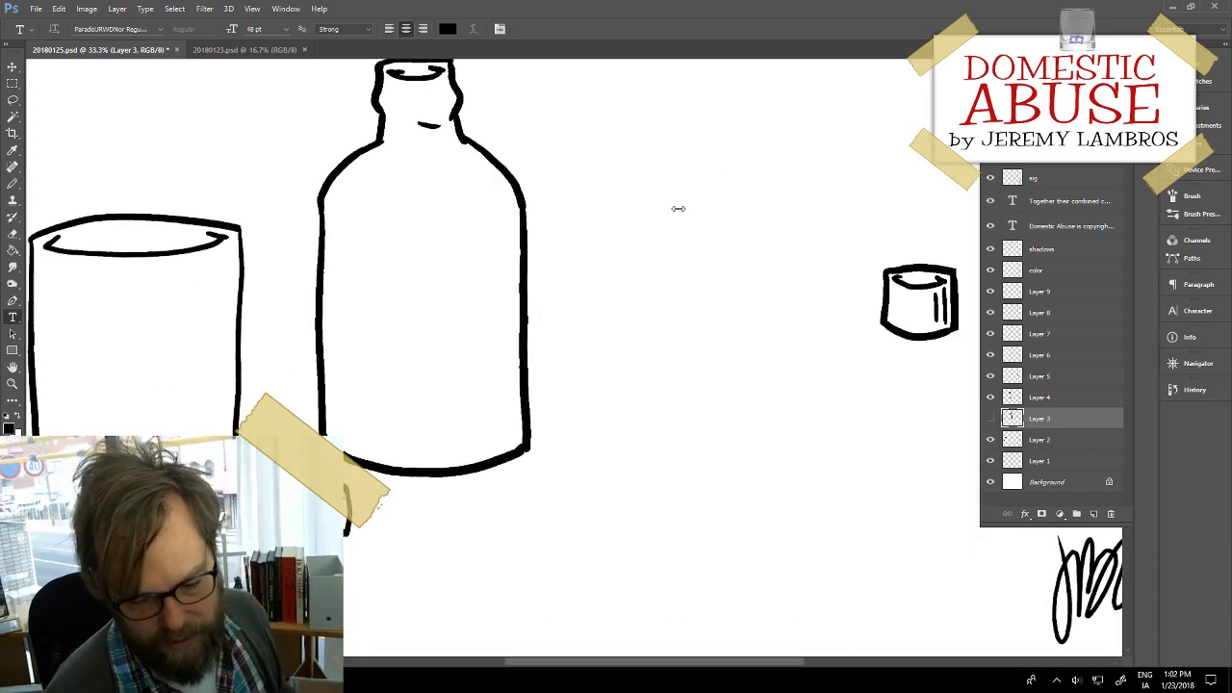
{"action": "left_click_drag", "start_coordinate": [676, 193], "coordinate": [642, 308]}
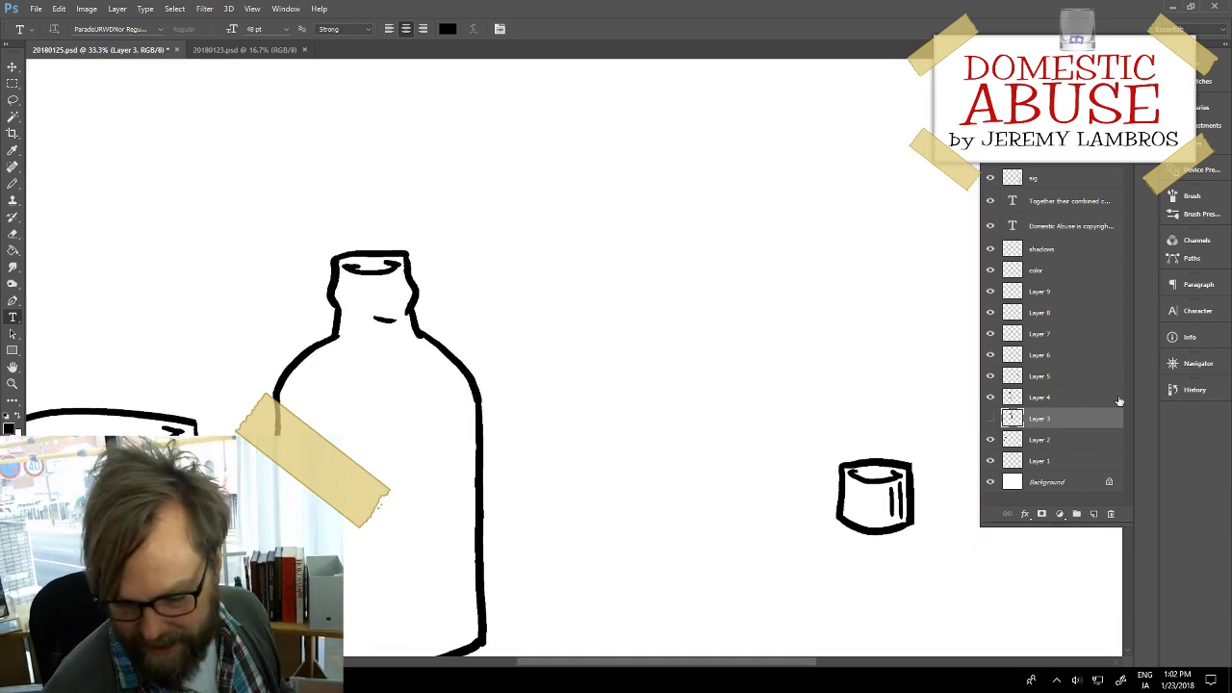
{"action": "left_click", "coordinate": [1006, 398]}
{"action": "left_click", "coordinate": [991, 398]}
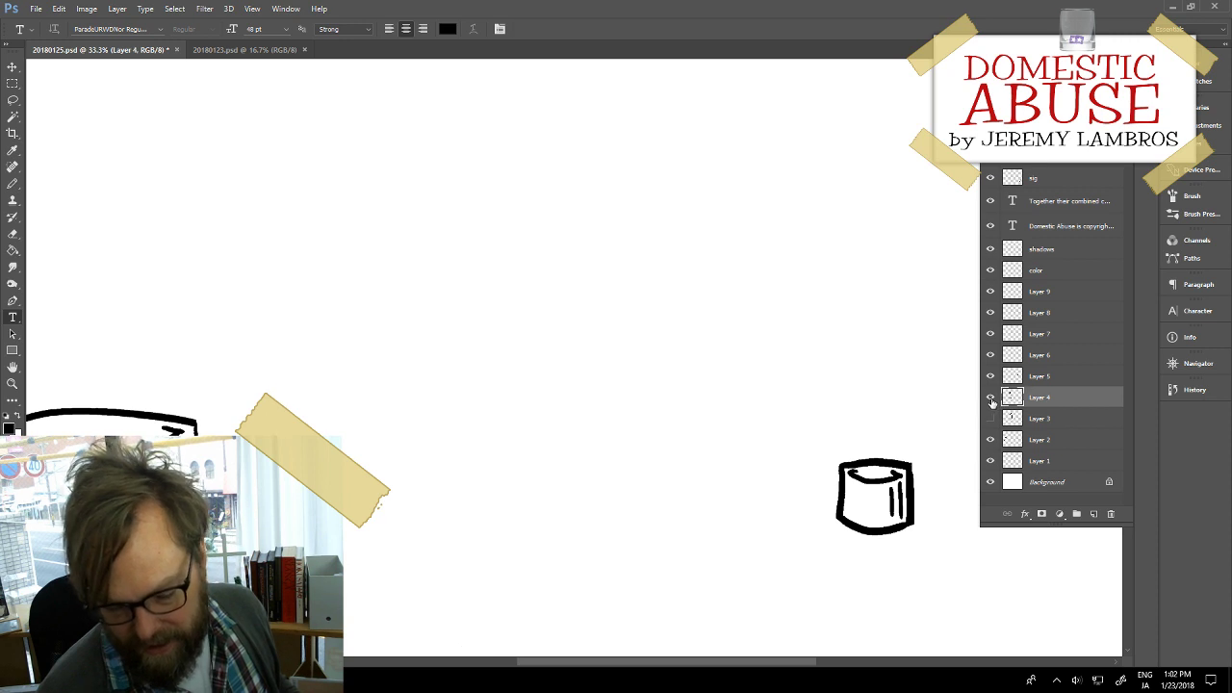
{"action": "left_click", "coordinate": [991, 398]}
{"action": "key", "text": "e"}
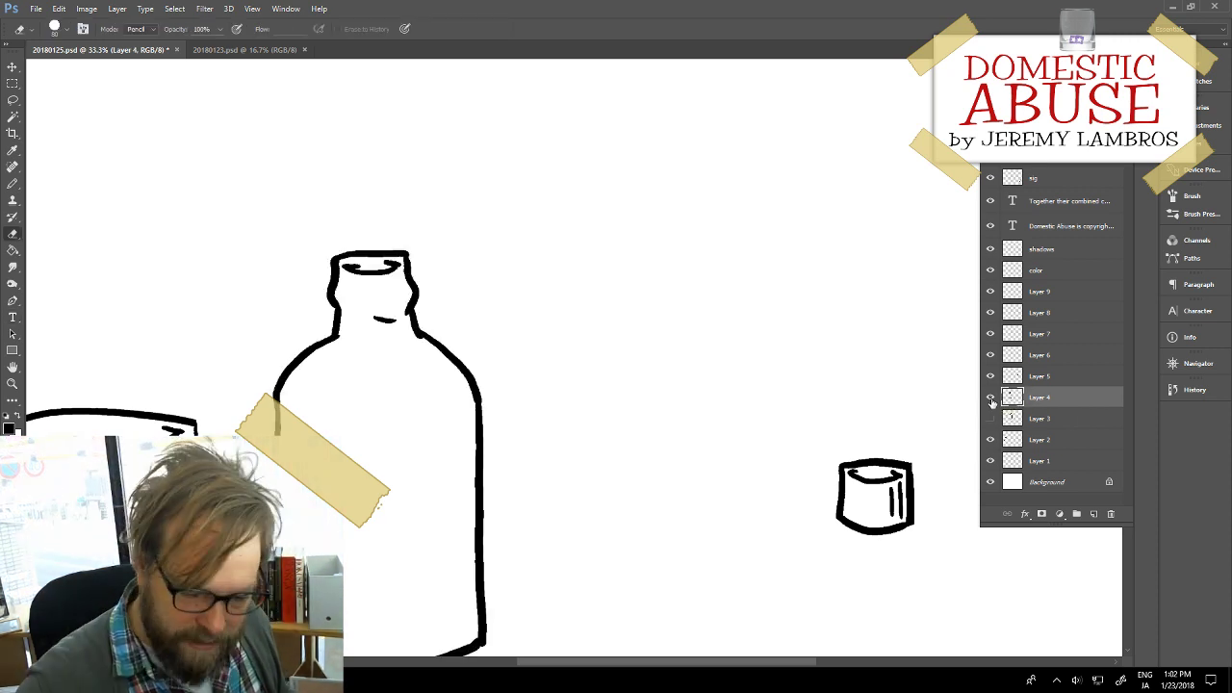
{"action": "left_click_drag", "start_coordinate": [406, 245], "coordinate": [411, 252]}
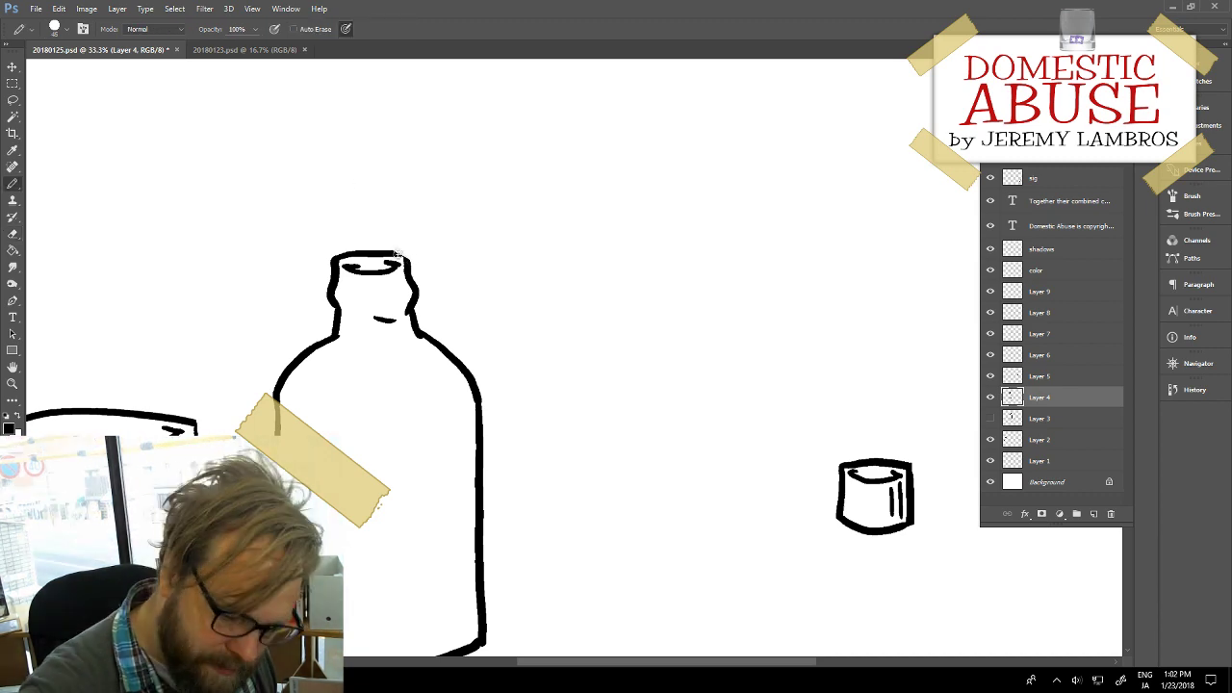
{"action": "key", "text": "b"}
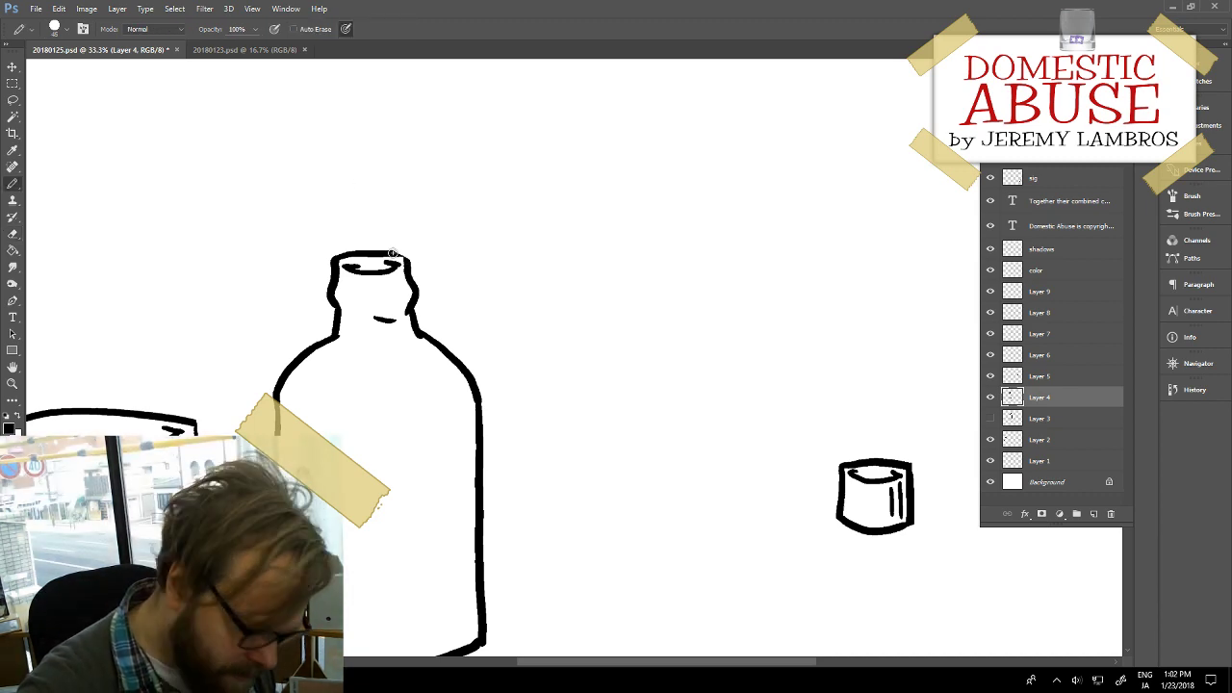
{"action": "mouse_move", "coordinate": [397, 252]}
{"action": "left_mouse_down"}
{"action": "mouse_move", "coordinate": [422, 246]}
{"action": "mouse_move", "coordinate": [408, 219]}
{"action": "left_mouse_up"}
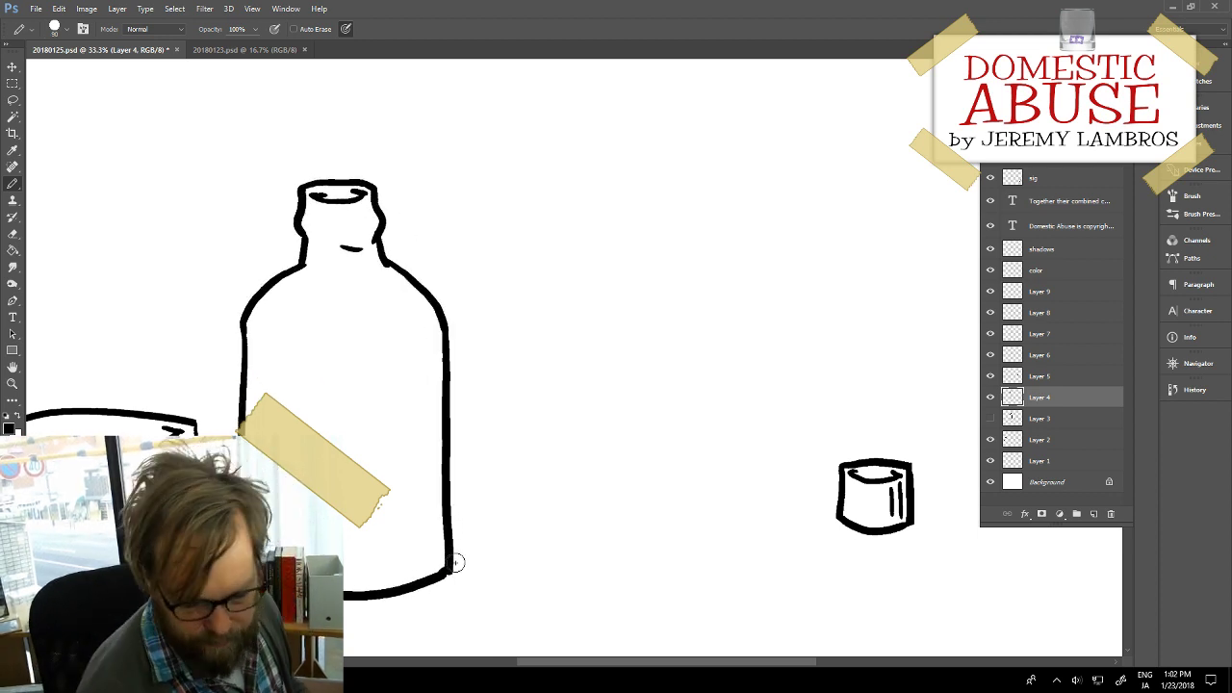
Step: Round off the bottle's lower-right base corner and reposition the bottle near the panel's upper middle
{"action": "left_click_drag", "start_coordinate": [448, 570], "coordinate": [433, 589]}
{"action": "key", "text": "e"}
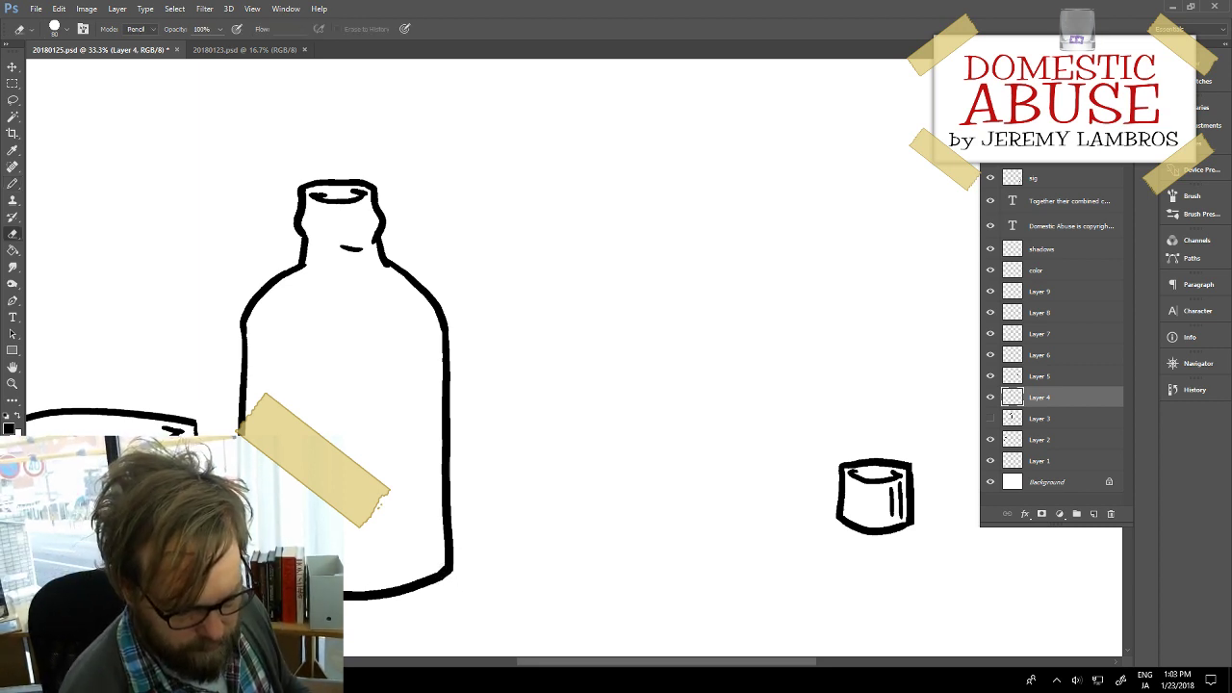
{"action": "left_click_drag", "start_coordinate": [350, 552], "coordinate": [387, 623]}
Step: Hide the small cup on Layer 5, then enlarge the Layer 4 bottle to about 135% and move it down and right
{"action": "key", "text": "ctrl+minus"}
{"action": "key", "text": "ctrl+minus"}
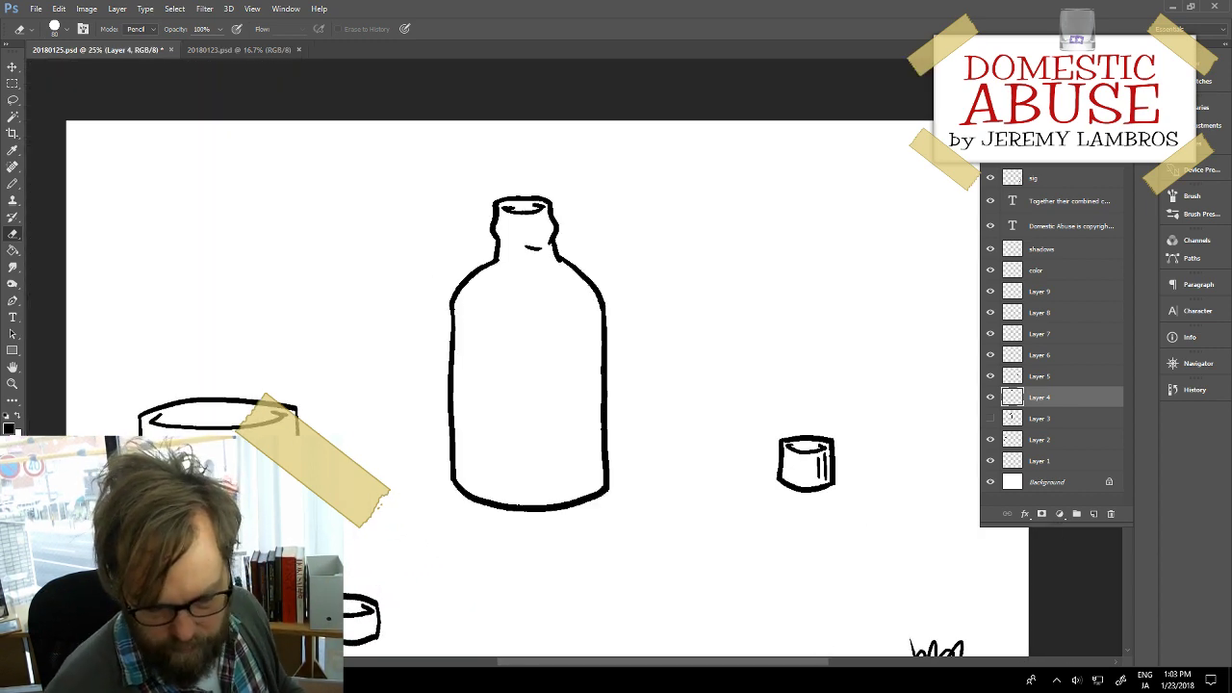
{"action": "left_click", "coordinate": [992, 378]}
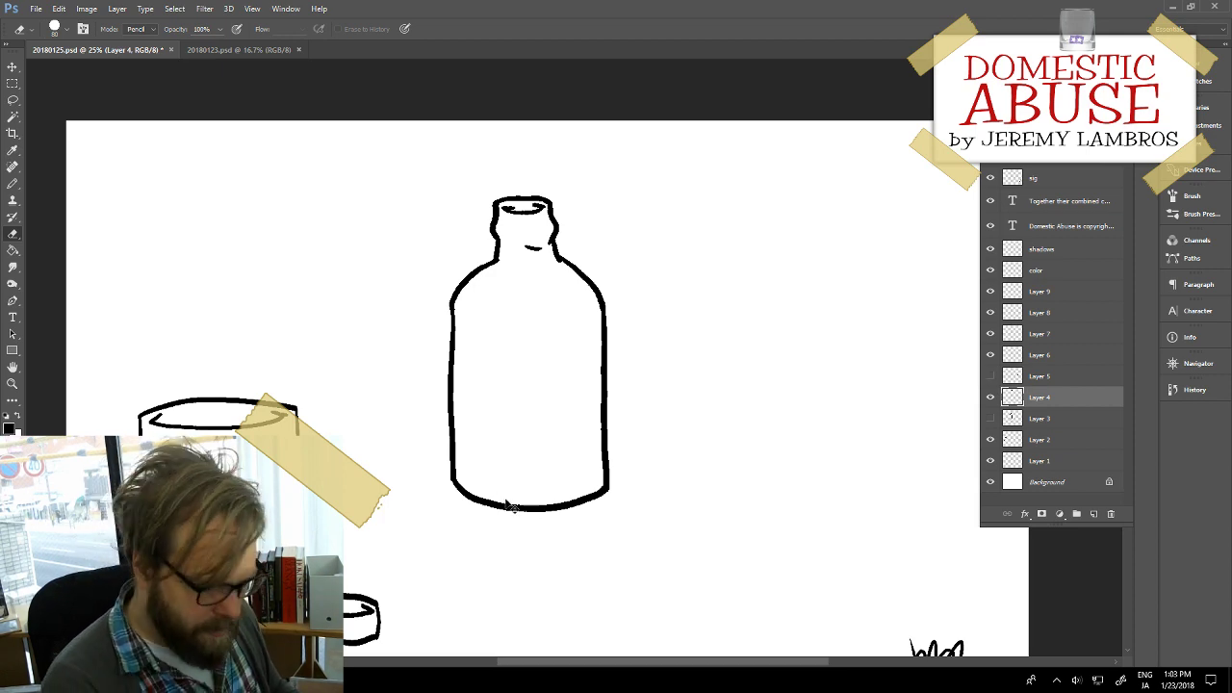
{"action": "key", "text": "ctrl+minus"}
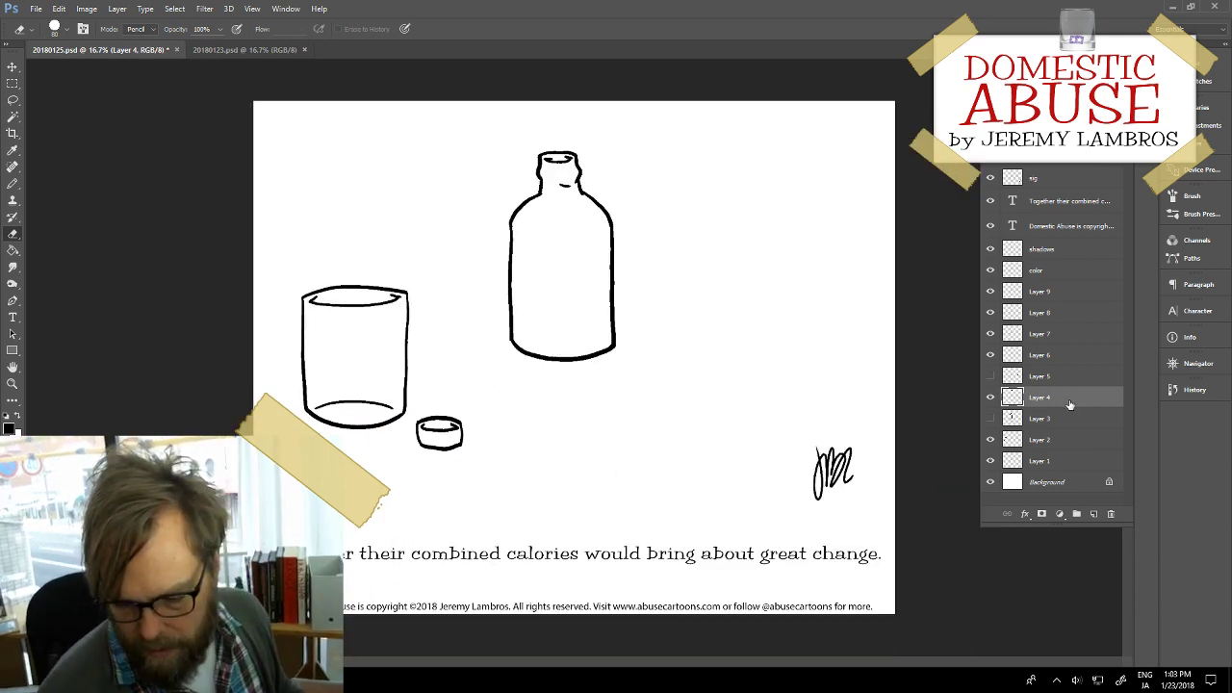
{"action": "key", "text": "ctrl+t"}
{"action": "mouse_move", "coordinate": [618, 362]}
{"action": "left_mouse_down"}
{"action": "mouse_move", "coordinate": [656, 437]}
{"action": "mouse_move", "coordinate": [631, 404]}
{"action": "left_mouse_up"}
{"action": "key", "text": "Return"}
{"action": "key", "text": "e"}
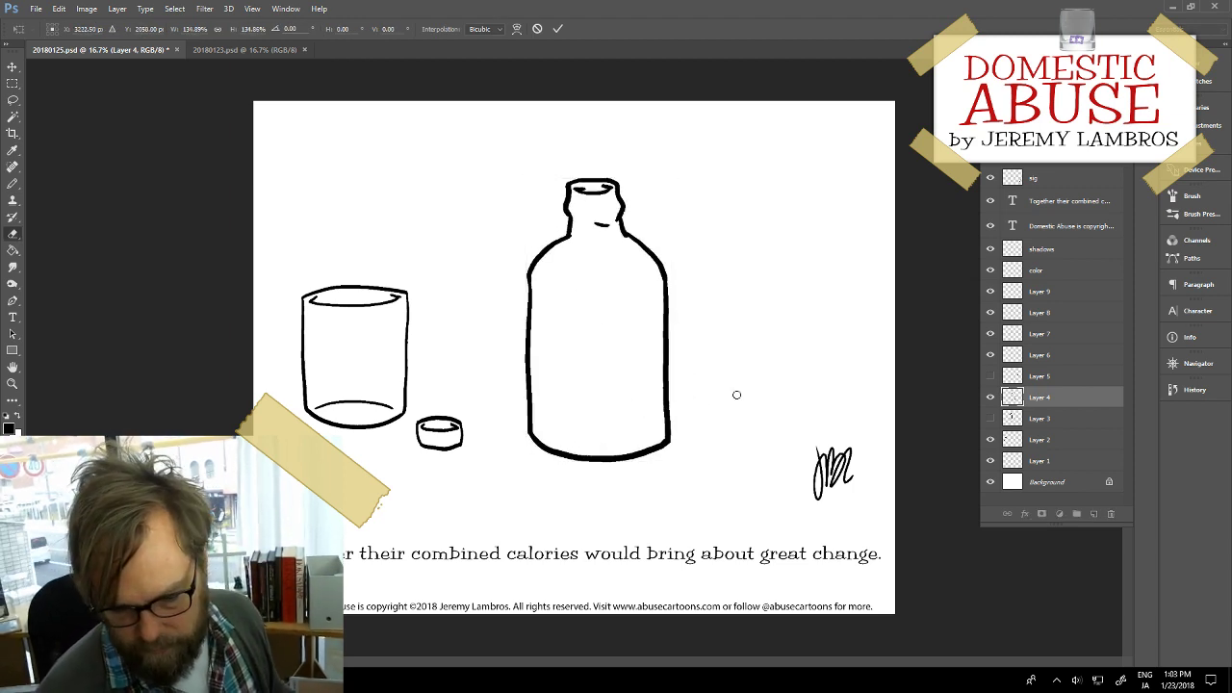
Step: Enlarge the cap on Layer 6 to about 117% and place it beside the right side of the bottle's base
{"action": "left_click", "coordinate": [1040, 356]}
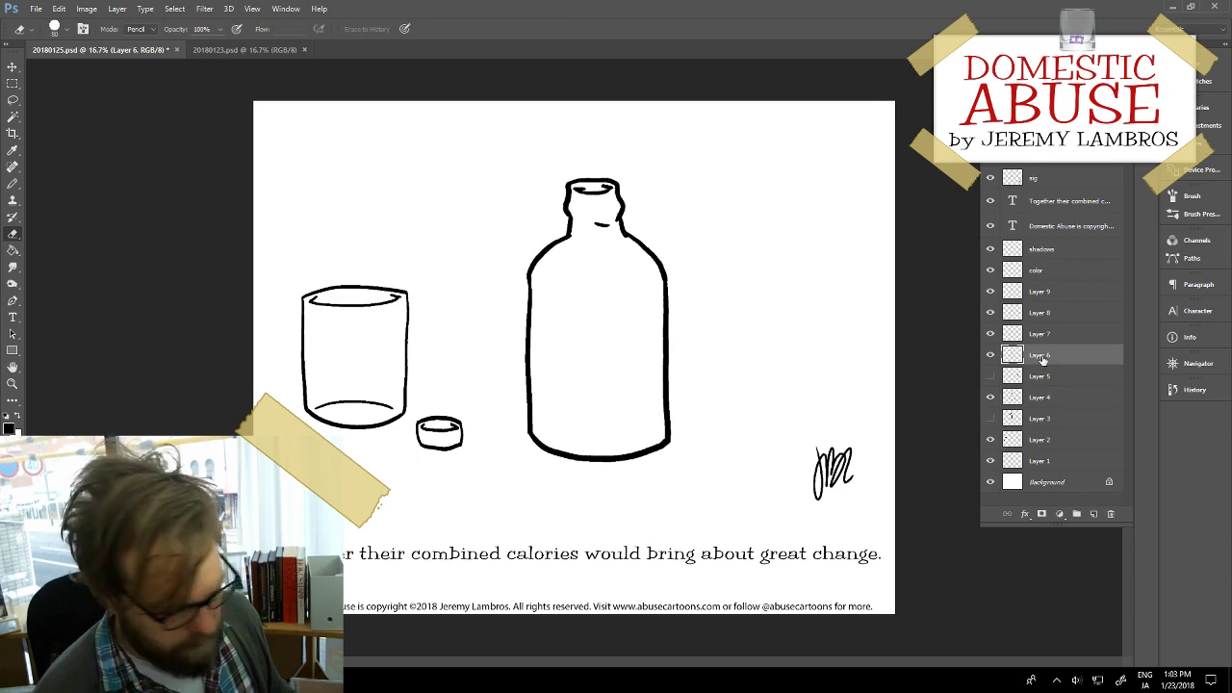
{"action": "key", "text": "ctrl+t"}
{"action": "left_click_drag", "start_coordinate": [461, 452], "coordinate": [736, 473]}
{"action": "key", "text": "Return"}
{"action": "key", "text": "e"}
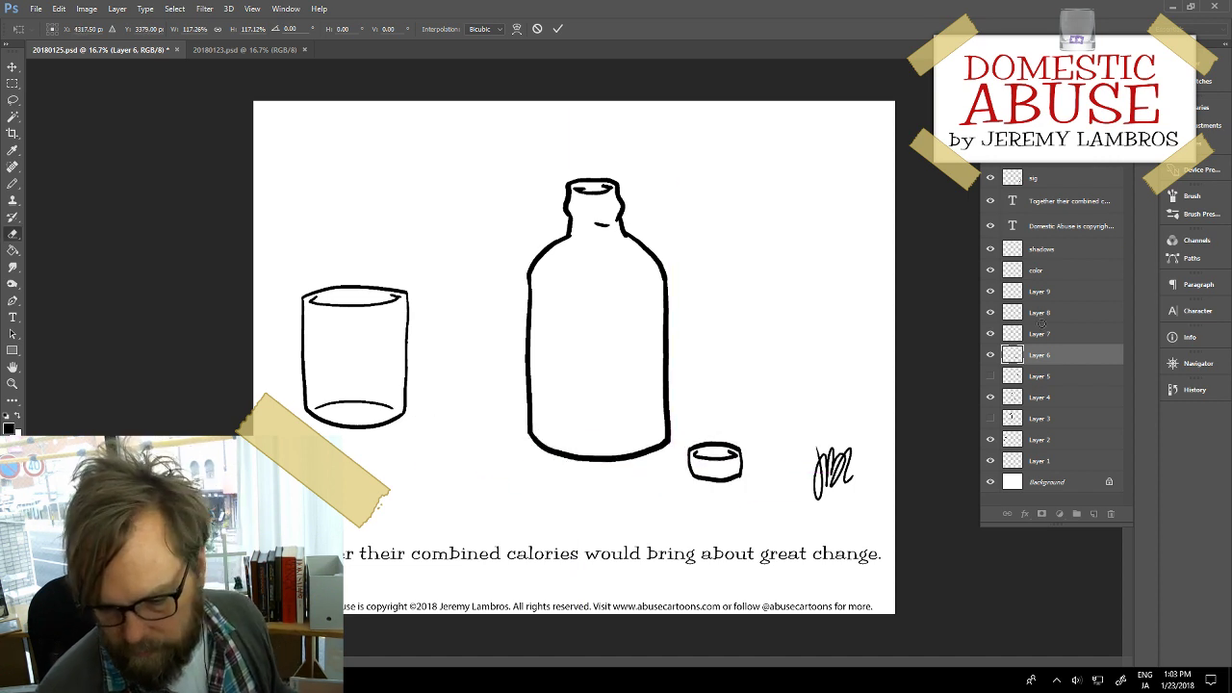
Step: Try to move the contents of Layer 7 and to transform Layer 1
{"action": "left_click", "coordinate": [1102, 337]}
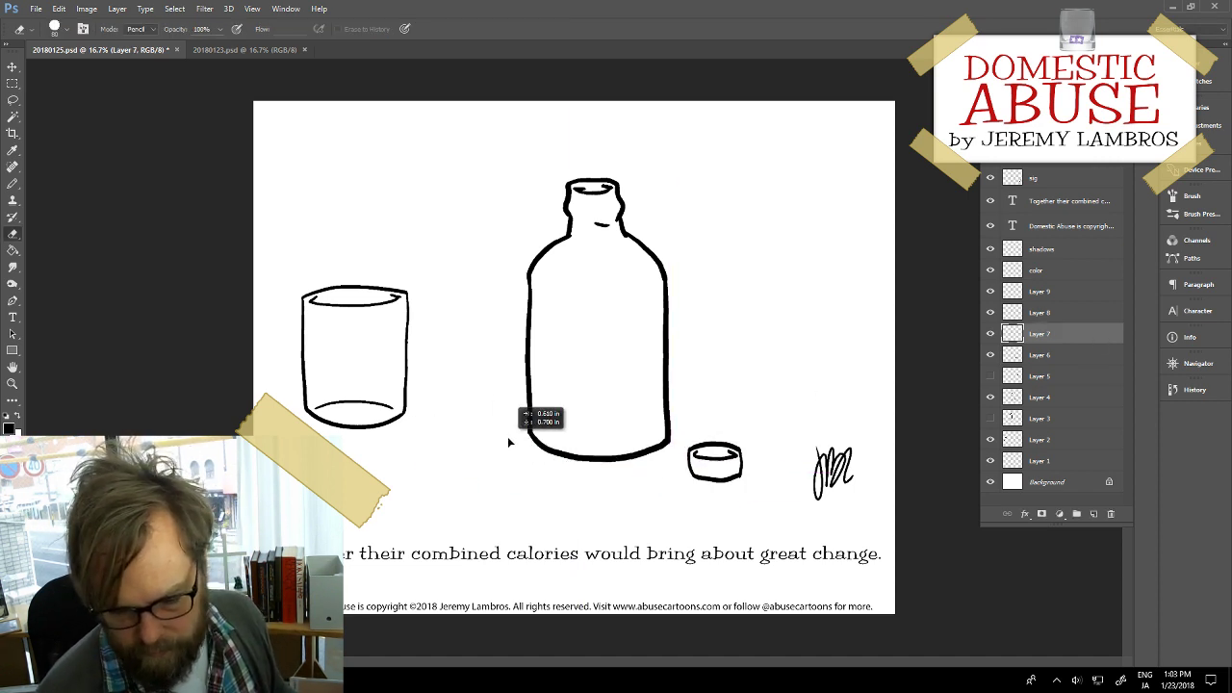
{"action": "left_click", "coordinate": [1035, 398]}
{"action": "left_click", "coordinate": [1043, 443]}
{"action": "left_click", "coordinate": [1045, 460]}
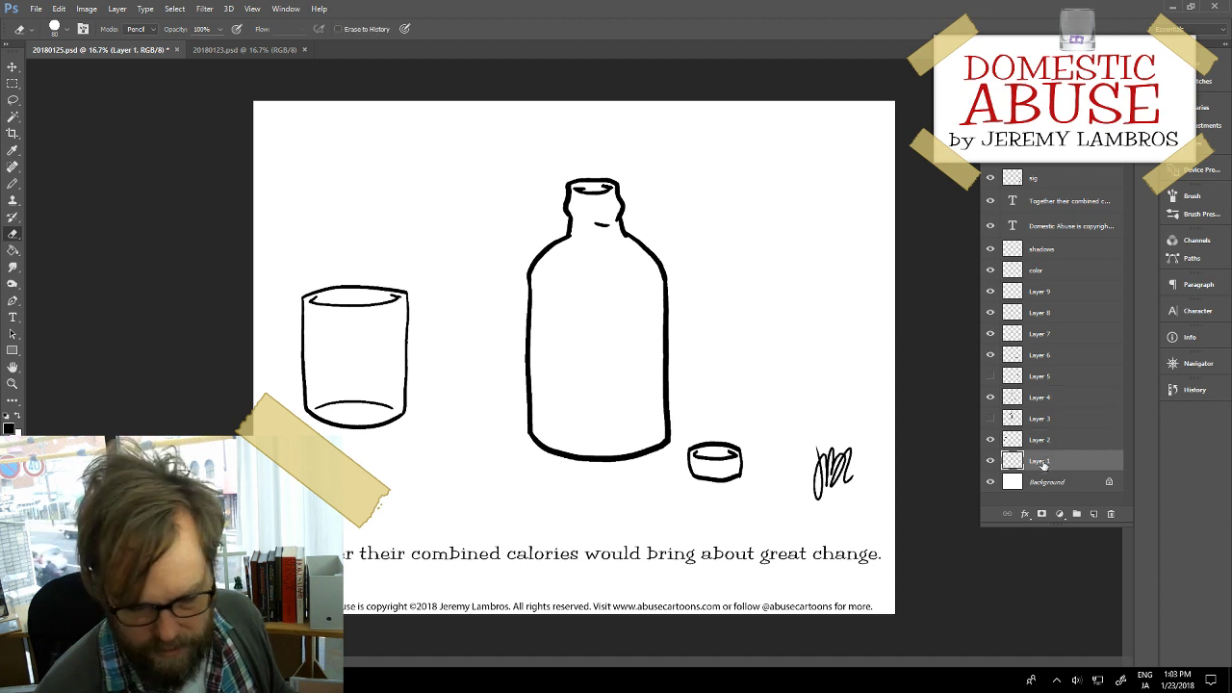
{"action": "key", "text": "ctrl+t"}
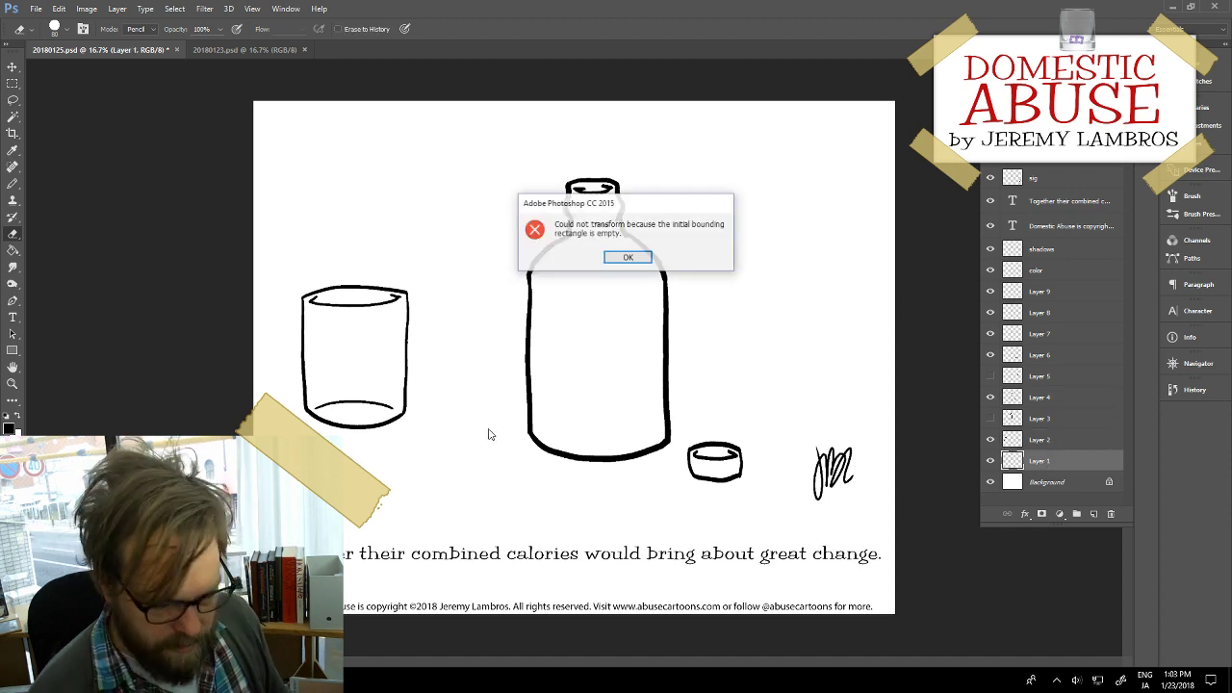
{"action": "left_click", "coordinate": [630, 257]}
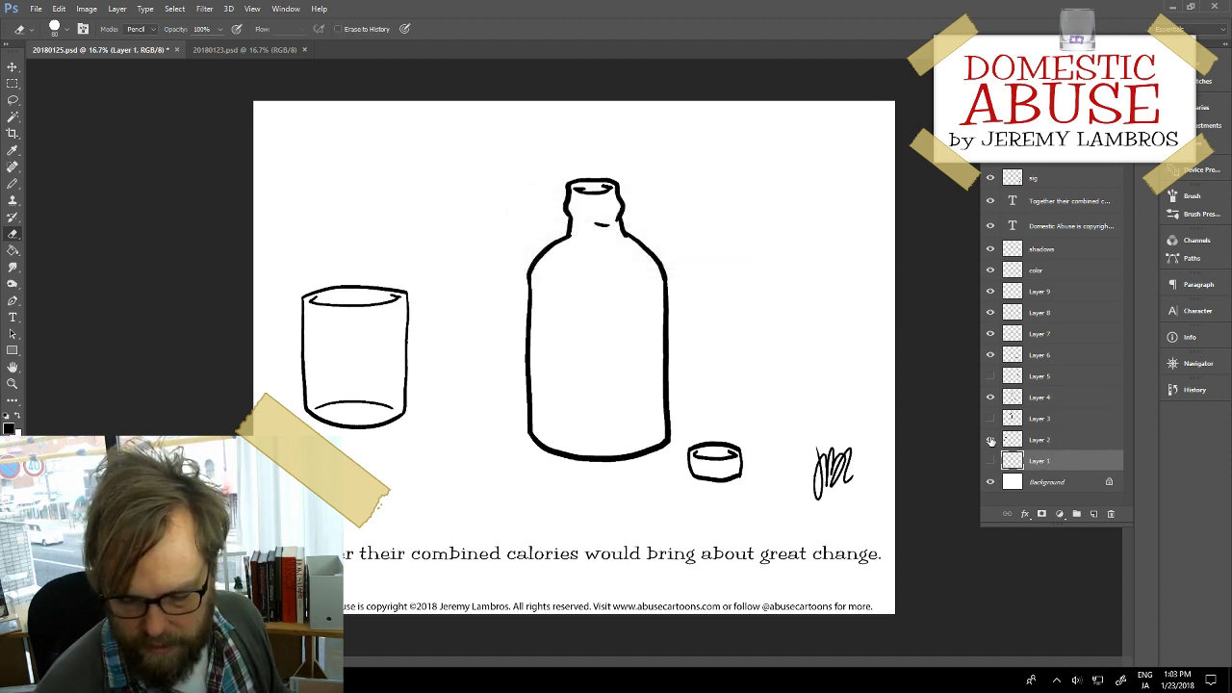
Step: Delete the empty Layers 1, 9, 8 and 7
{"action": "left_click", "coordinate": [990, 440]}
{"action": "left_click", "coordinate": [992, 440]}
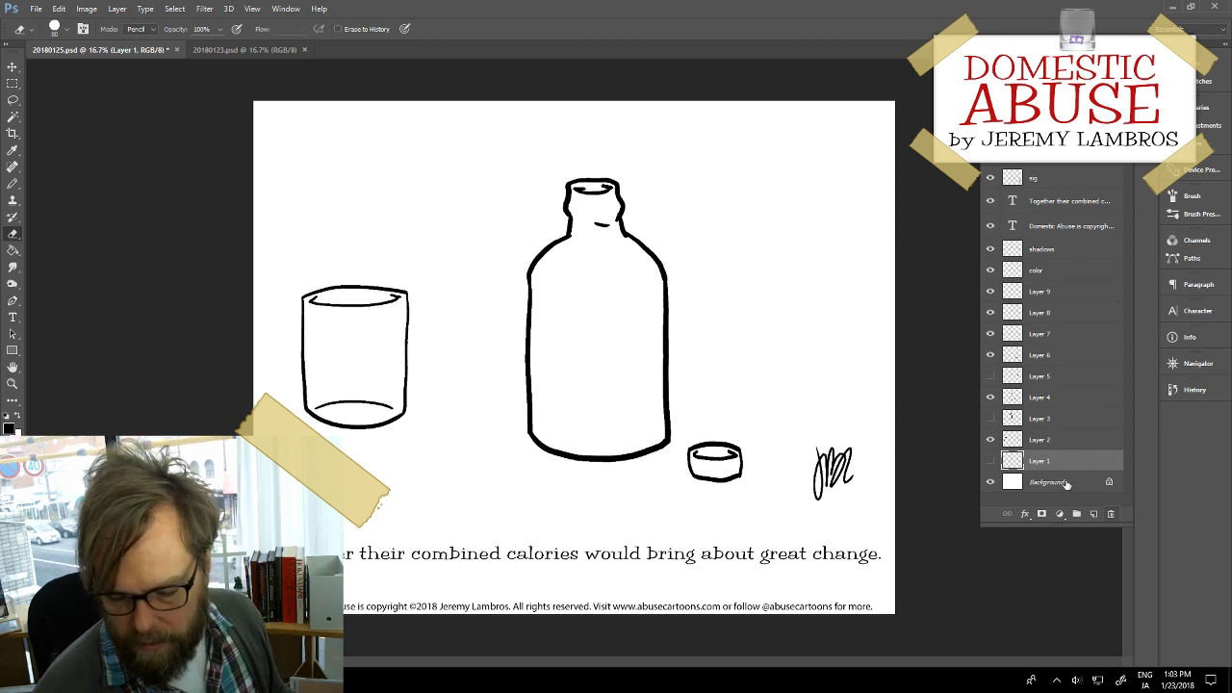
{"action": "left_click", "coordinate": [1109, 515]}
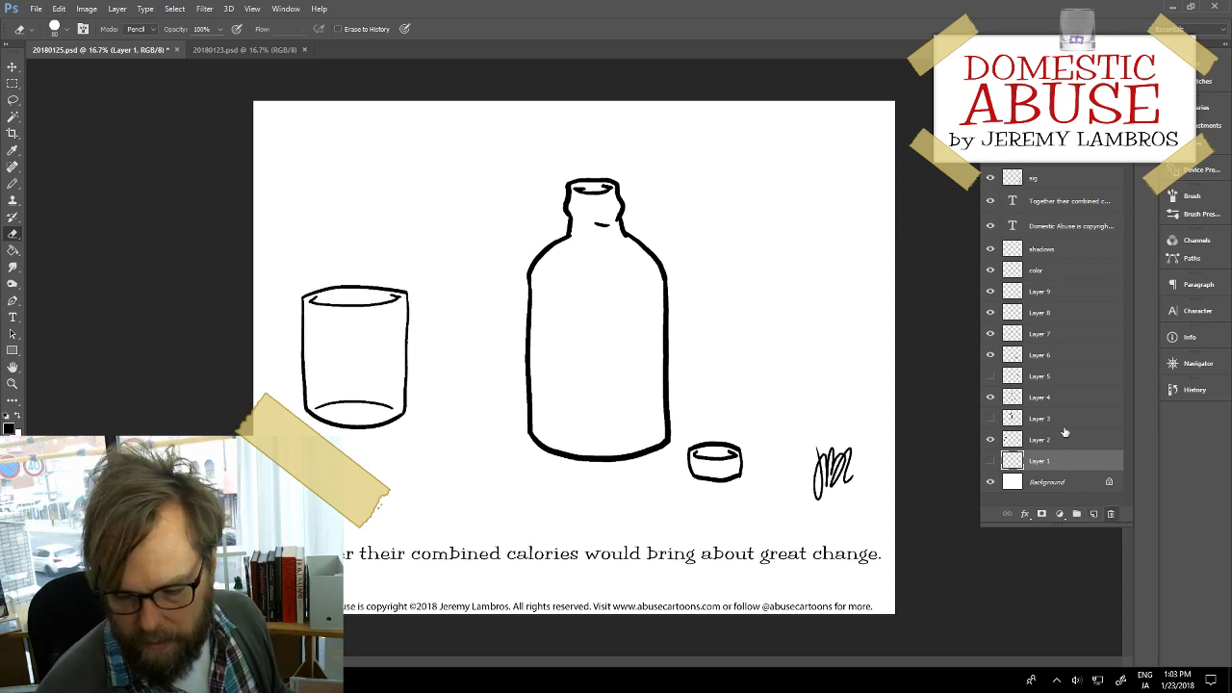
{"action": "left_click", "coordinate": [1044, 292]}
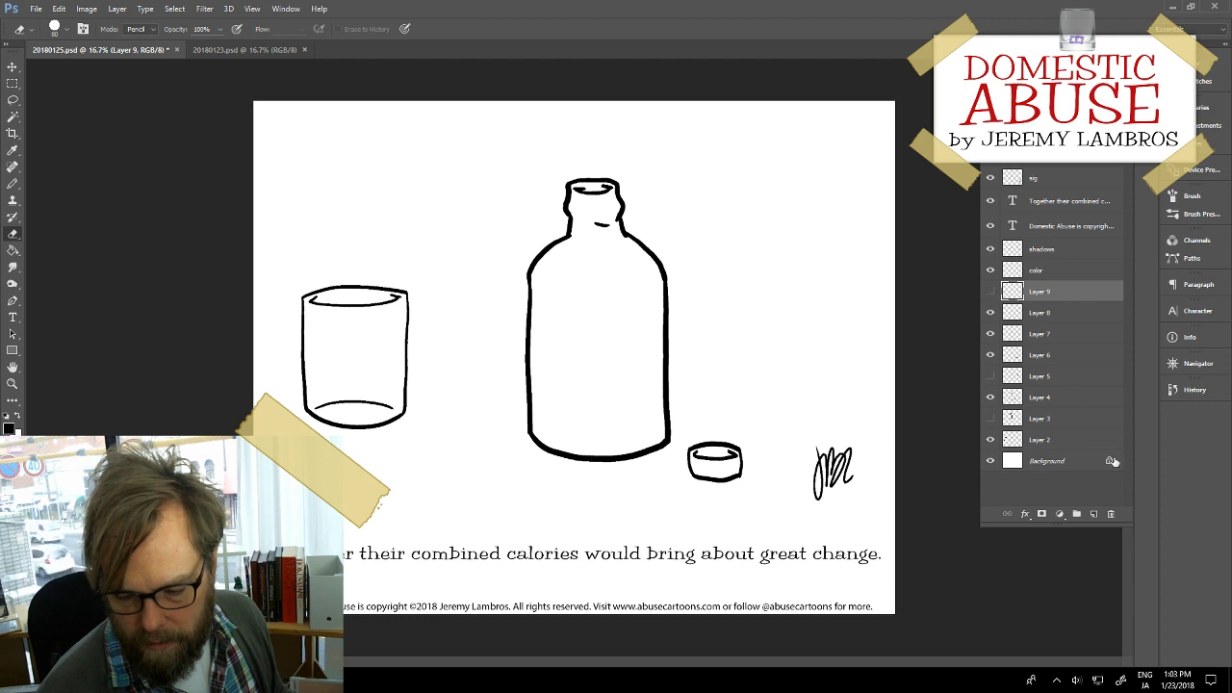
{"action": "left_click", "coordinate": [1111, 517]}
{"action": "left_click", "coordinate": [1111, 516]}
{"action": "left_click", "coordinate": [1112, 517]}
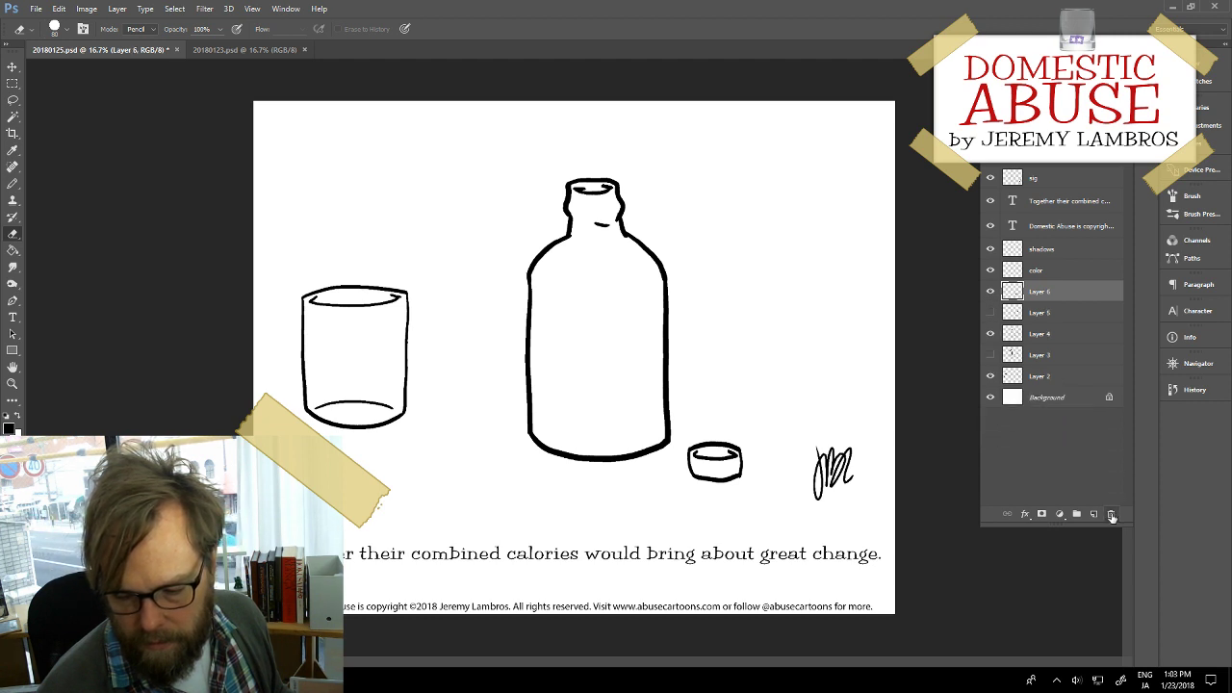
Step: Move the glass on Layer 2 down and right next to the bottle, and enlarge it to about 112%
{"action": "left_click", "coordinate": [1086, 378]}
{"action": "mouse_move", "coordinate": [285, 343]}
{"action": "left_mouse_down"}
{"action": "mouse_move", "coordinate": [376, 395]}
{"action": "mouse_move", "coordinate": [371, 385]}
{"action": "left_mouse_up"}
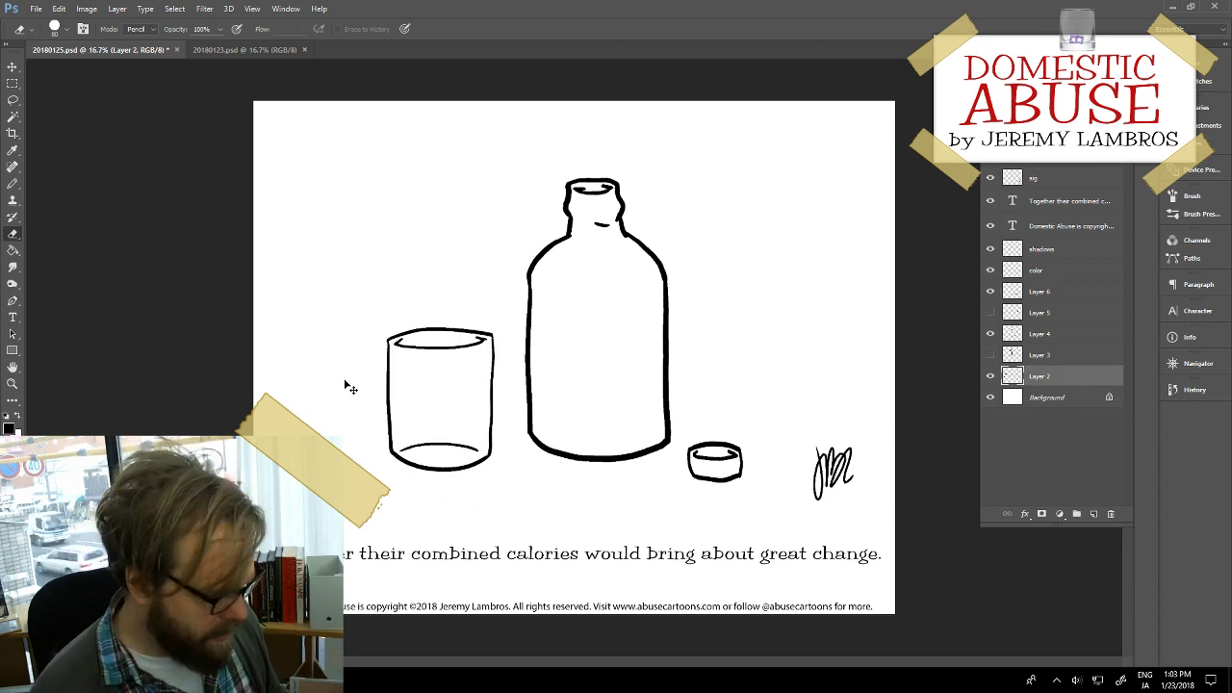
{"action": "key", "text": "ctrl+t"}
{"action": "left_click_drag", "start_coordinate": [495, 328], "coordinate": [507, 310]}
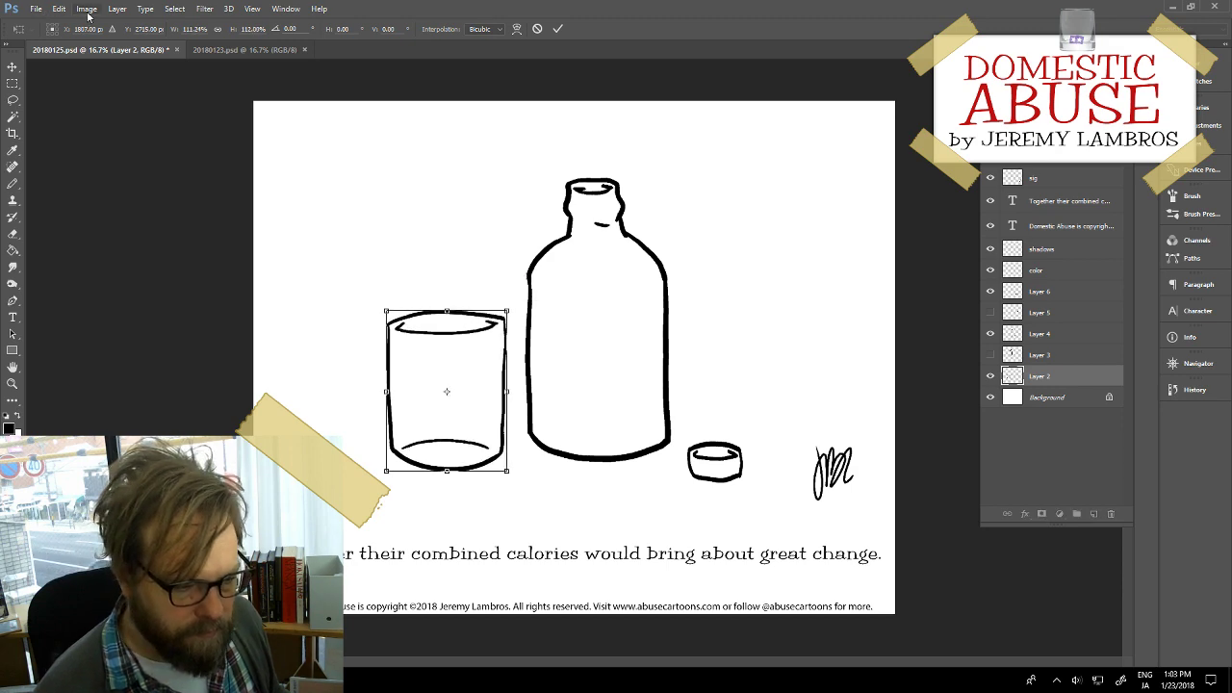
Step: Distort the glass by pulling its upper-right corner slightly inward, and apply the transformation
{"action": "left_click", "coordinate": [87, 10]}
{"action": "left_click", "coordinate": [87, 9]}
{"action": "left_click", "coordinate": [59, 9]}
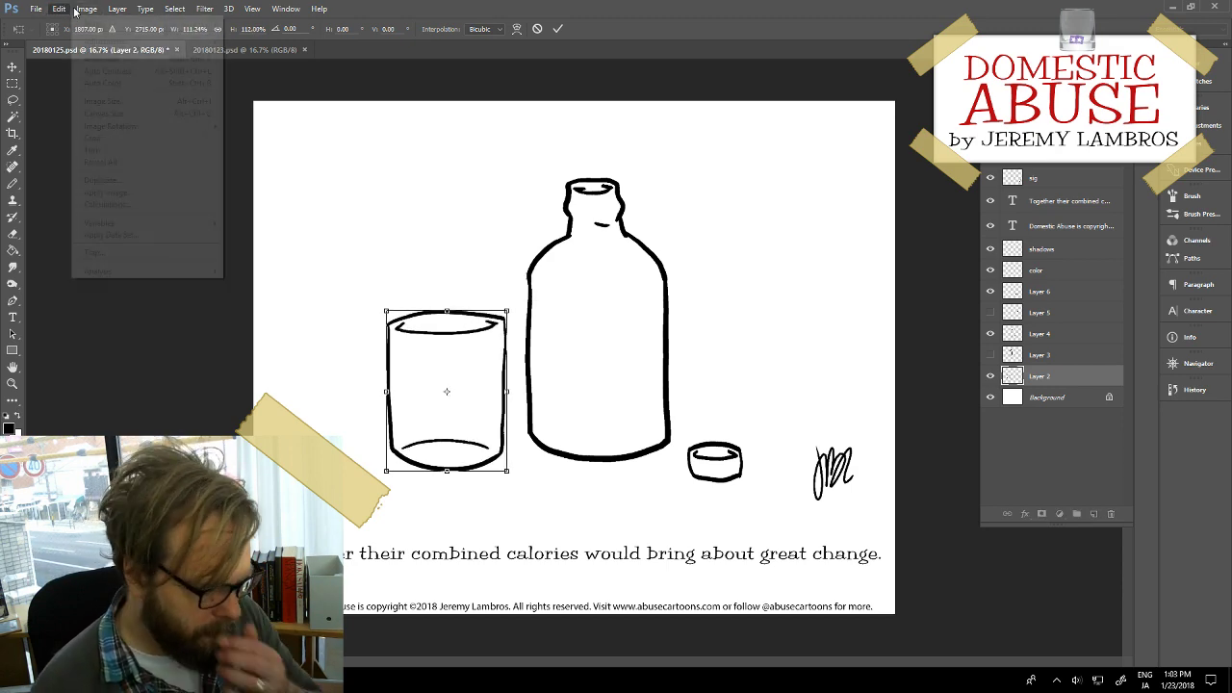
{"action": "mouse_move", "coordinate": [59, 9]}
{"action": "mouse_move", "coordinate": [173, 272]}
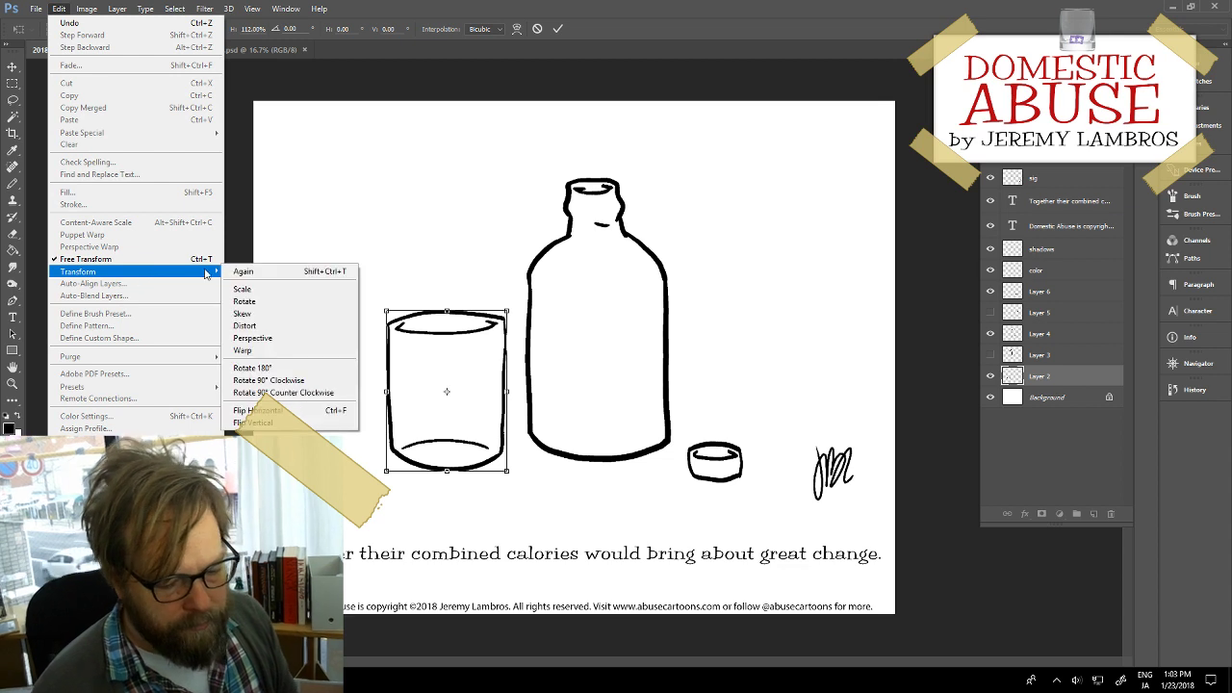
{"action": "left_click", "coordinate": [286, 328]}
{"action": "left_click_drag", "start_coordinate": [507, 311], "coordinate": [496, 310]}
{"action": "key", "text": "Return"}
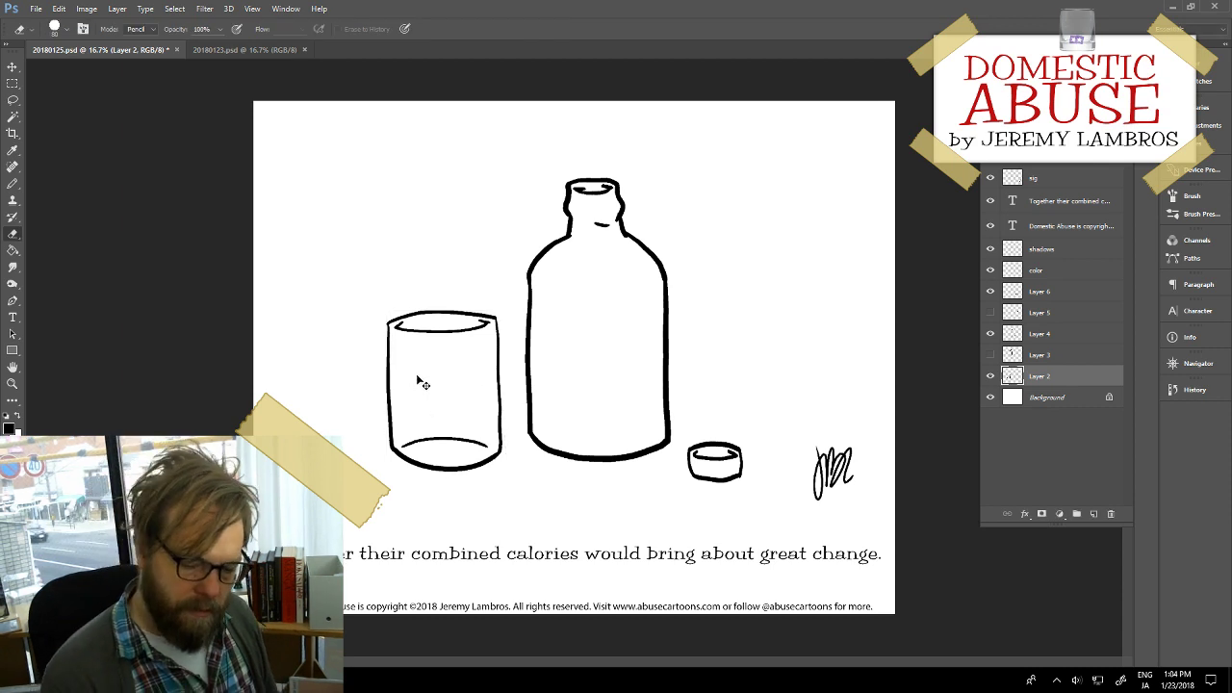
Step: Widen the glass on Layer 2 by about a fifth, apply the transformation, and place the glass slightly higher beside the bottle
{"action": "key", "text": "ctrl+t"}
{"action": "left_click_drag", "start_coordinate": [507, 312], "coordinate": [524, 310]}
{"action": "key", "text": "Return"}
{"action": "mouse_move", "coordinate": [462, 419]}
{"action": "left_mouse_down"}
{"action": "mouse_move", "coordinate": [500, 423]}
{"action": "mouse_move", "coordinate": [508, 444]}
{"action": "mouse_move", "coordinate": [452, 383]}
{"action": "mouse_move", "coordinate": [433, 389]}
{"action": "left_mouse_up"}
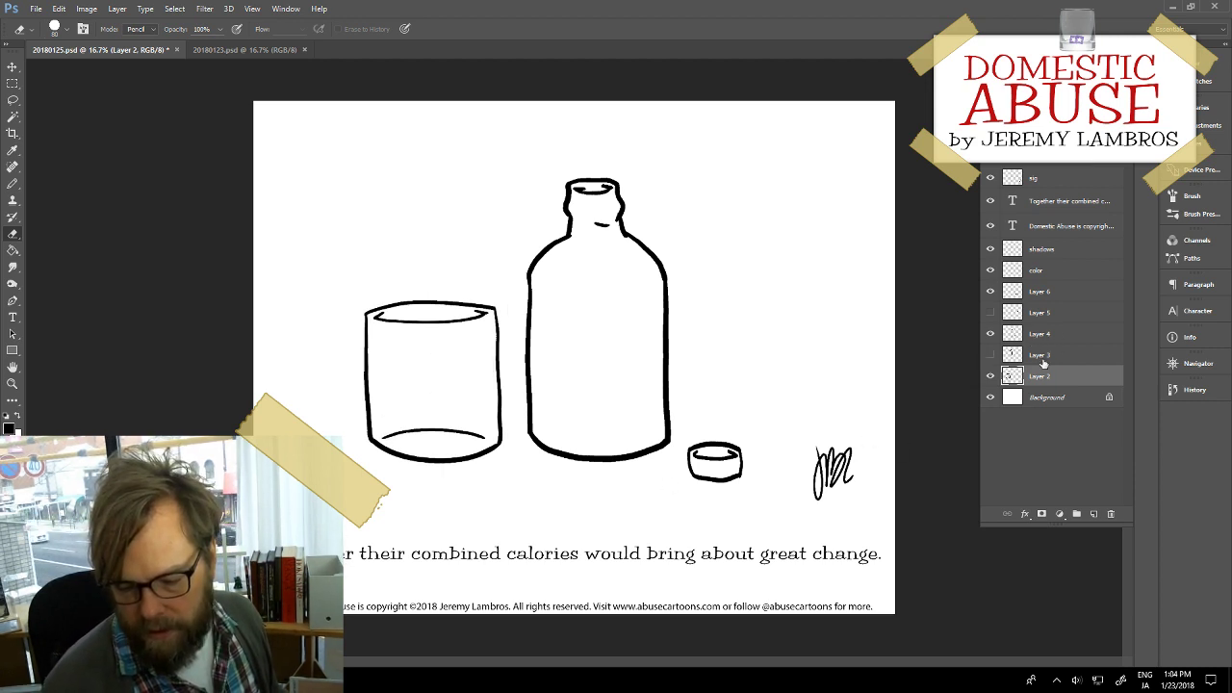
Step: Stack Layer 2 above Layer 3 and Layer 6 below Layer 5, and shift the drawings on Layers 2, 4 and 6 slightly right
{"action": "left_click_drag", "start_coordinate": [1042, 375], "coordinate": [1041, 345]}
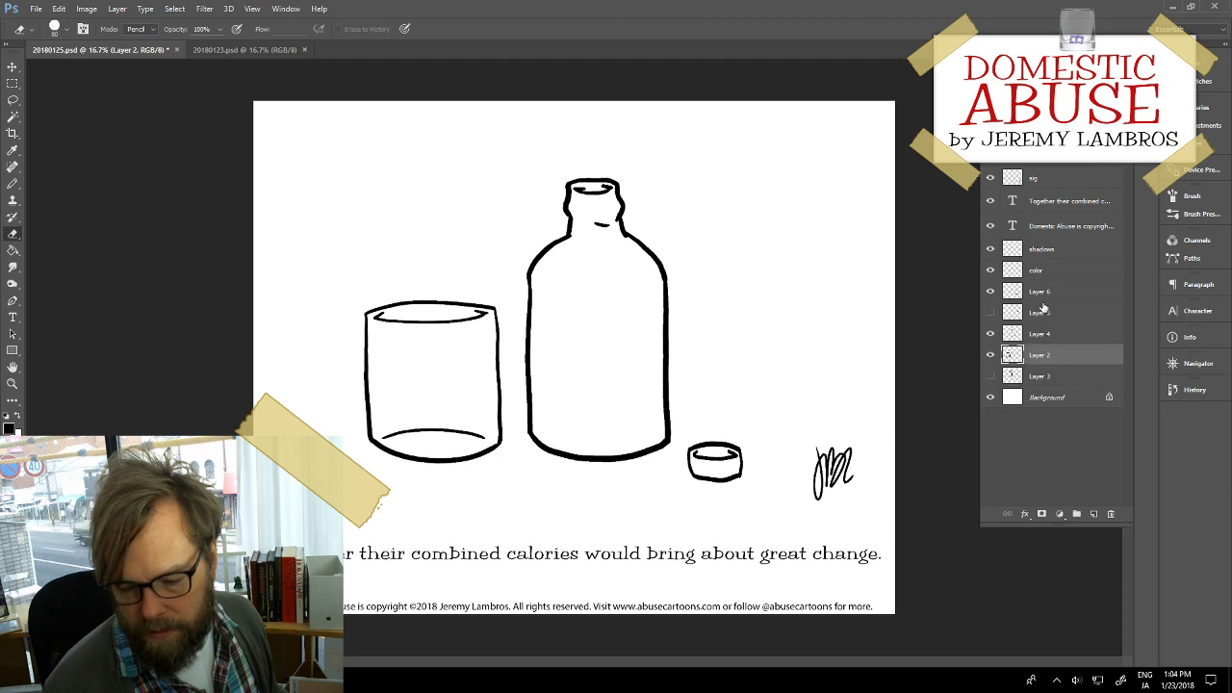
{"action": "left_click", "coordinate": [1044, 333], "text": "ctrl"}
{"action": "left_click", "coordinate": [1040, 291], "text": "ctrl"}
{"action": "mouse_move", "coordinate": [1039, 292]}
{"action": "left_mouse_down"}
{"action": "mouse_move", "coordinate": [1047, 337]}
{"action": "mouse_move", "coordinate": [1047, 326]}
{"action": "left_mouse_up"}
{"action": "mouse_move", "coordinate": [701, 425]}
{"action": "left_mouse_down"}
{"action": "mouse_move", "coordinate": [734, 415]}
{"action": "mouse_move", "coordinate": [719, 420]}
{"action": "left_mouse_up"}
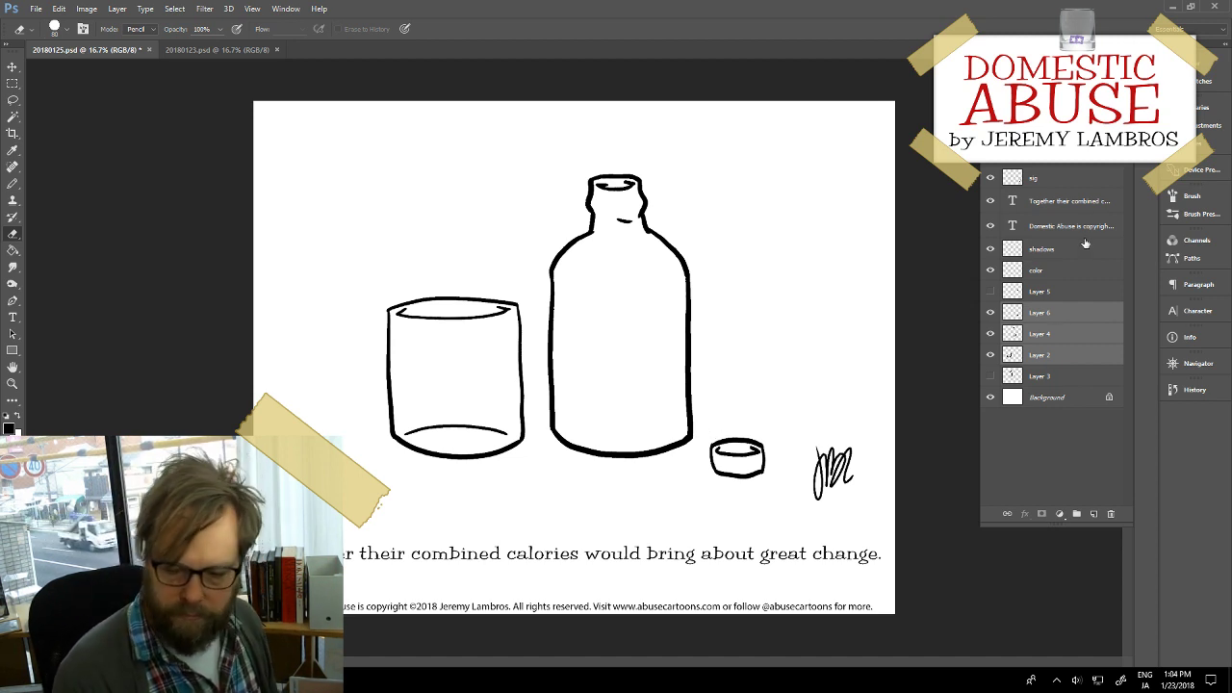
Step: Move the signature on the sig layer slightly down, keeping it near the canvas's right edge
{"action": "left_click", "coordinate": [1088, 181]}
{"action": "left_click_drag", "start_coordinate": [840, 440], "coordinate": [847, 462]}
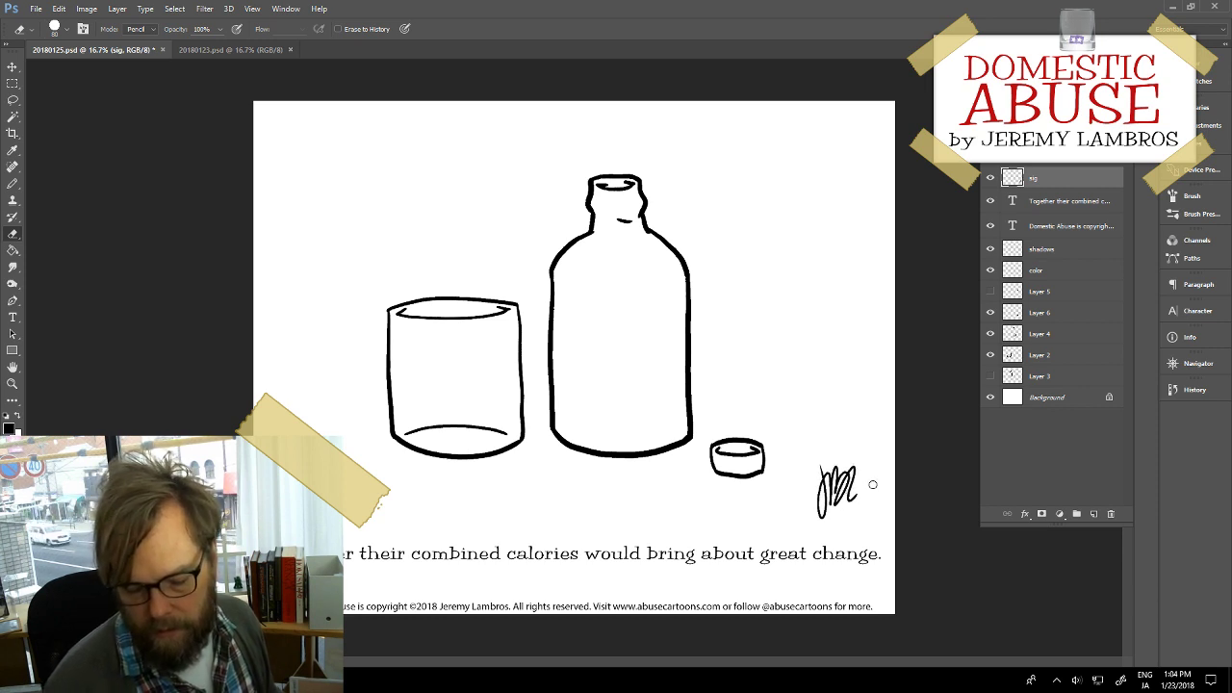
{"action": "left_click_drag", "start_coordinate": [843, 508], "coordinate": [839, 510]}
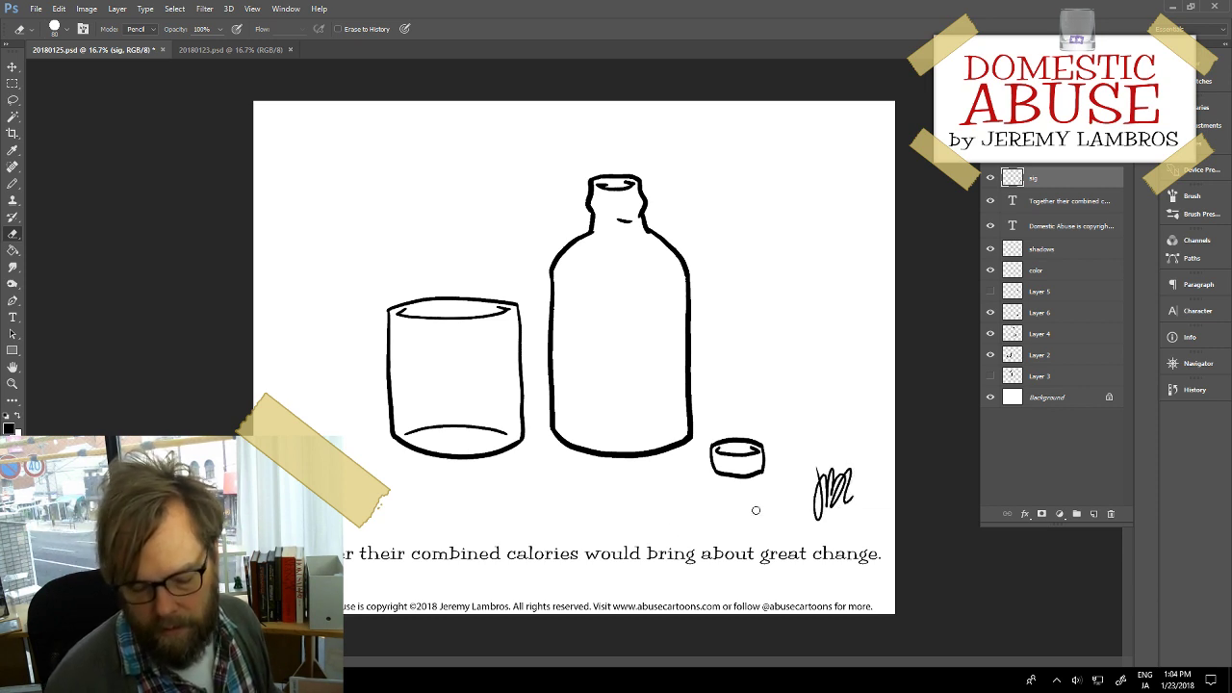
Step: Replace the caption text with "It was either homemade alcohol or an effective degreaser"
{"action": "key", "text": "t"}
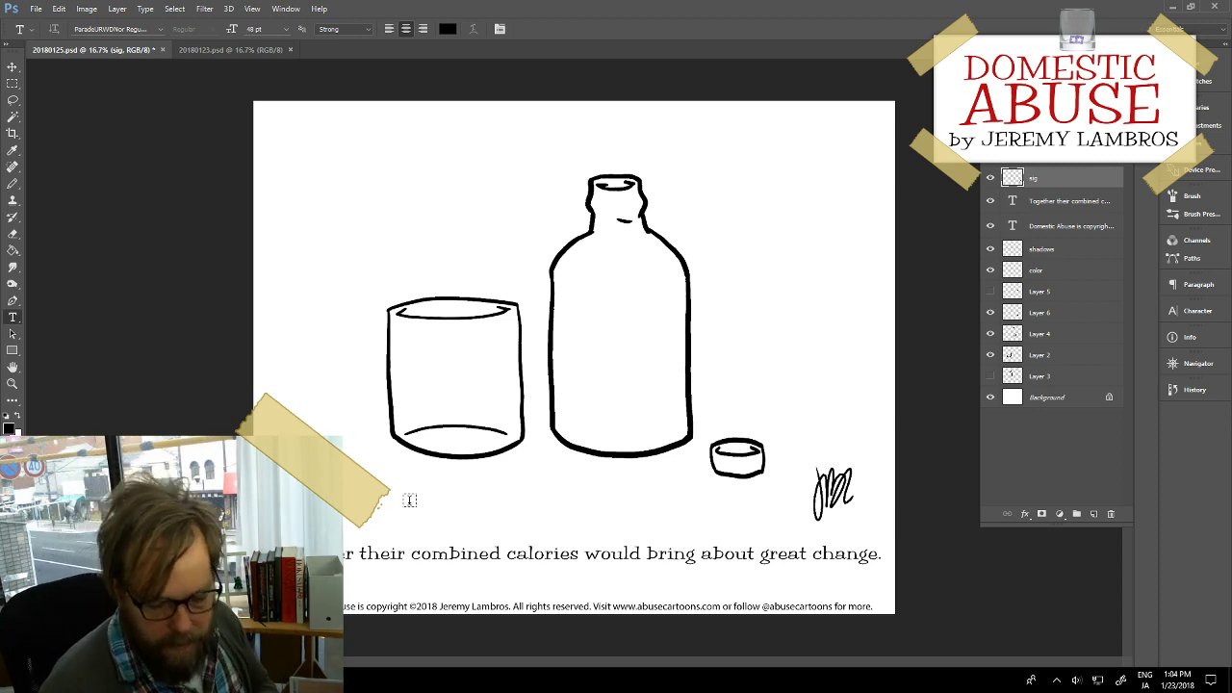
{"action": "left_click", "coordinate": [407, 552]}
{"action": "key", "text": "ctrl+a"}
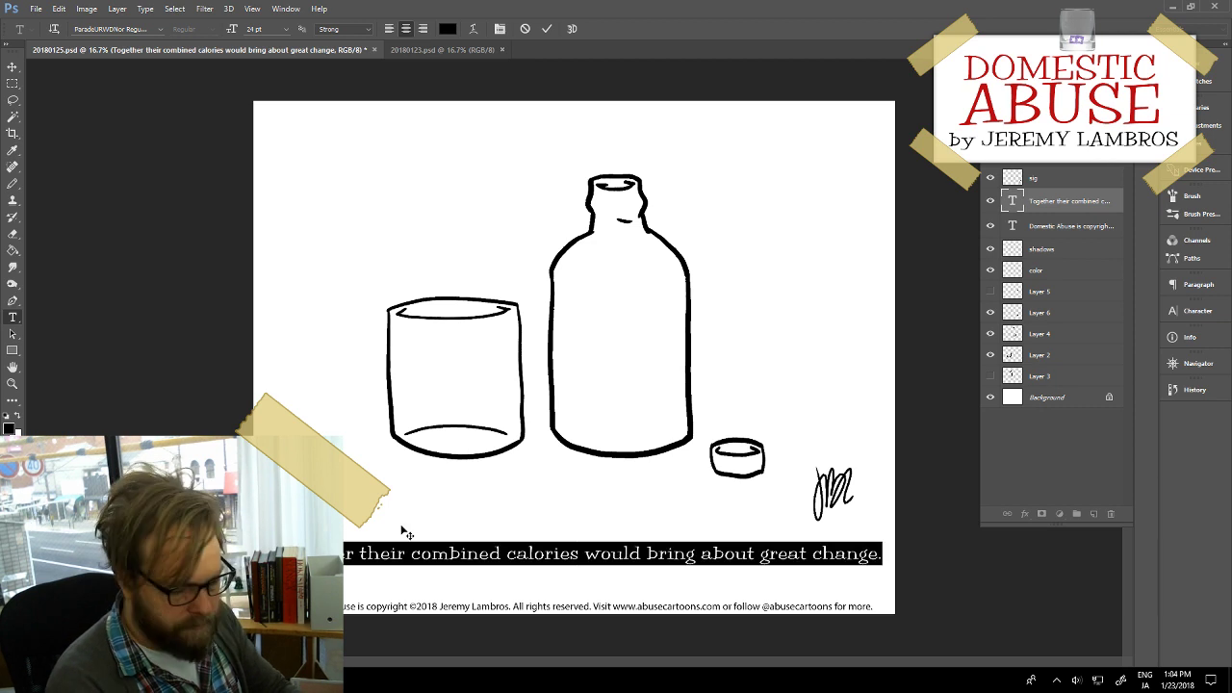
{"action": "key", "text": "BackSpace"}
{"action": "type", "text": "It"}
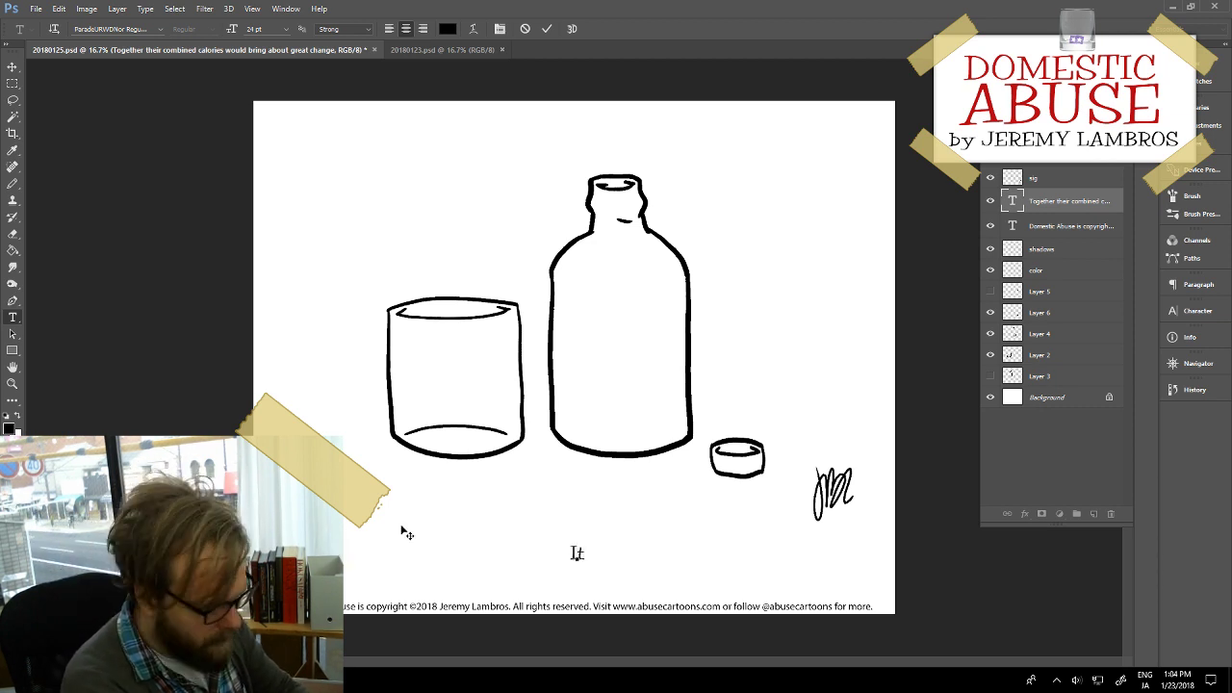
{"action": "type", "text": " was eithe"}
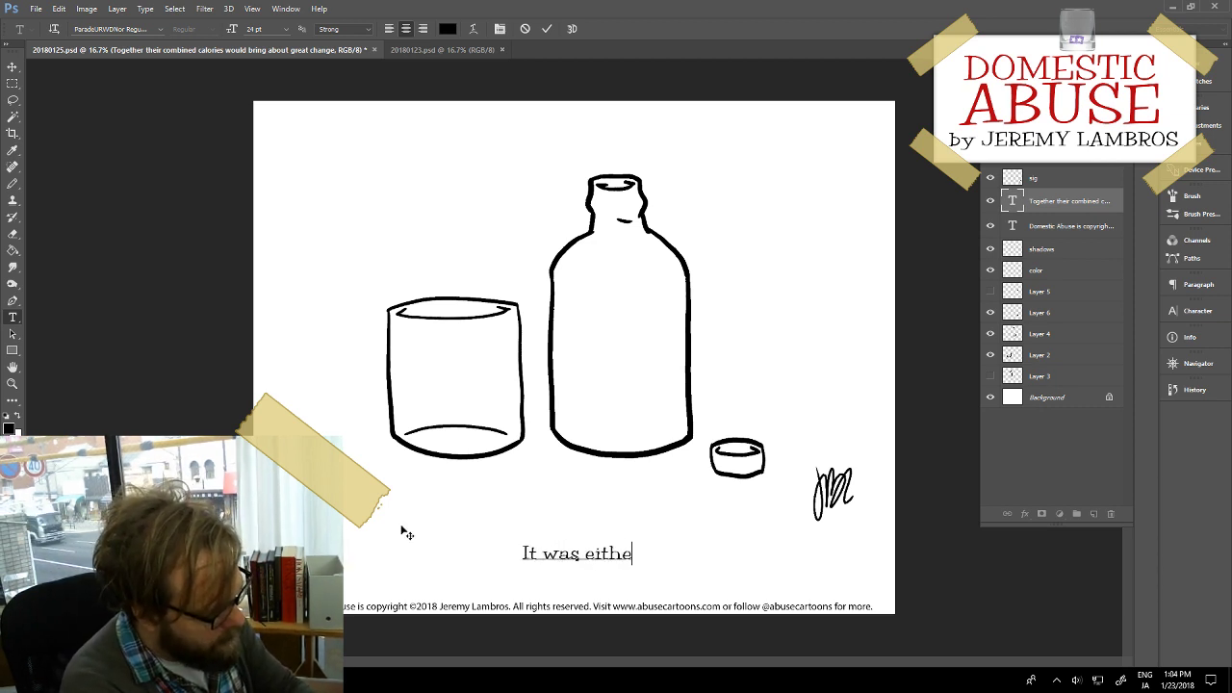
{"action": "type", "text": "r "}
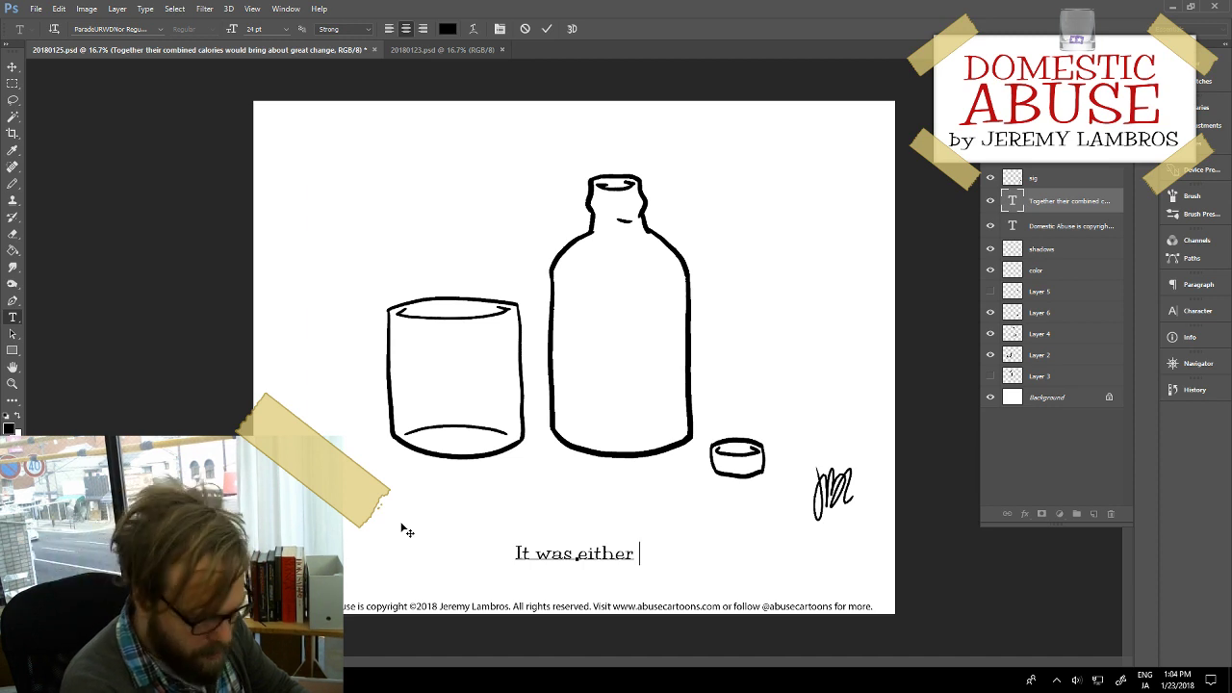
{"action": "type", "text": "homem"}
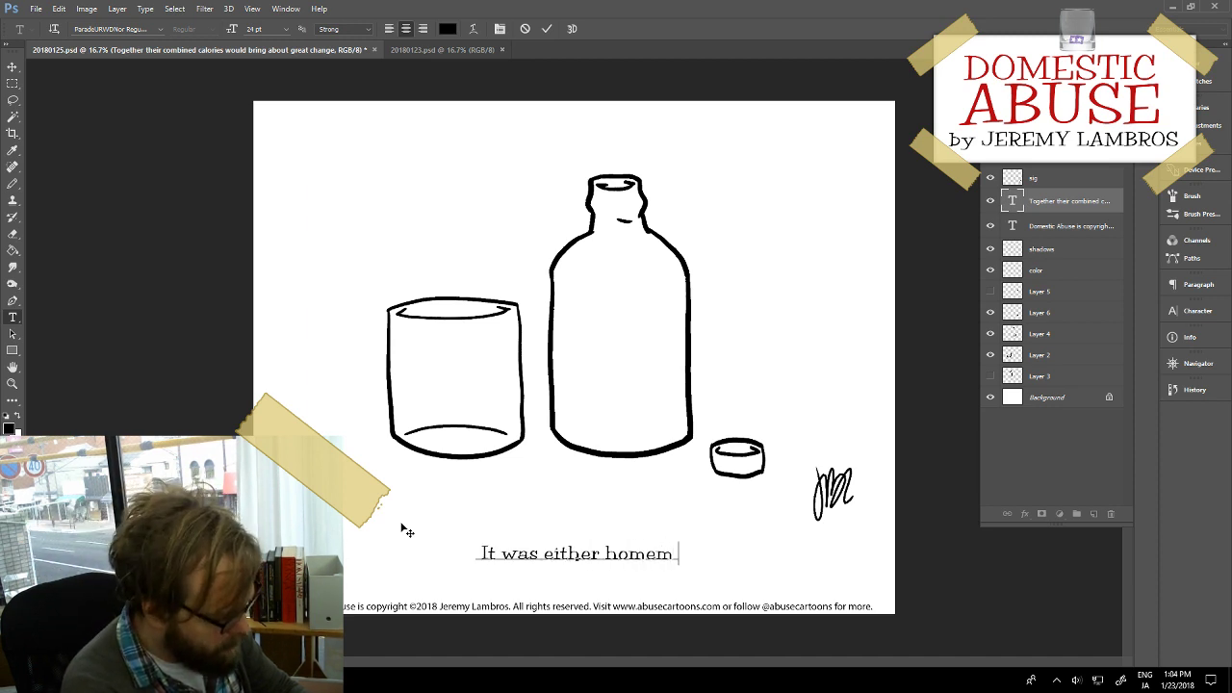
{"action": "type", "text": "ade alcohol "}
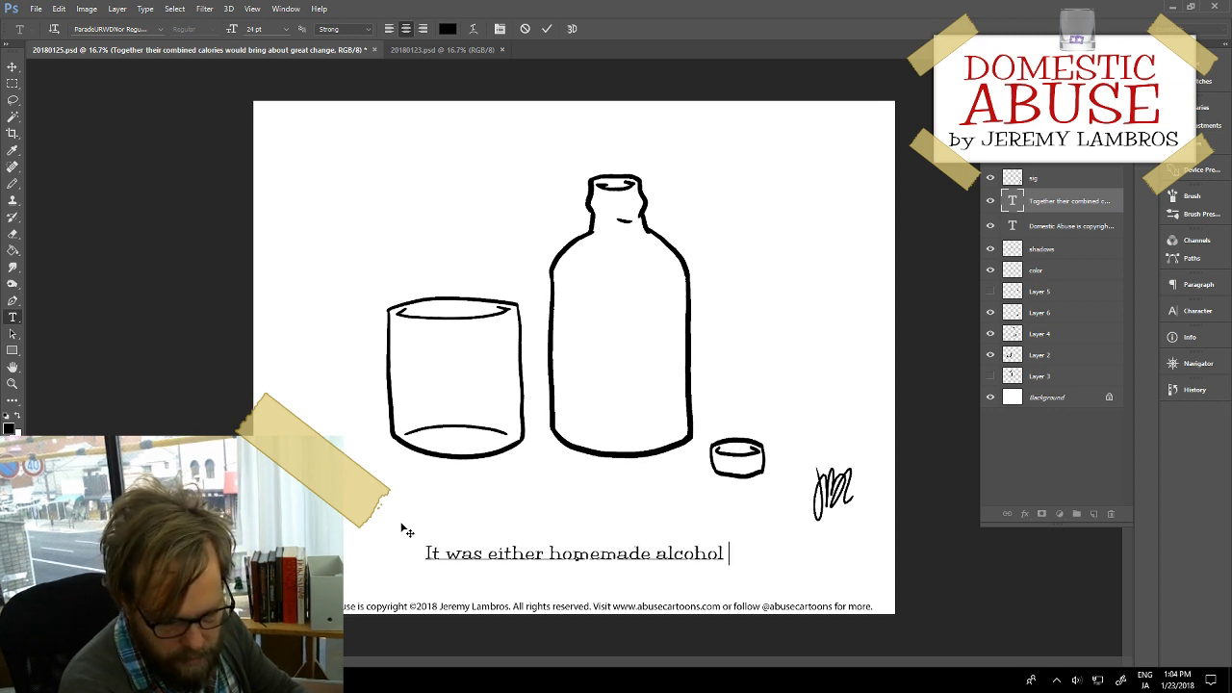
{"action": "type", "text": "or"}
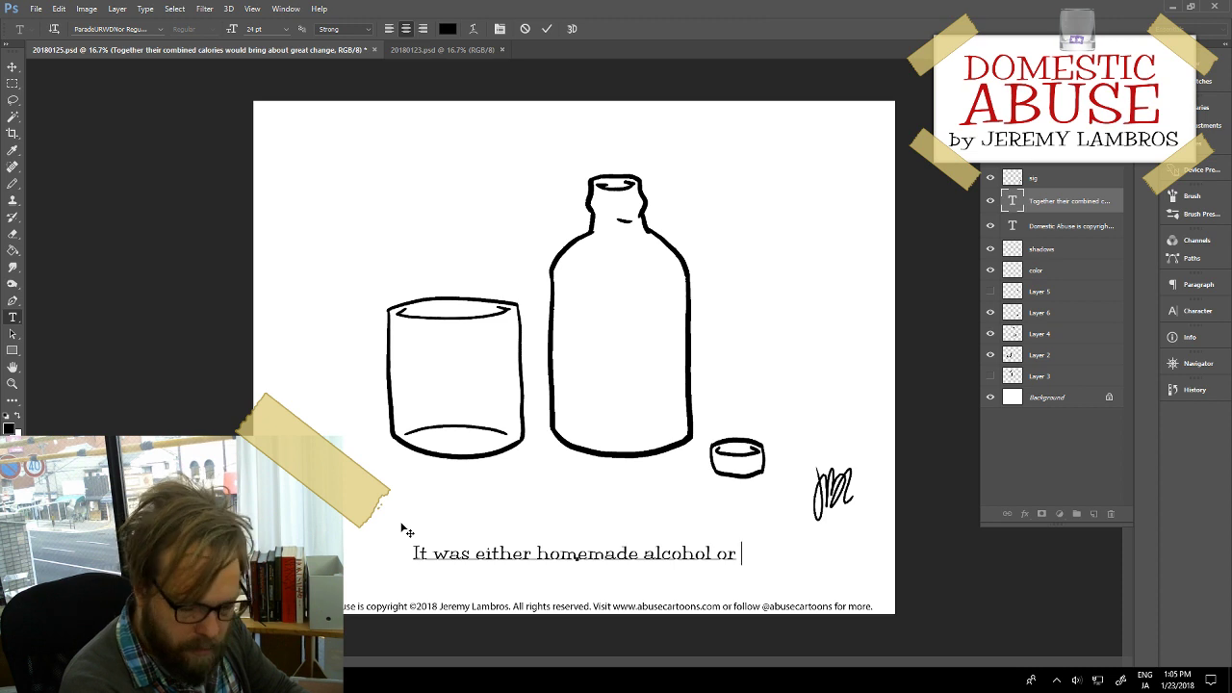
{"action": "type", "text": "an eff"}
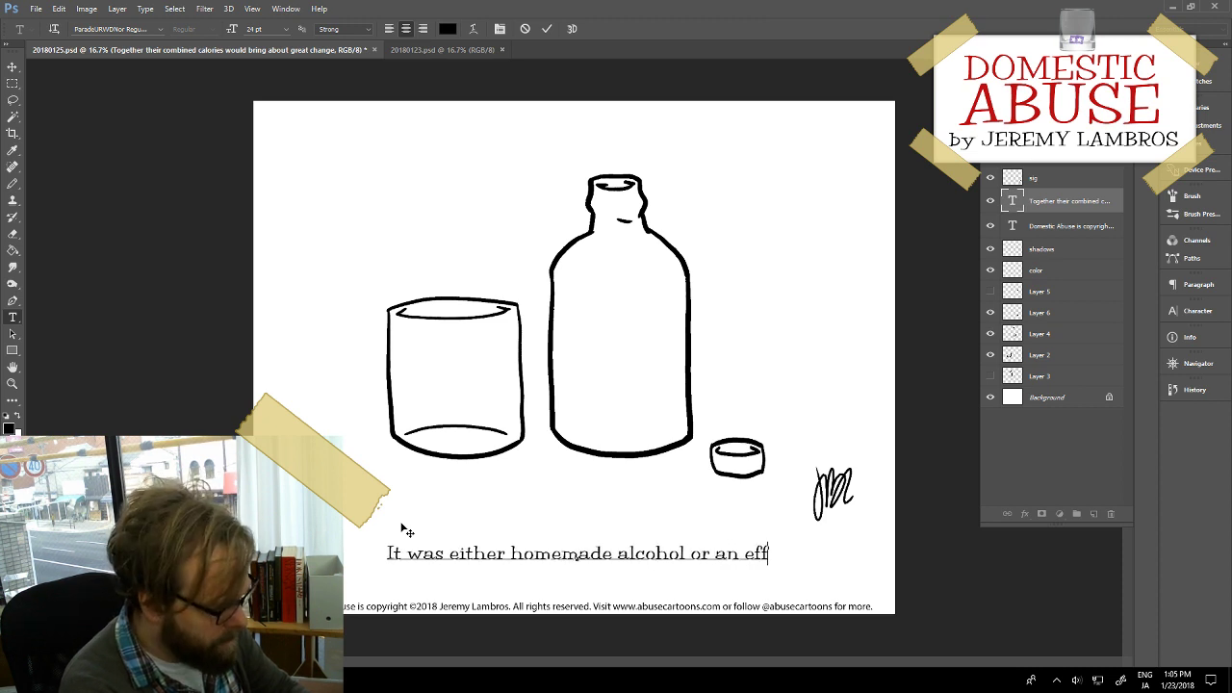
{"action": "type", "text": "ective "}
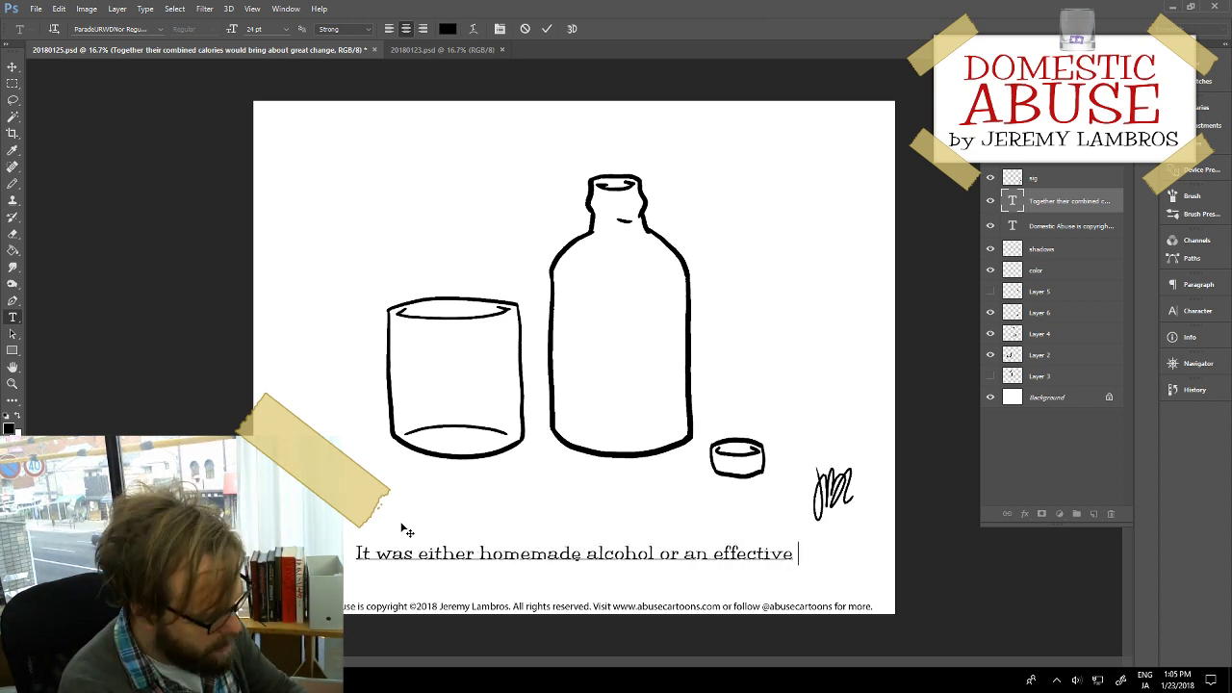
{"action": "type", "text": "degreaser"}
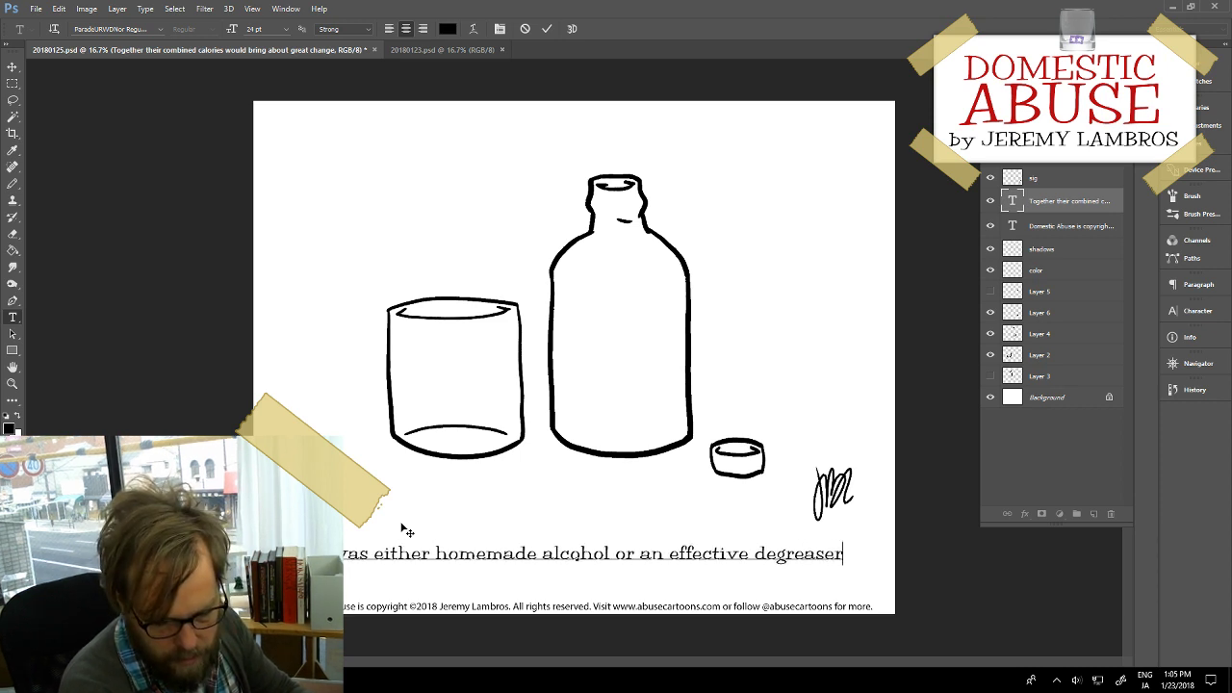
Step: Replace the word "or" after "alcohol" in the caption with a comma
{"action": "key", "text": "Left"}
{"action": "key", "text": "Left"}
{"action": "key", "text": "Left"}
{"action": "key", "text": "Left"}
{"action": "key", "text": "Left"}
{"action": "key", "text": "Left"}
{"action": "key", "text": "Left"}
{"action": "key", "text": "Left"}
{"action": "key", "text": "Left"}
{"action": "key", "text": "Left"}
{"action": "key", "text": "Left"}
{"action": "key", "text": "Left"}
{"action": "key", "text": "Left"}
{"action": "key", "text": "Left"}
{"action": "key", "text": "Left"}
{"action": "key", "text": "Left"}
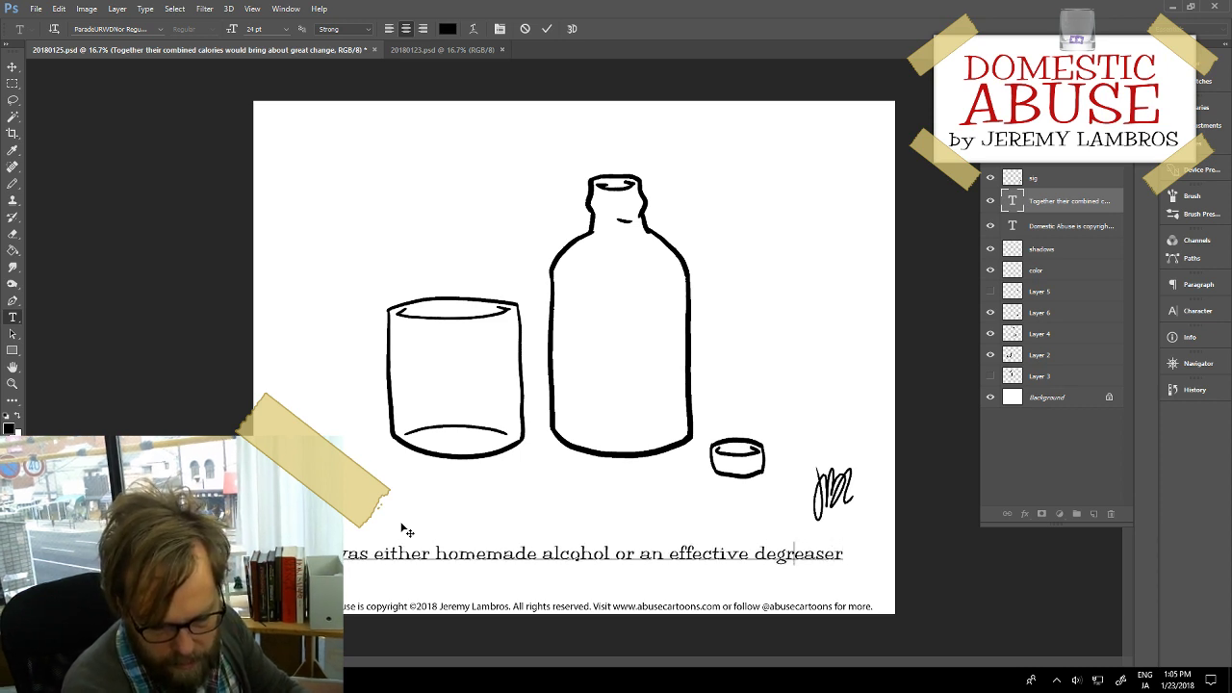
{"action": "key", "text": "BackSpace"}
{"action": "key", "text": "BackSpace"}
{"action": "key", "text": "BackSpace"}
{"action": "key", "text": "BackSpace"}
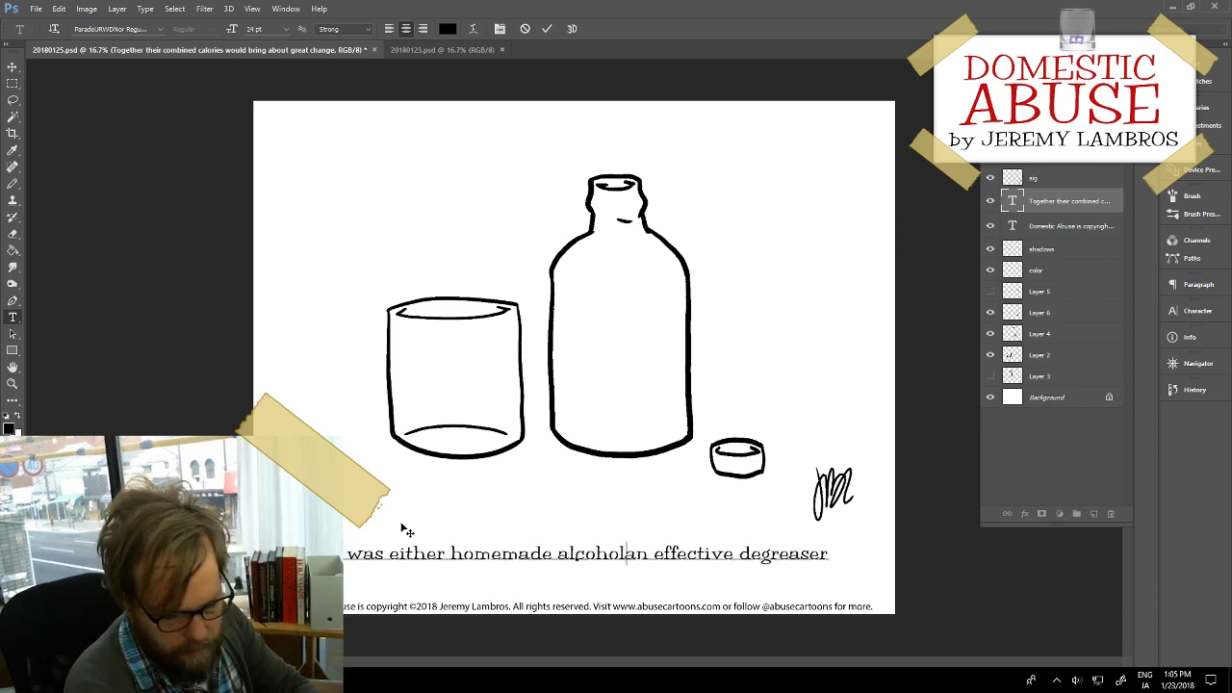
{"action": "type", "text": "."}
Step: Break the caption onto a second line before "degreaser"
{"action": "key", "text": "Right"}
{"action": "key", "text": "Right"}
{"action": "key", "text": "Right"}
{"action": "key", "text": "Right"}
{"action": "key", "text": "Right"}
{"action": "key", "text": "Right"}
{"action": "key", "text": "Right"}
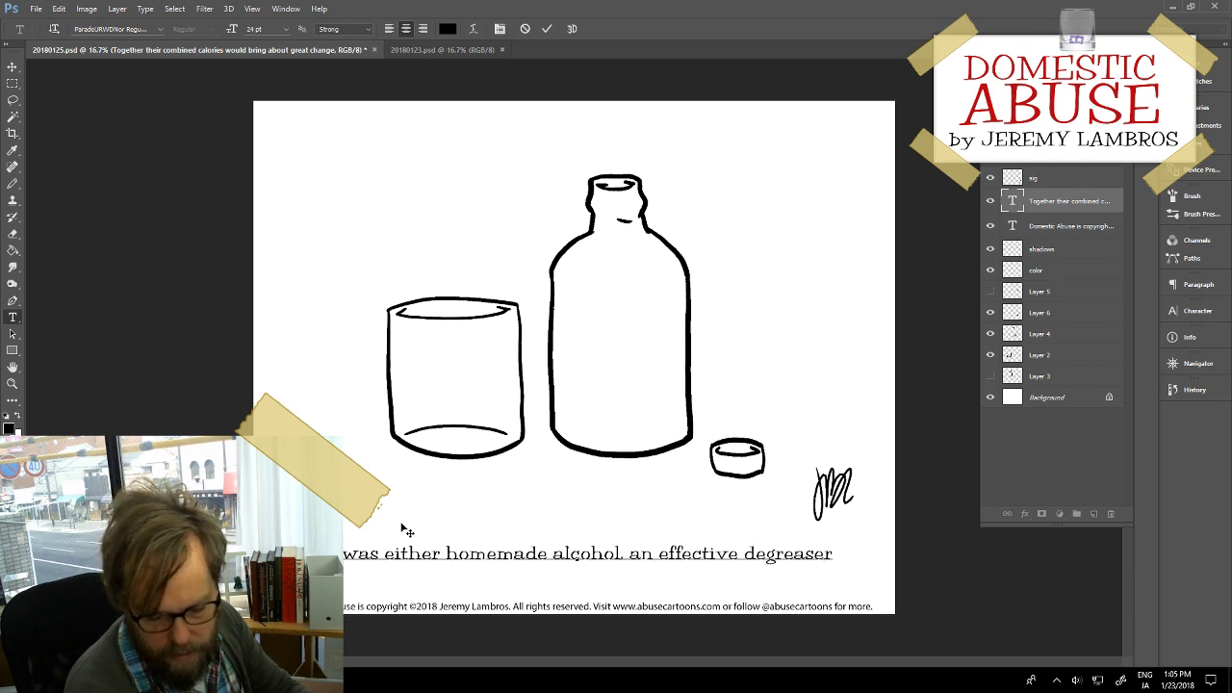
{"action": "key", "text": "BackSpace"}
{"action": "key", "text": "Return"}
Step: Extend the end of the caption with "or probably both."
{"action": "key", "text": "Right"}
{"action": "key", "text": "Right"}
{"action": "key", "text": "Right"}
{"action": "key", "text": "Right"}
{"action": "key", "text": "Right"}
{"action": "key", "text": "Right"}
{"action": "key", "text": "Right"}
{"action": "key", "text": "Right"}
{"action": "key", "text": "Right"}
{"action": "type", "text": "or"}
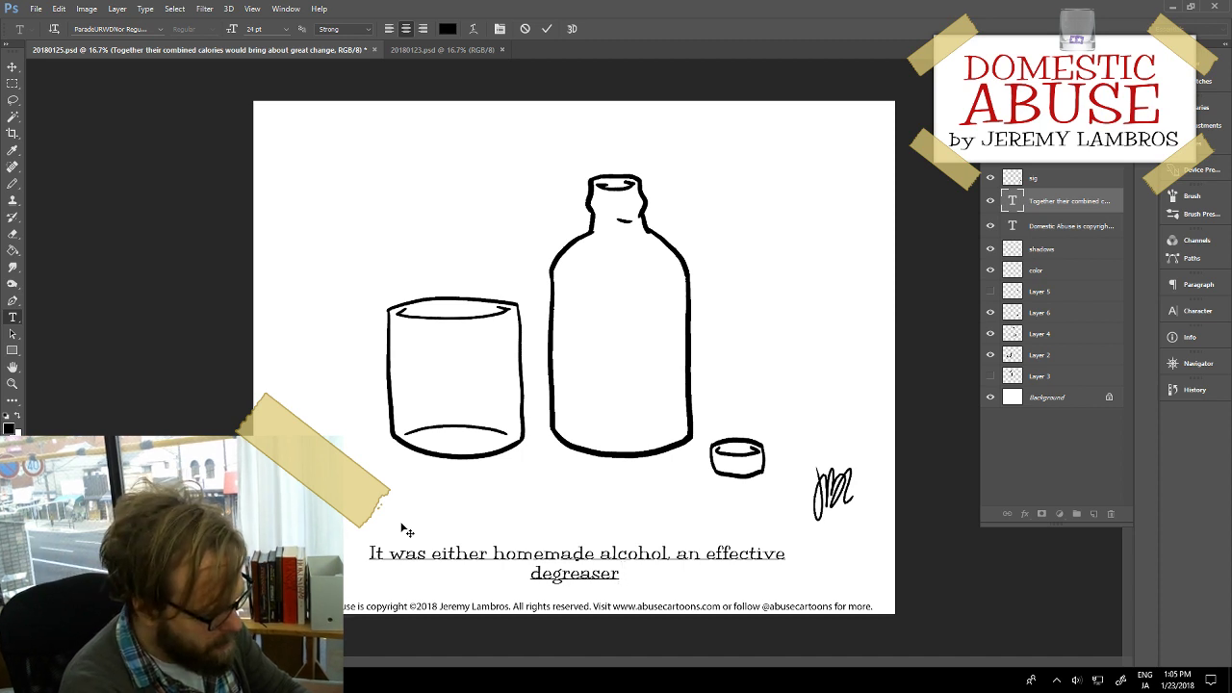
{"action": "type", "text": " pp"}
{"action": "key", "text": "BackSpace"}
{"action": "type", "text": "robably both"}
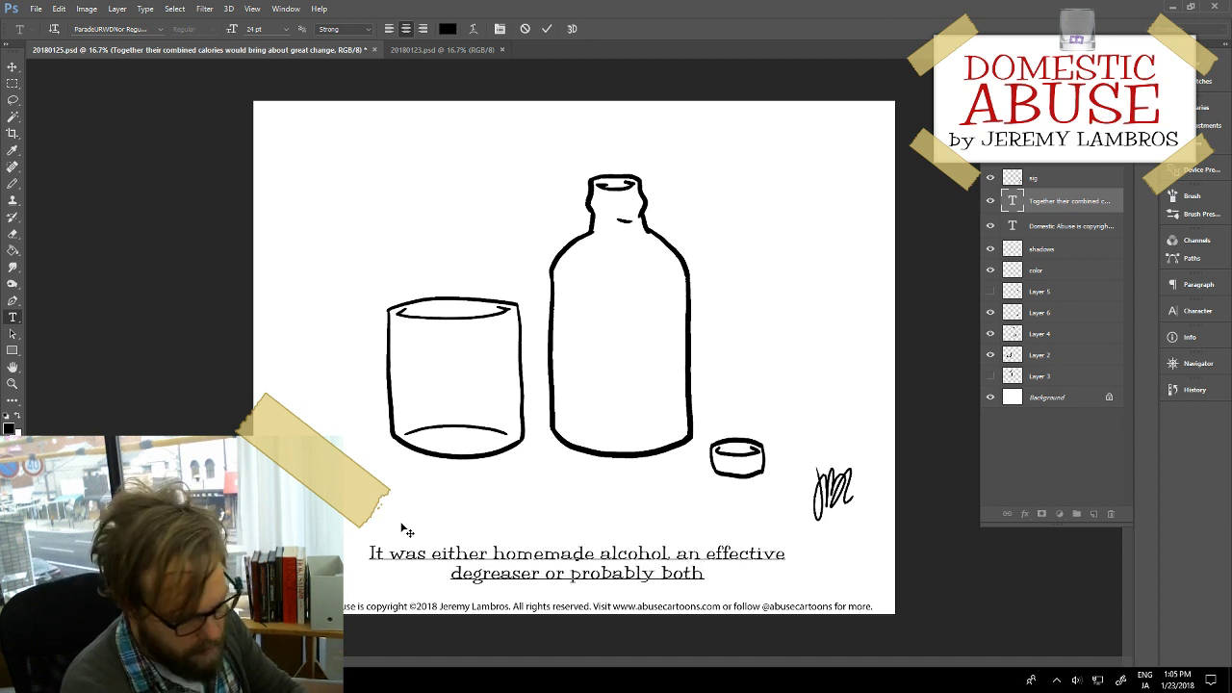
{"action": "type", "text": "."}
Step: Replace "probably" in the caption's second line with "most likely"
{"action": "key", "text": "Left"}
{"action": "key", "text": "Left"}
{"action": "key", "text": "Left"}
{"action": "key", "text": "Left"}
{"action": "key", "text": "Left"}
{"action": "key", "text": "Left"}
{"action": "key", "text": "Left"}
{"action": "key", "text": "Right"}
{"action": "key", "text": "shift+Left"}
{"action": "key", "text": "shift+Left"}
{"action": "key", "text": "shift+Left"}
{"action": "key", "text": "shift+Left"}
{"action": "key", "text": "shift+Left"}
{"action": "key", "text": "shift+Left"}
{"action": "key", "text": "shift+Left"}
{"action": "key", "text": "shift+Left"}
{"action": "type", "text": "most like"}
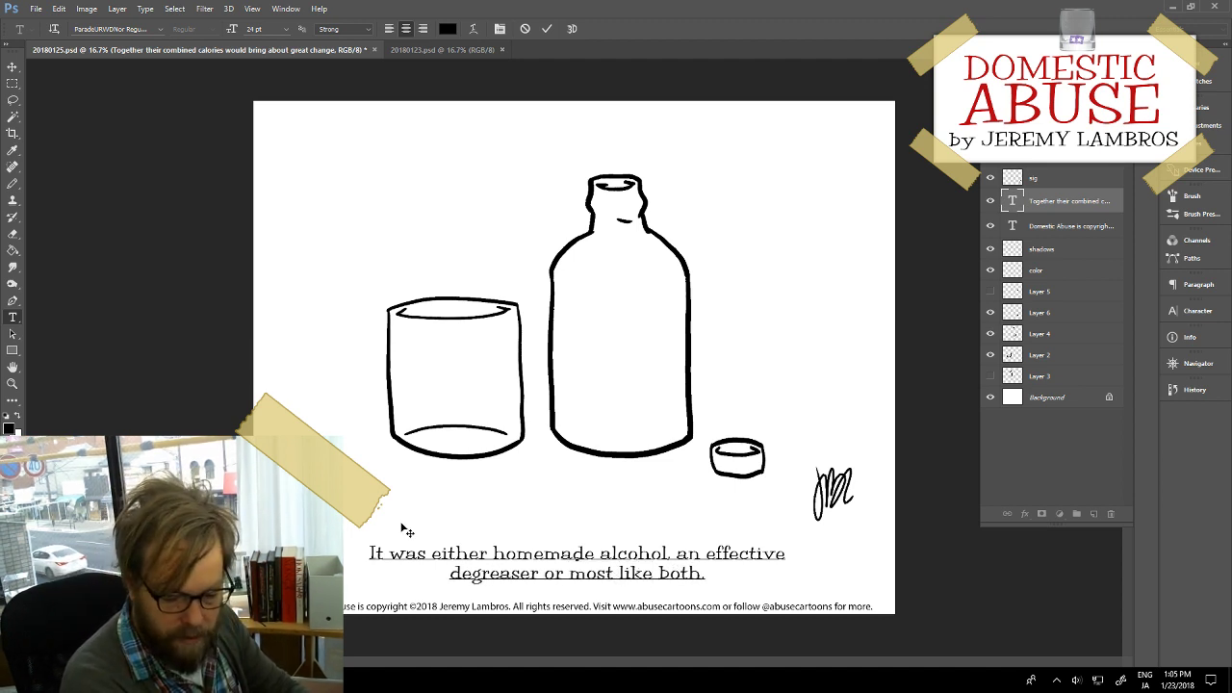
{"action": "type", "text": "ly"}
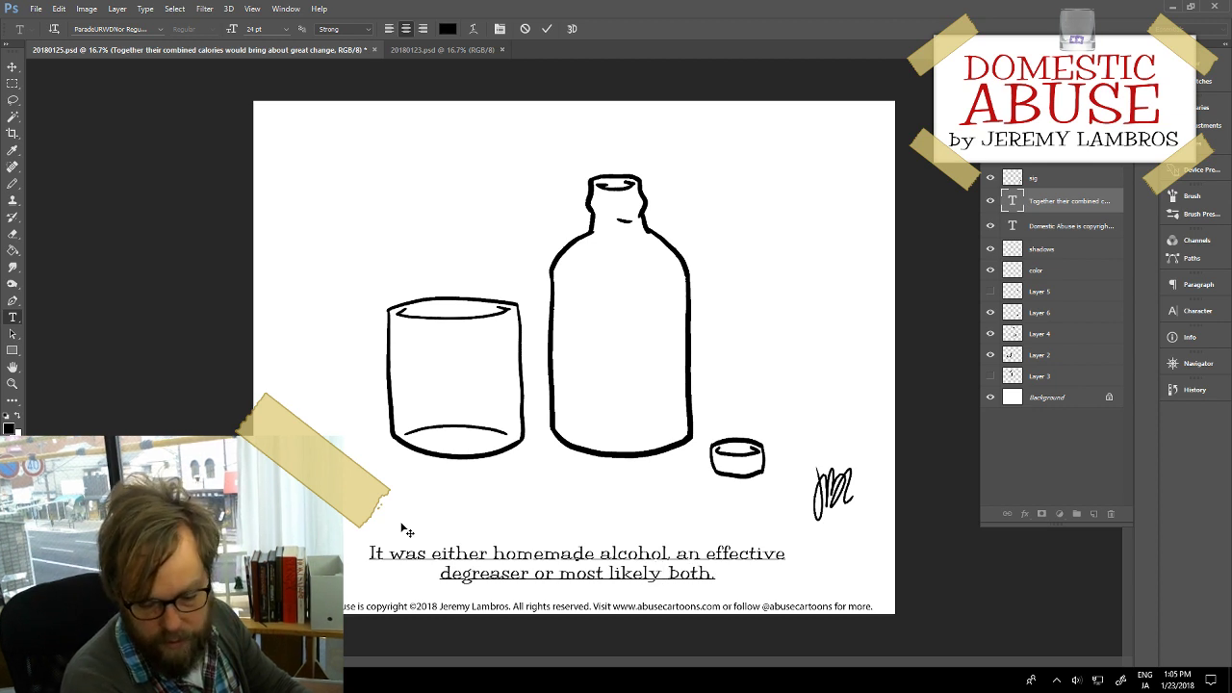
Step: Shift the caption's line break so the second line starts with "effective", and commit the text
{"action": "key", "text": "Right"}
{"action": "key", "text": "Right"}
{"action": "key", "text": "Right"}
{"action": "key", "text": "Right"}
{"action": "key", "text": "Right"}
{"action": "key", "text": "BackSpace"}
{"action": "key", "text": "Return"}
{"action": "key", "text": "Left"}
{"action": "key", "text": "Left"}
{"action": "key", "text": "Left"}
{"action": "key", "text": "Left"}
{"action": "key", "text": "Left"}
{"action": "key", "text": "Left"}
{"action": "key", "text": "Left"}
{"action": "key", "text": "Left"}
{"action": "key", "text": "Left"}
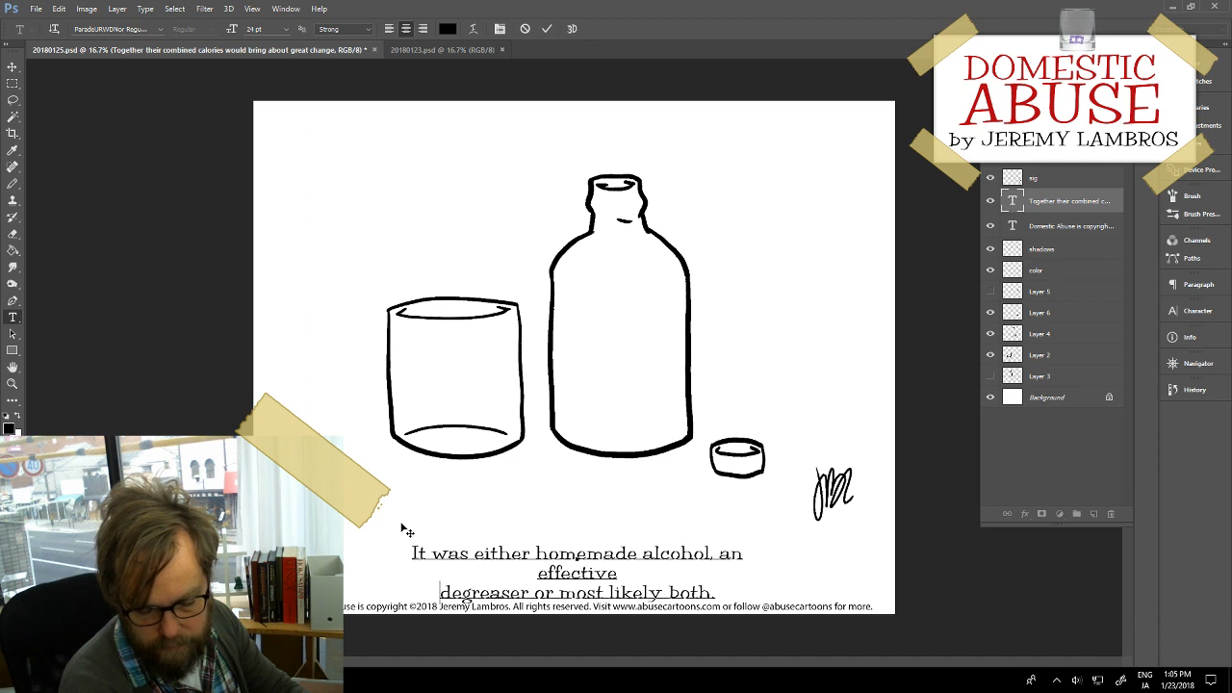
{"action": "key", "text": "BackSpace"}
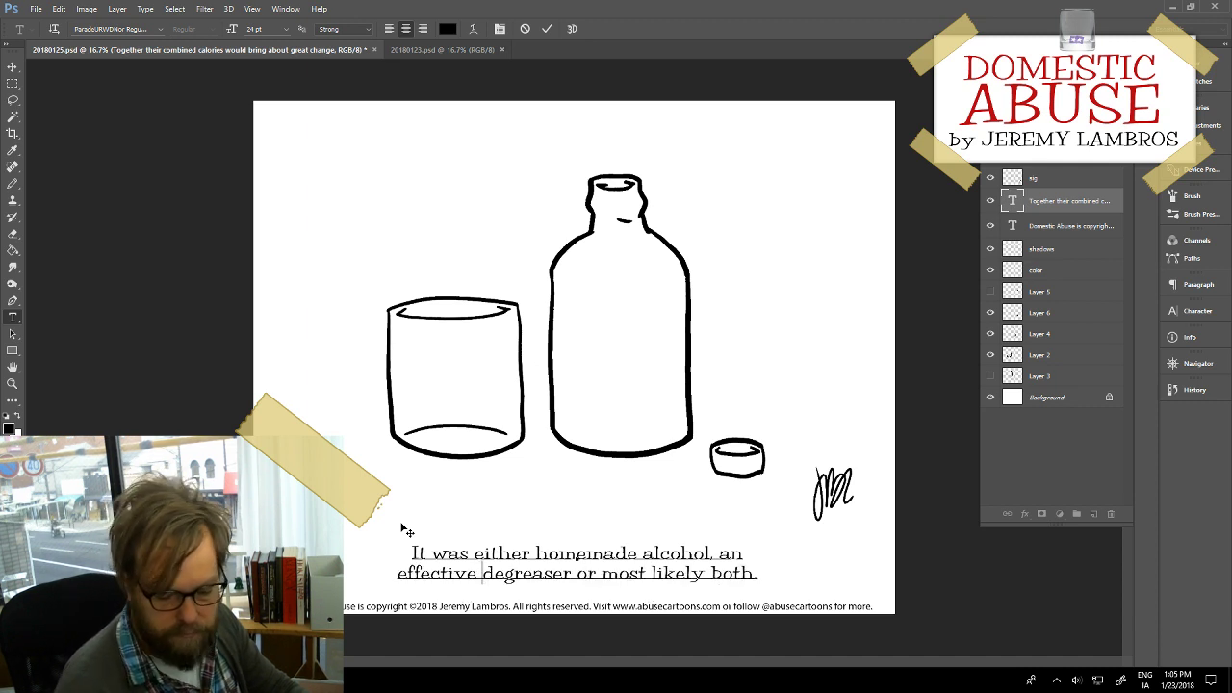
{"action": "left_click", "coordinate": [547, 29]}
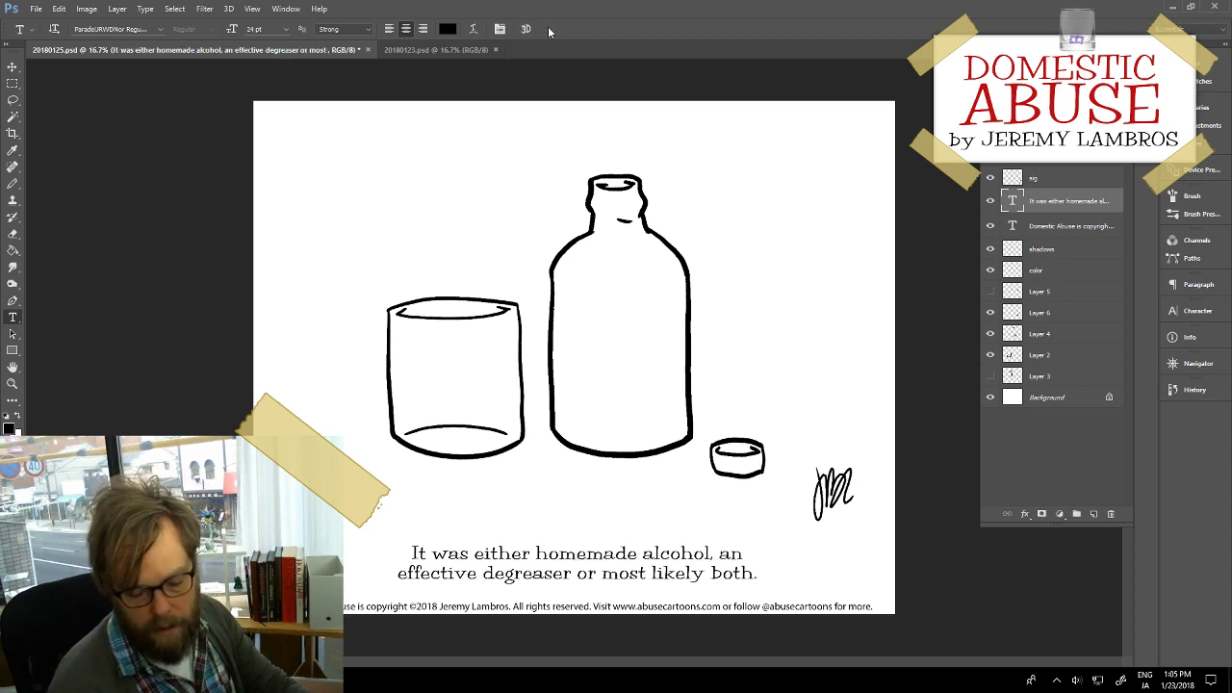
Step: Replace the word "either" in the caption with "possibly" and commit the text
{"action": "left_click", "coordinate": [513, 552]}
{"action": "double_click", "coordinate": [513, 552]}
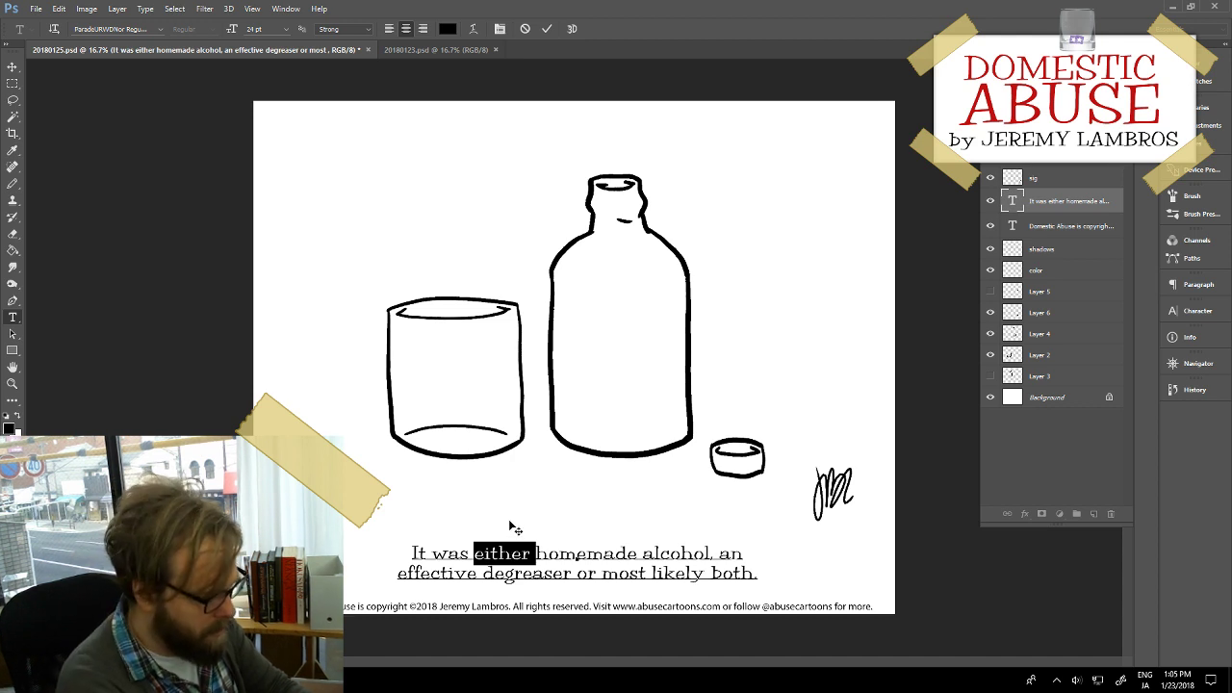
{"action": "type", "text": "possibly"}
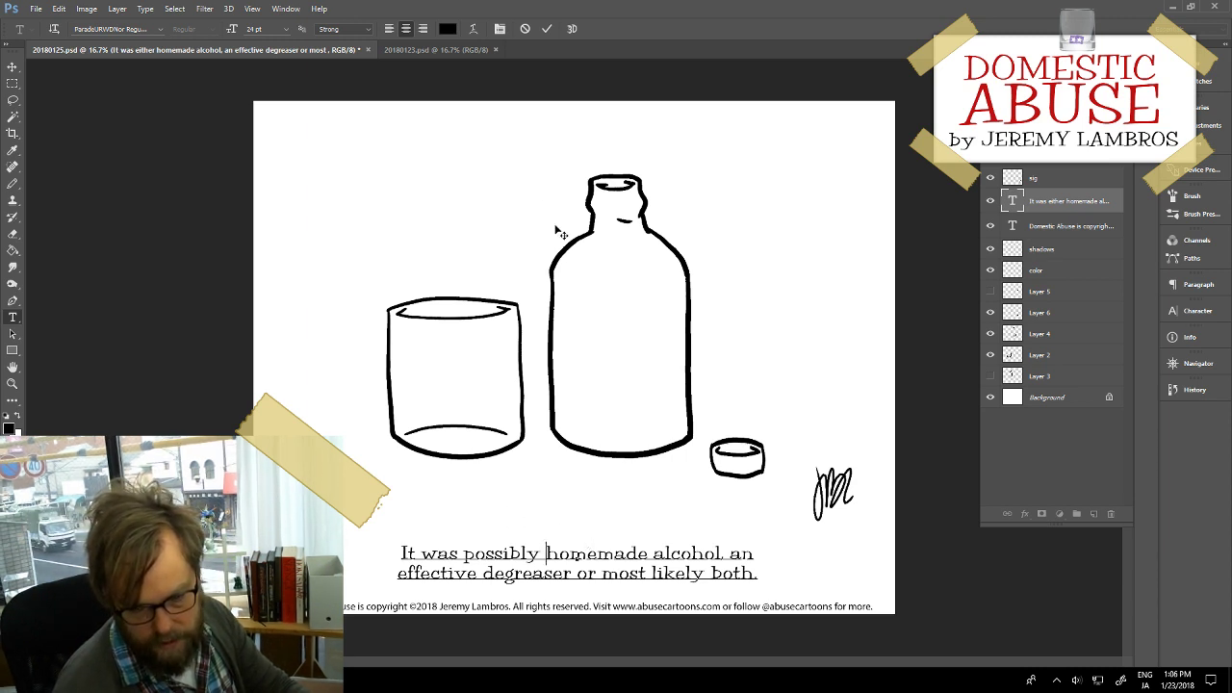
{"action": "left_click", "coordinate": [545, 30]}
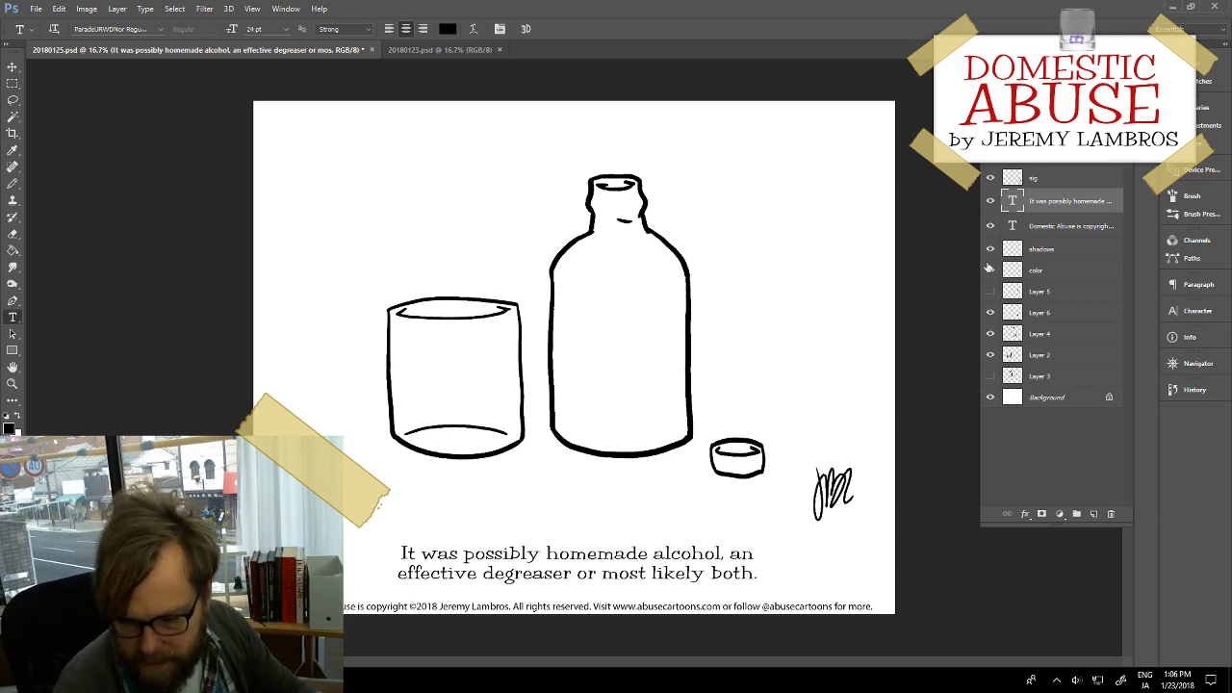
Step: Make the color layer active and choose dark brown #473621 as the foreground color
{"action": "left_click", "coordinate": [1044, 269]}
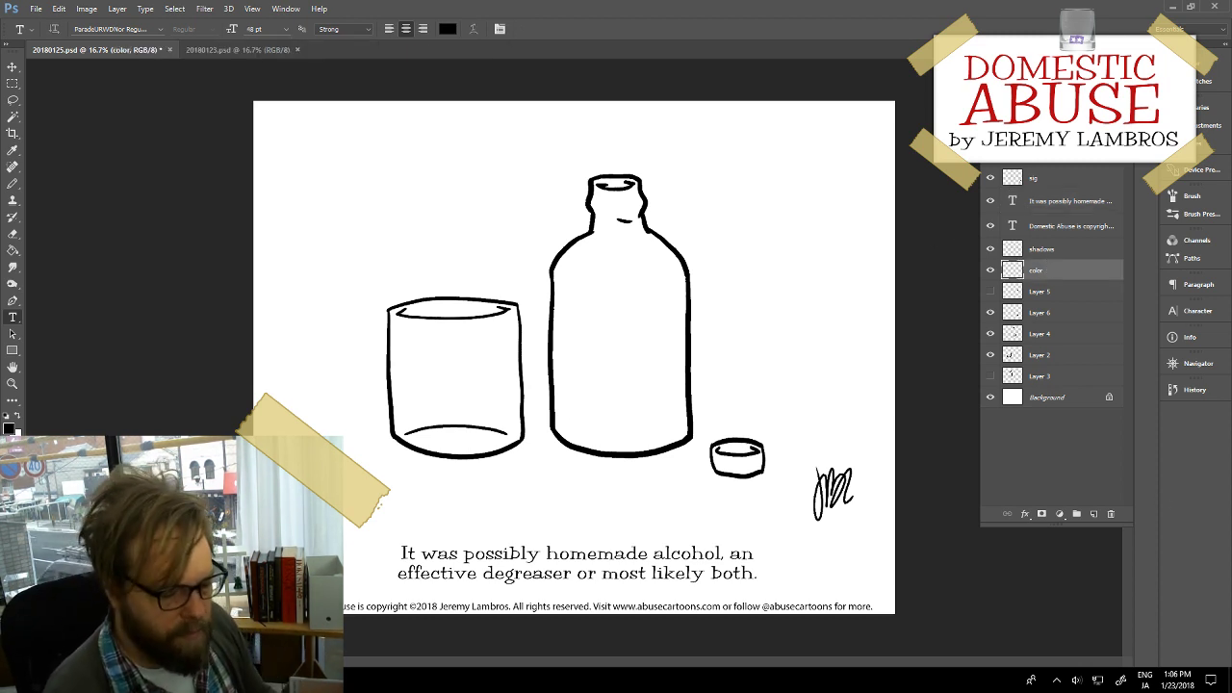
{"action": "key", "text": "i"}
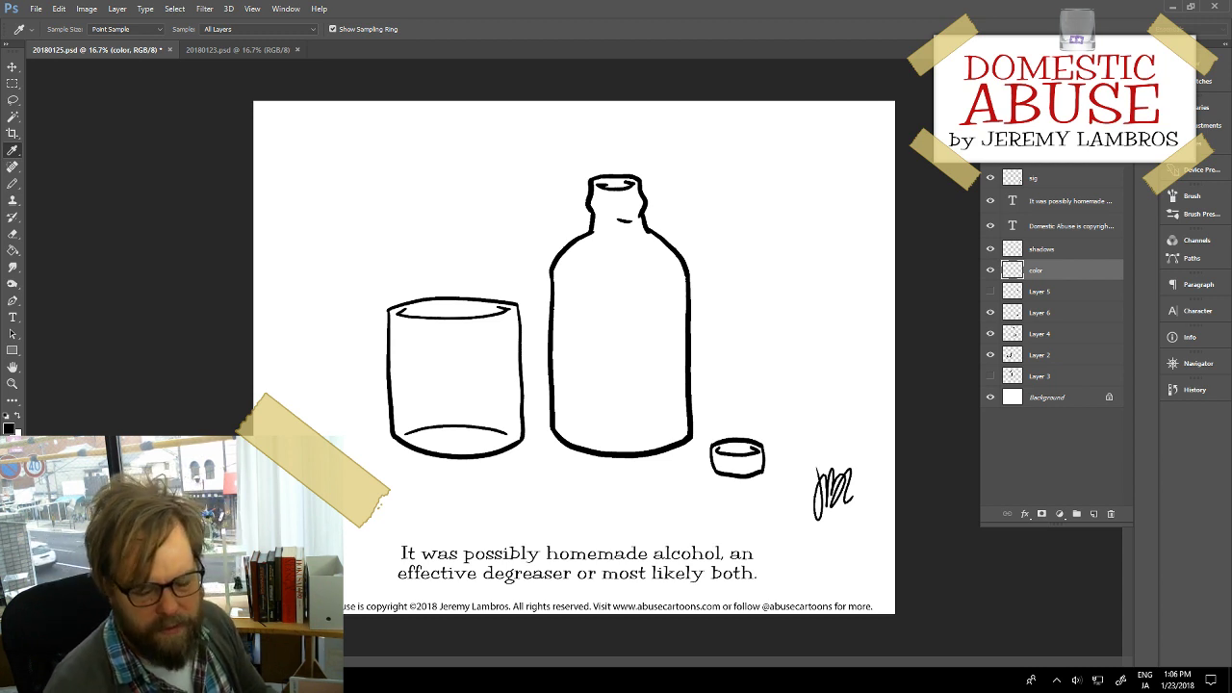
{"action": "left_click", "coordinate": [9, 426]}
{"action": "left_click_drag", "start_coordinate": [77, 205], "coordinate": [331, 174]}
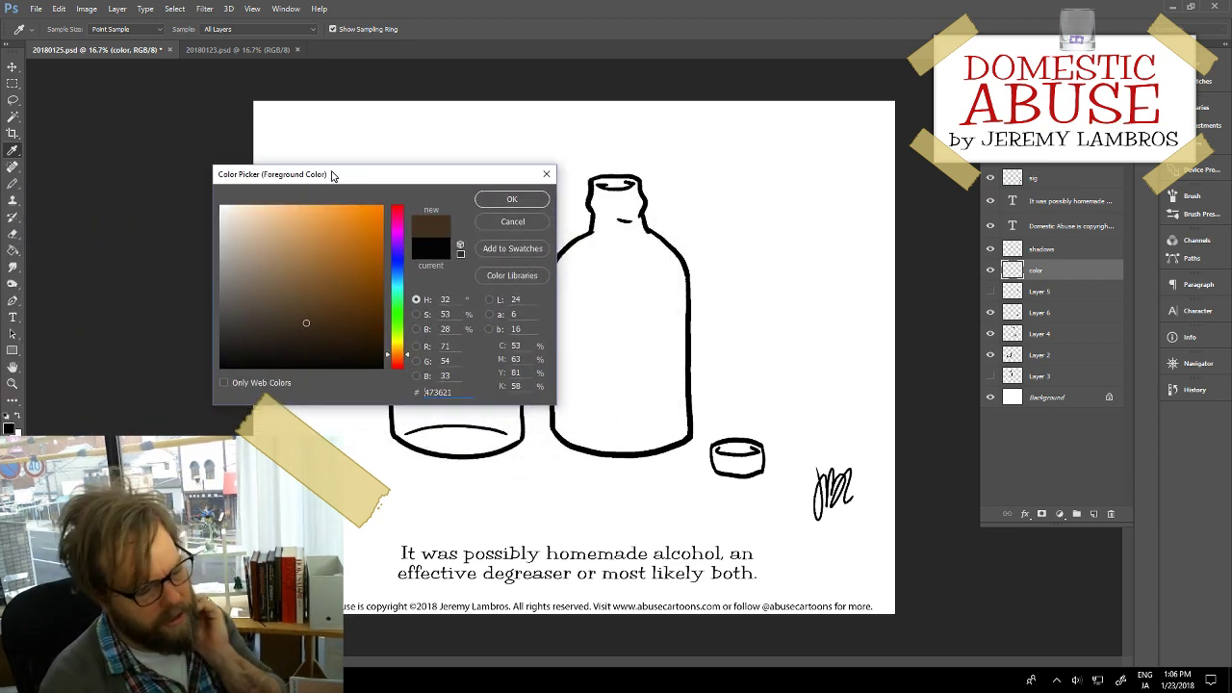
{"action": "mouse_move", "coordinate": [331, 175]}
{"action": "left_mouse_down"}
{"action": "mouse_move", "coordinate": [314, 161]}
{"action": "mouse_move", "coordinate": [323, 151]}
{"action": "left_mouse_up"}
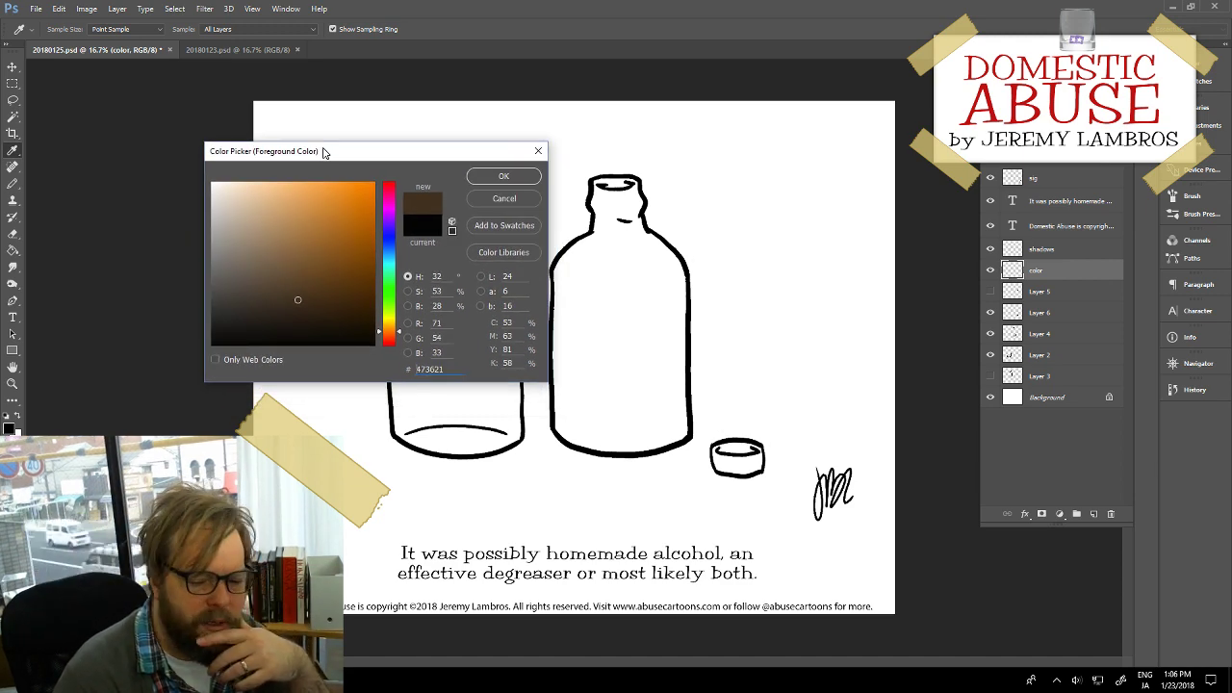
{"action": "left_click_drag", "start_coordinate": [323, 151], "coordinate": [261, 153]}
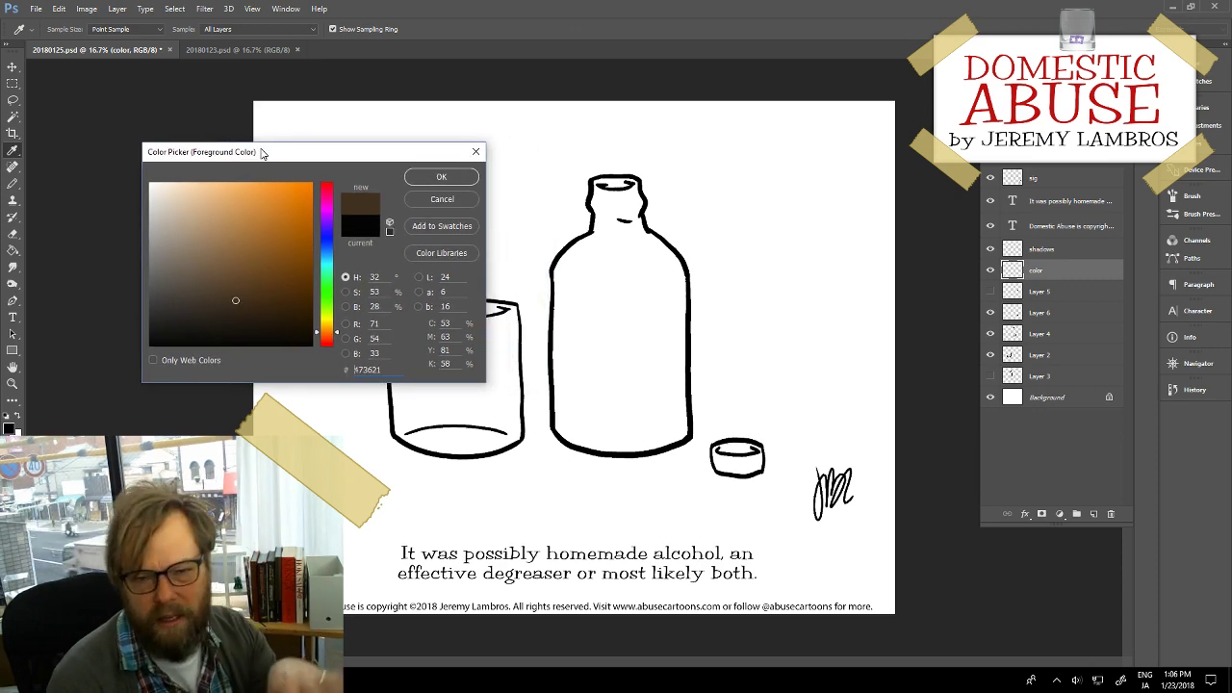
{"action": "key", "text": "Return"}
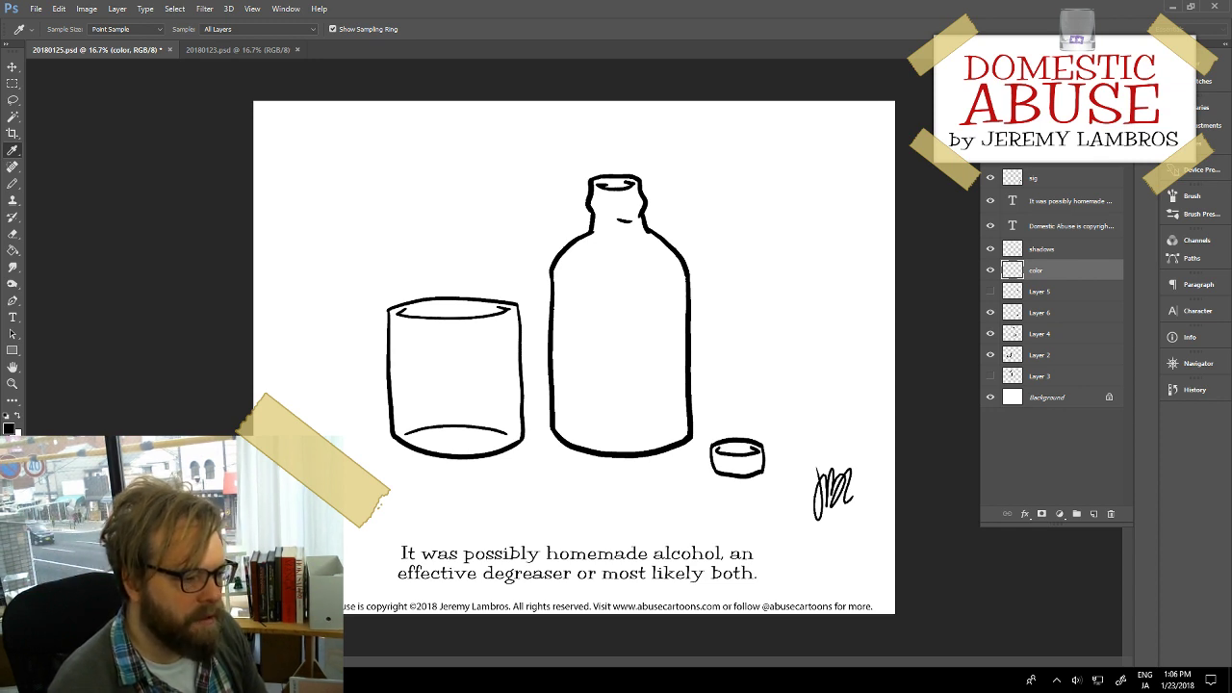
Step: Switch to the Paint Bucket tool for filling areas on the color layer with dark brown
{"action": "key", "text": "g"}
{"action": "key", "text": "shift+g"}
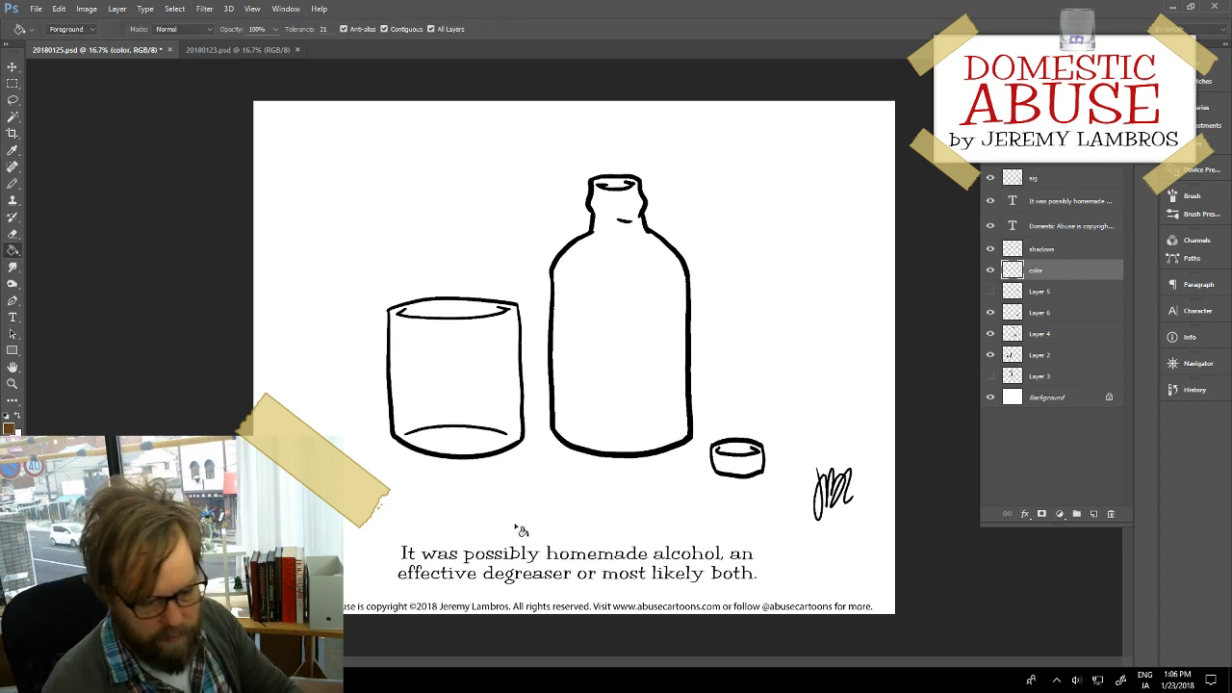
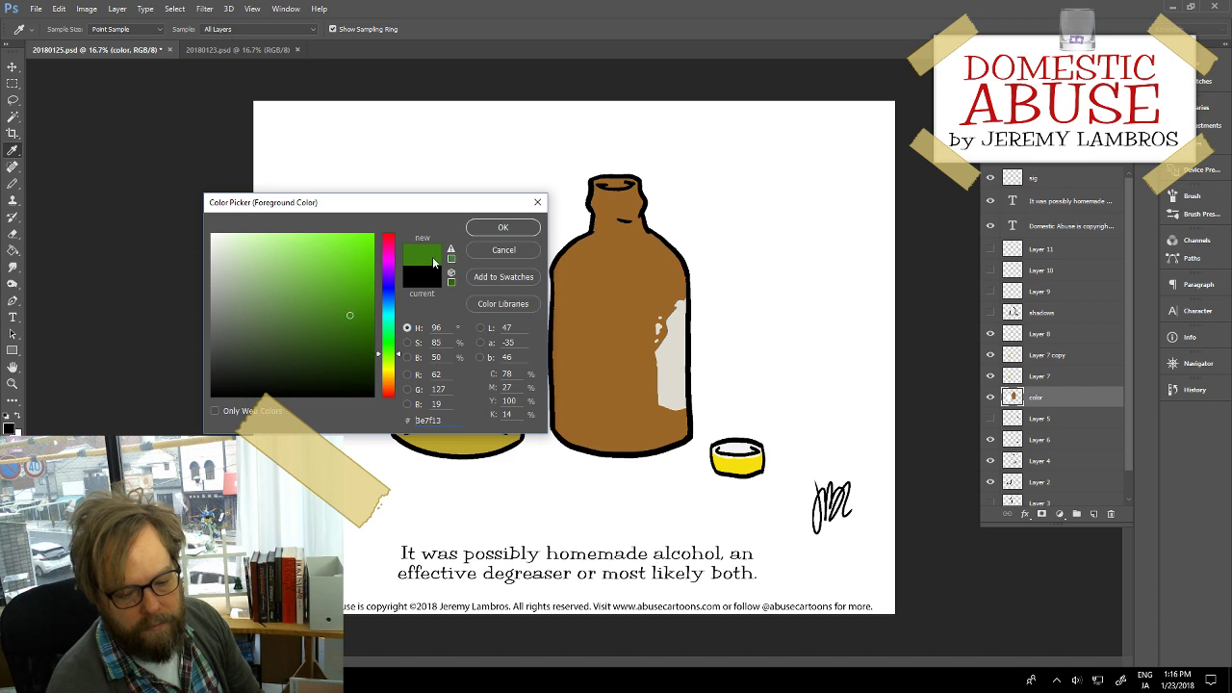
Step: Try filling the bottle cap with the muted green #3f803d, and undo the fill
{"action": "left_click", "coordinate": [451, 255]}
{"action": "left_click", "coordinate": [496, 232]}
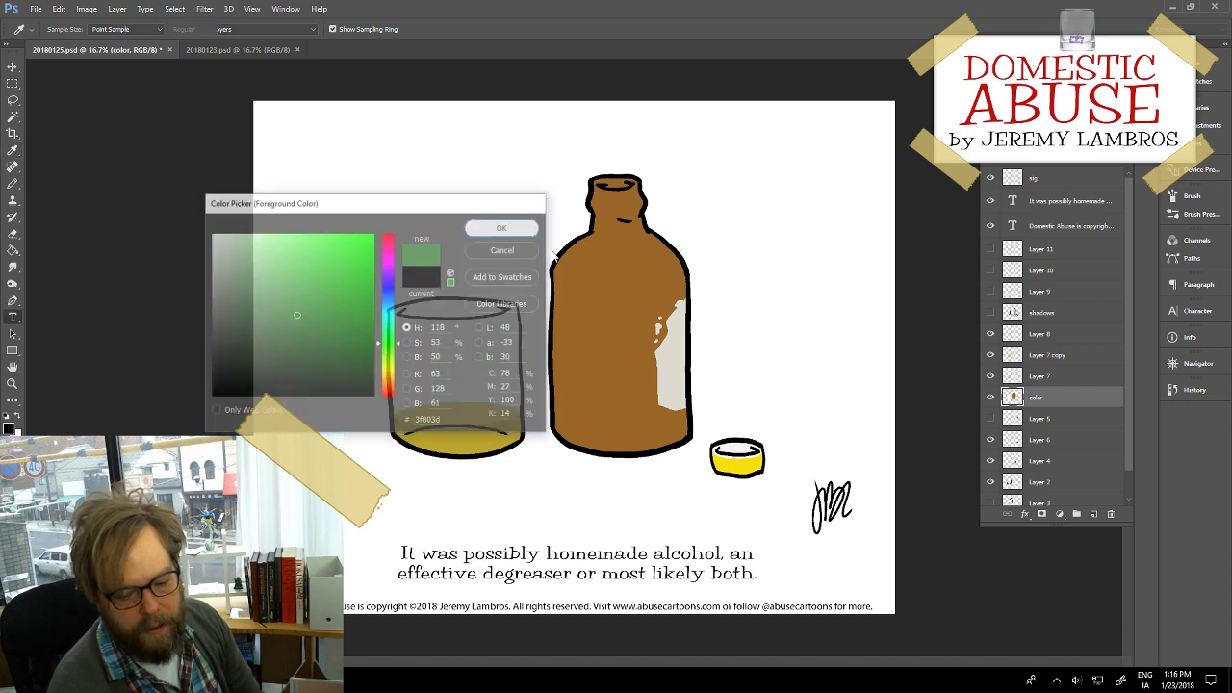
{"action": "key", "text": "g"}
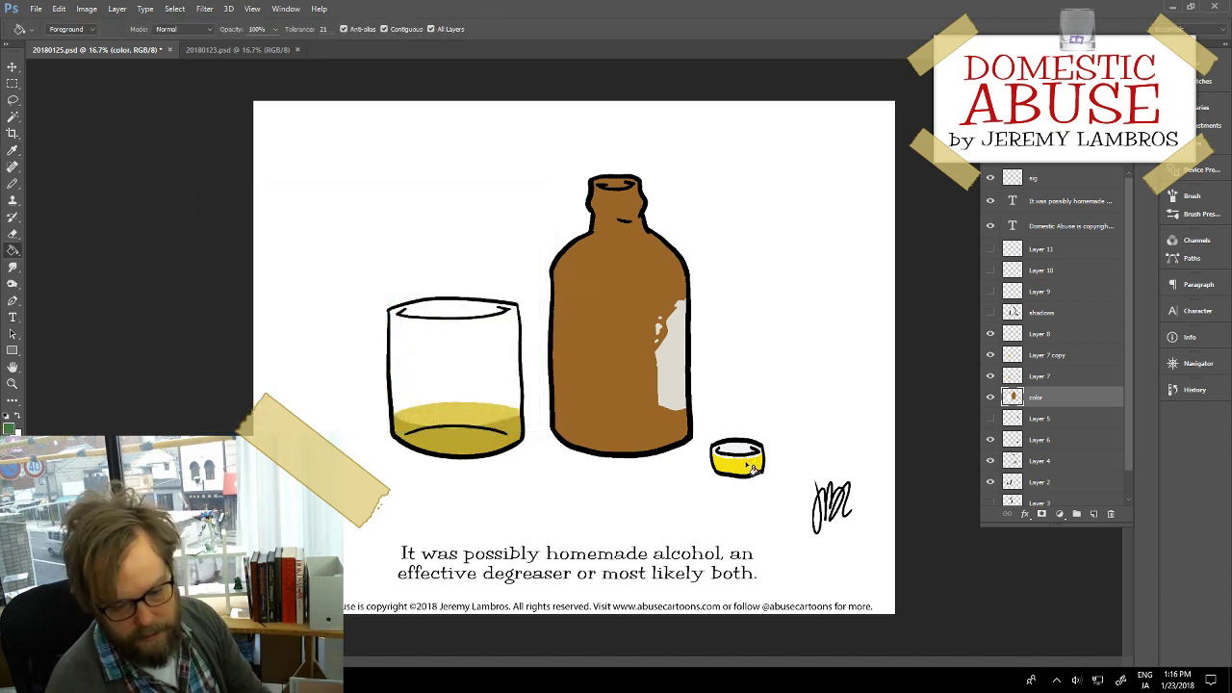
{"action": "left_click", "coordinate": [753, 468]}
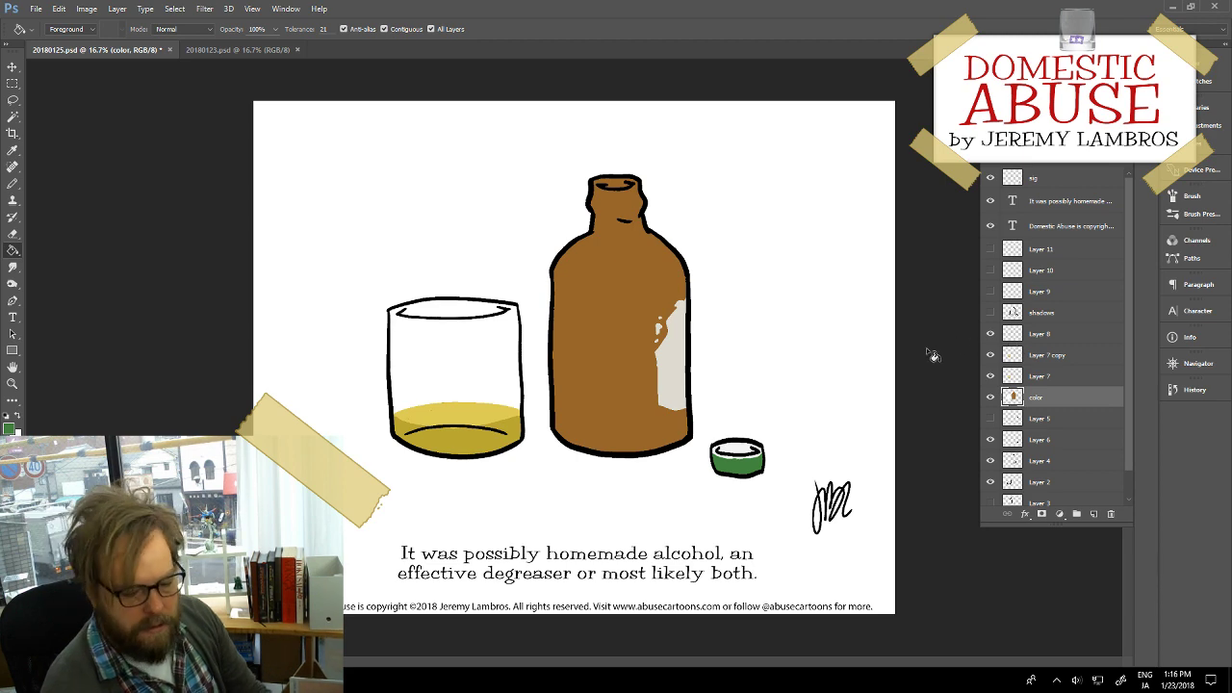
{"action": "key", "text": "ctrl+z"}
Step: Choose the brighter green #1bb151 as the foreground color and fill the bottle cap with it
{"action": "left_click", "coordinate": [9, 430]}
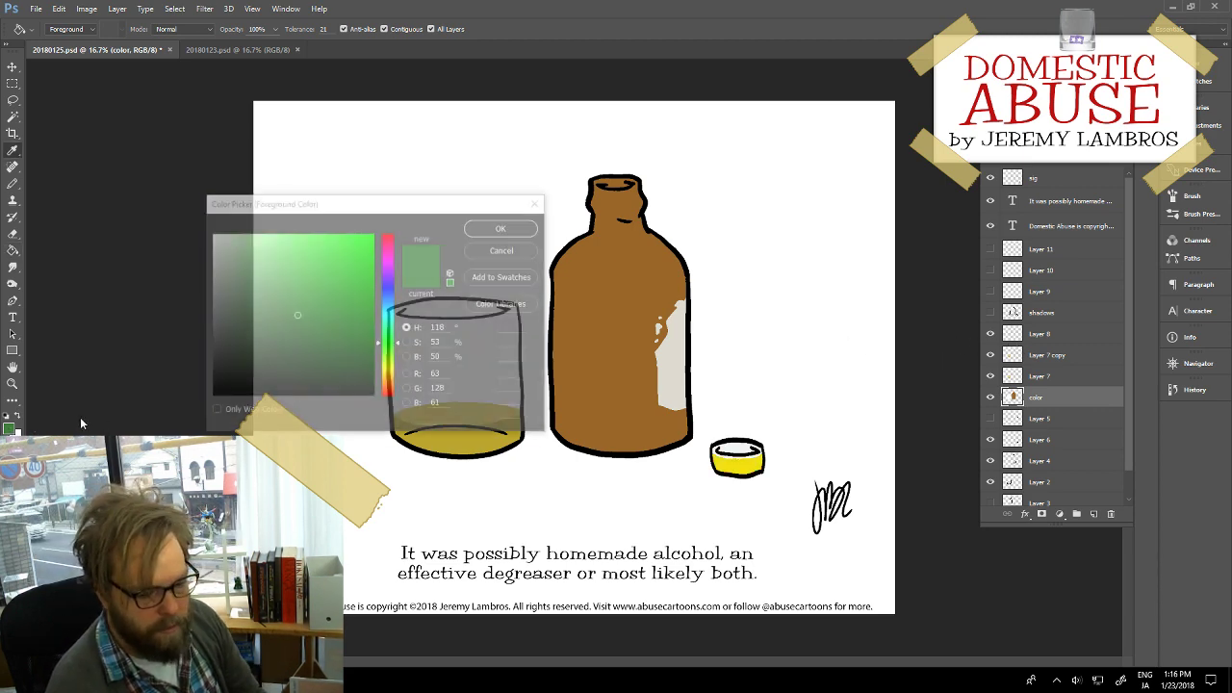
{"action": "mouse_move", "coordinate": [371, 279]}
{"action": "left_mouse_down"}
{"action": "mouse_move", "coordinate": [352, 302]}
{"action": "mouse_move", "coordinate": [363, 287]}
{"action": "left_mouse_up"}
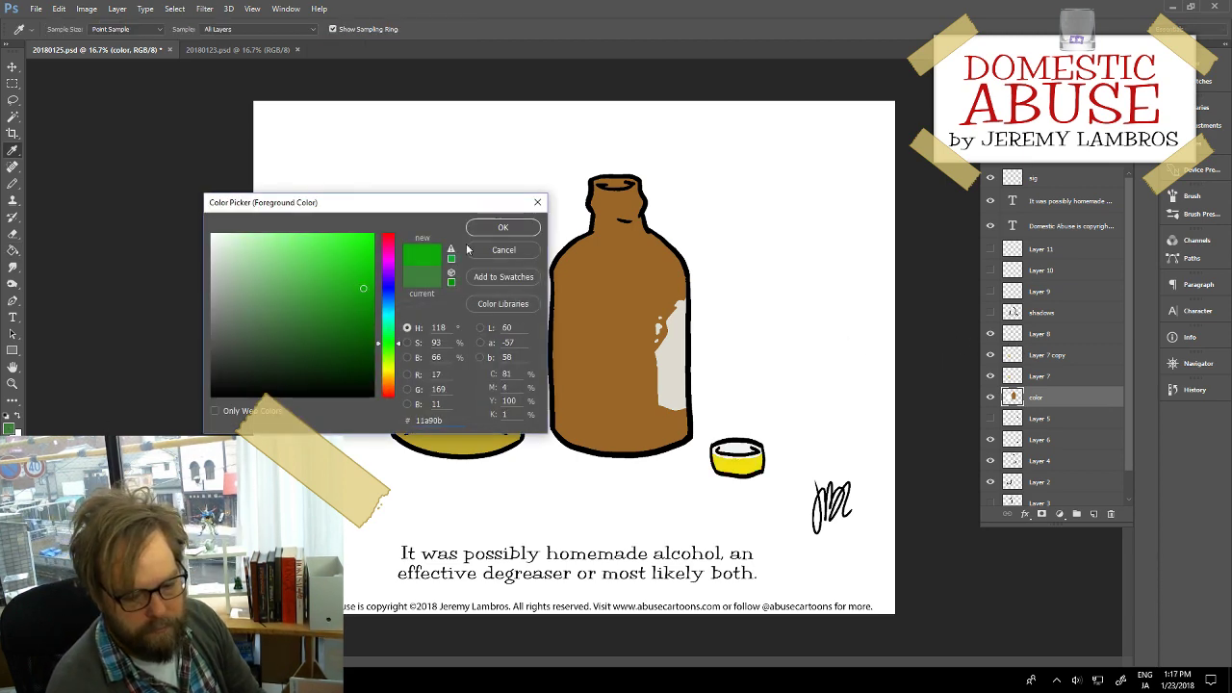
{"action": "left_click", "coordinate": [454, 252]}
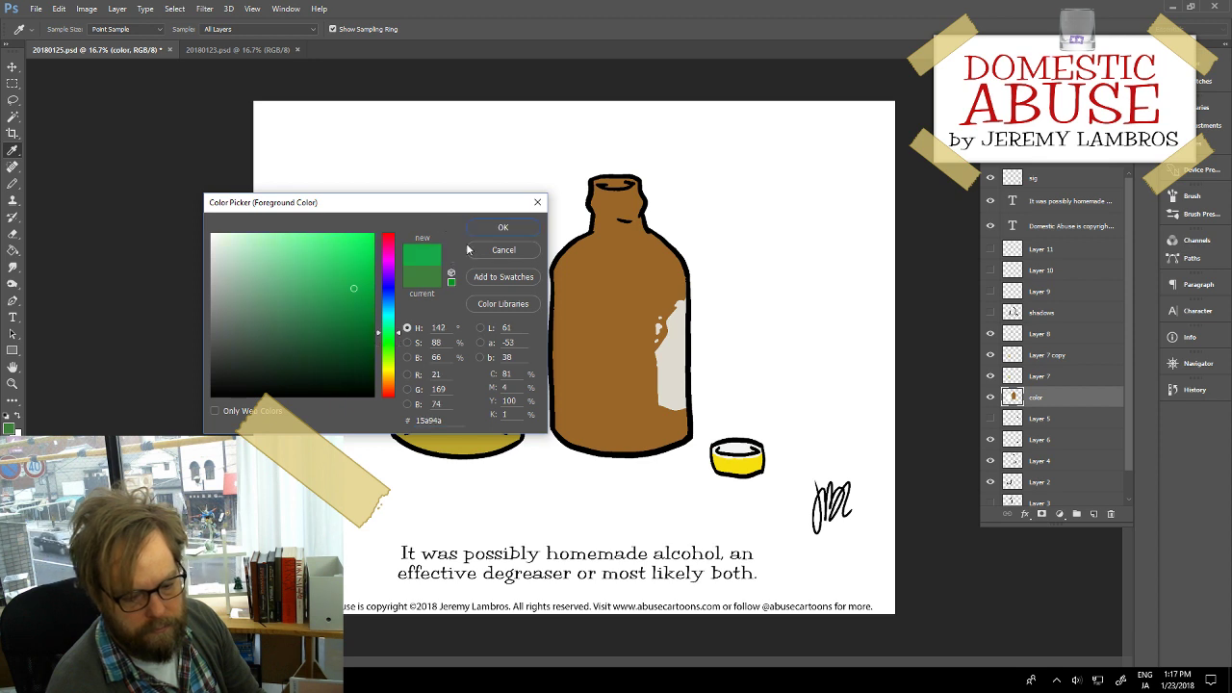
{"action": "left_click_drag", "start_coordinate": [374, 279], "coordinate": [349, 283]}
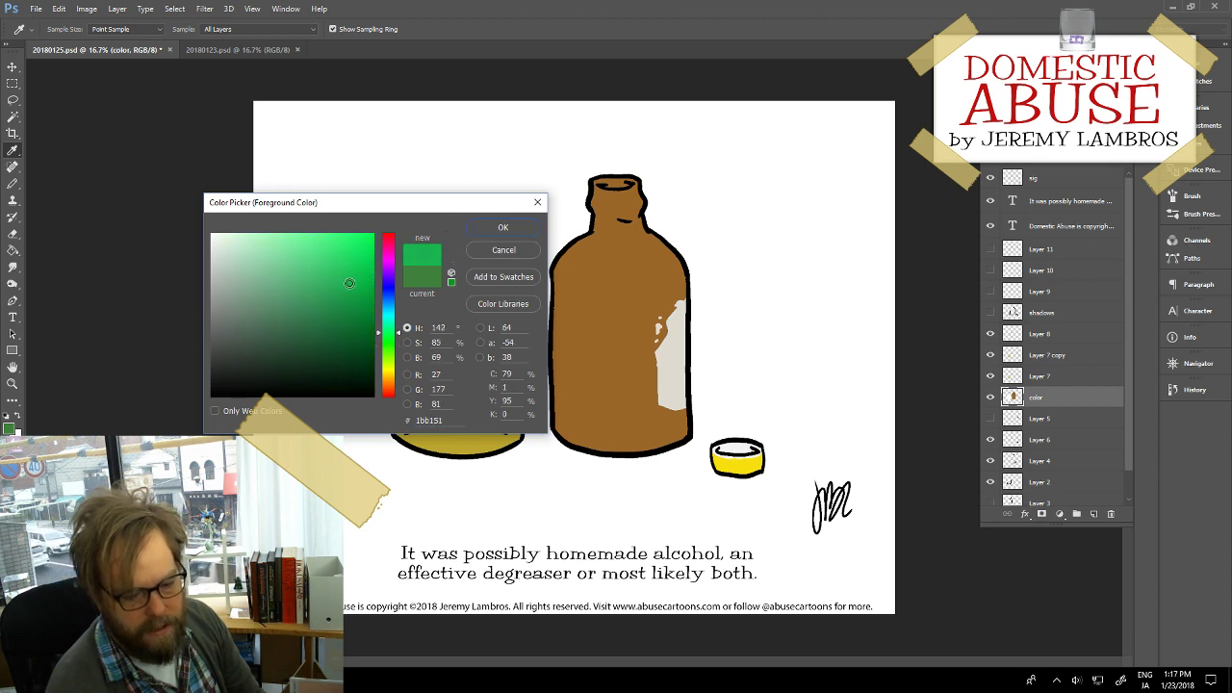
{"action": "left_click", "coordinate": [517, 234]}
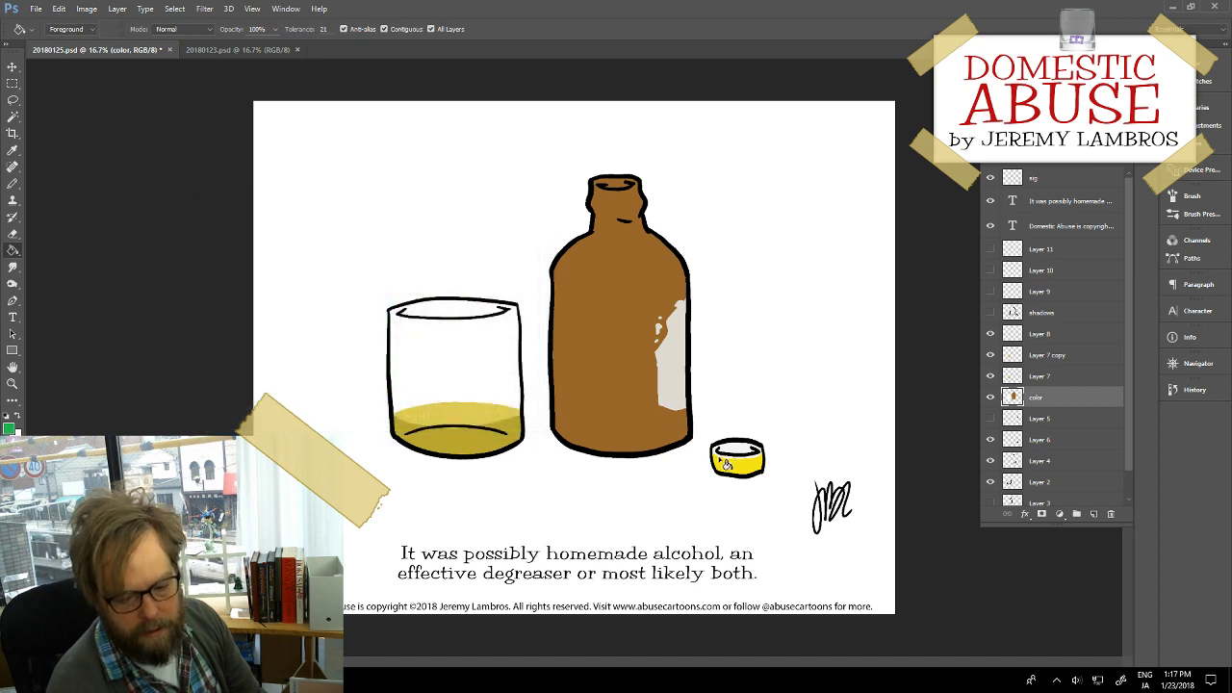
{"action": "left_click", "coordinate": [728, 463]}
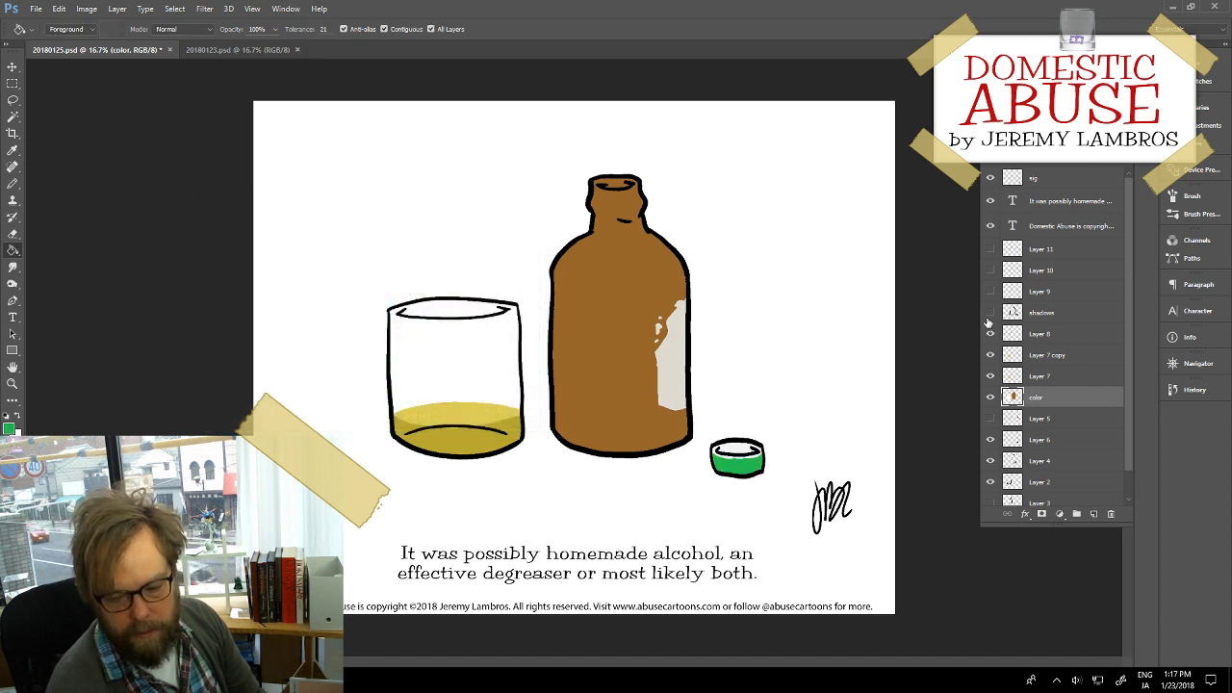
Step: Show the shadows layer together with Layer 9, Layer 10 and Layer 11, and save the file
{"action": "left_click_drag", "start_coordinate": [990, 313], "coordinate": [989, 252]}
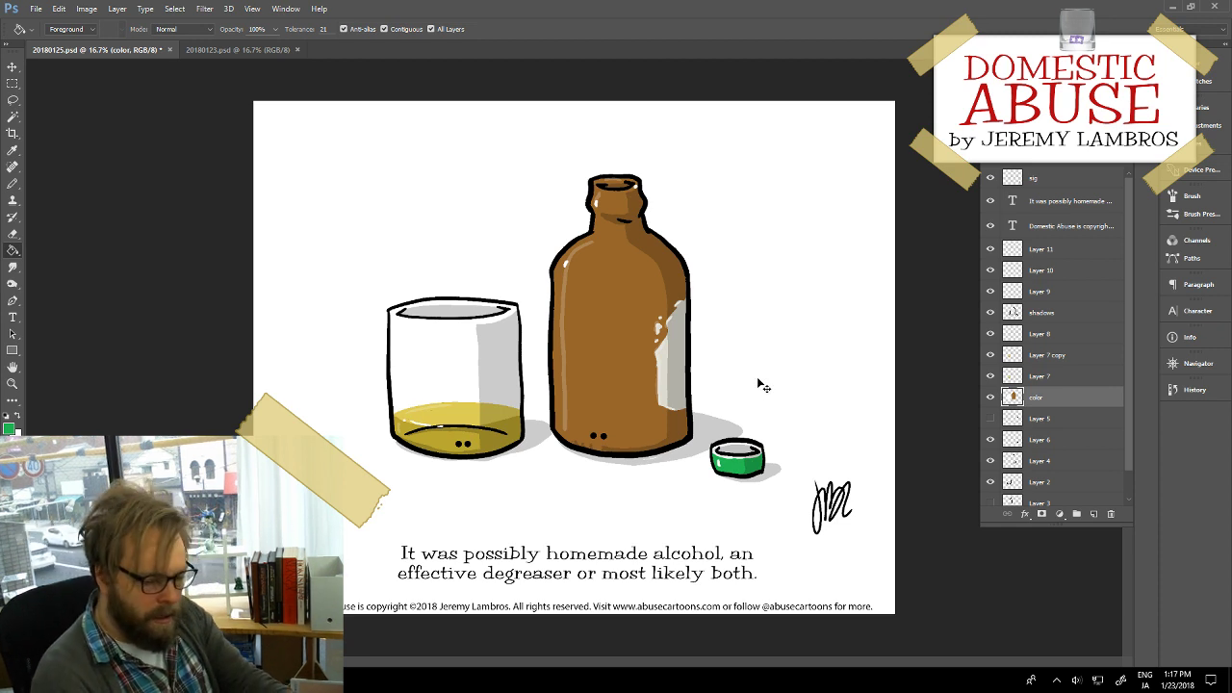
{"action": "key", "text": "ctrl+s"}
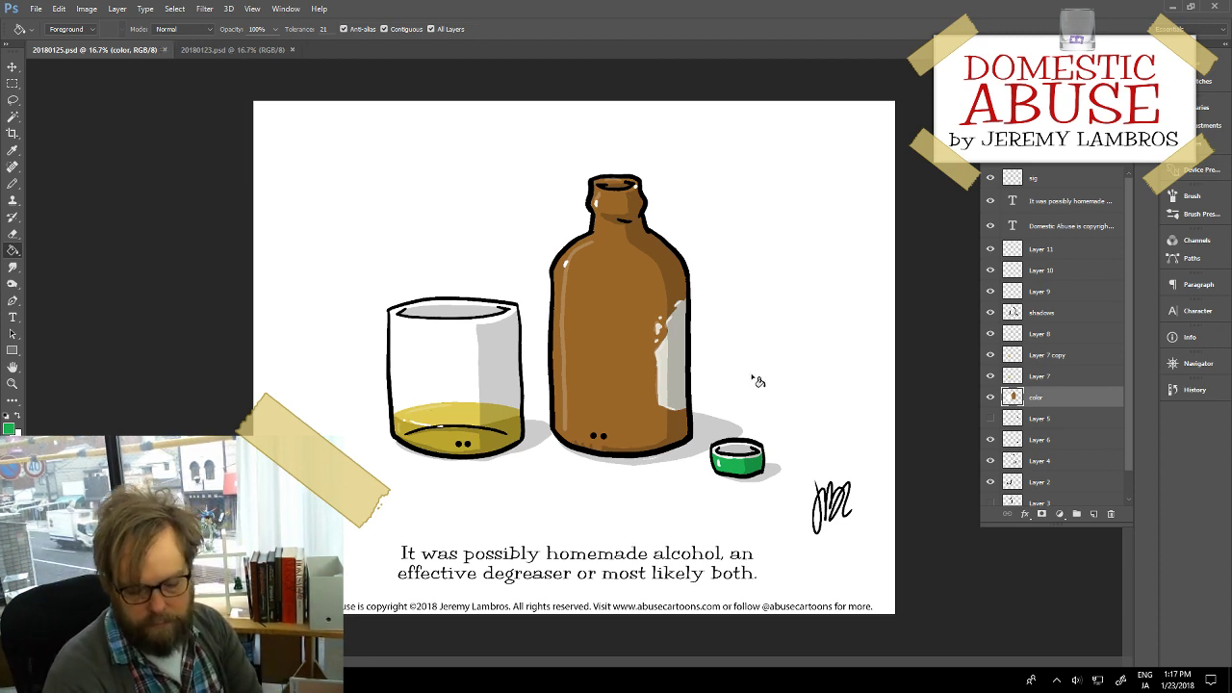
Step: Move the signature on the sig layer slightly downward and save the file
{"action": "left_click", "coordinate": [1087, 179]}
{"action": "left_click_drag", "start_coordinate": [832, 508], "coordinate": [828, 518]}
{"action": "key", "text": "ctrl+s"}
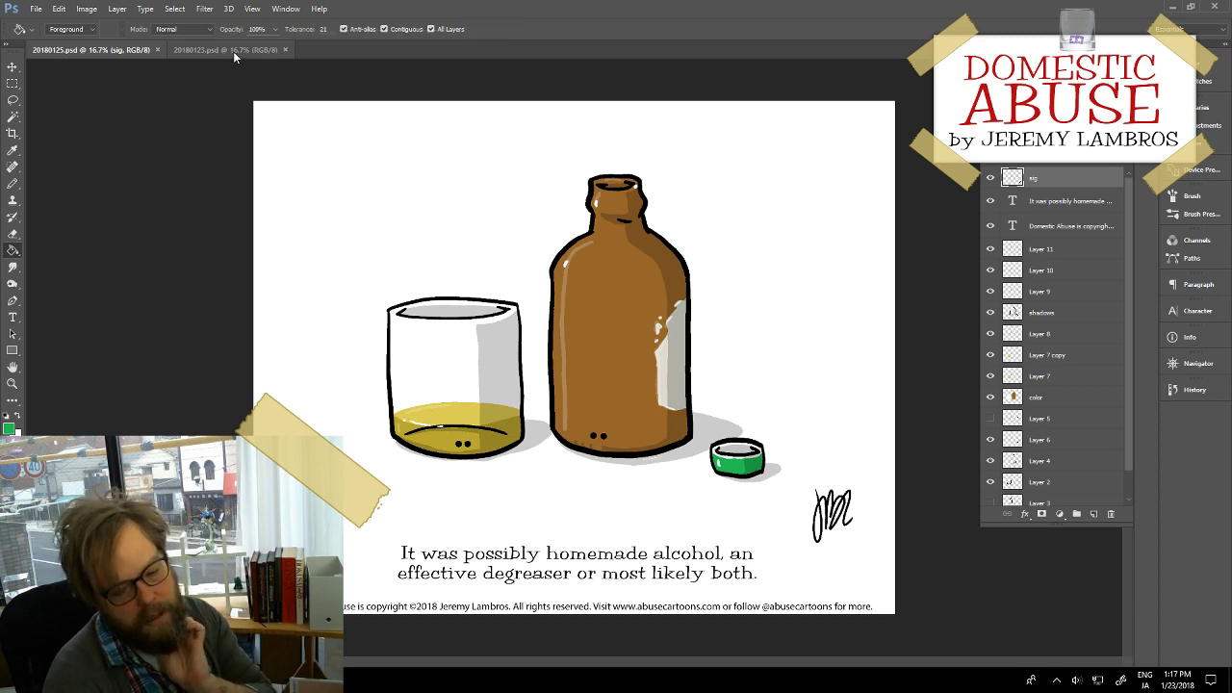
Step: Switch to 20180123.psd and open its caption for editing with all of the text selected
{"action": "left_click", "coordinate": [231, 50]}
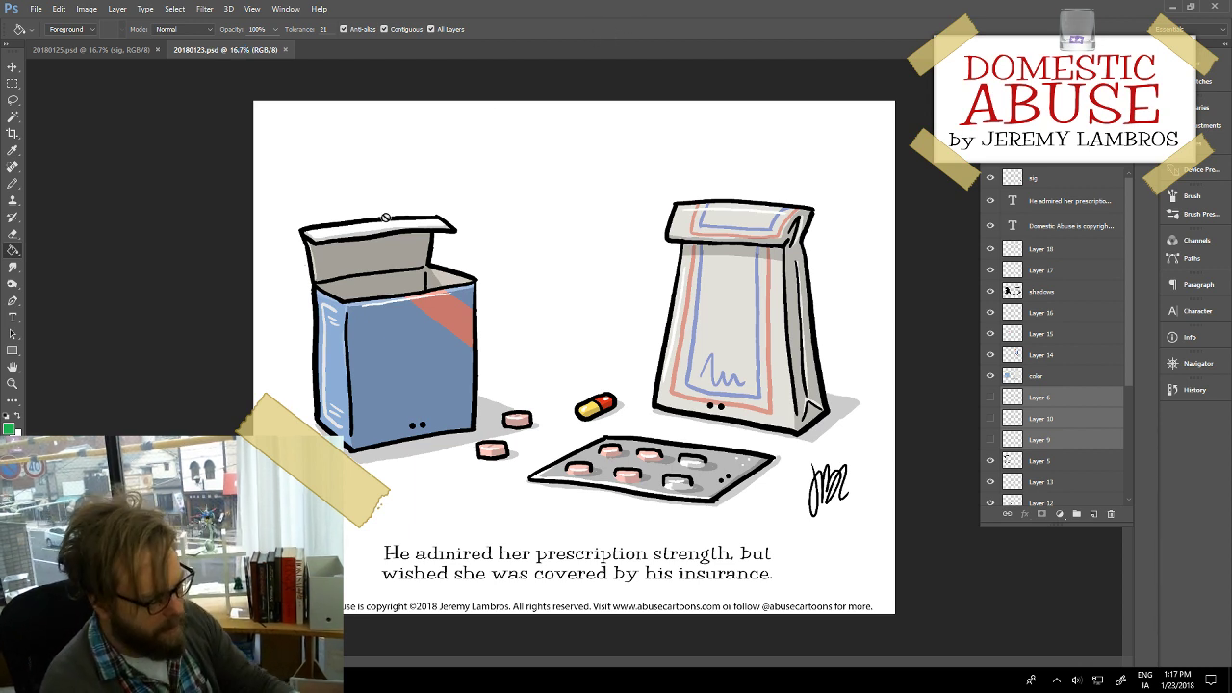
{"action": "key", "text": "t"}
{"action": "left_click", "coordinate": [521, 573]}
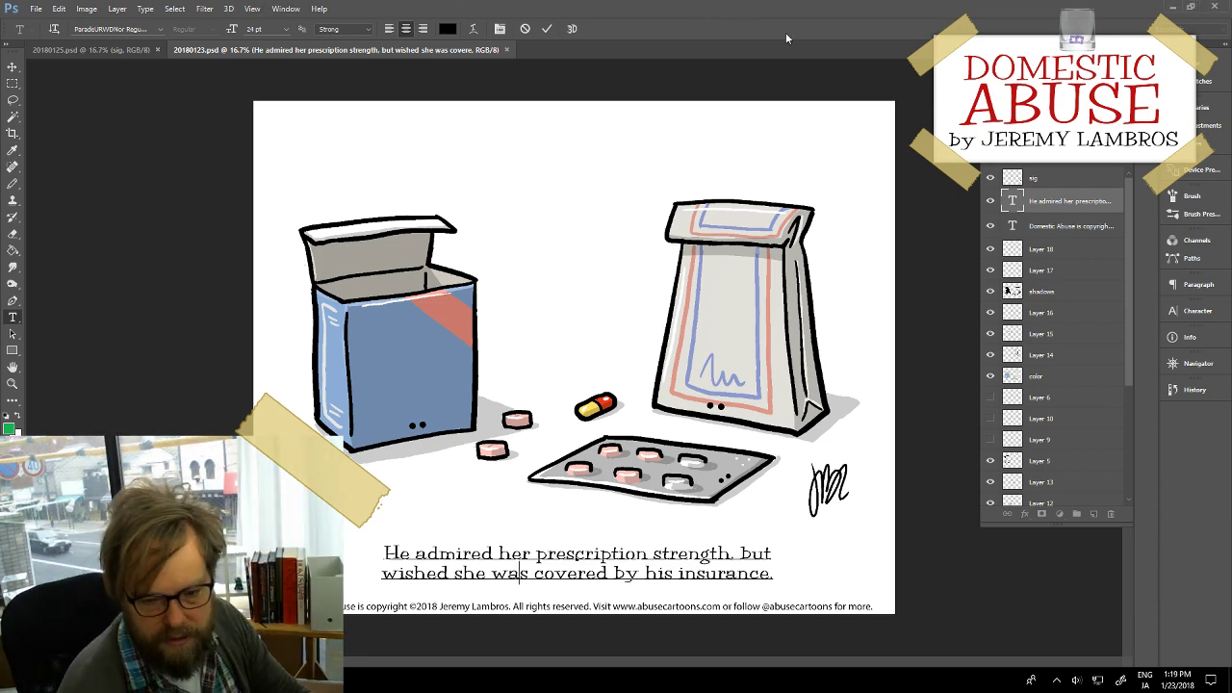
{"action": "type", "text": "t"}
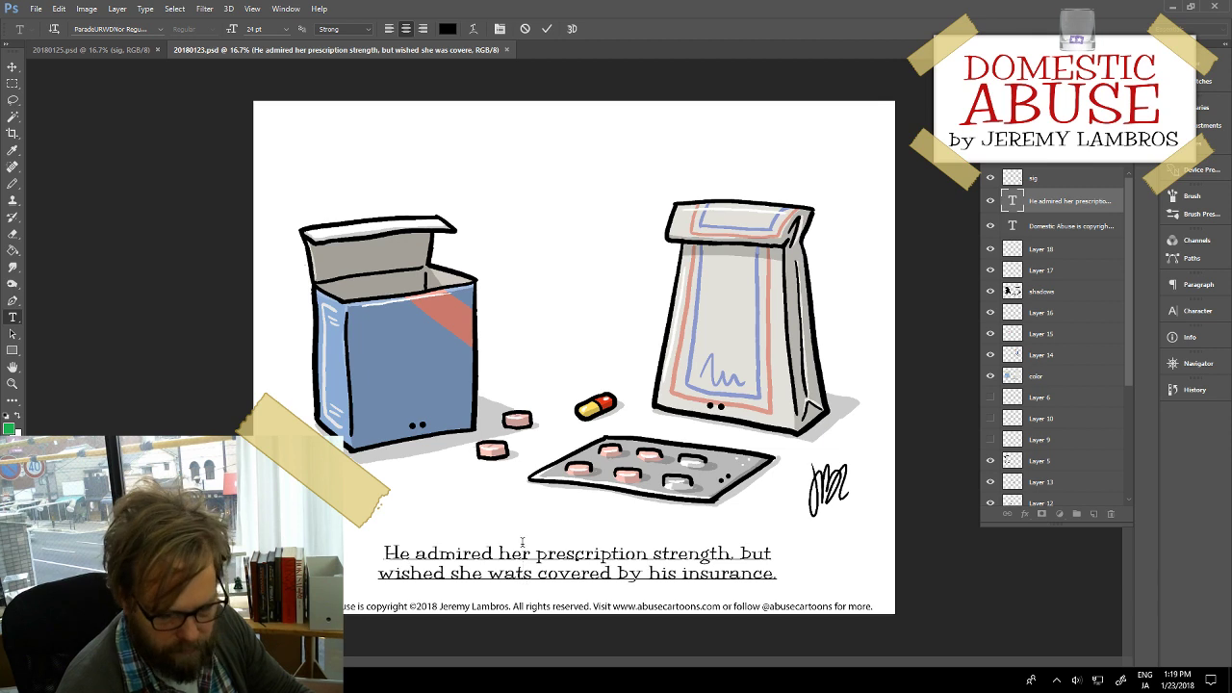
{"action": "key", "text": "BackSpace"}
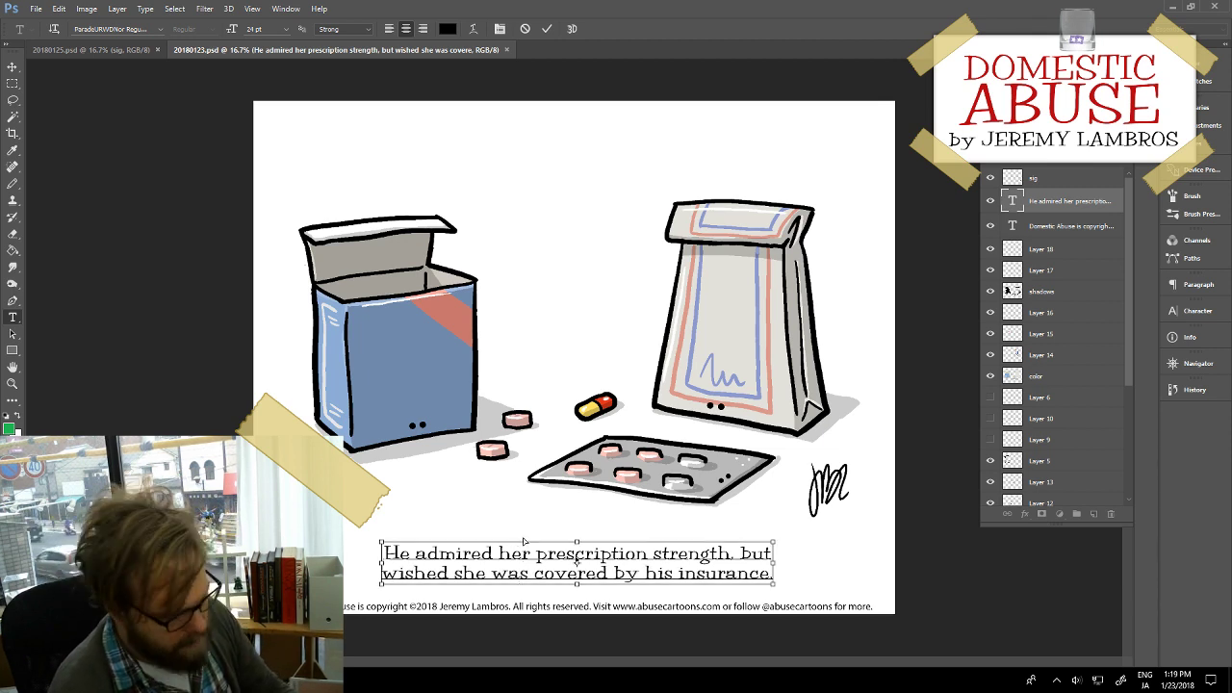
{"action": "key", "text": "ctrl+a"}
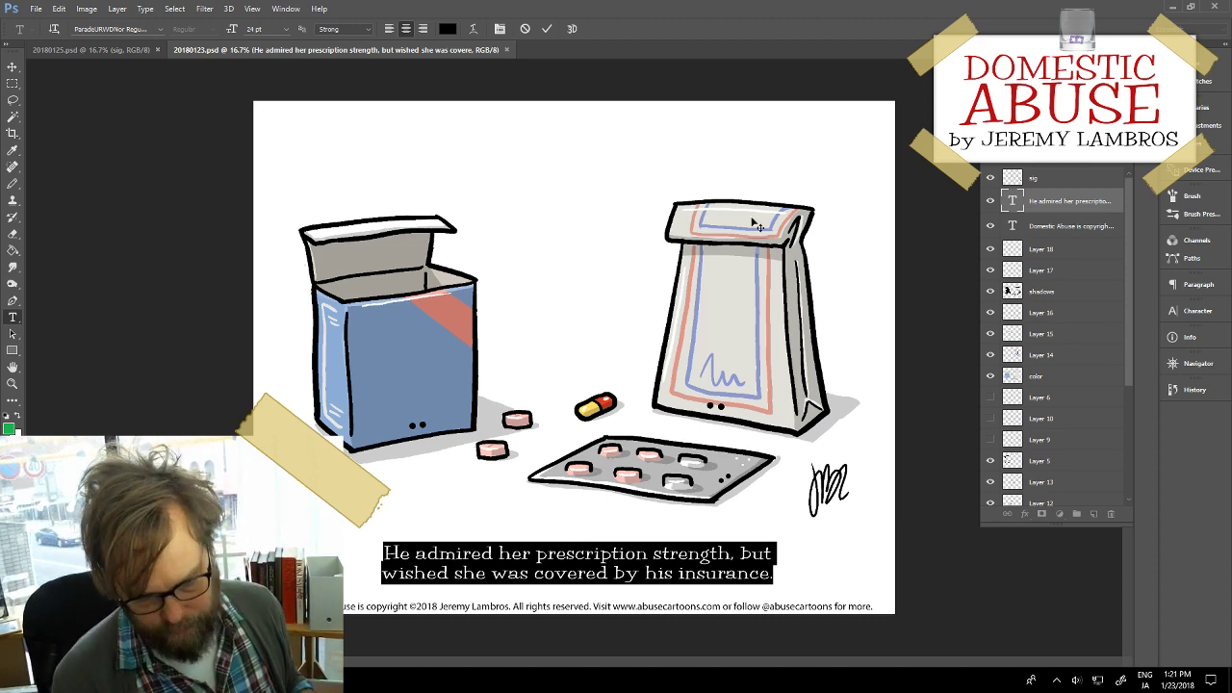
Step: Extend the paper bag's cast shadow to the right with the black Pencil on the shadows layer, and save the file
{"action": "left_click", "coordinate": [1097, 294]}
{"action": "key", "text": "b"}
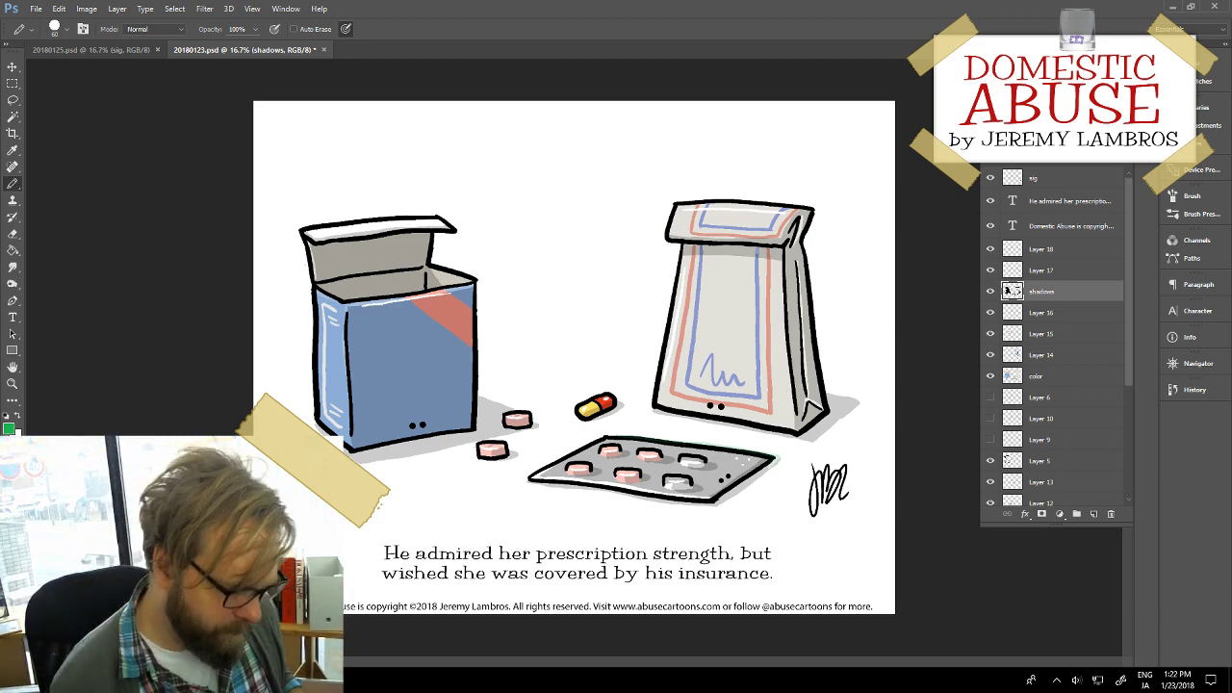
{"action": "left_click", "coordinate": [8, 415]}
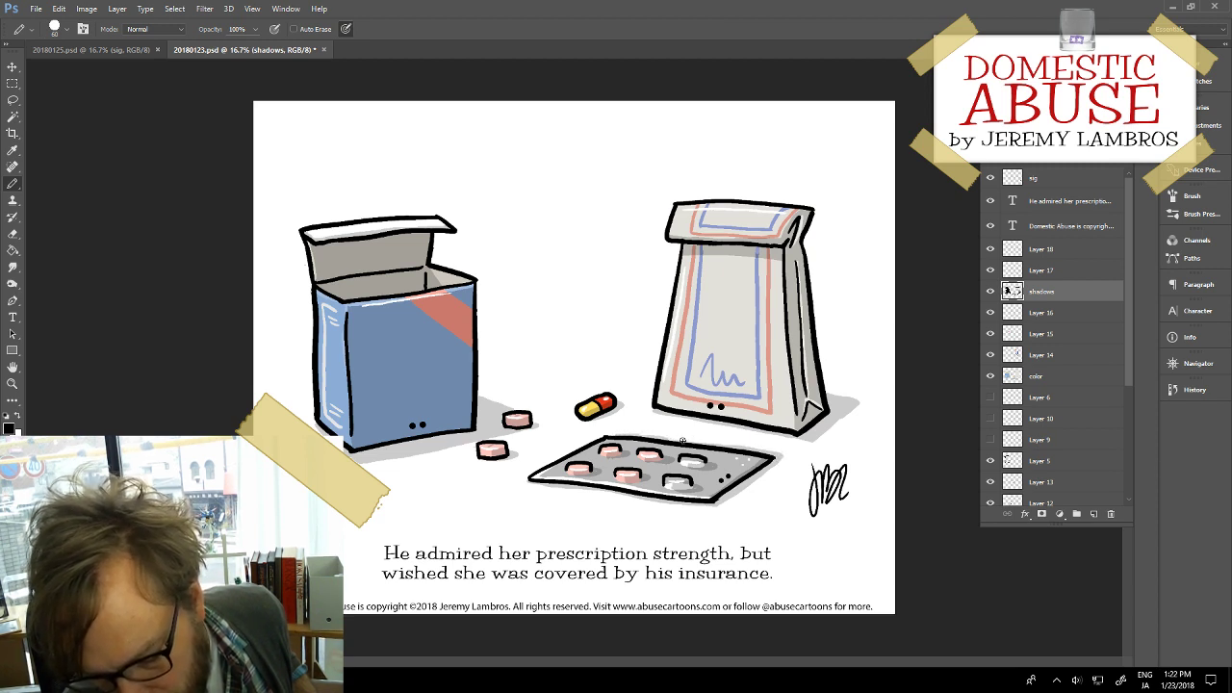
{"action": "left_click_drag", "start_coordinate": [827, 396], "coordinate": [864, 400]}
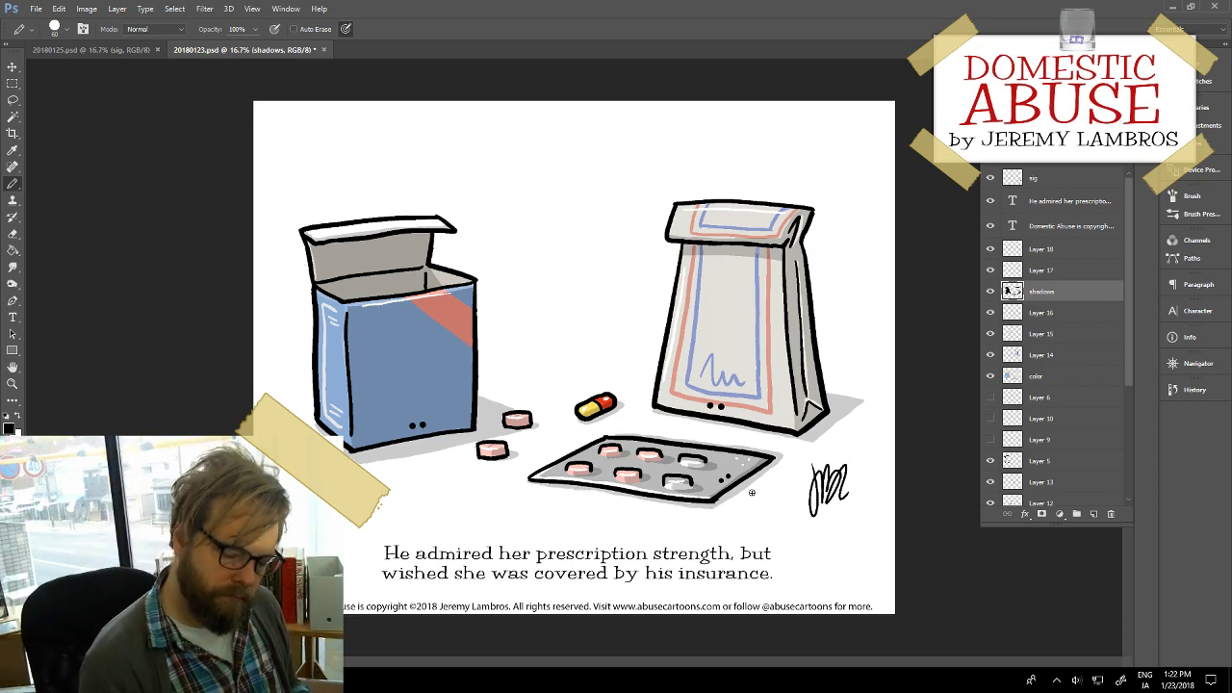
{"action": "key", "text": "e"}
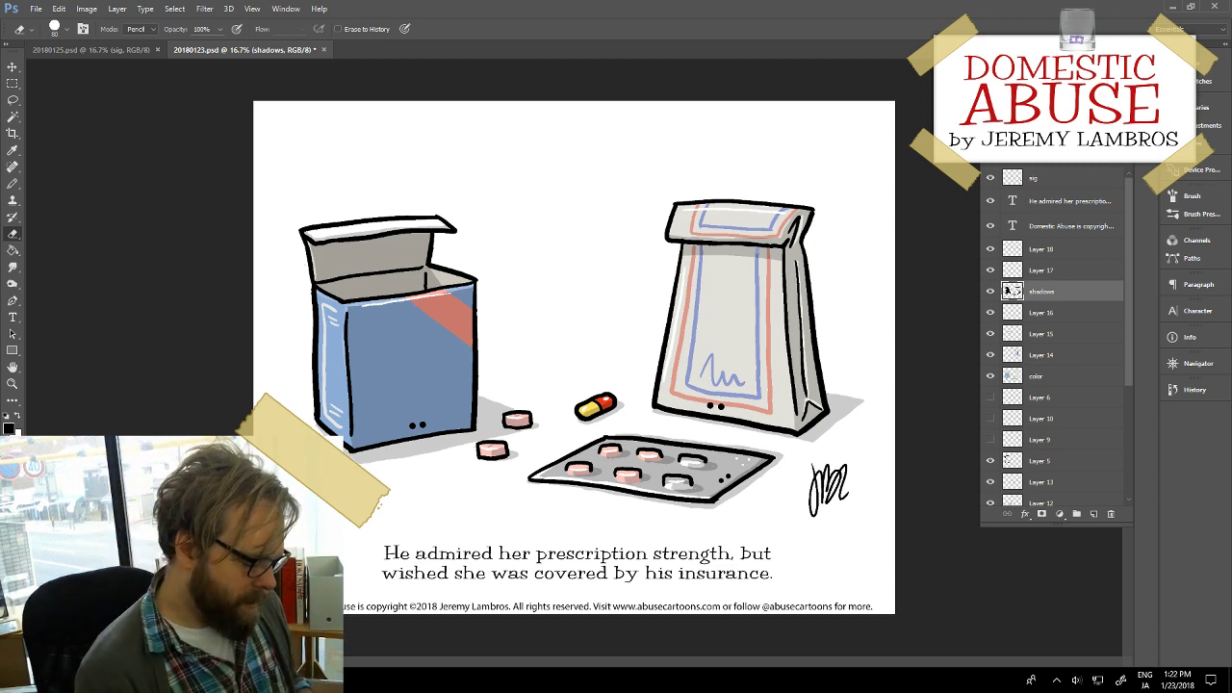
{"action": "key", "text": "ctrl+s"}
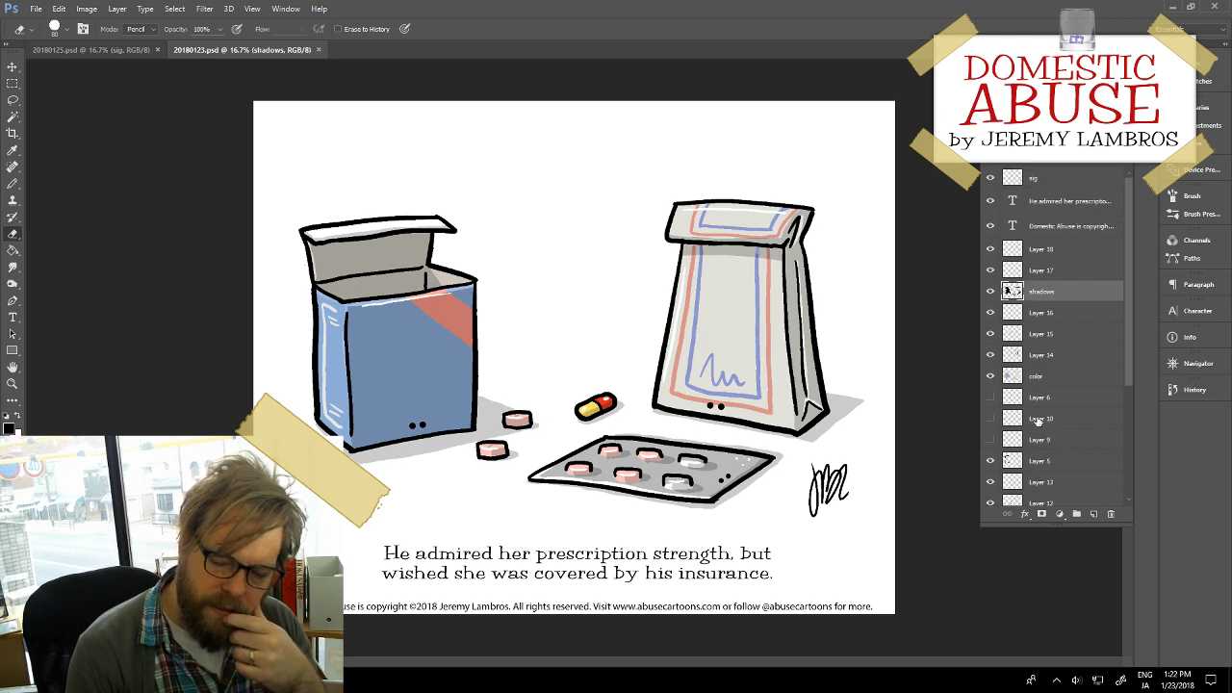
Step: Open the caption of the pill comic for editing, select all of its text and commit it
{"action": "scroll", "coordinate": [1031, 430], "scroll_direction": "down", "scroll_amount": 1}
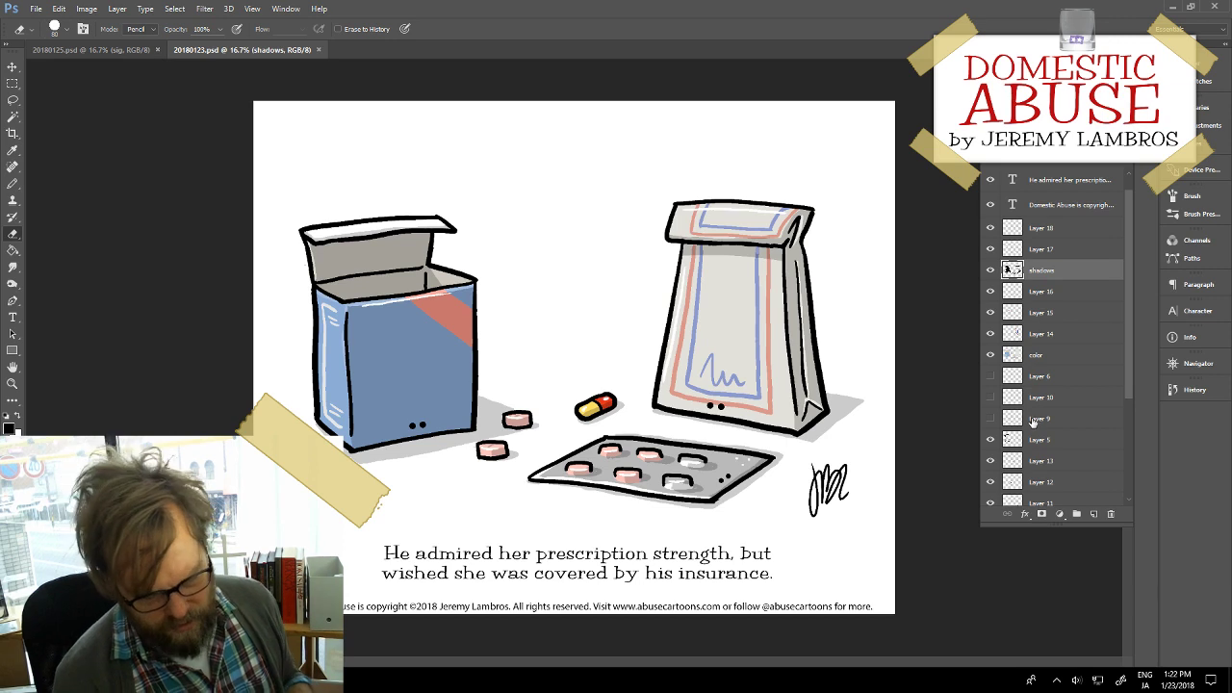
{"action": "key", "text": "t"}
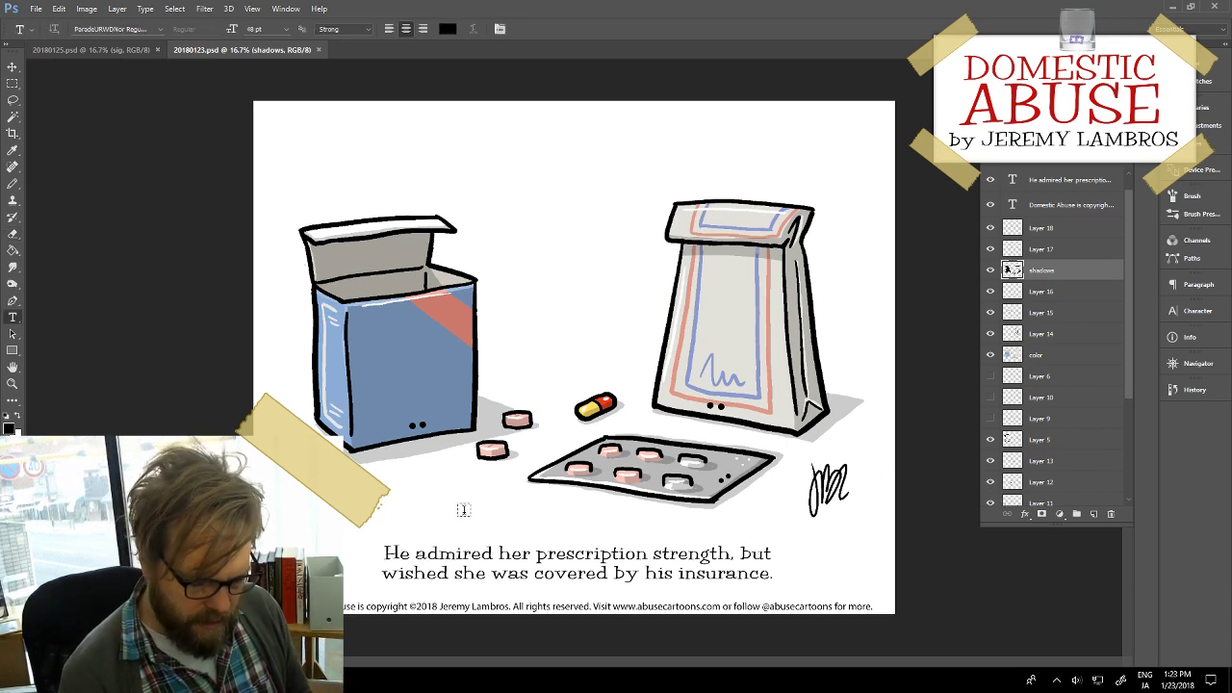
{"action": "left_click", "coordinate": [527, 553]}
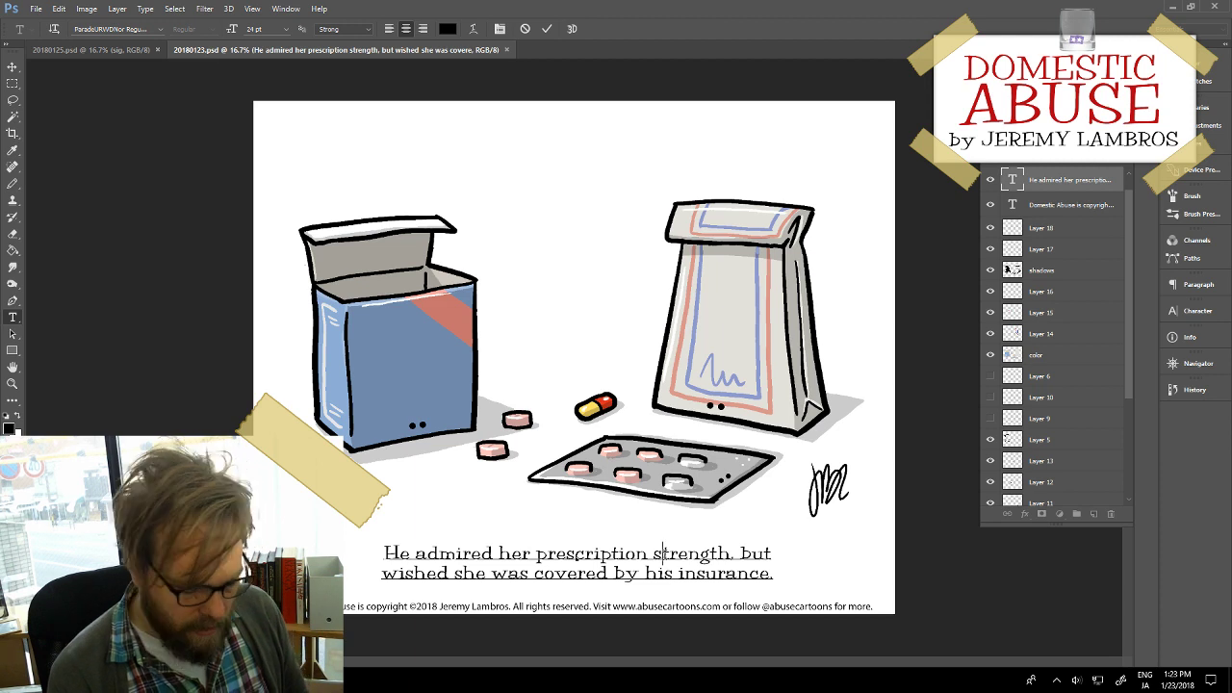
{"action": "left_click", "coordinate": [662, 553]}
{"action": "key", "text": "ctrl+a"}
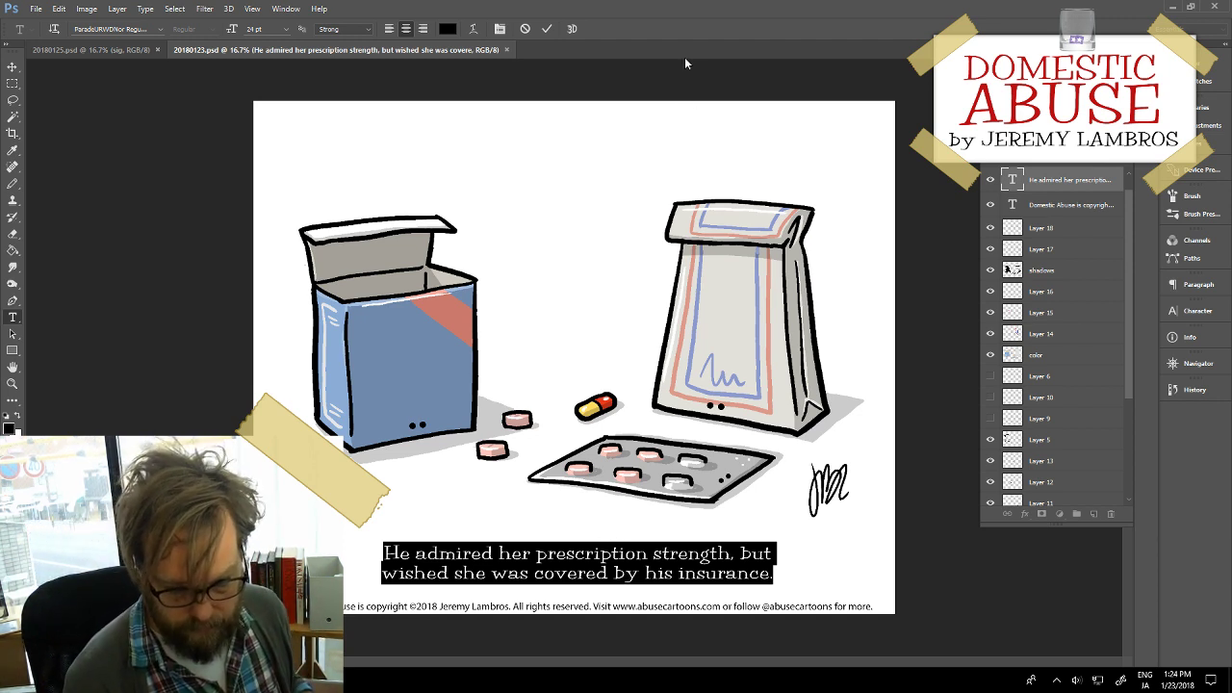
{"action": "left_click", "coordinate": [544, 28]}
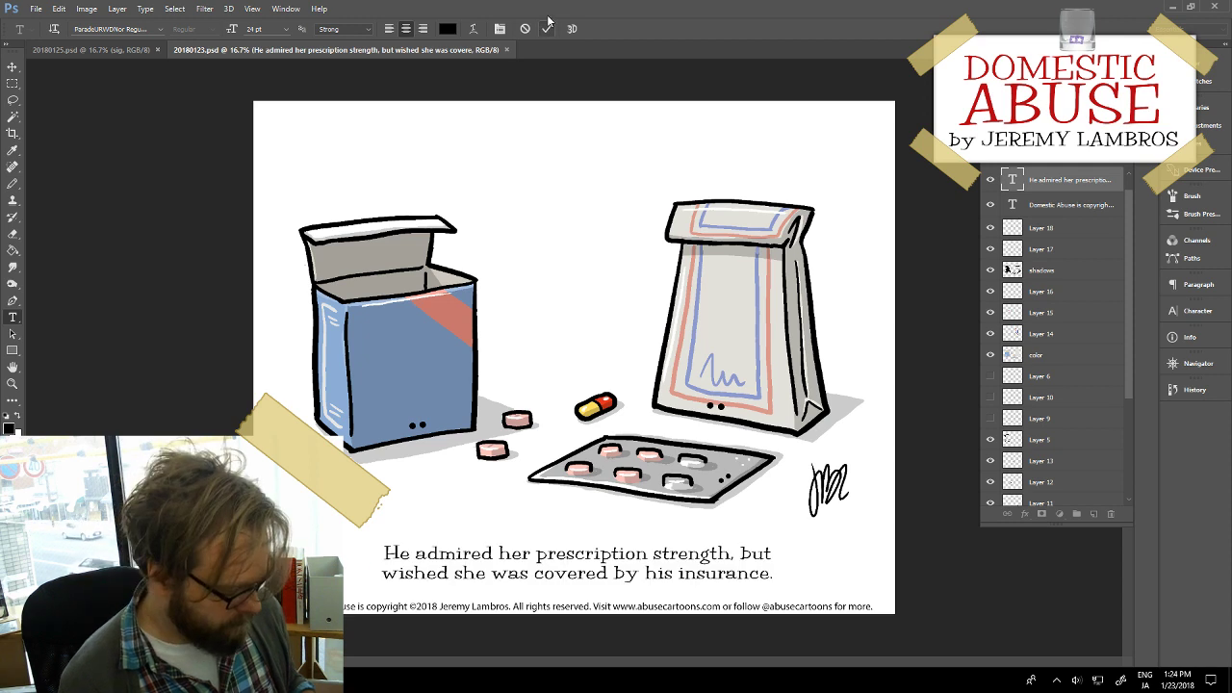
Step: Erase part of the shadow along the lower edge of the blister pack on the shadows layer
{"action": "key", "text": "e"}
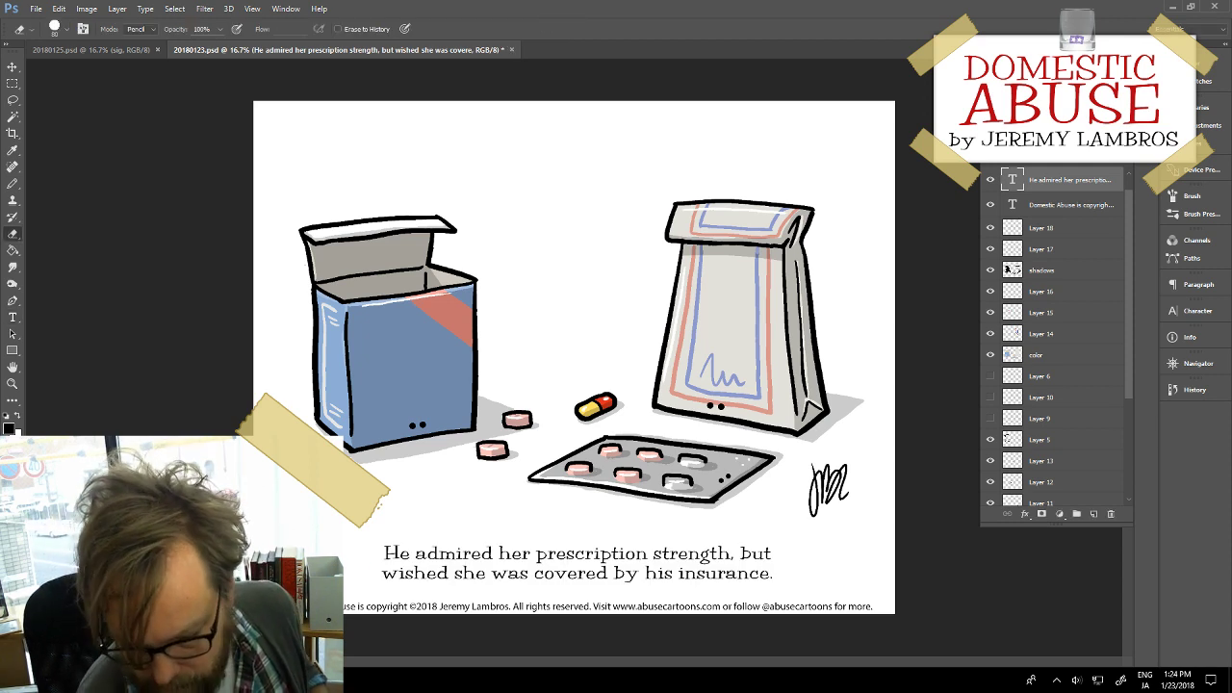
{"action": "scroll", "coordinate": [1009, 310], "scroll_direction": "down", "scroll_amount": 1}
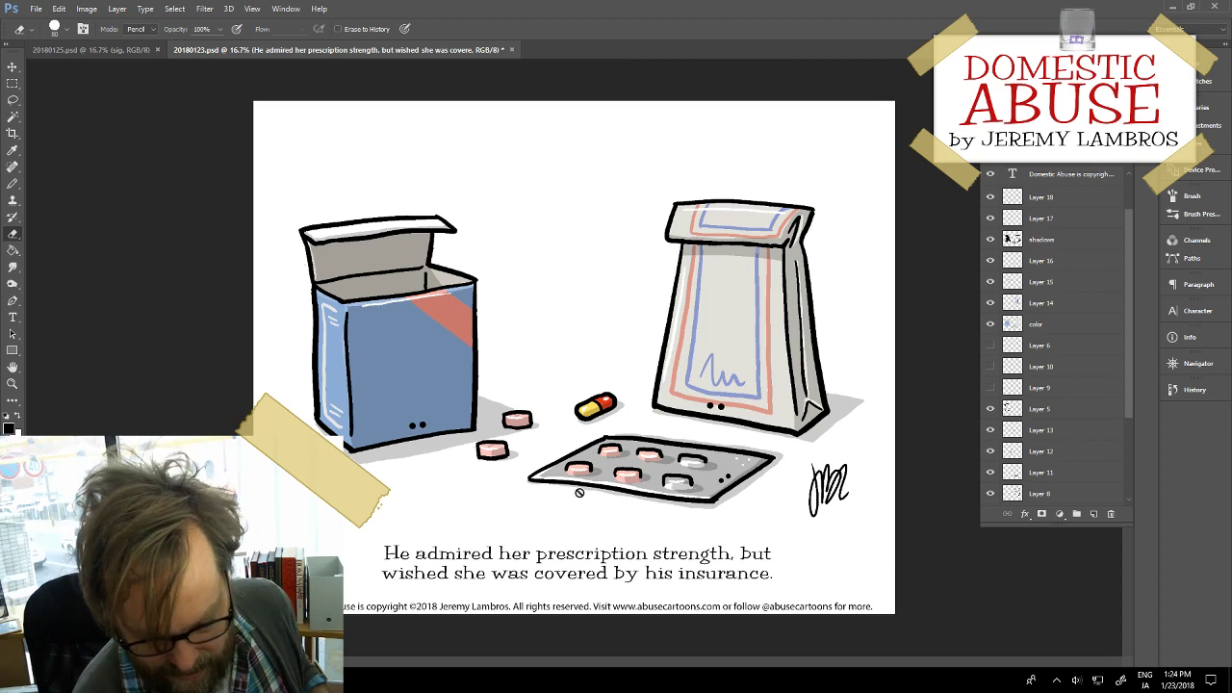
{"action": "scroll", "coordinate": [994, 262], "scroll_direction": "down", "scroll_amount": 1}
{"action": "left_click", "coordinate": [1041, 225]}
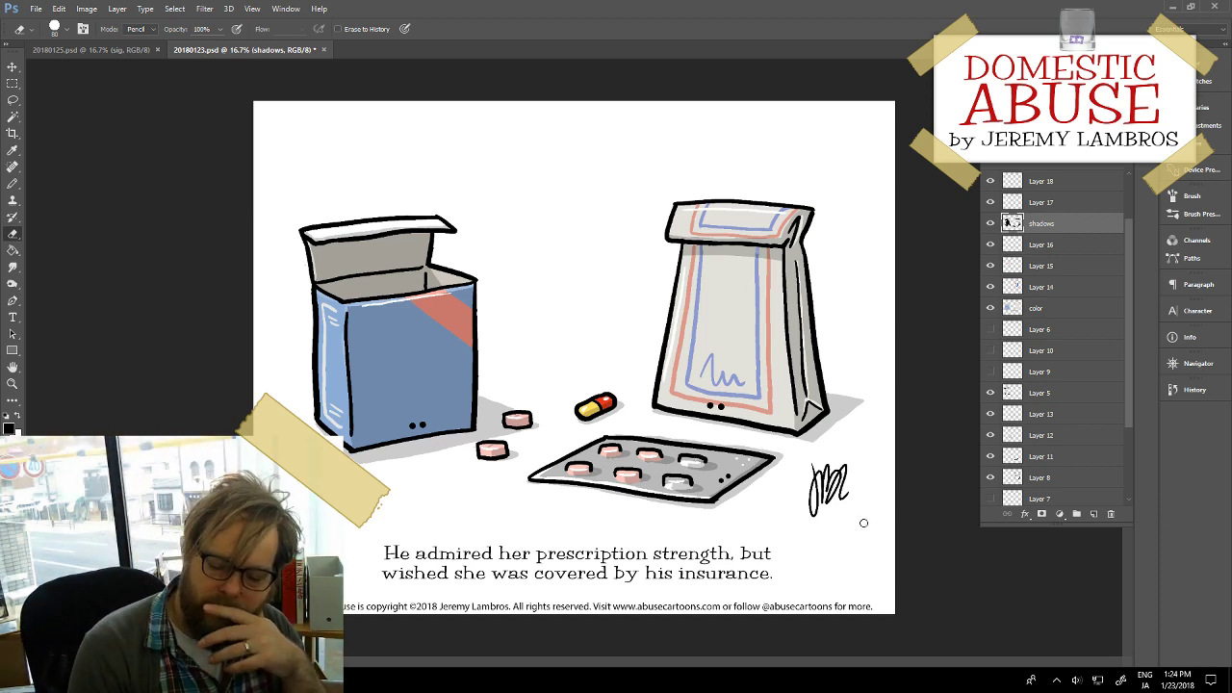
{"action": "mouse_move", "coordinate": [597, 490]}
{"action": "left_mouse_down"}
{"action": "mouse_move", "coordinate": [714, 508]}
{"action": "mouse_move", "coordinate": [637, 493]}
{"action": "left_mouse_up"}
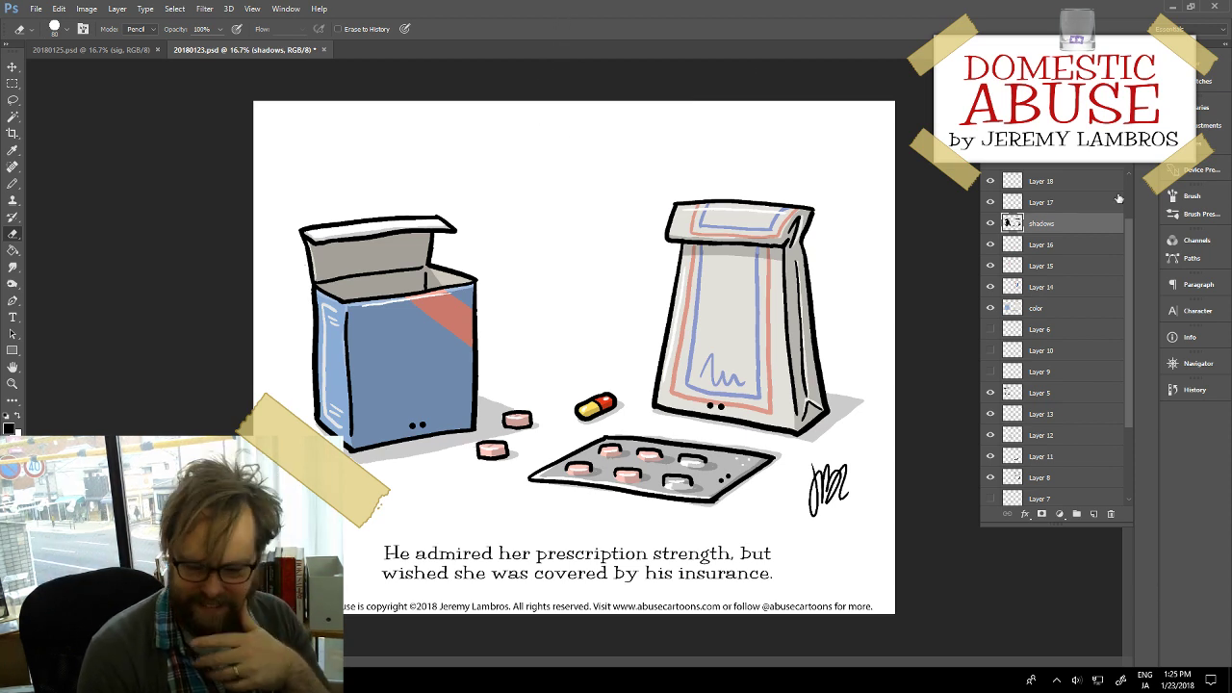
Step: Move the signature on the sig layer a little lower, beside the blister pack
{"action": "scroll", "coordinate": [1069, 221], "scroll_direction": "up", "scroll_amount": 3}
{"action": "left_click", "coordinate": [1068, 178]}
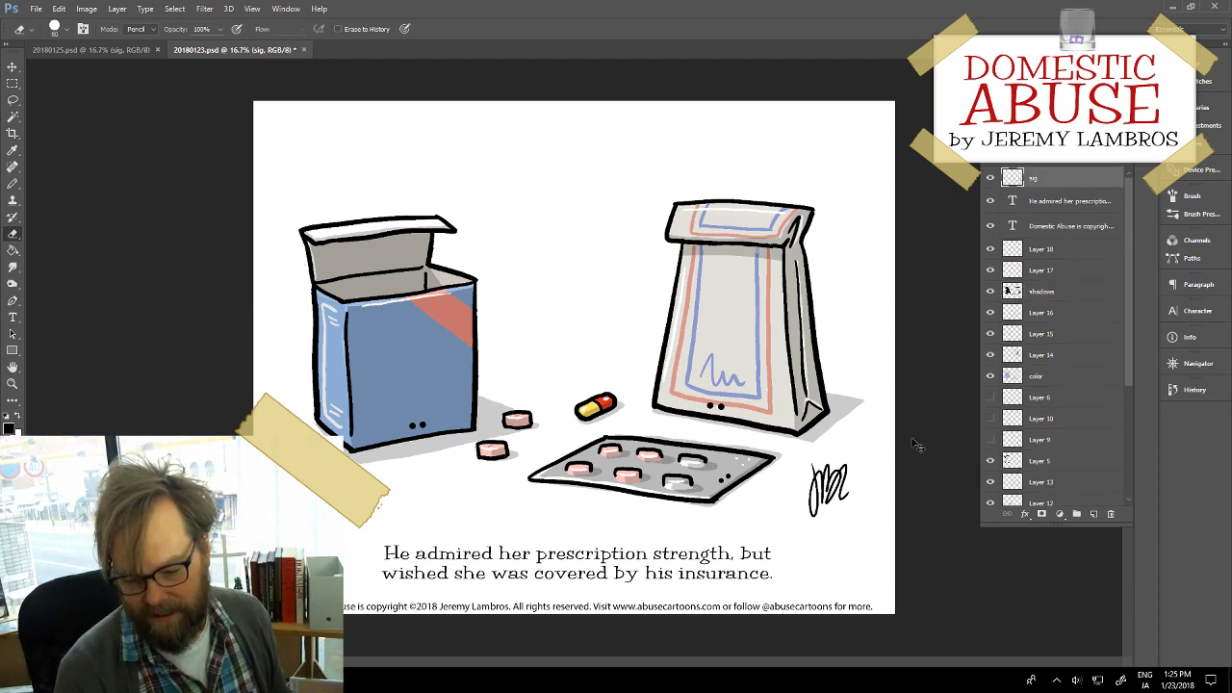
{"action": "left_click_drag", "start_coordinate": [877, 521], "coordinate": [877, 541]}
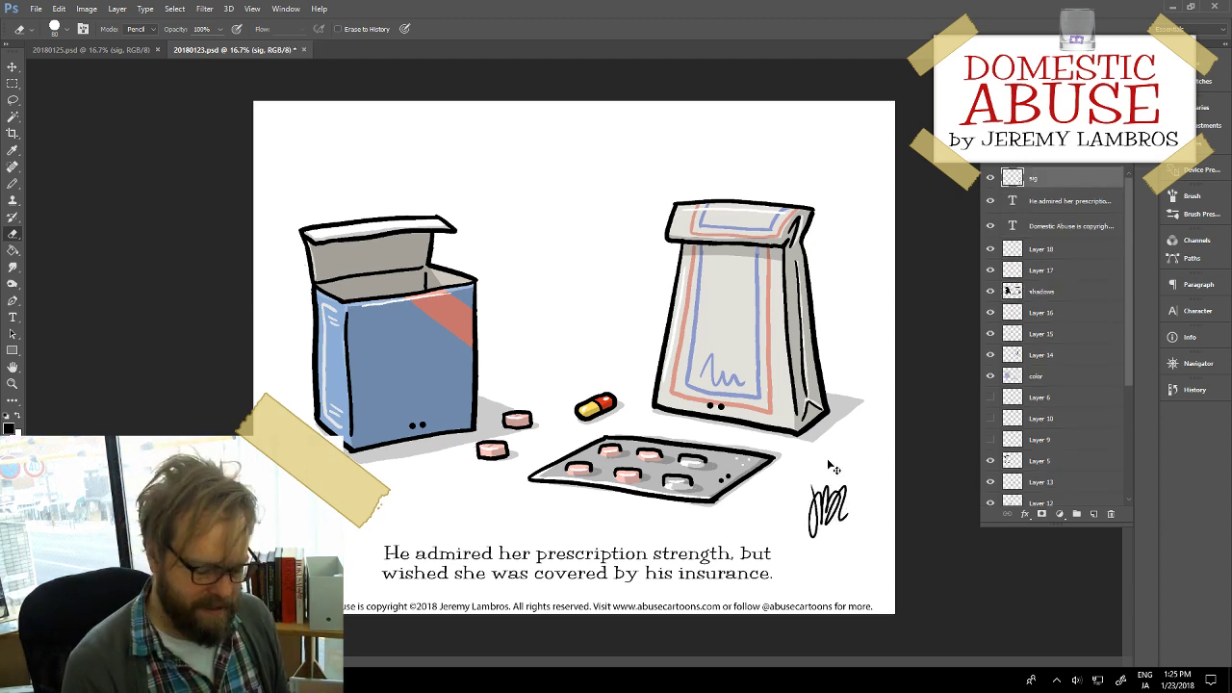
Step: Save the file, and replace the whole caption with "The less interaction they had with eachother the better."
{"action": "key", "text": "ctrl+s"}
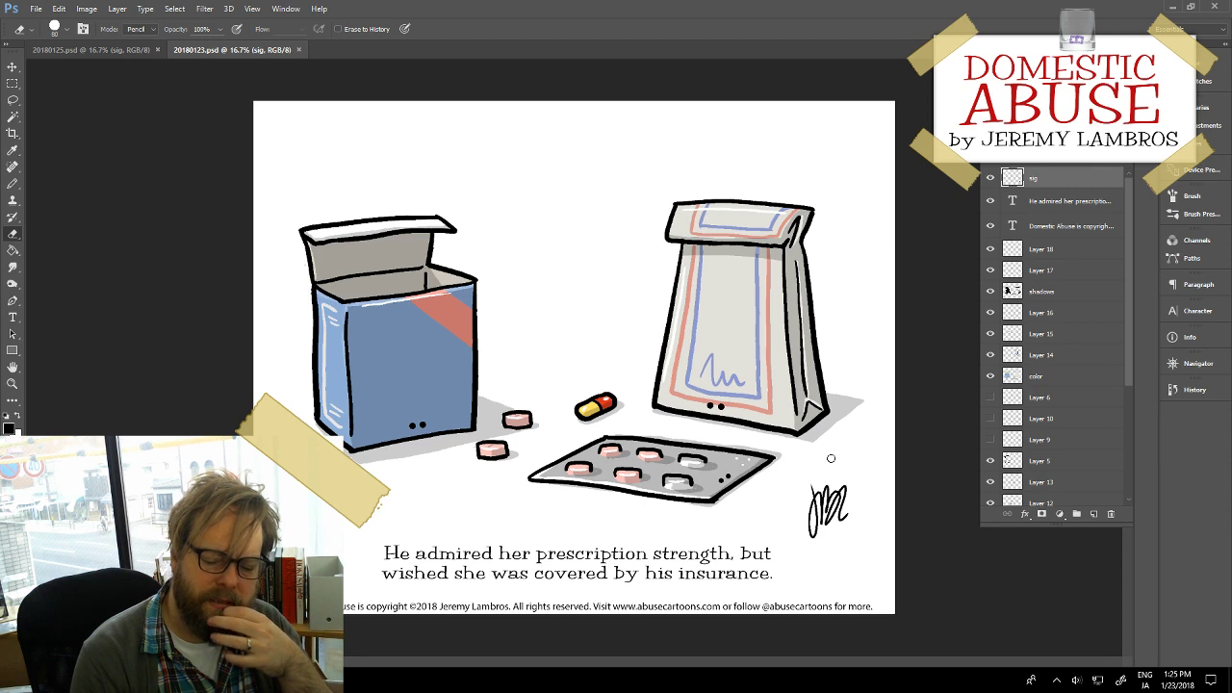
{"action": "key", "text": "t"}
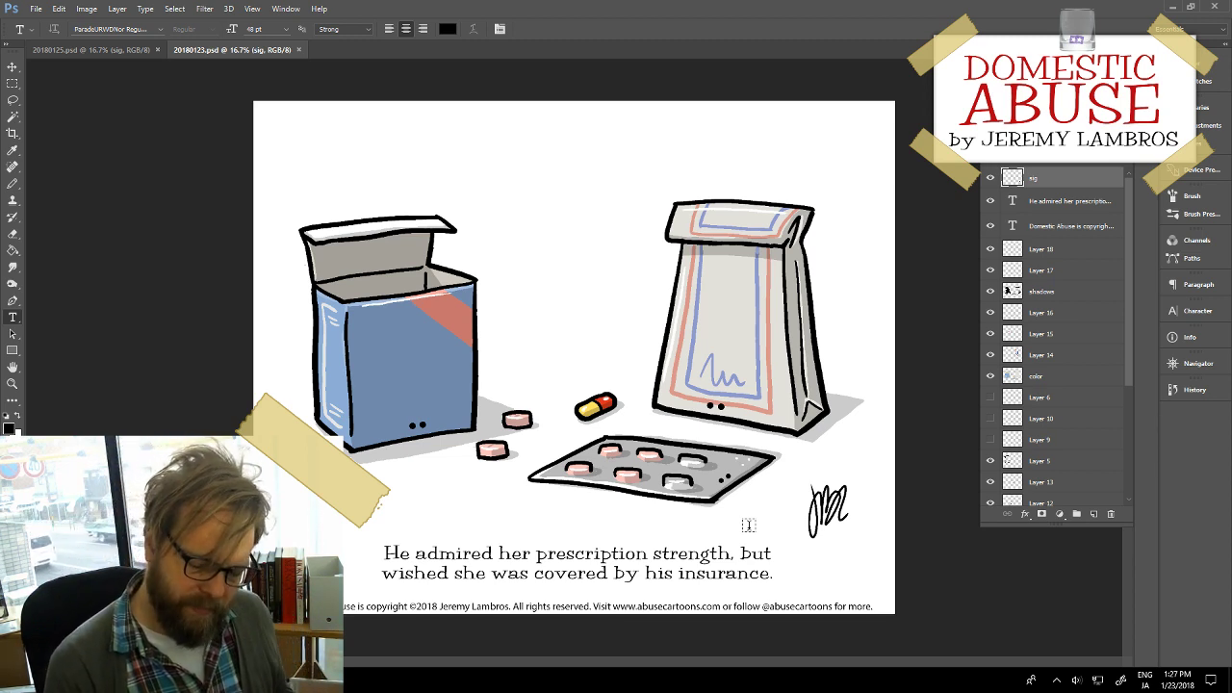
{"action": "left_click", "coordinate": [696, 571]}
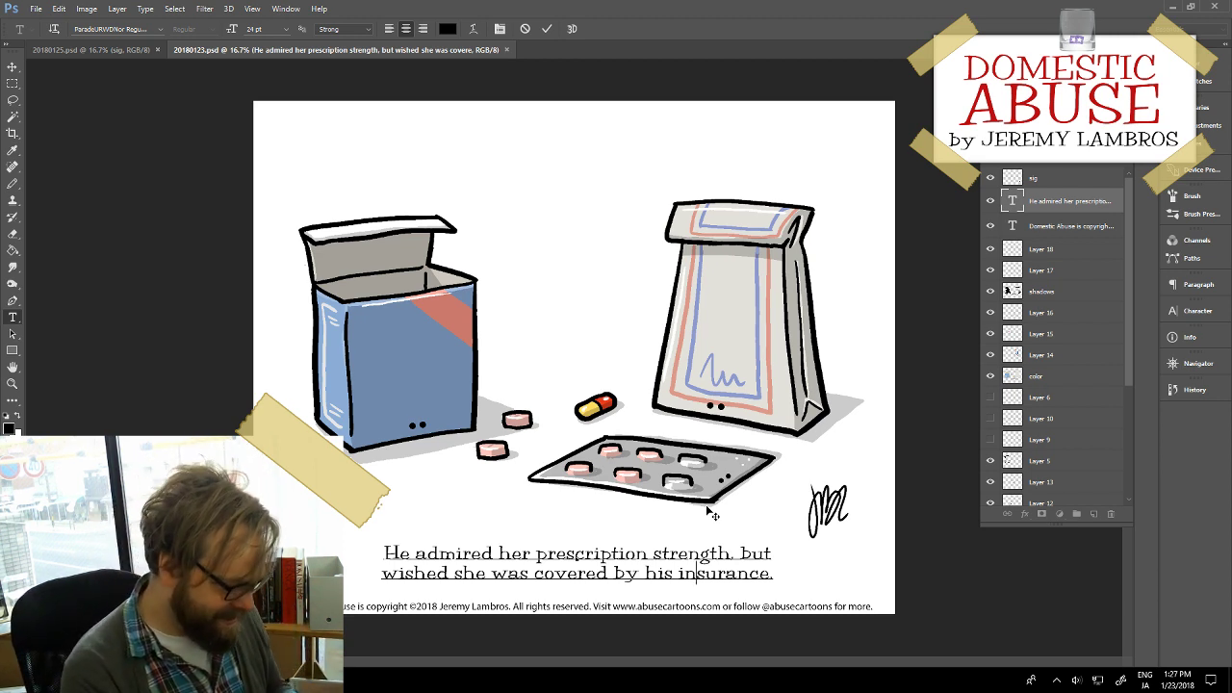
{"action": "type", "text": "The less"}
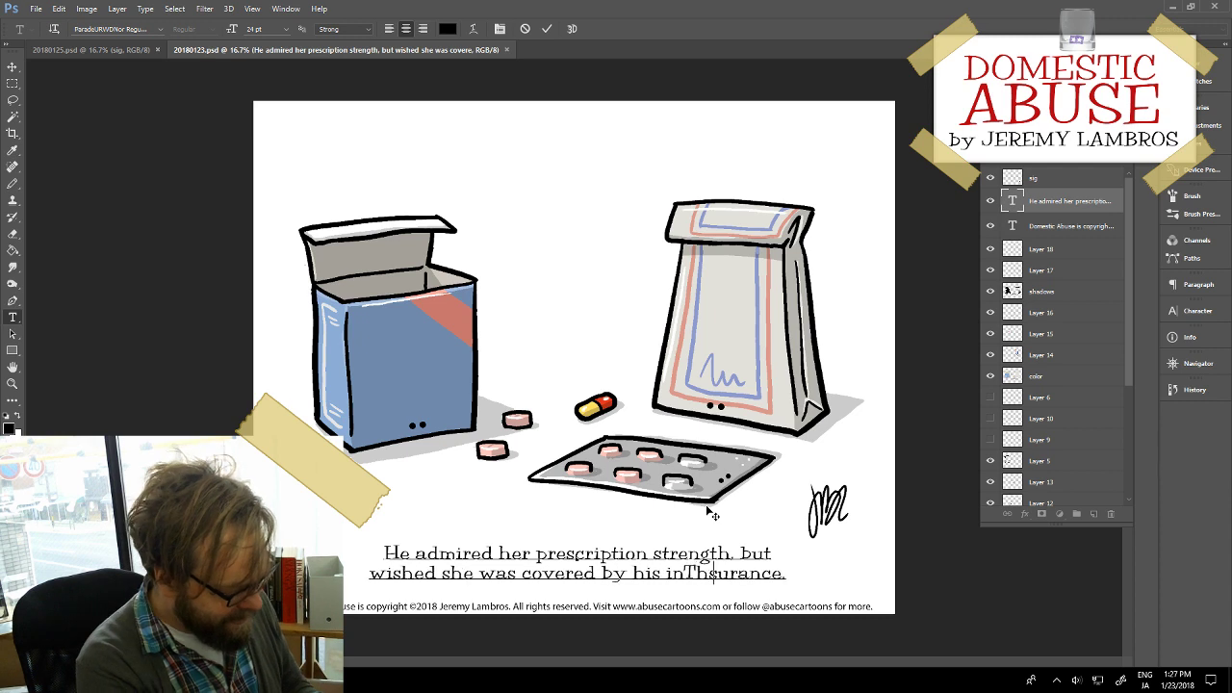
{"action": "key", "text": "ctrl+a"}
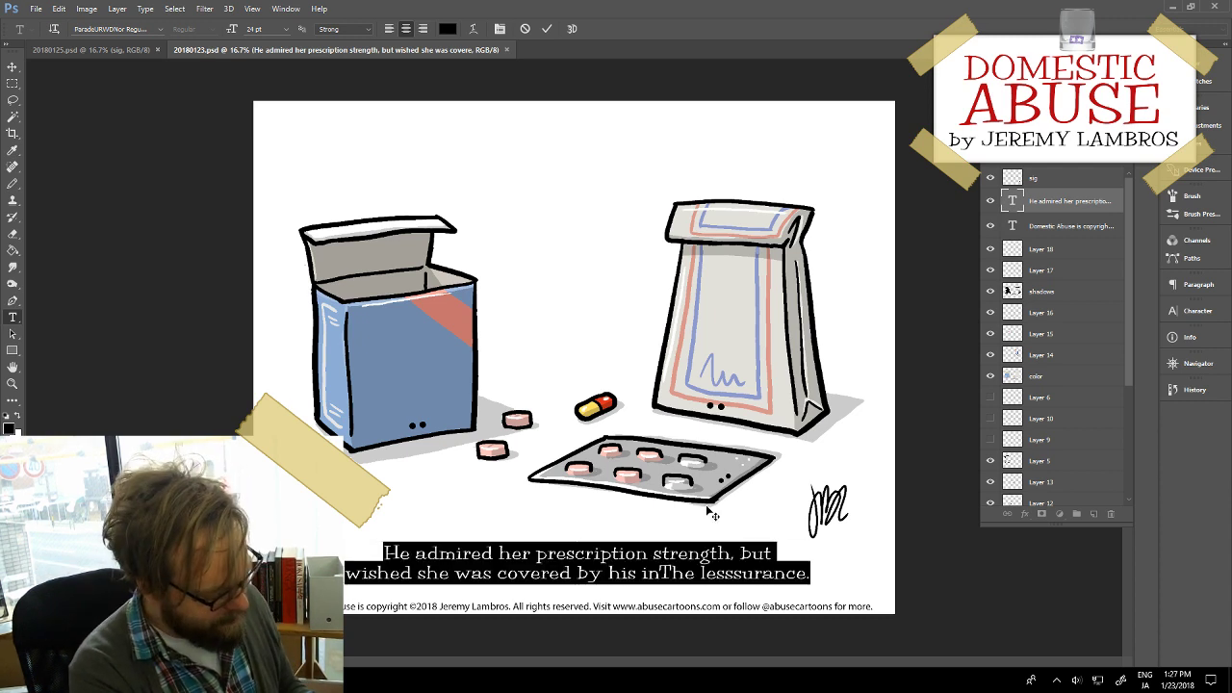
{"action": "type", "text": "The less"}
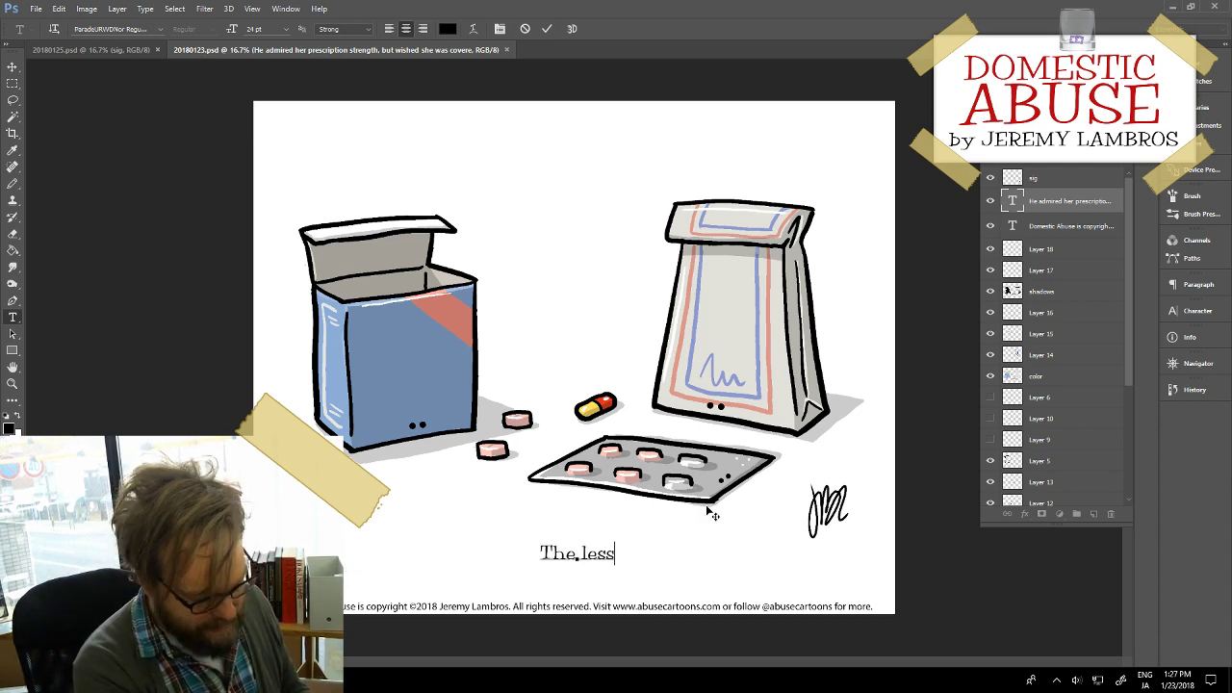
{"action": "type", "text": " inter"}
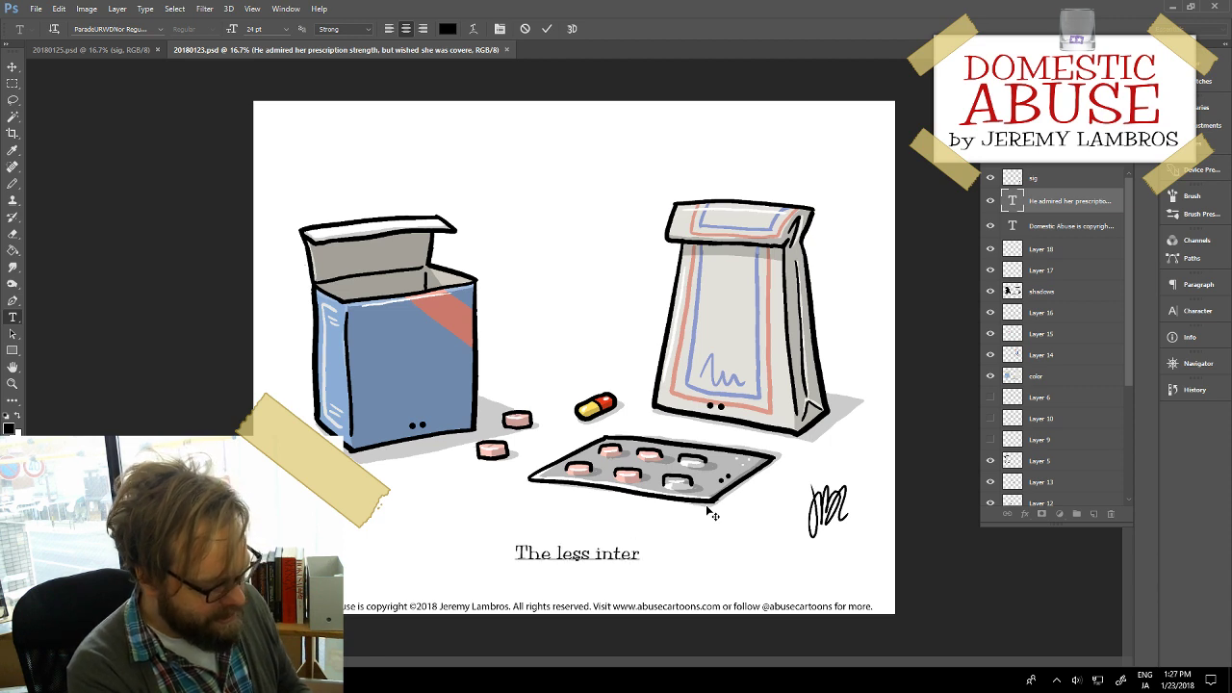
{"action": "type", "text": "act"}
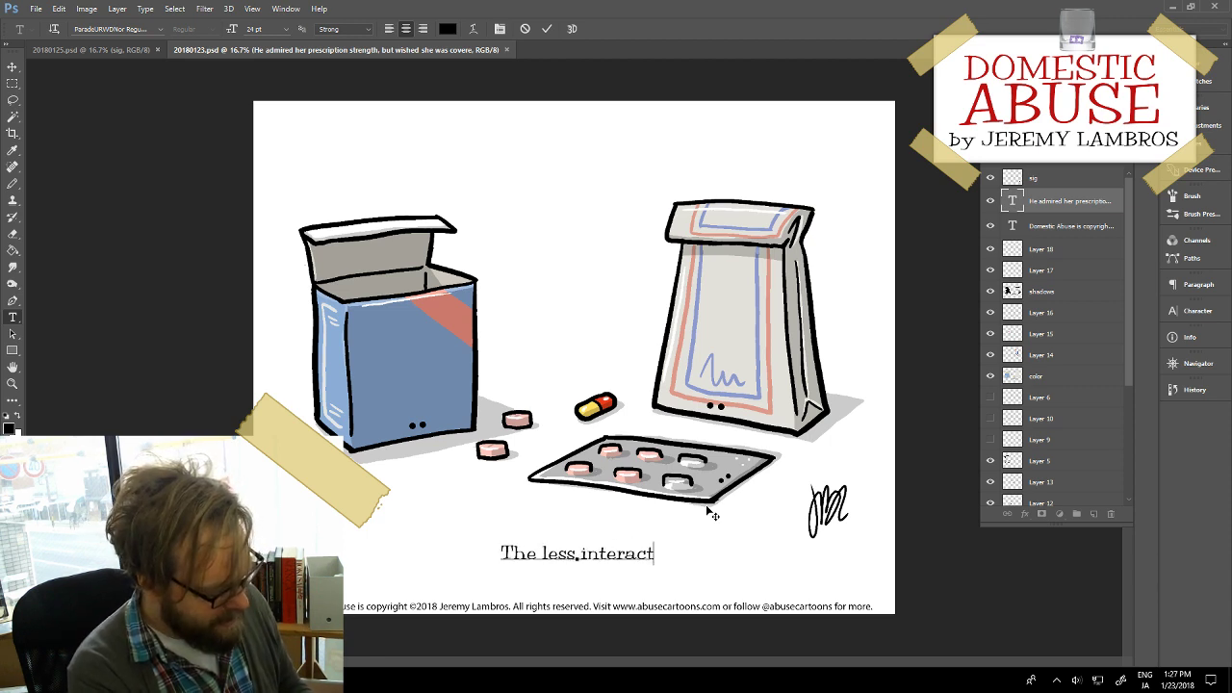
{"action": "type", "text": "ion they had"}
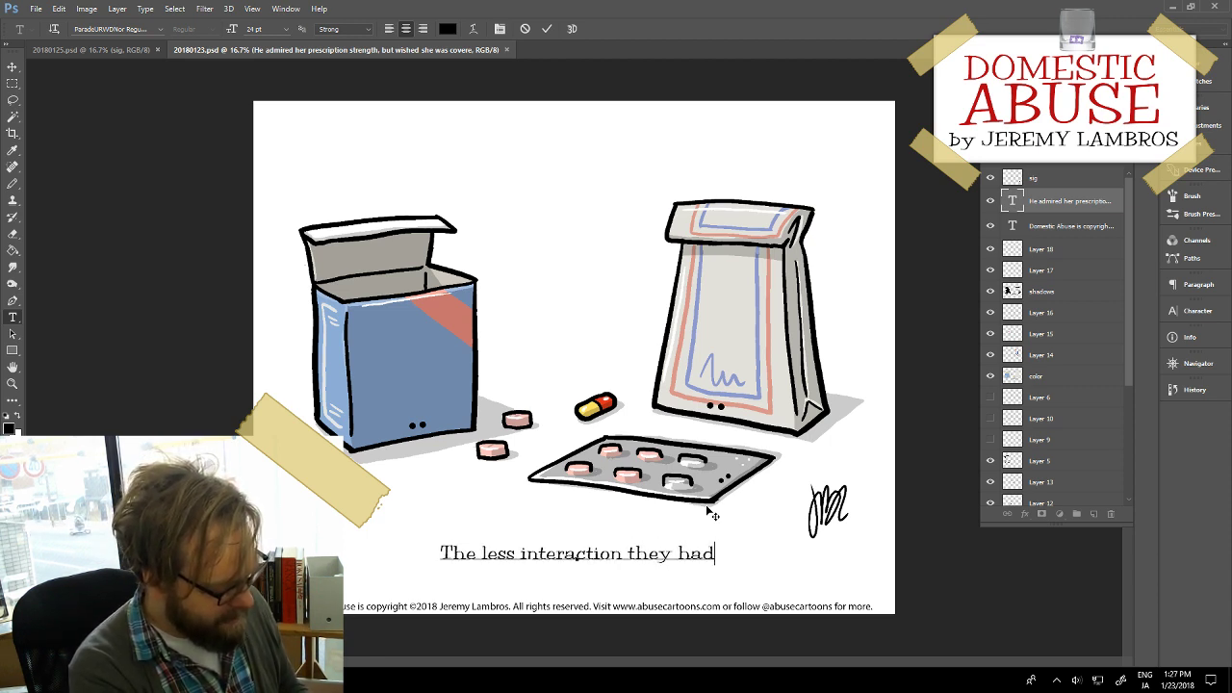
{"action": "type", "text": " with each"}
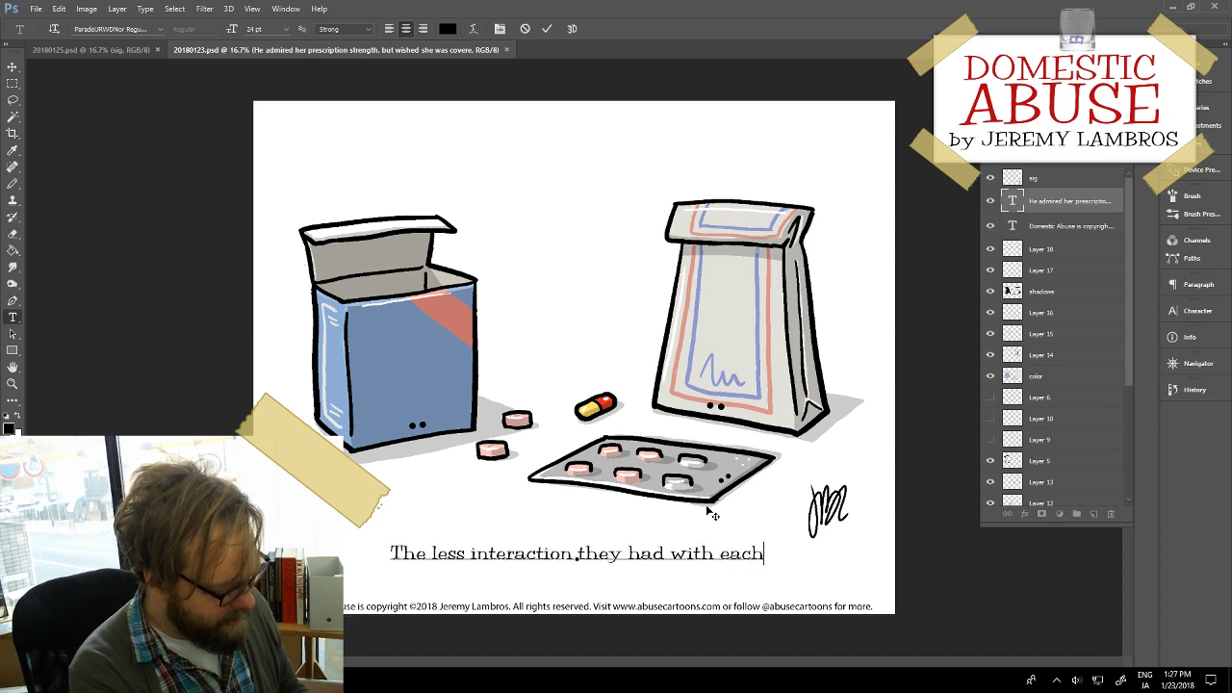
{"action": "type", "text": "other the be"}
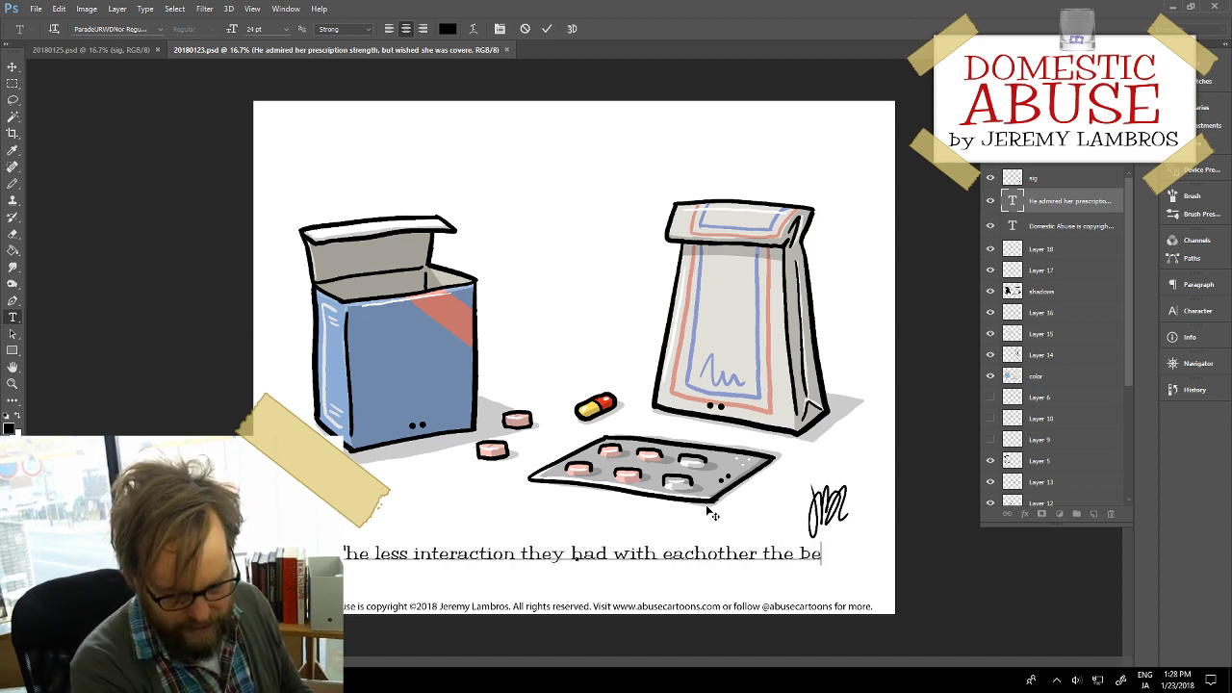
{"action": "type", "text": "tter."}
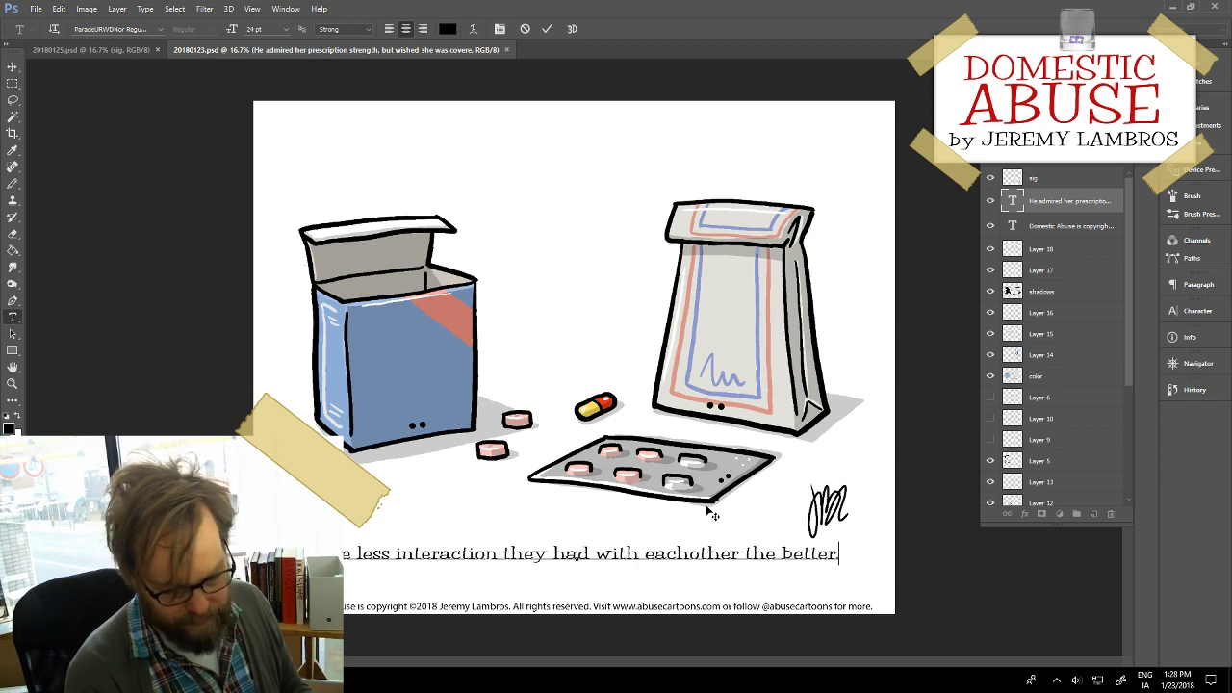
{"action": "left_click", "coordinate": [547, 29]}
Step: Move the signature on the sig layer slightly up and to the right, and save the file
{"action": "left_click", "coordinate": [1072, 184]}
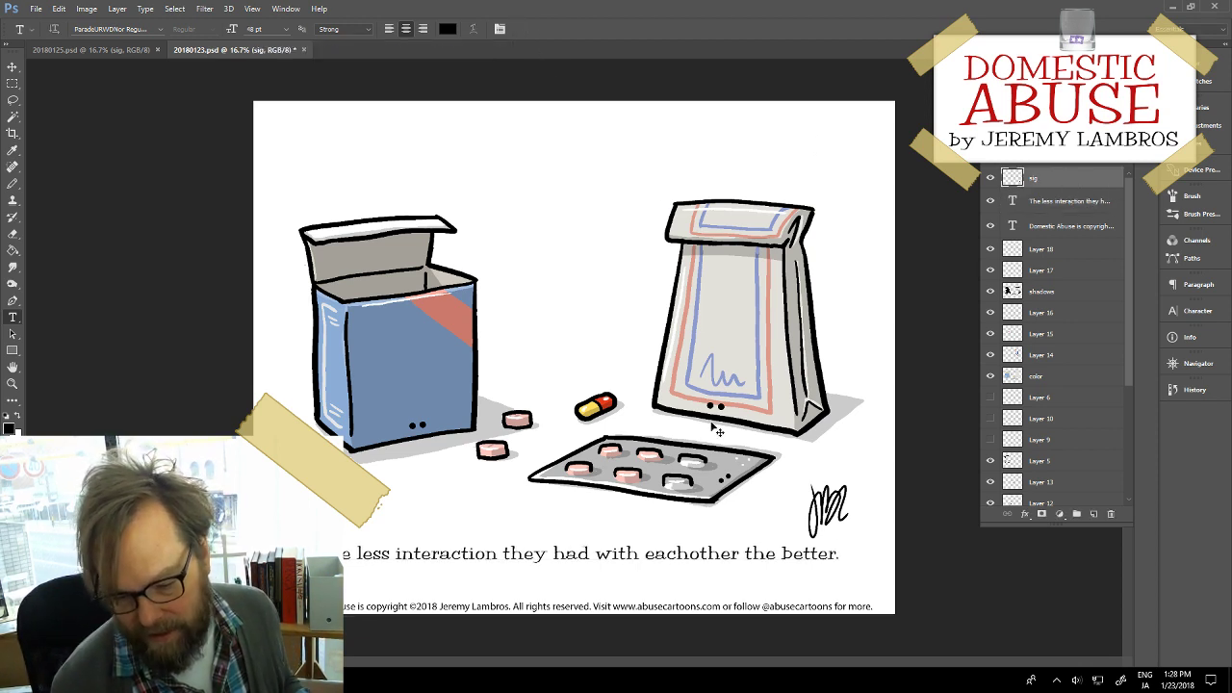
{"action": "left_click_drag", "start_coordinate": [822, 505], "coordinate": [833, 487]}
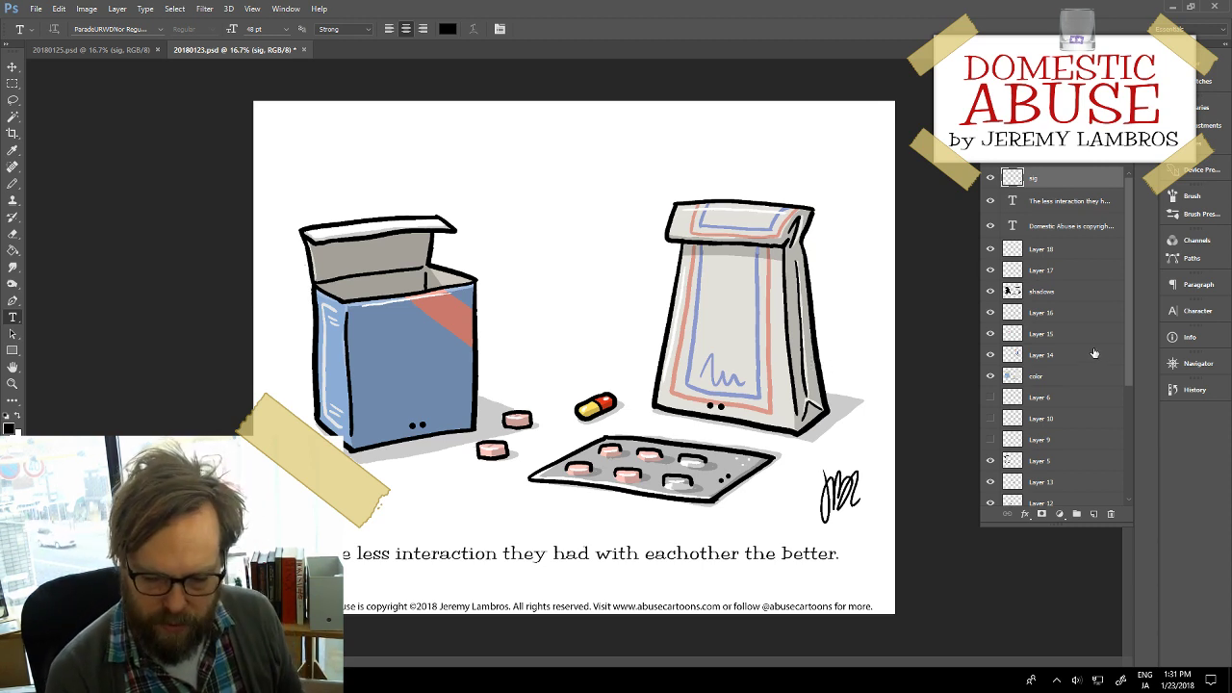
{"action": "key", "text": "ctrl+s"}
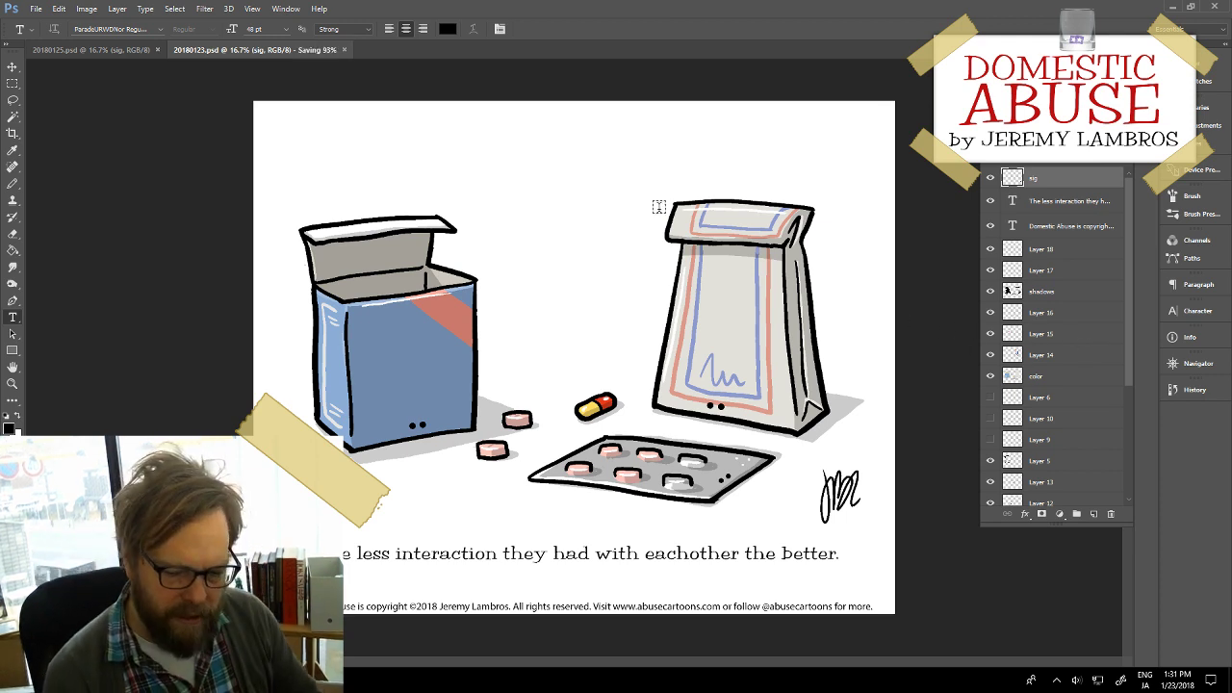
Step: Check the spelling across all text layers, ignoring each flagged word
{"action": "right_click", "coordinate": [582, 192]}
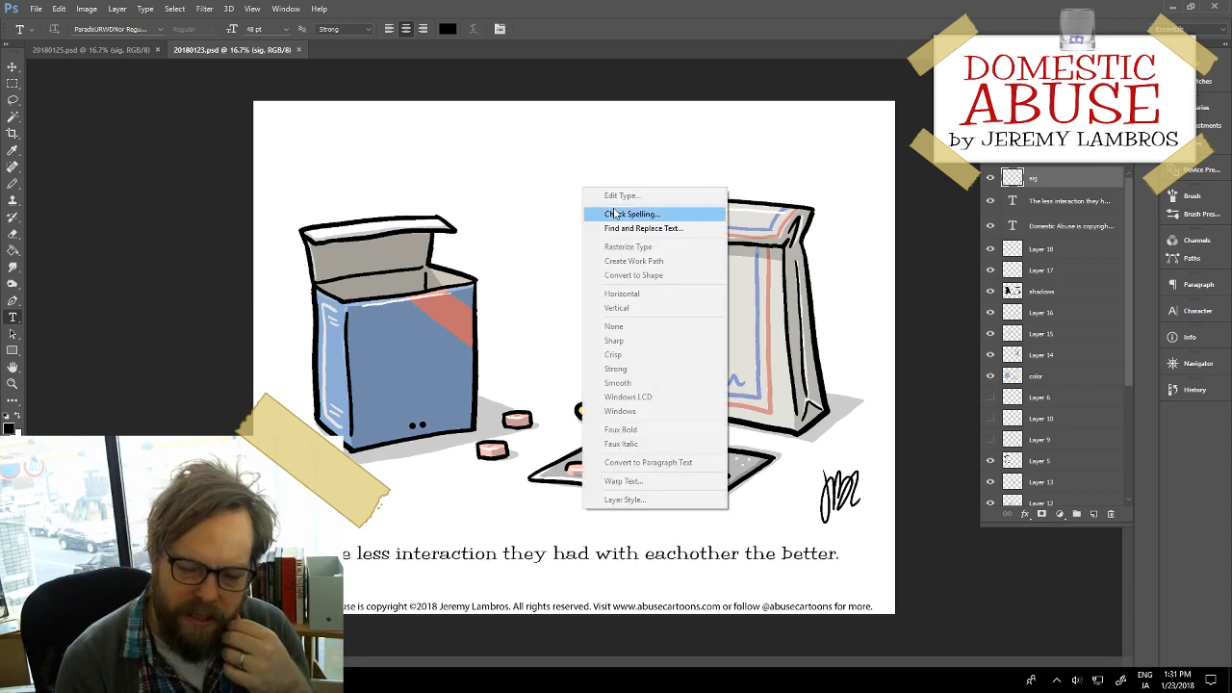
{"action": "left_click", "coordinate": [614, 212]}
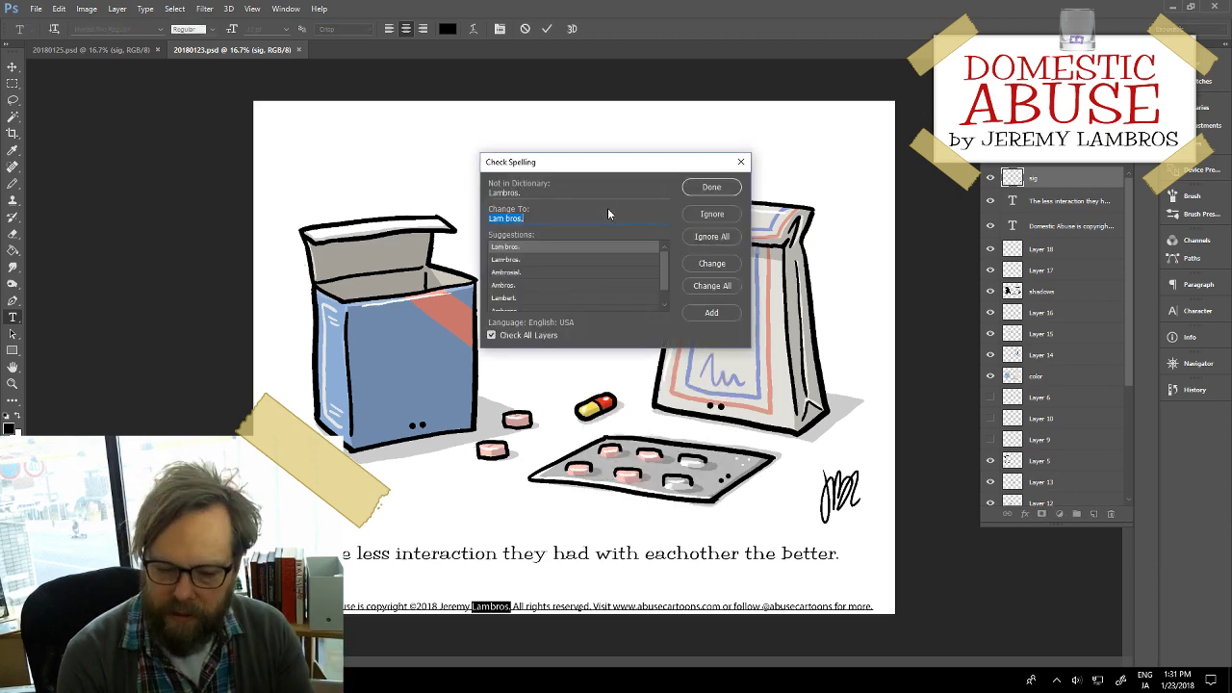
{"action": "left_click", "coordinate": [711, 215]}
{"action": "left_click", "coordinate": [711, 216]}
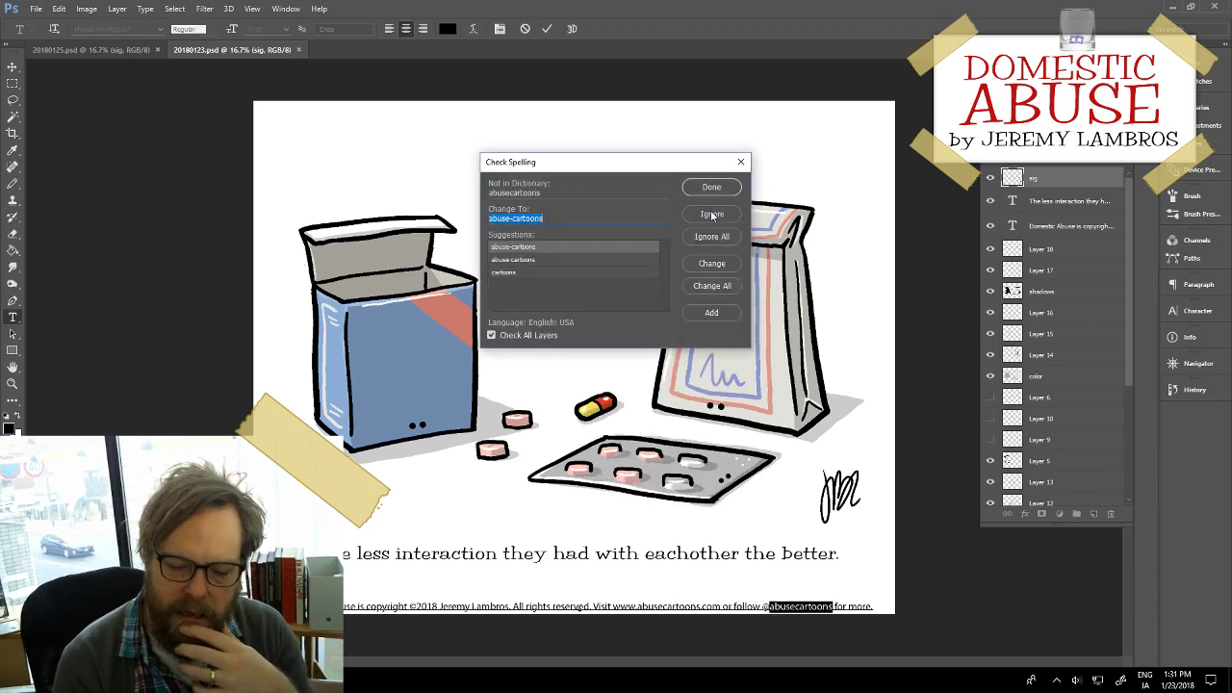
{"action": "left_click", "coordinate": [711, 216]}
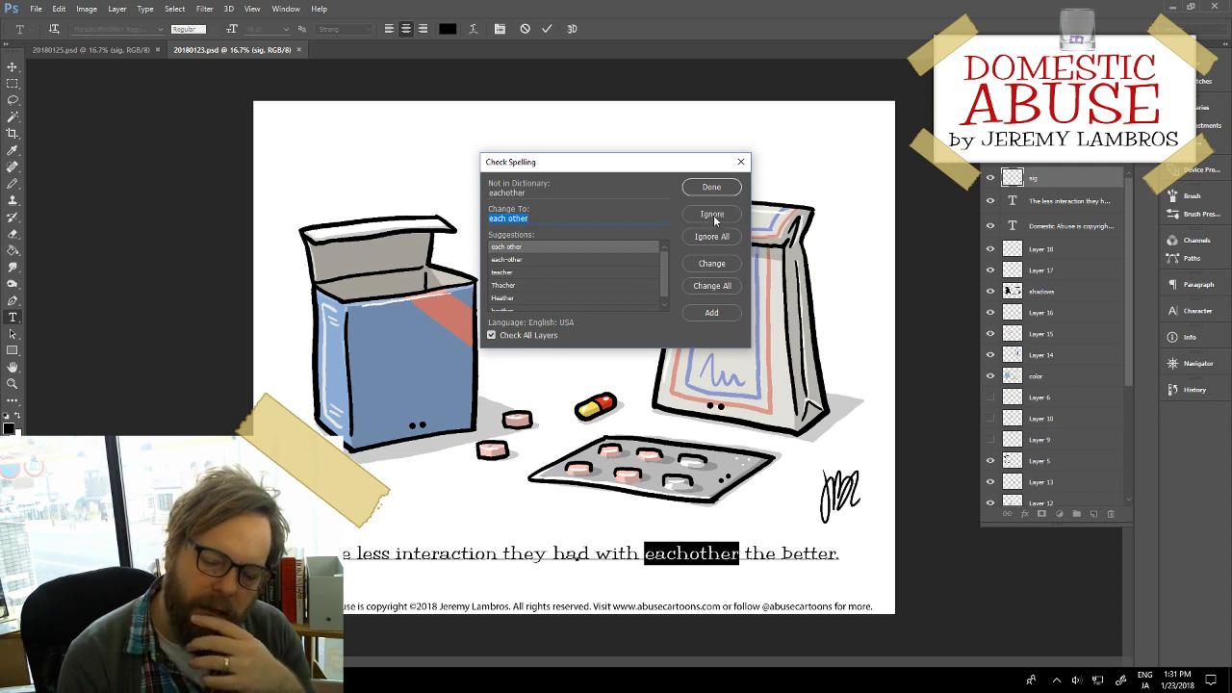
{"action": "left_click", "coordinate": [712, 215]}
{"action": "left_click", "coordinate": [623, 255]}
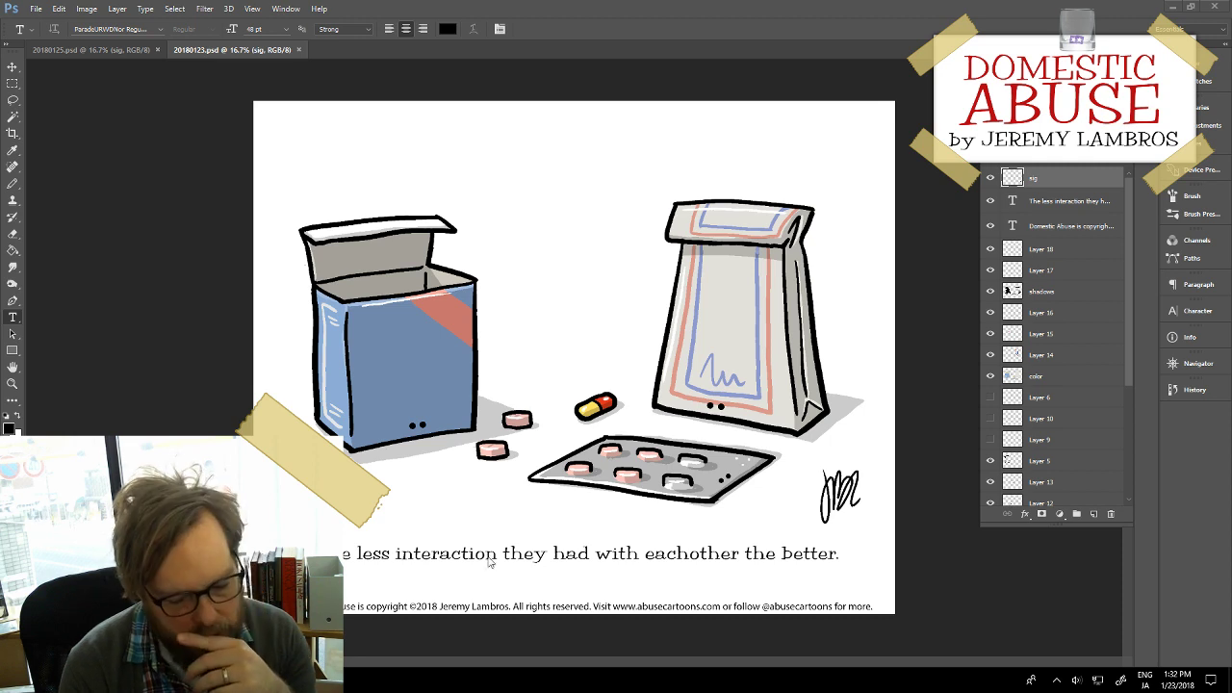
Step: Correct "eachother" to "each other" in the caption, and save the file
{"action": "left_click", "coordinate": [687, 554]}
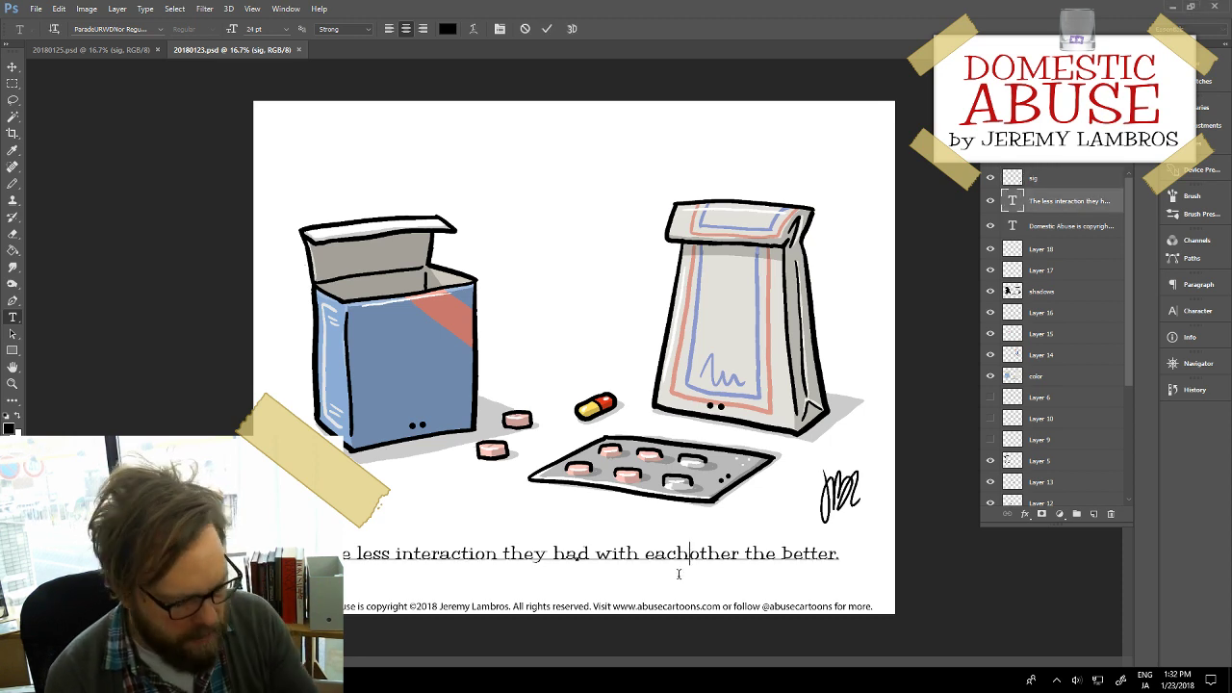
{"action": "left_click", "coordinate": [546, 30]}
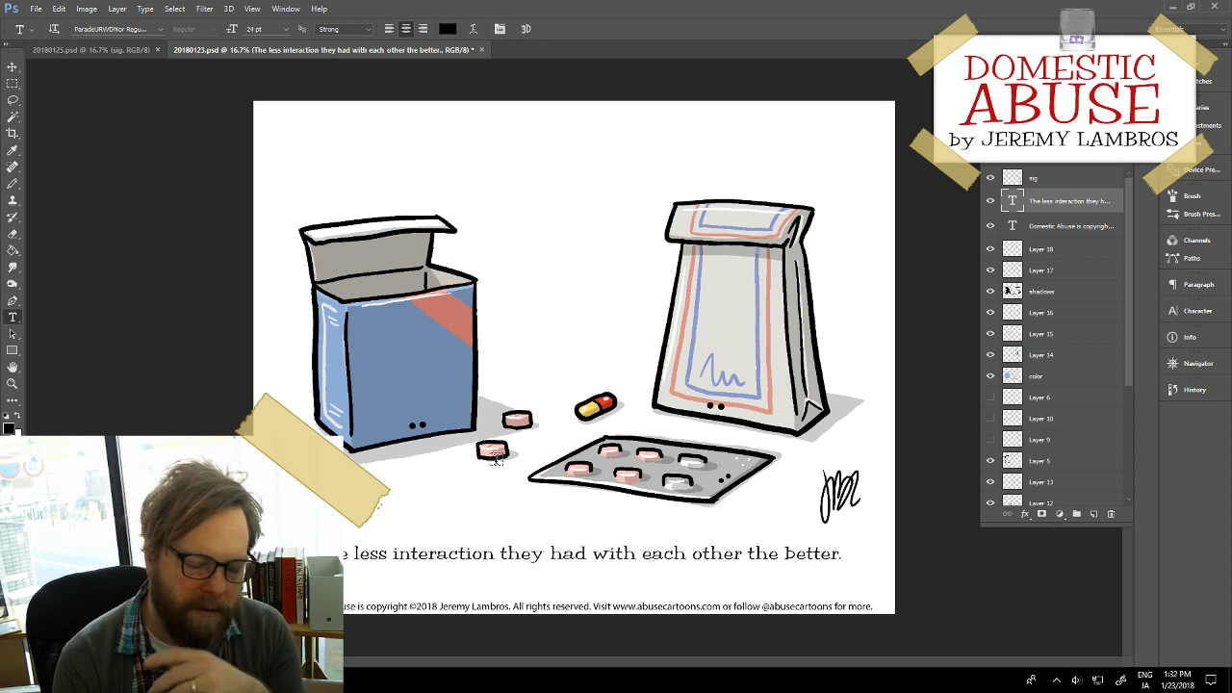
{"action": "key", "text": "ctrl+s"}
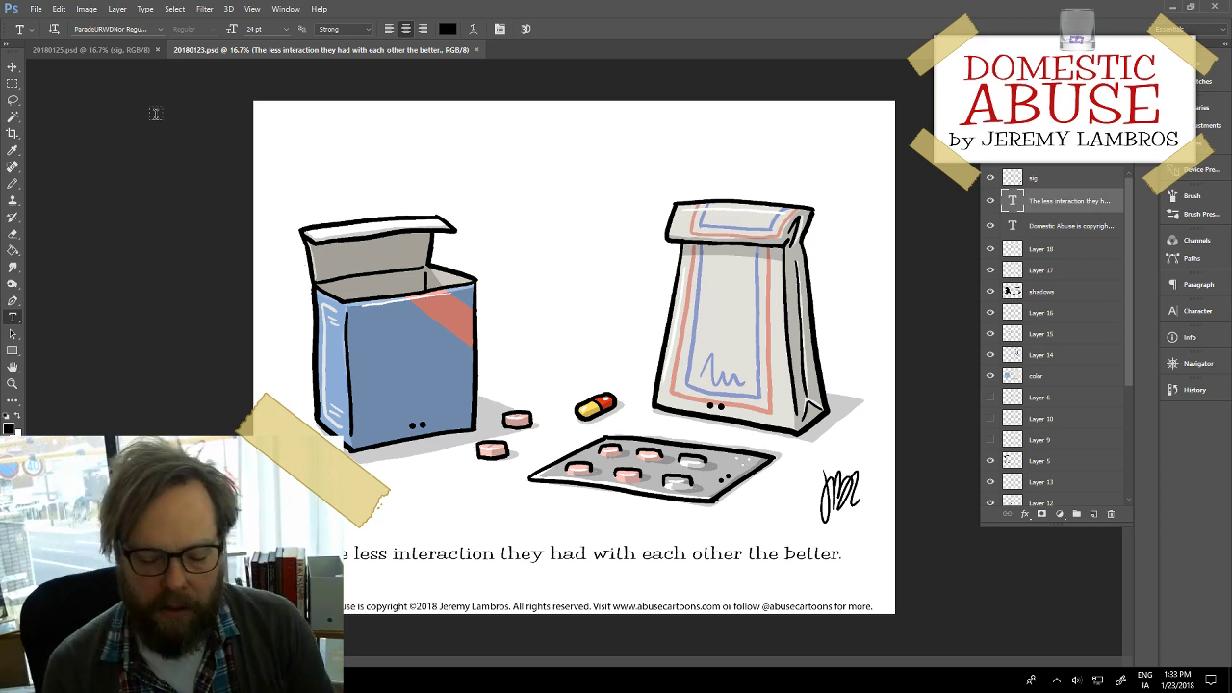
Step: Switch to the bottle comic, 20180125.psd
{"action": "left_click", "coordinate": [99, 51]}
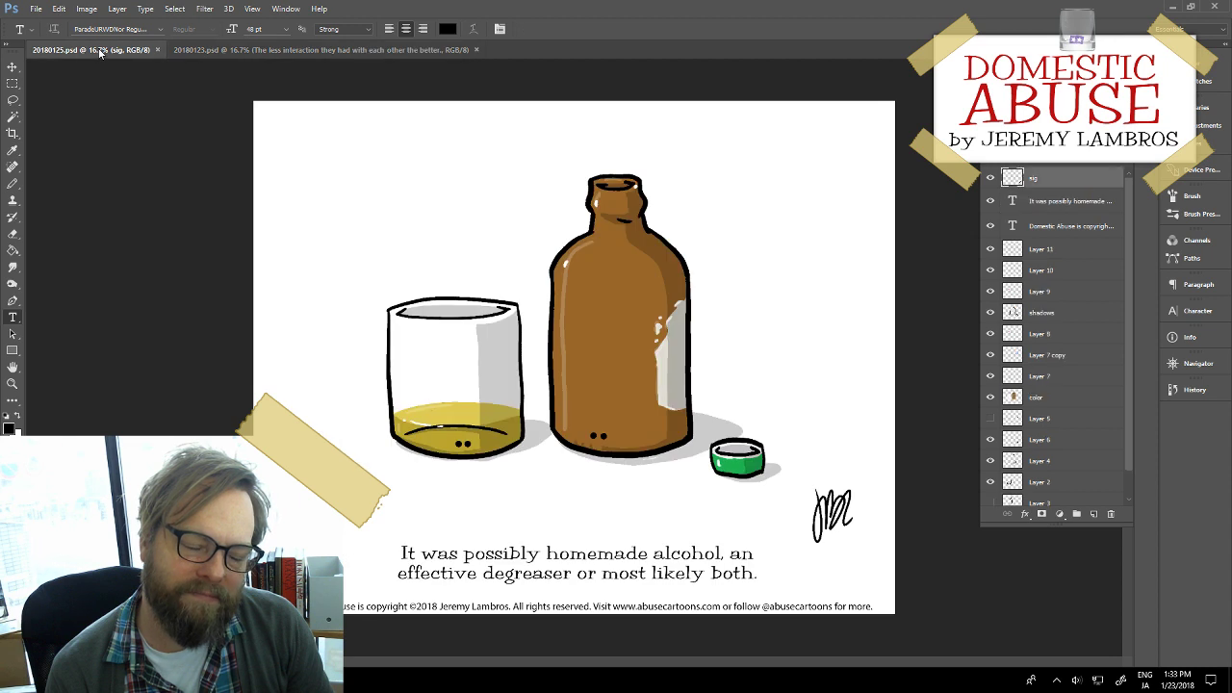